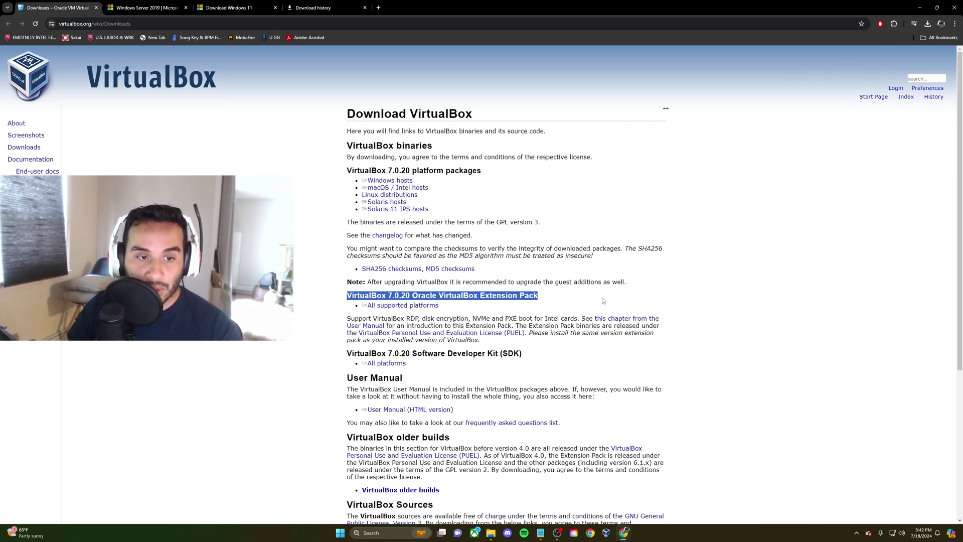
Highlight the Extension Pack heading, then the Windows Server 2019 heading and Azure option
click(525, 296)
drag(548, 298, 456, 297)
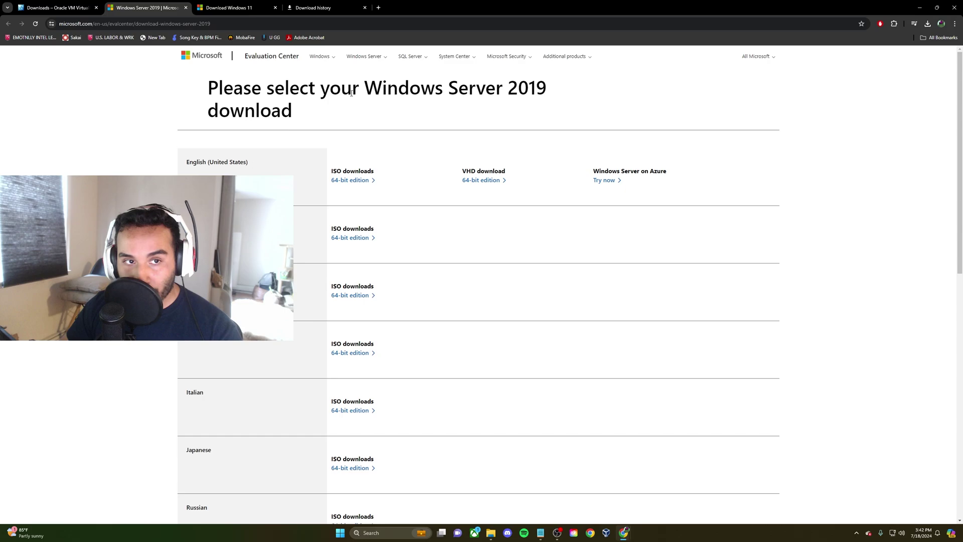
drag(249, 89, 434, 90)
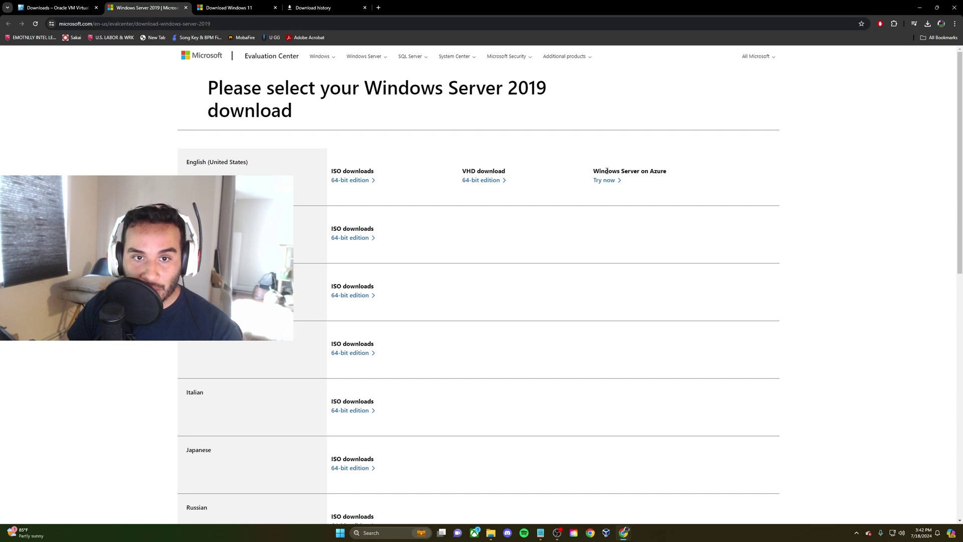
drag(668, 171, 654, 172)
Highlight the language table down to English (United States), then go to the Windows 11 download page
click(441, 142)
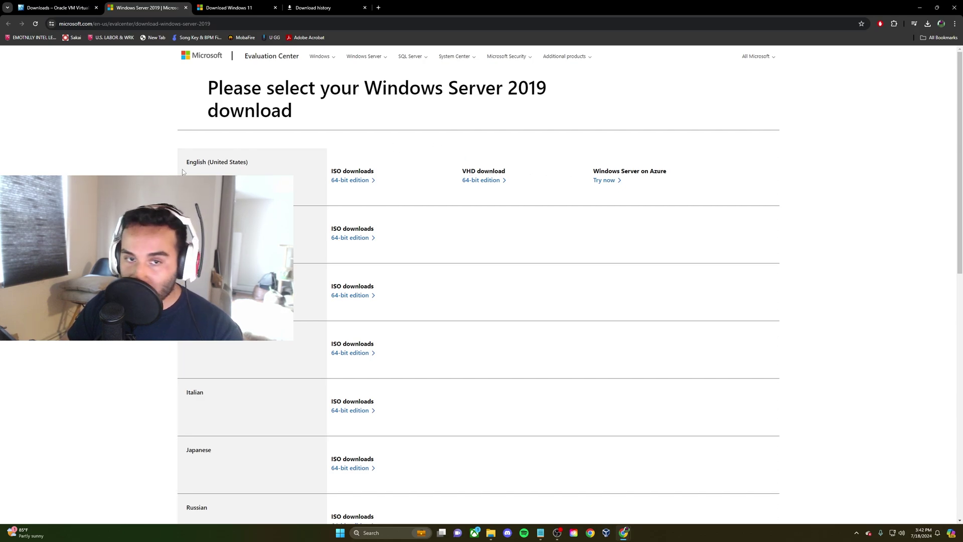
drag(180, 162, 261, 397)
click(250, 321)
drag(192, 147, 249, 163)
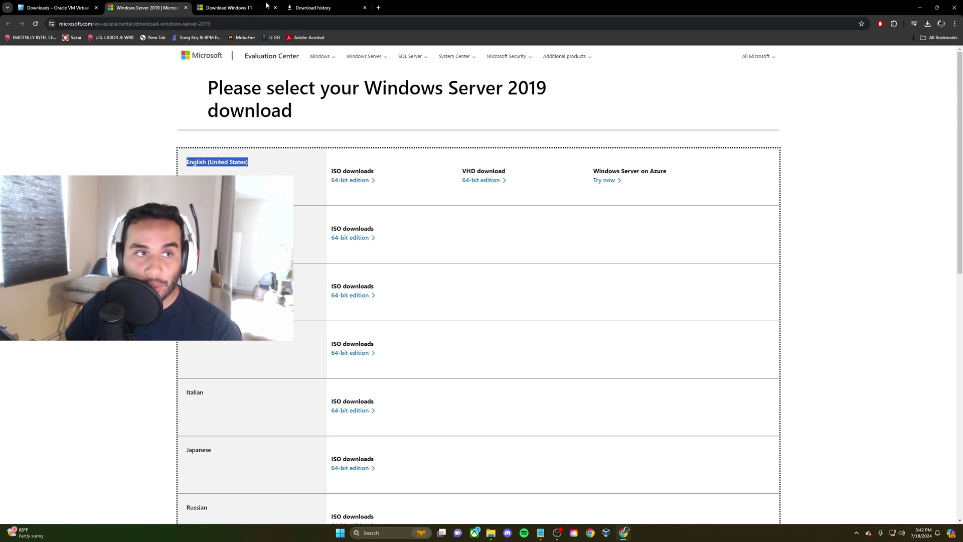
click(229, 7)
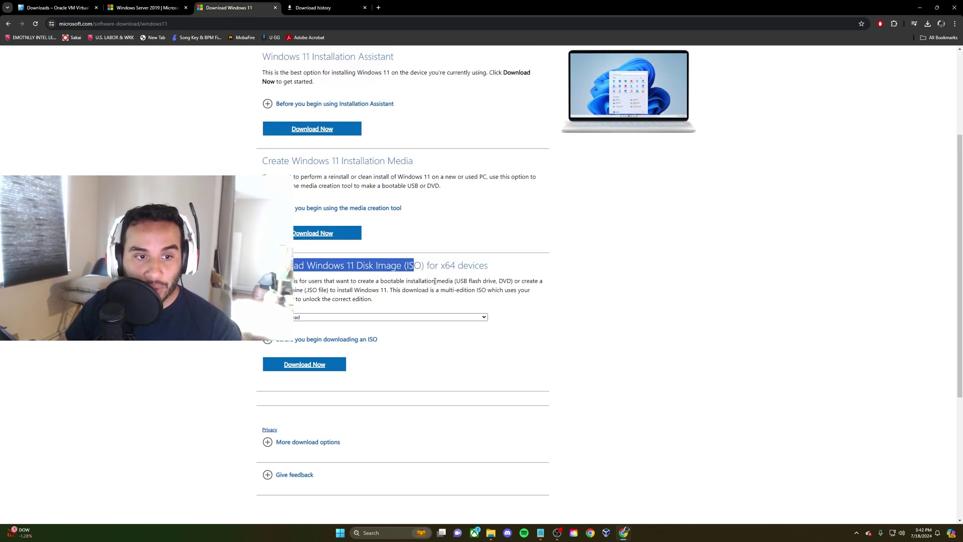
Select Windows 11 (multi-edition ISO) as the download and submit it with Download Now
scroll(463, 276, up, 2)
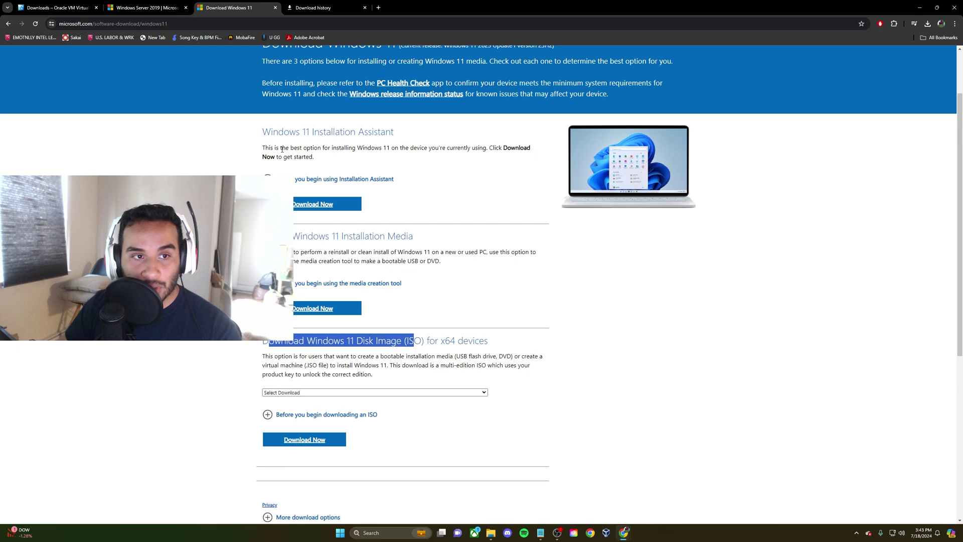
scroll(352, 171, down, 2)
drag(332, 199, 402, 199)
scroll(434, 306, down, 5)
scroll(351, 301, up, 2)
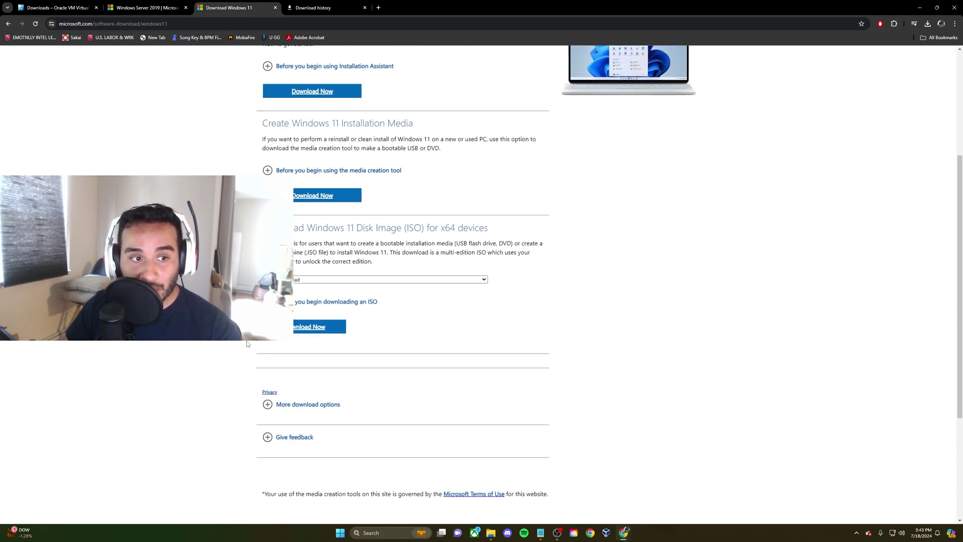
click(318, 327)
click(331, 288)
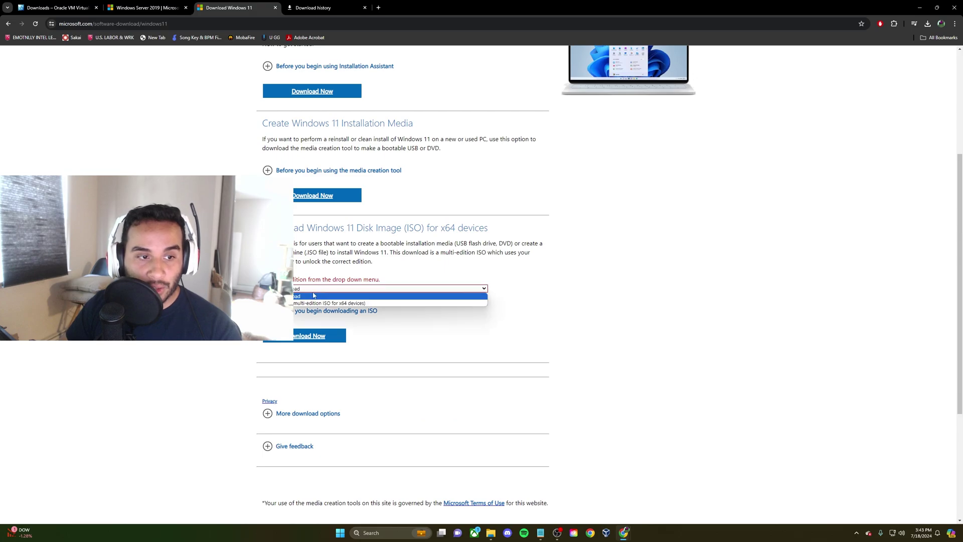
click(331, 300)
click(311, 335)
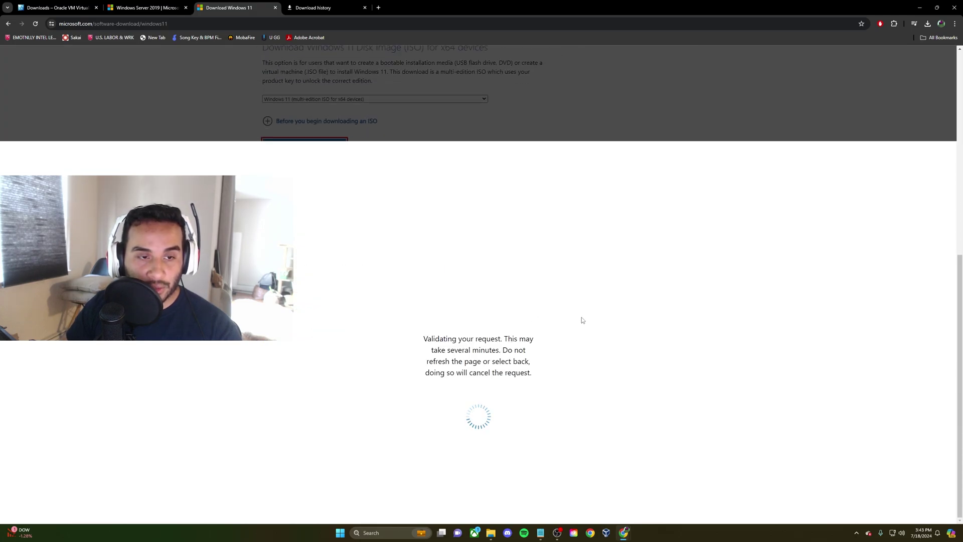
Choose English as the product language and confirm it to reveal the 64-bit download
click(347, 234)
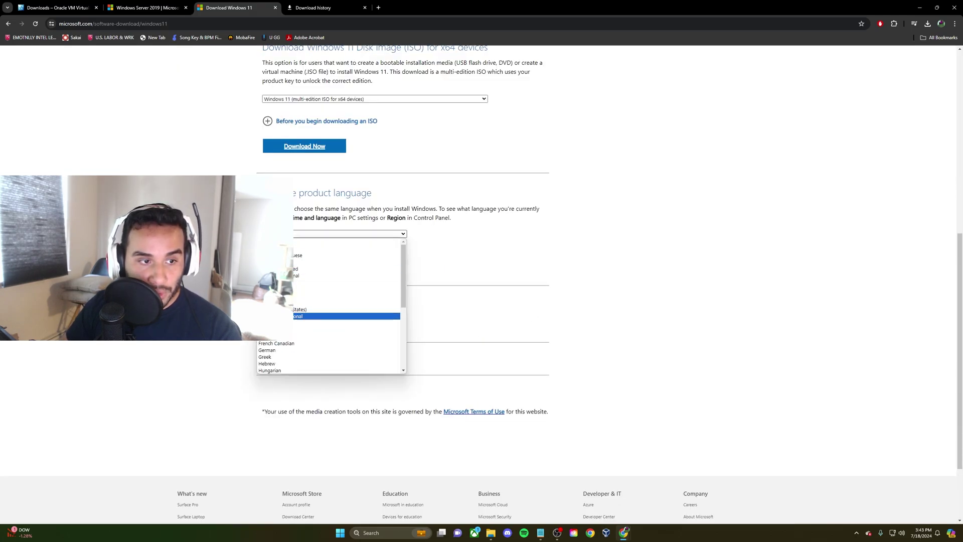
scroll(285, 357, down, 3)
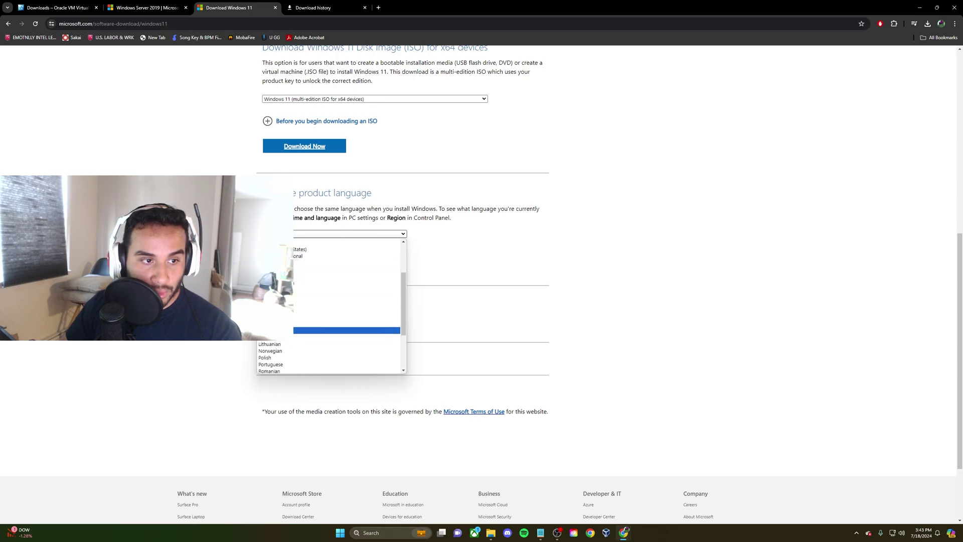
click(352, 258)
click(306, 271)
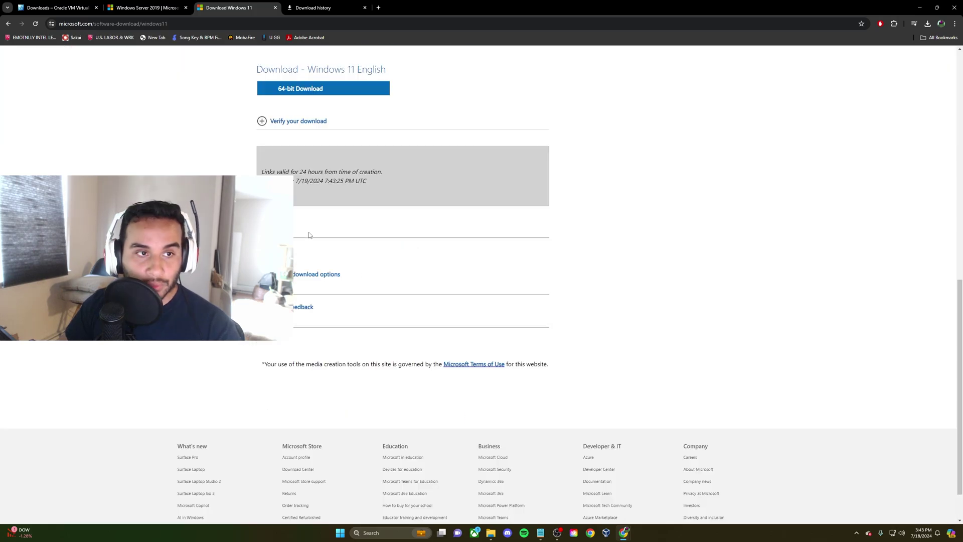
scroll(326, 251, up, 4)
scroll(852, 215, up, 5)
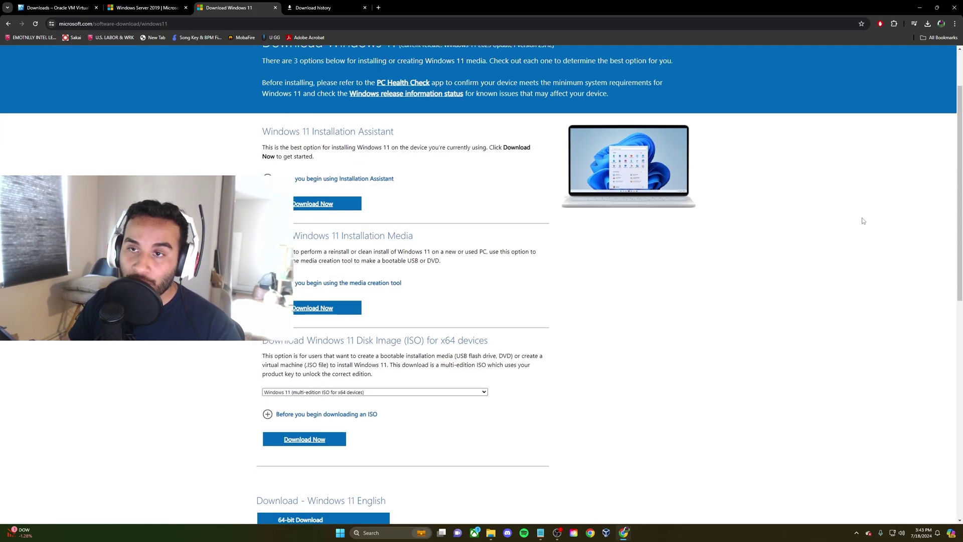
scroll(503, 238, down, 5)
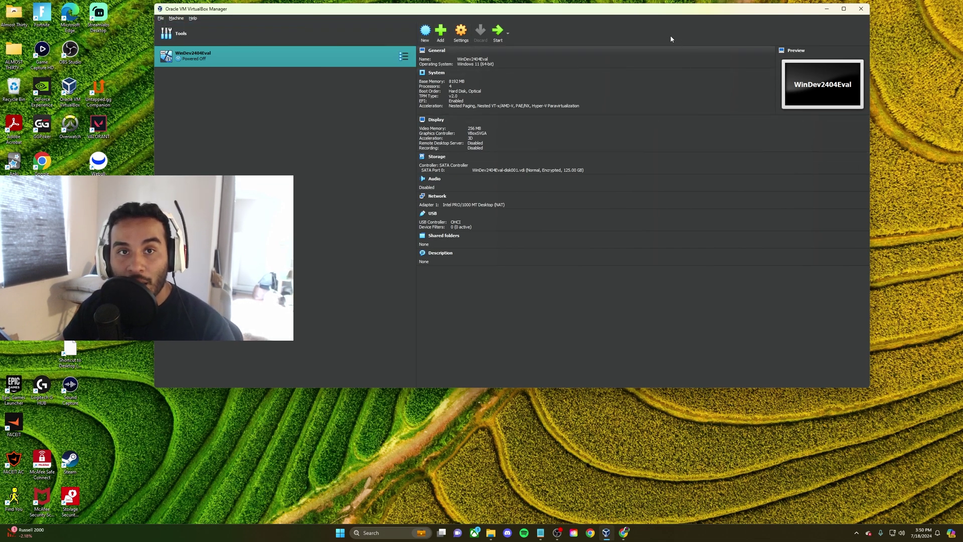
Start a new VM named Domain Controller, no ISO, version Windows 11 (64-bit)
drag(642, 9, 719, 20)
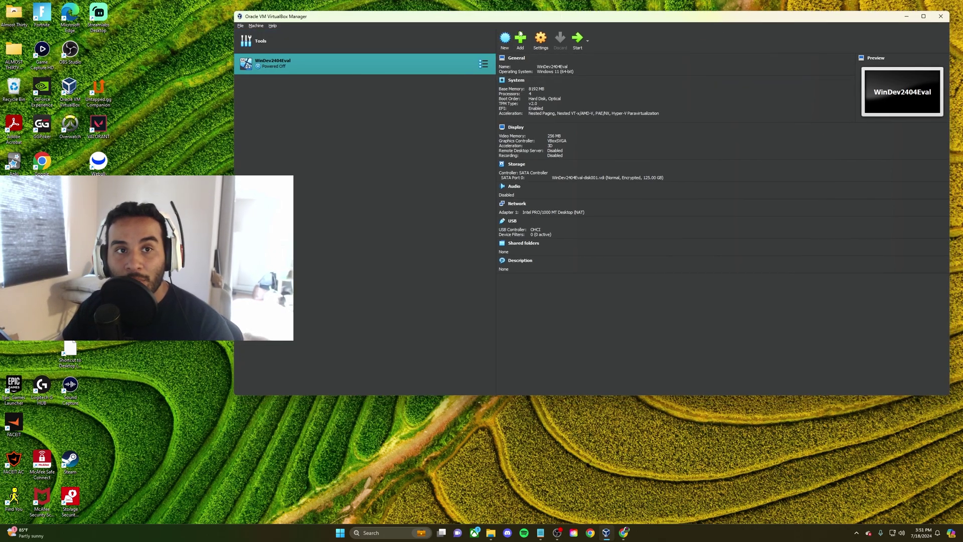
click(505, 42)
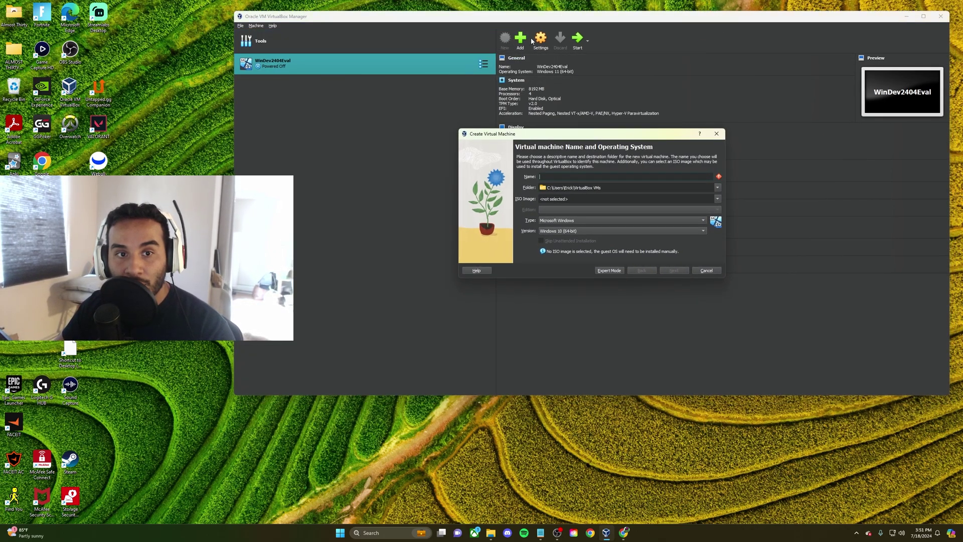
text(Domain Controller)
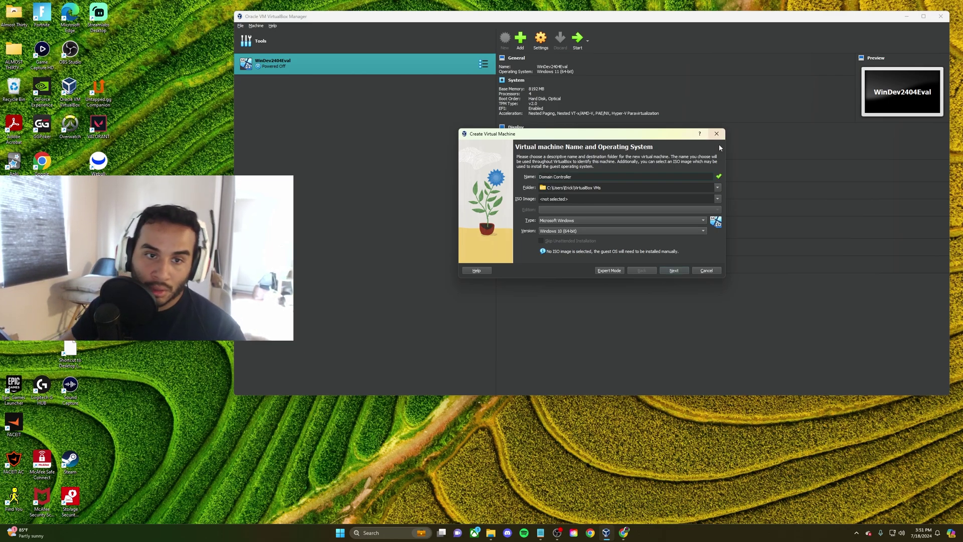
click(717, 199)
click(557, 217)
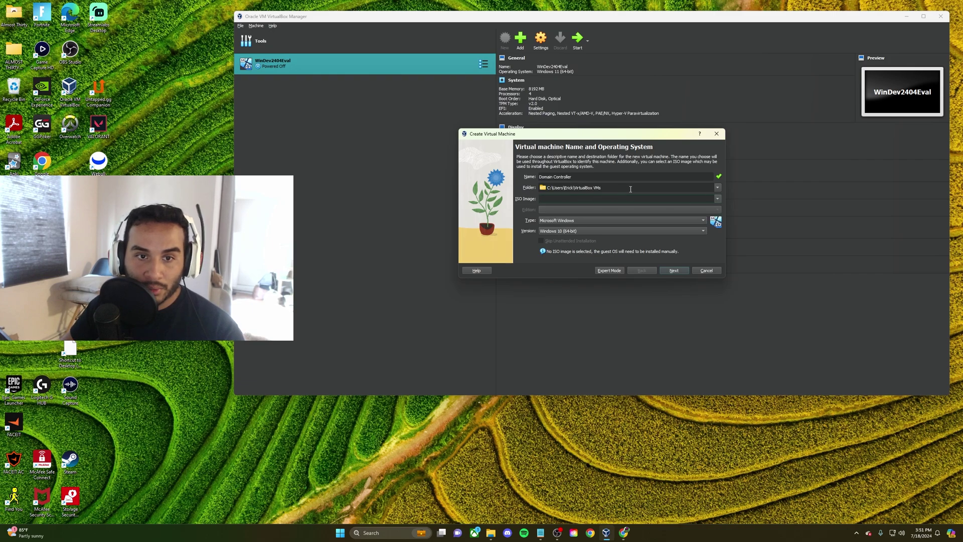
click(575, 232)
click(573, 256)
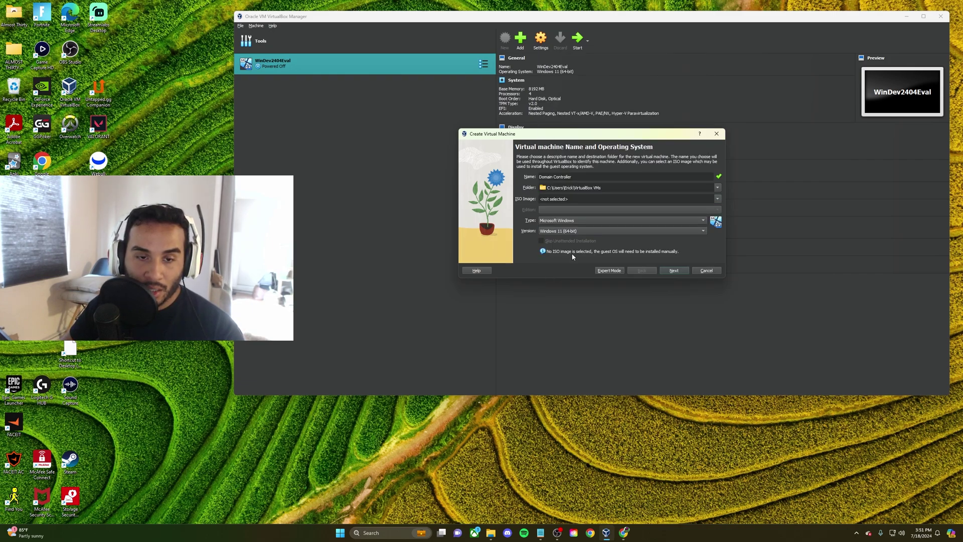
click(673, 271)
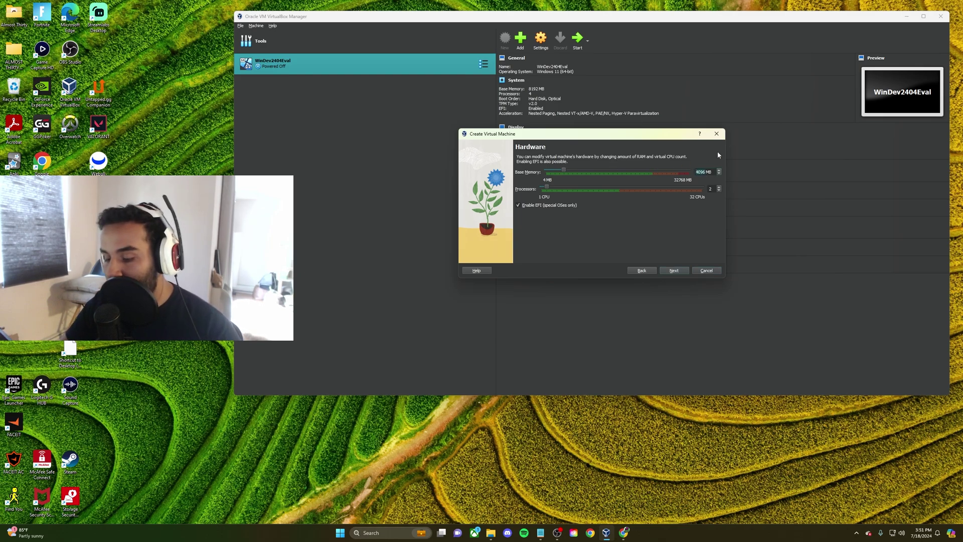
Set base memory to 2048 MB with 2 CPUs, keep the 80 GB disk, and finish
key(BackSpace)
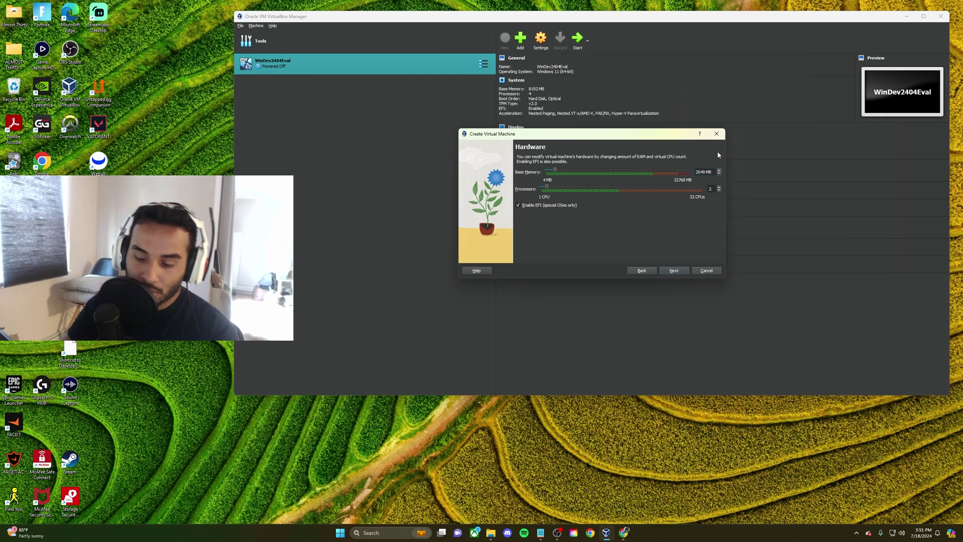
text(8)
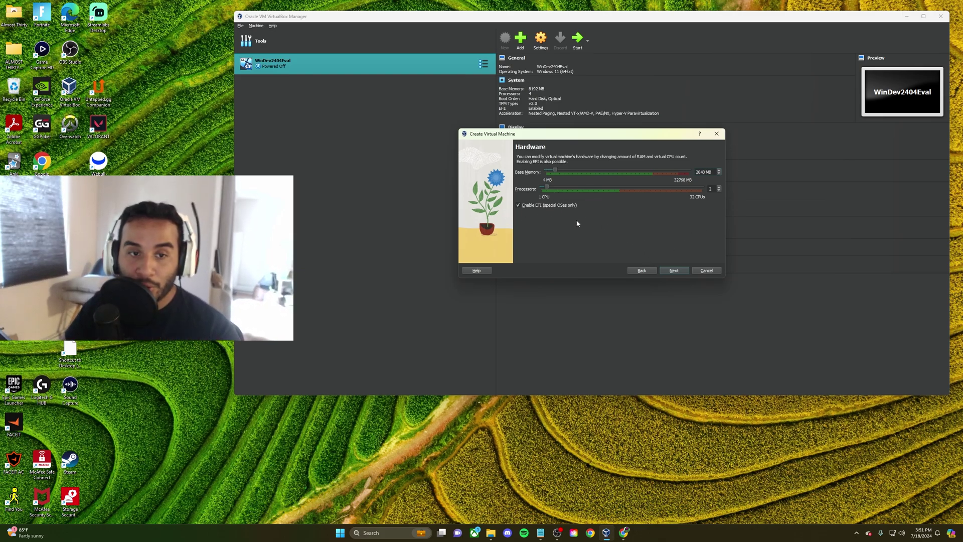
click(674, 270)
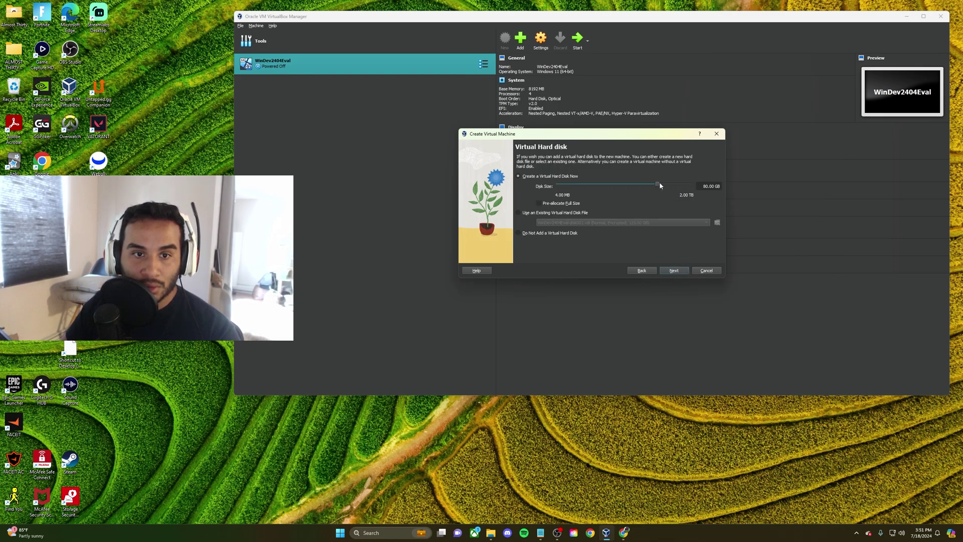
click(672, 271)
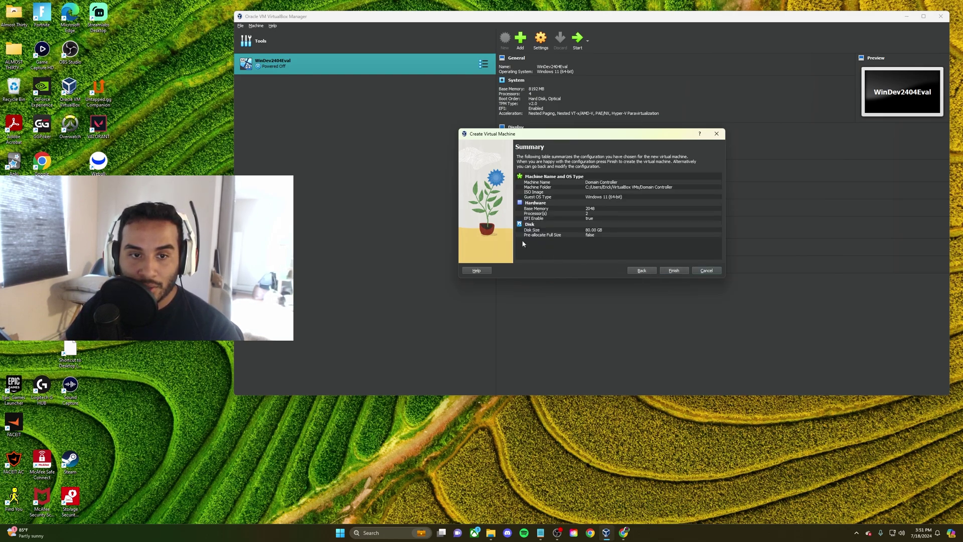
click(673, 270)
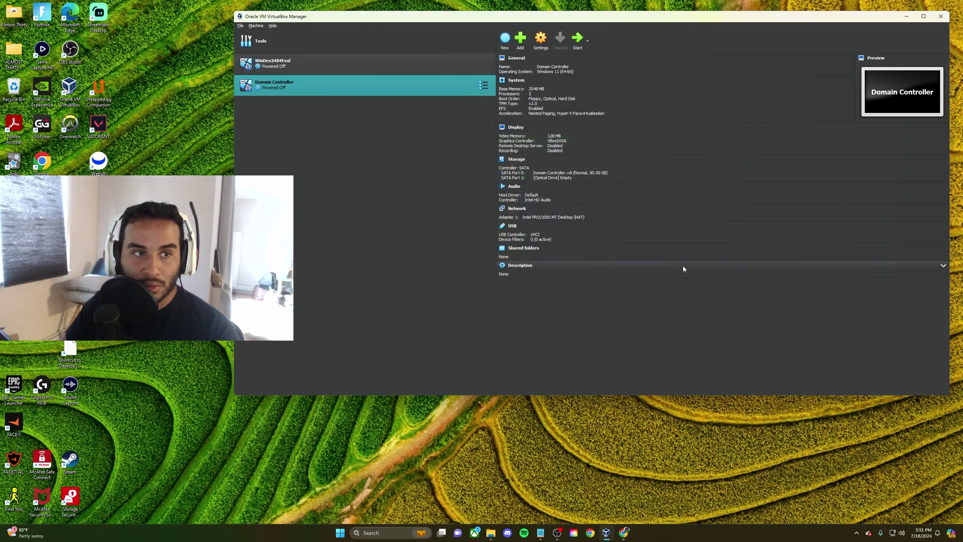
Set Shared Clipboard and Drag'n'Drop to Bidirectional in the Domain Controller's advanced settings
click(541, 40)
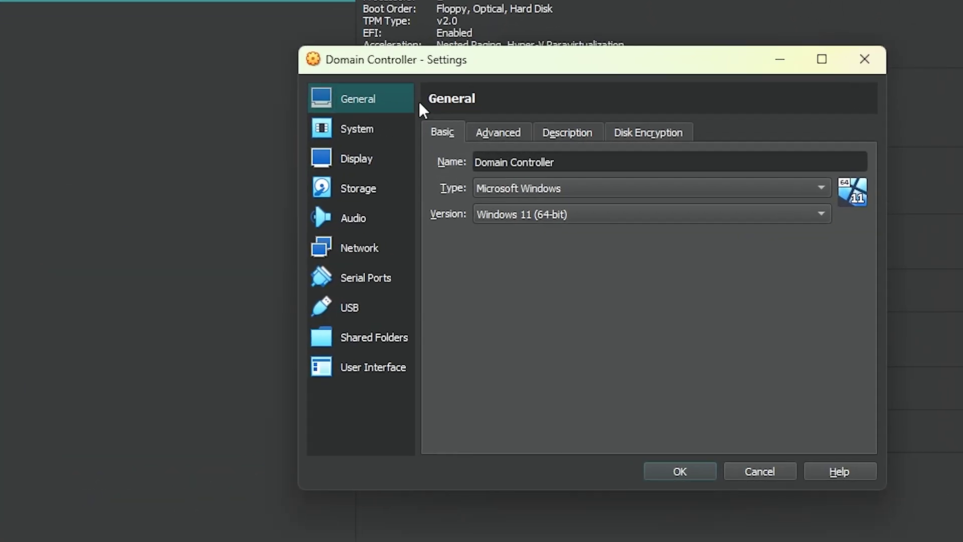
drag(464, 65, 477, 143)
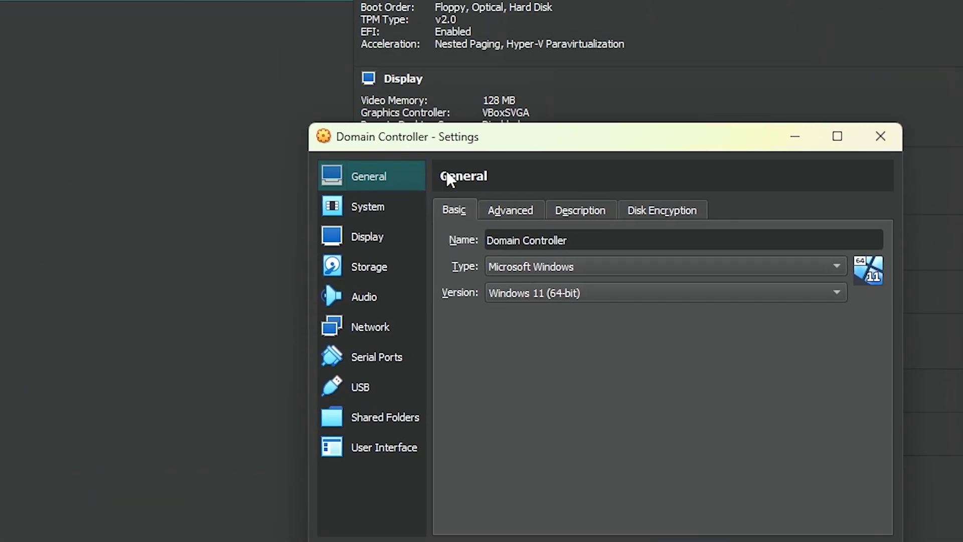
click(523, 210)
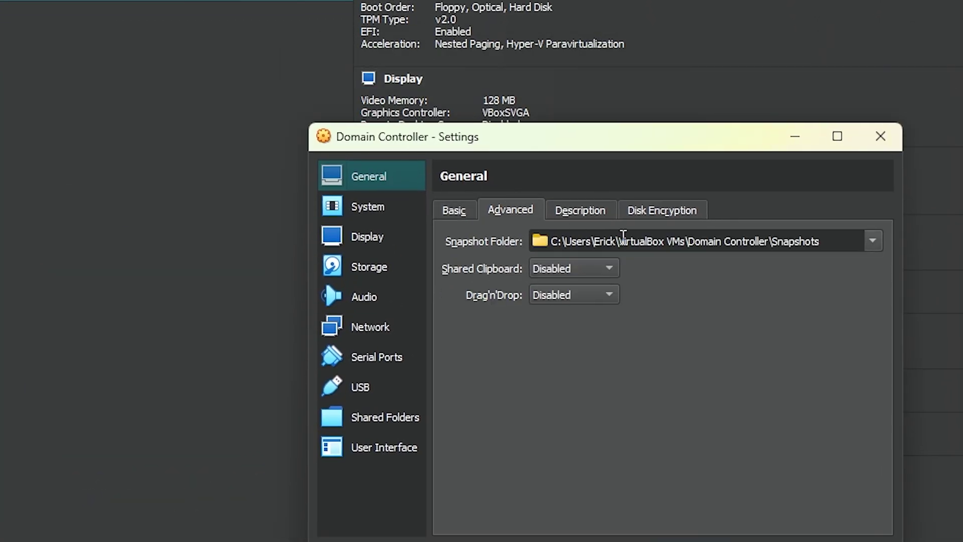
click(599, 269)
click(588, 328)
click(579, 295)
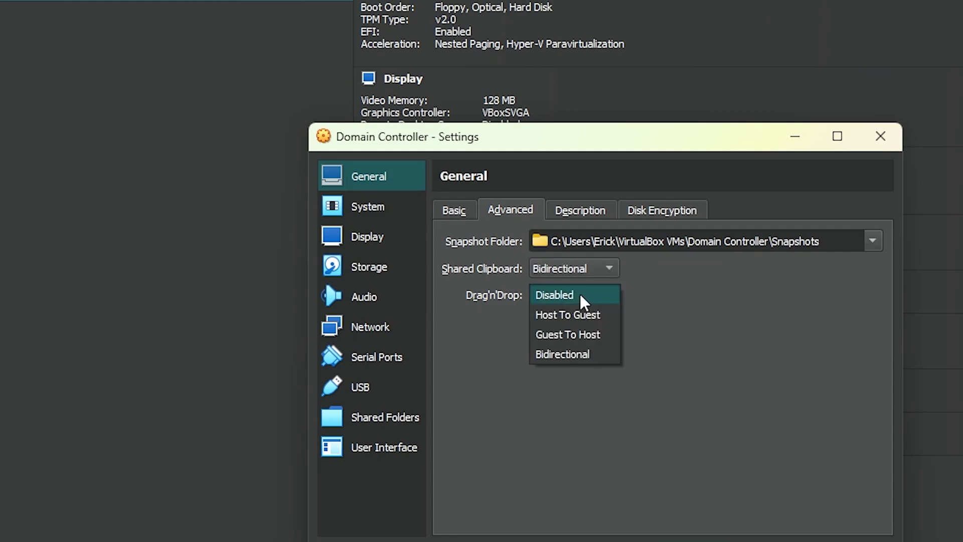
click(572, 355)
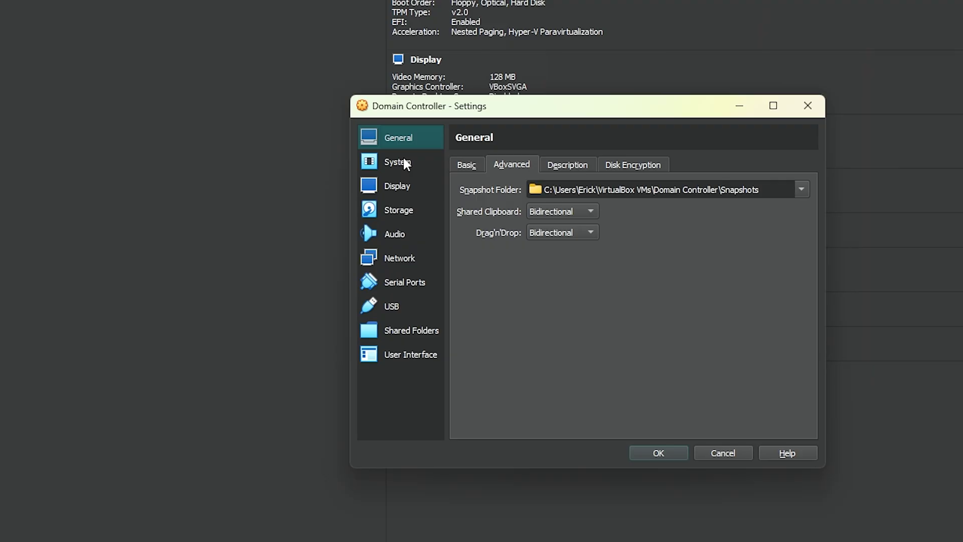
Go to System > Processor and select the Processors count value
click(413, 163)
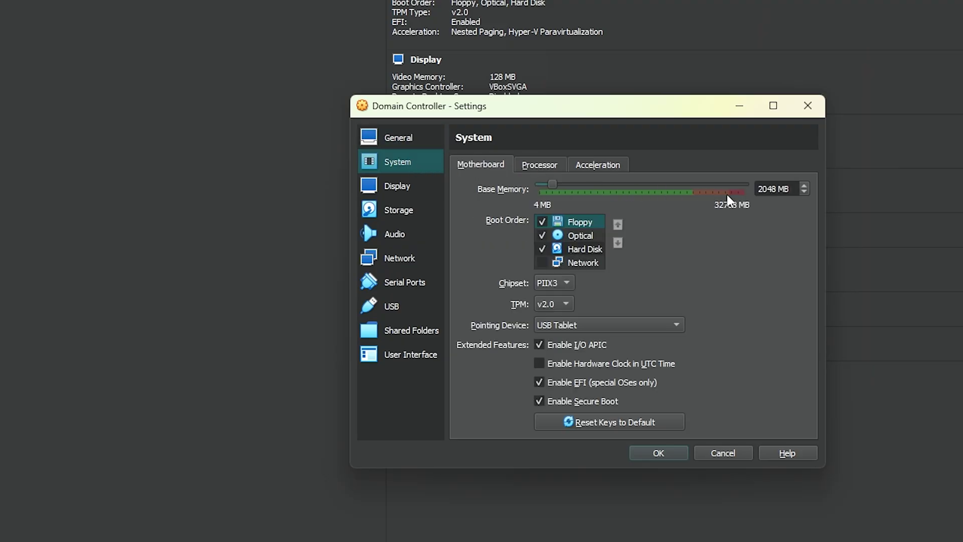
click(539, 166)
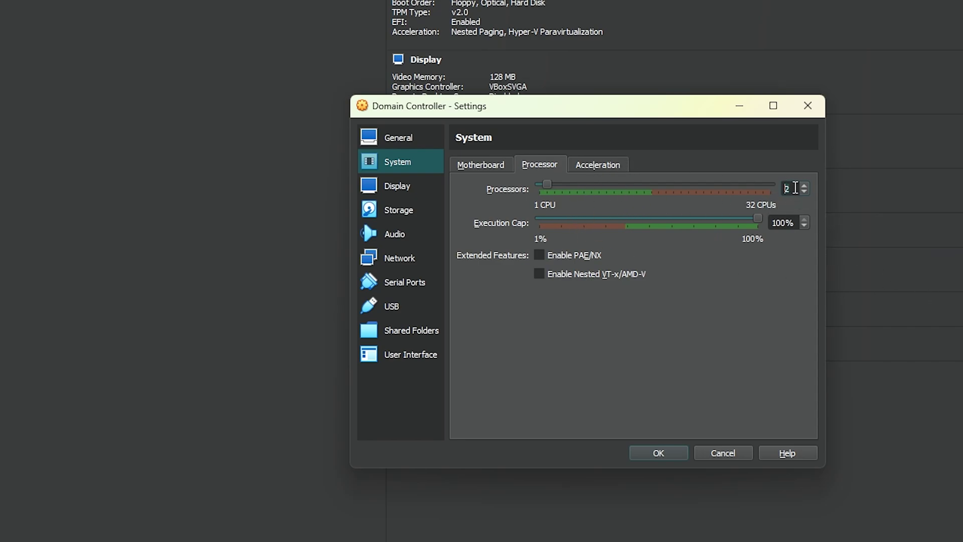
double_click(789, 189)
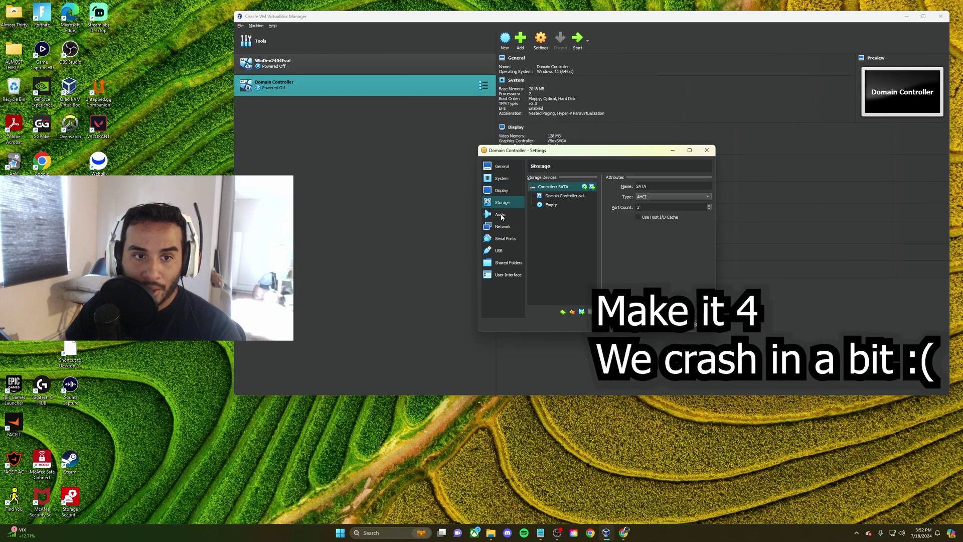
Enable Adapter 2 attached to Internal Network 'intnet' and save the VM settings
click(404, 260)
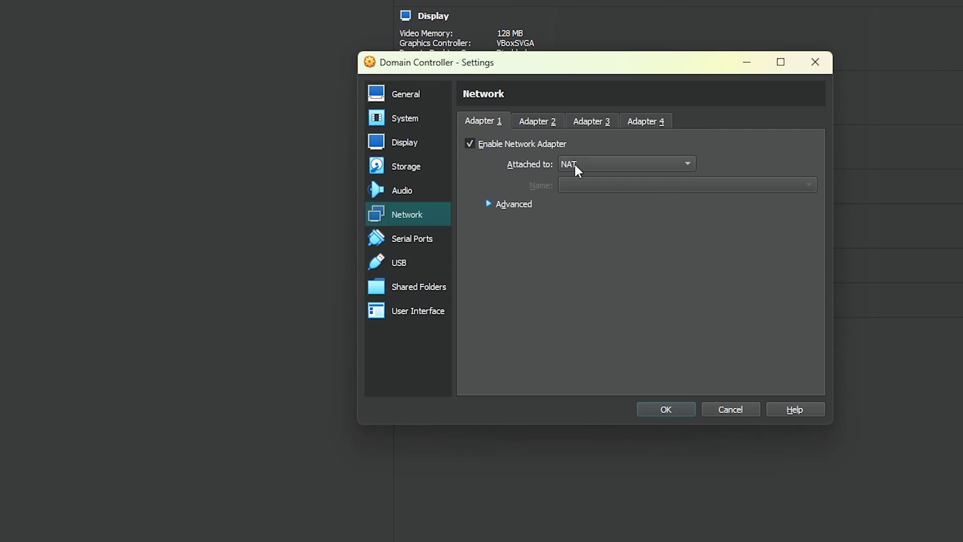
click(546, 128)
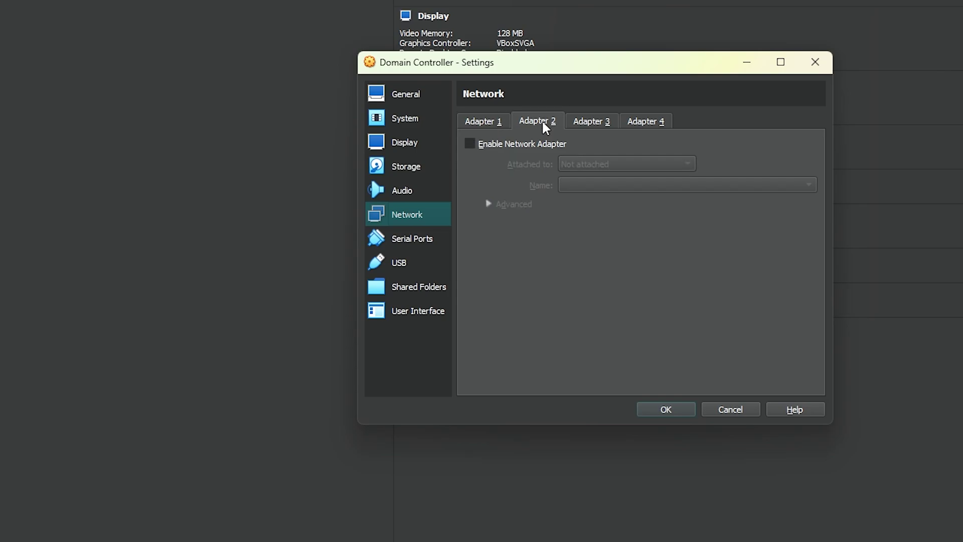
click(479, 146)
click(653, 163)
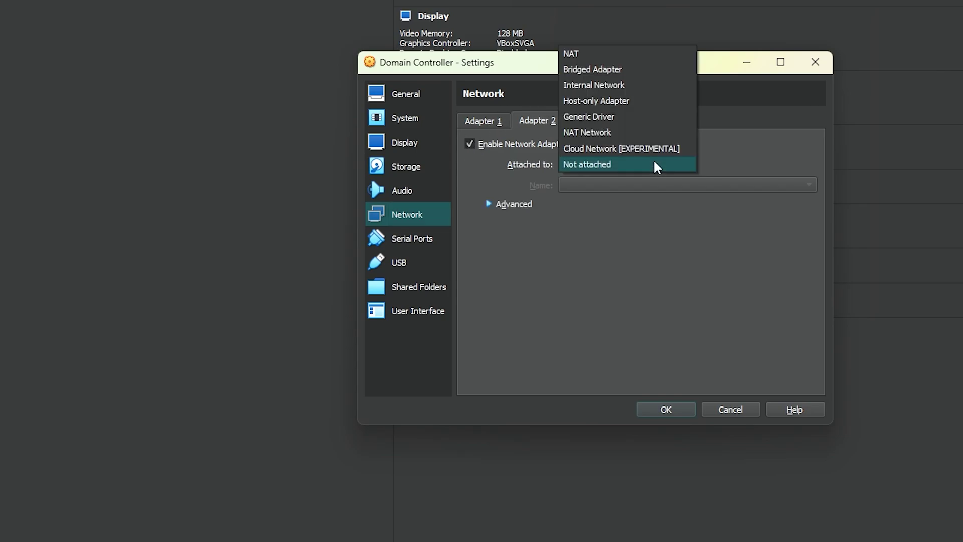
click(631, 85)
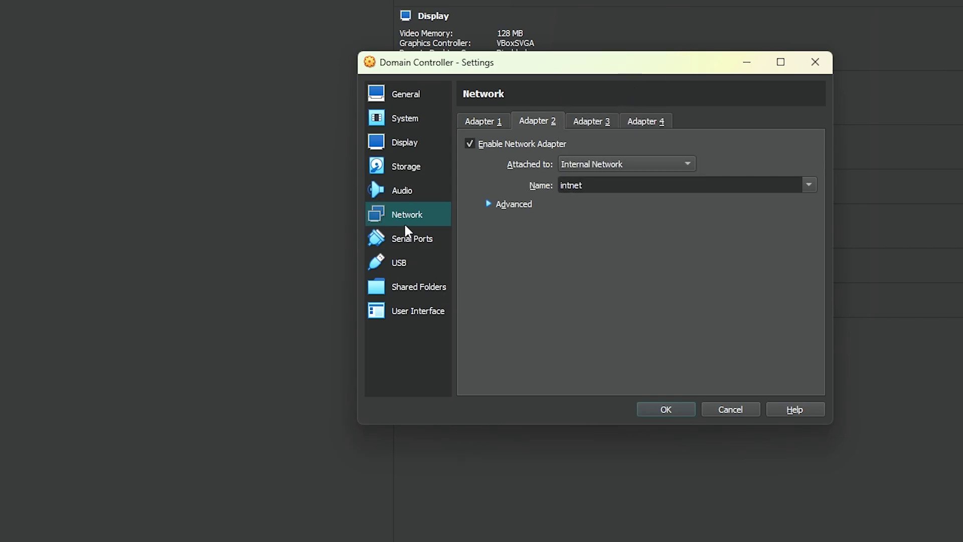
click(688, 408)
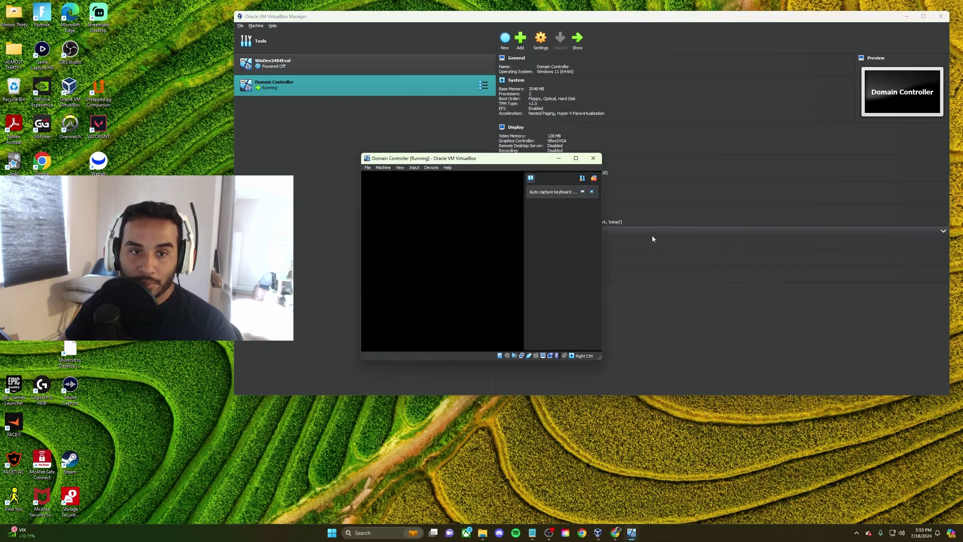
Mount Windows Server 2019.iso as the boot DVD, retry boot, and boot from the disc
click(594, 179)
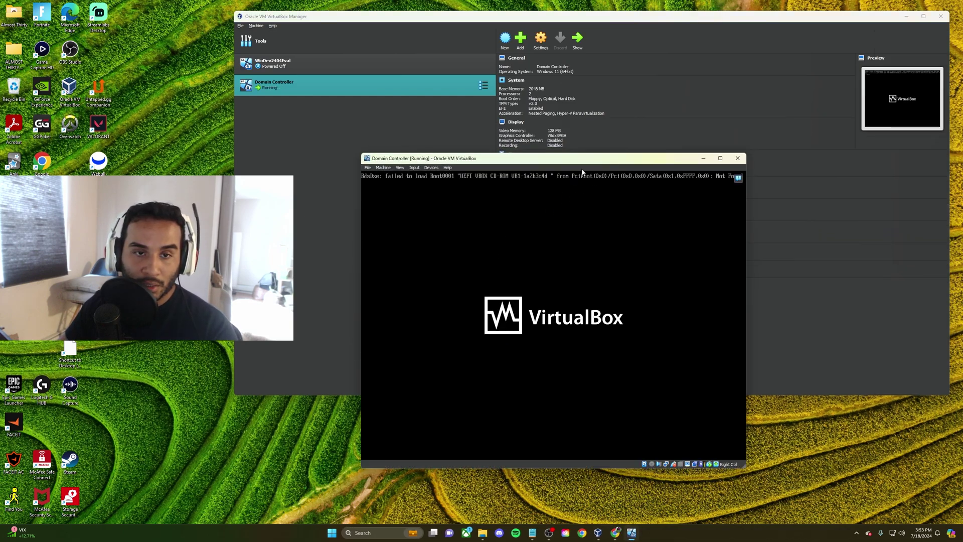
click(594, 329)
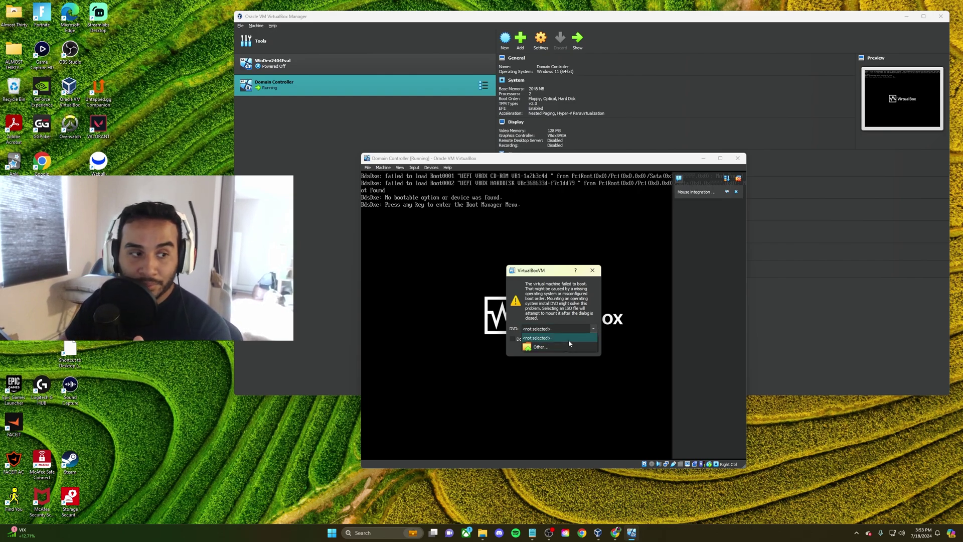
click(568, 346)
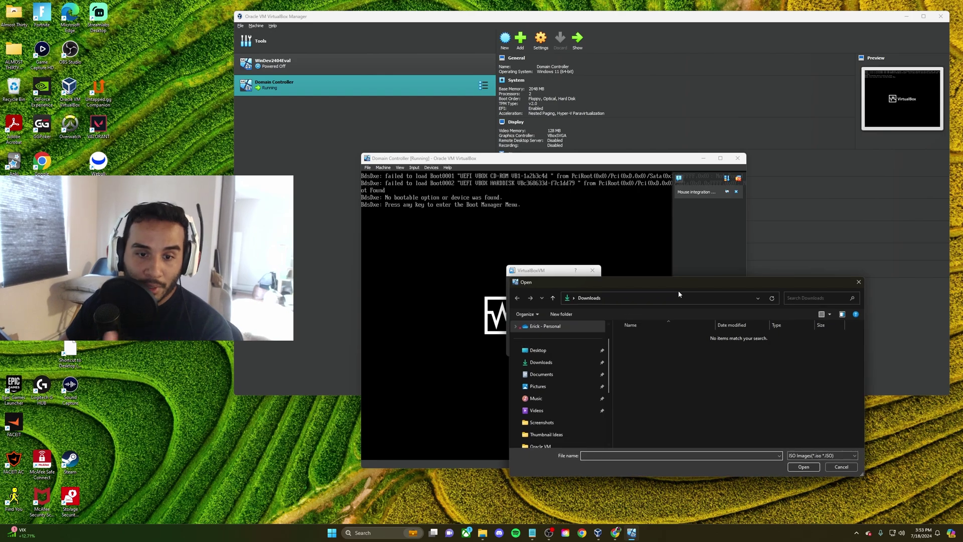
drag(662, 283, 555, 187)
click(444, 283)
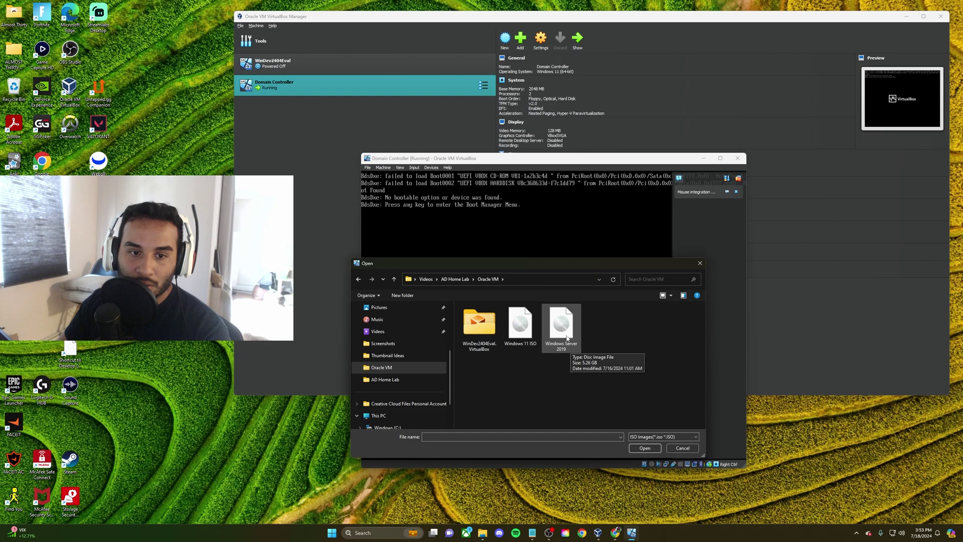
double_click(568, 342)
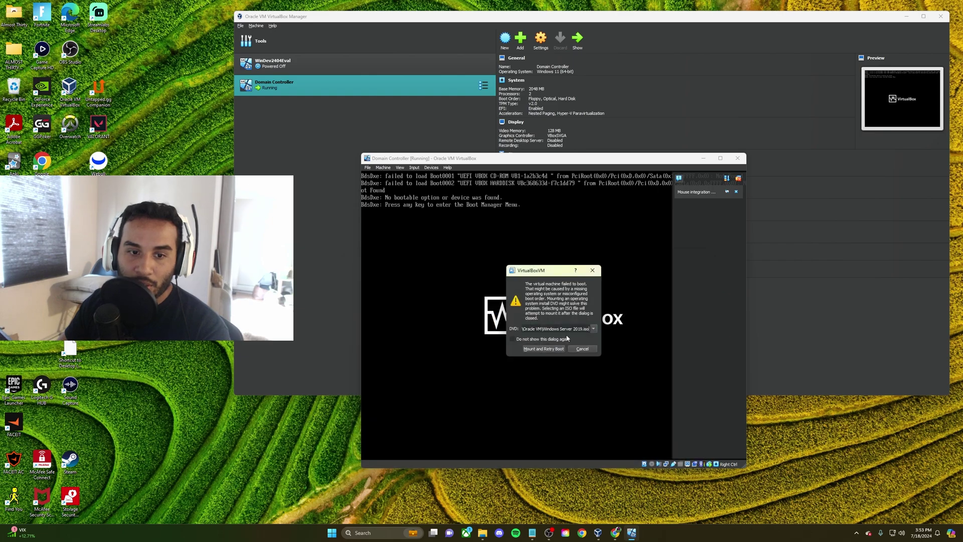
click(544, 349)
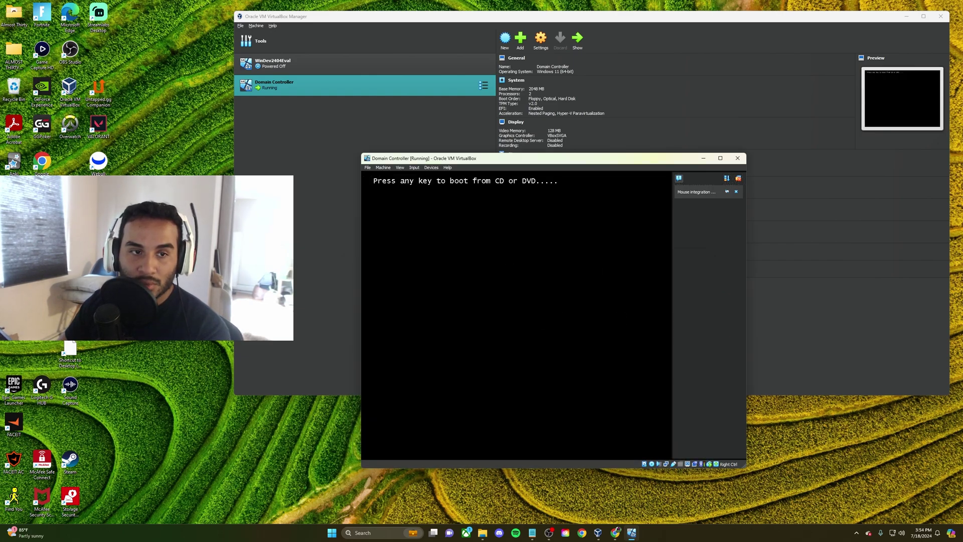
key(Return)
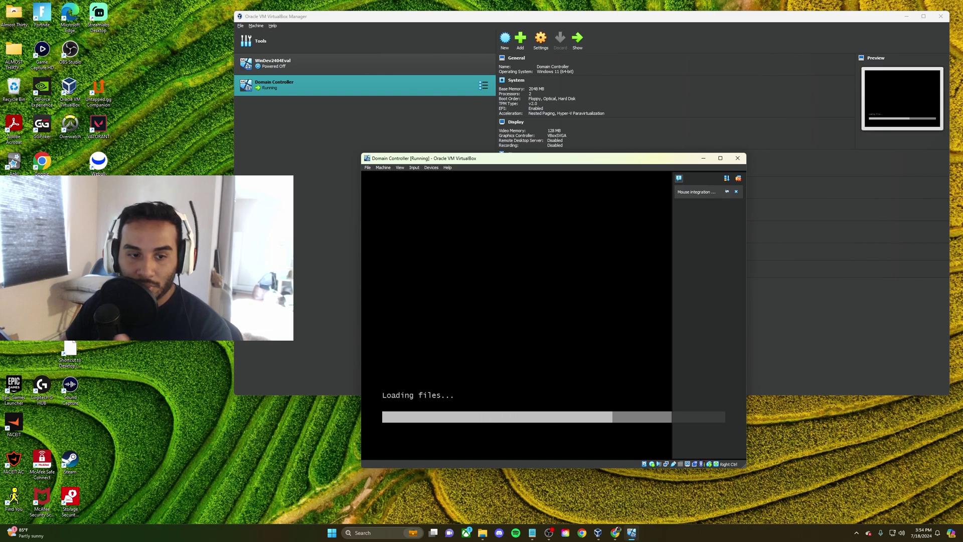
click(739, 180)
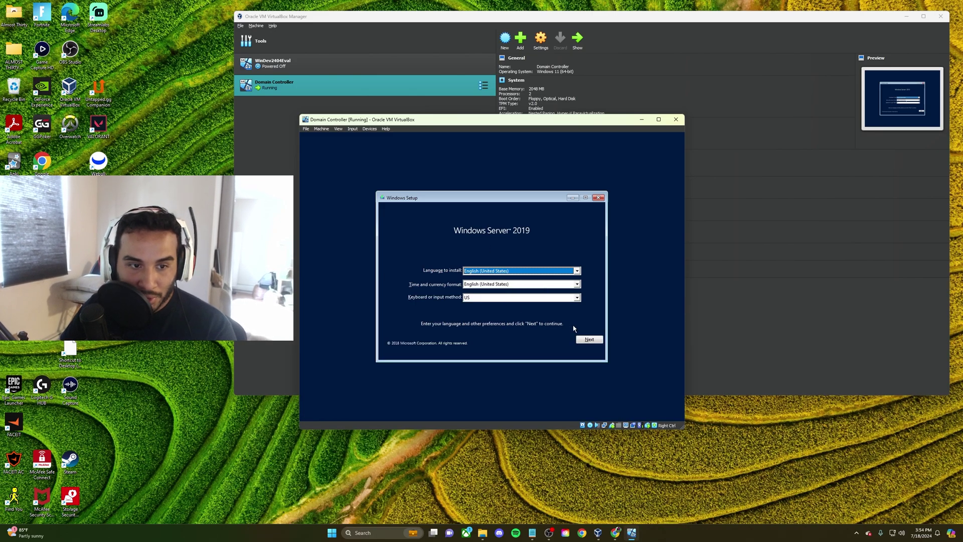
Install Standard Evaluation (Desktop Experience) as a custom install onto Drive 0's unallocated space
click(586, 340)
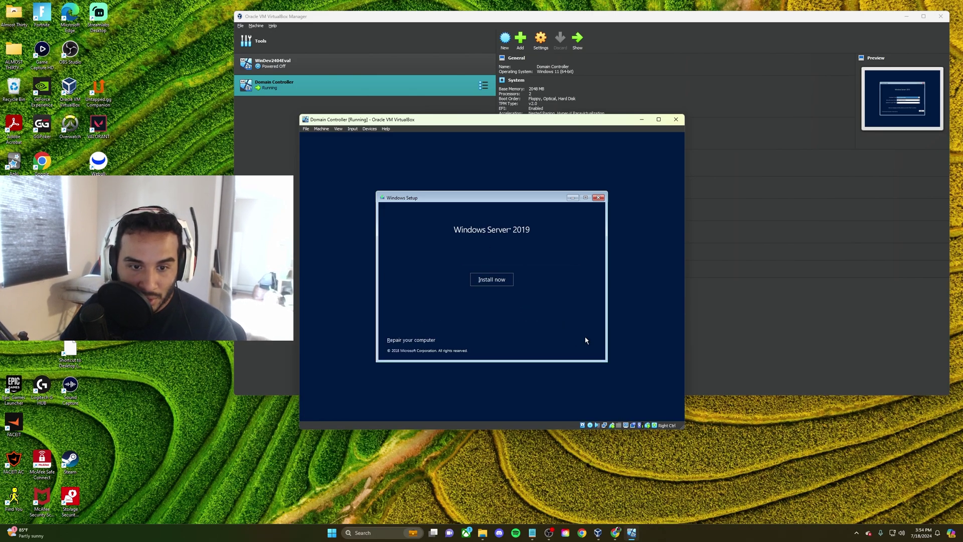
click(482, 280)
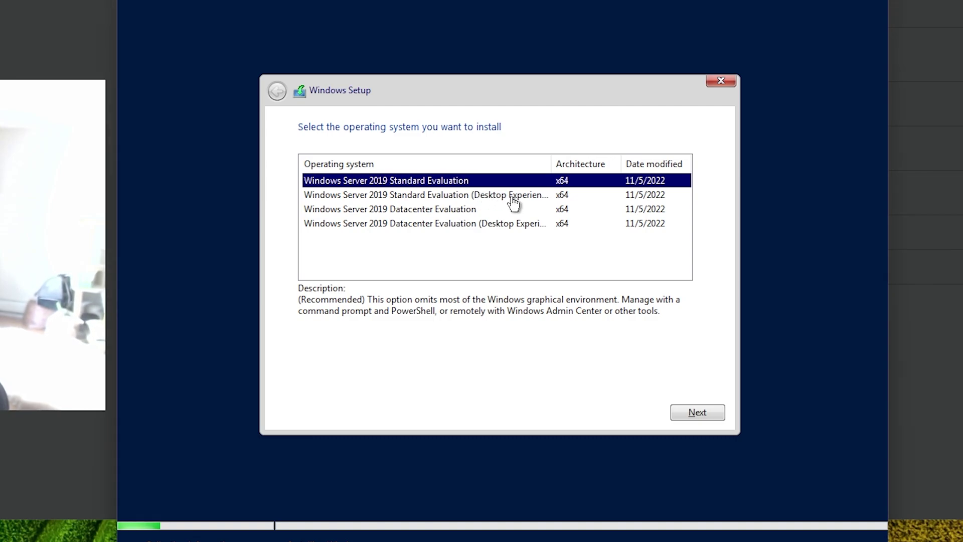
click(633, 199)
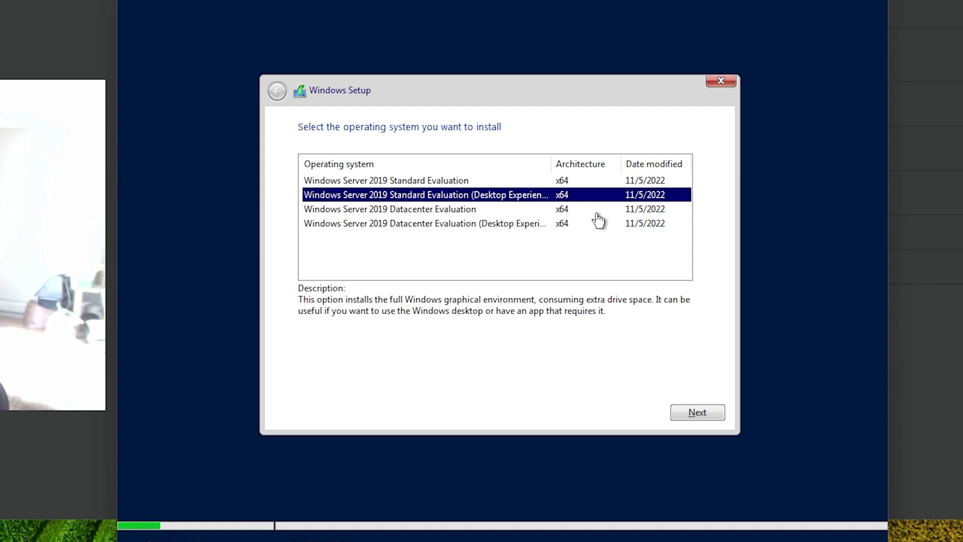
click(677, 404)
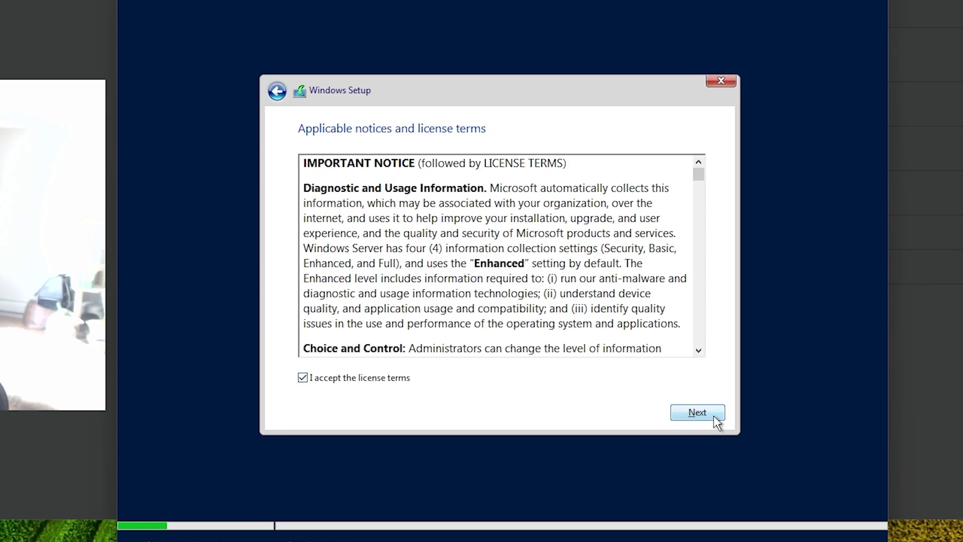
click(712, 415)
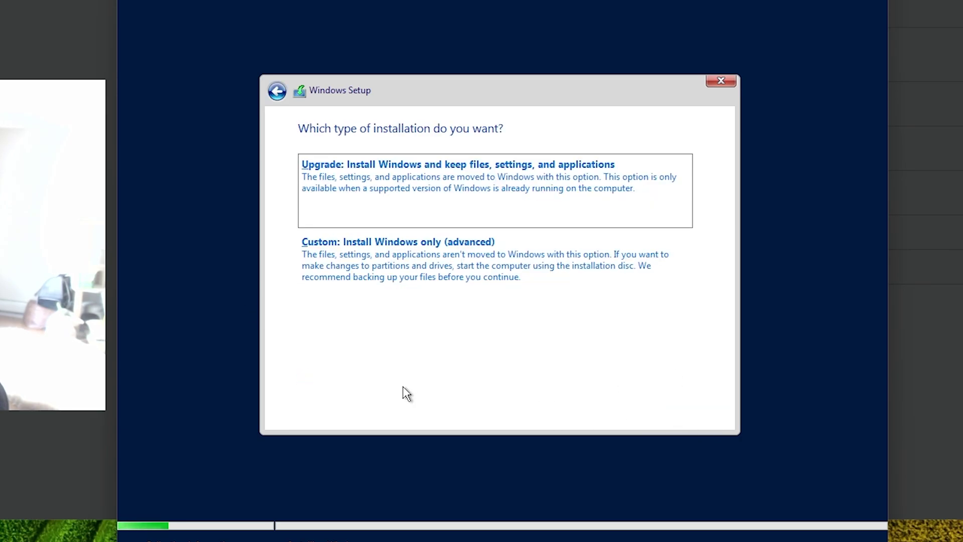
click(411, 282)
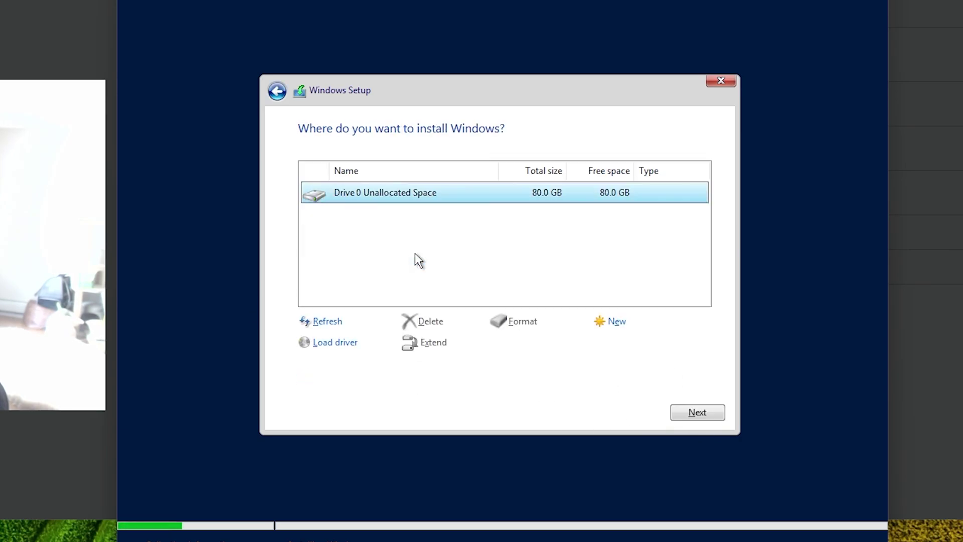
click(697, 412)
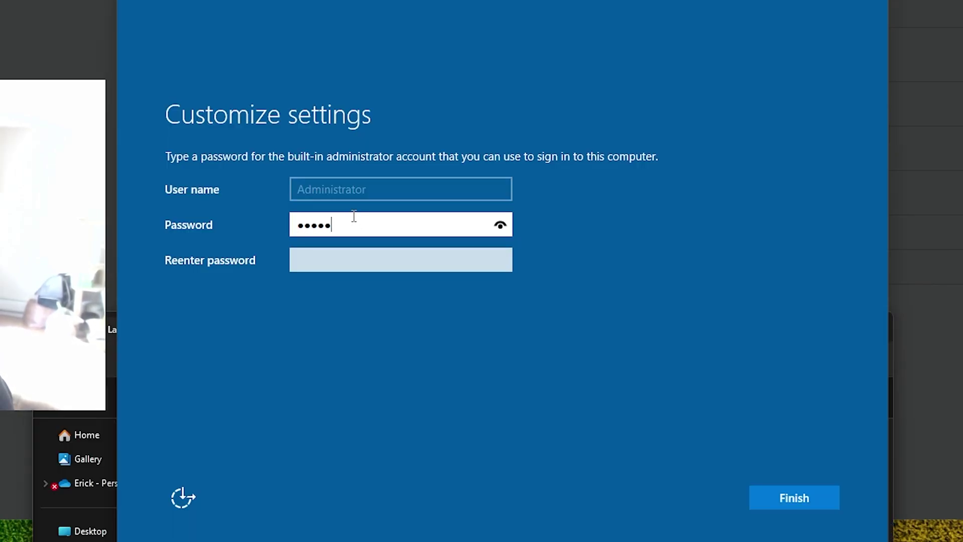
Enter the Administrator password in both fields, fix the mistyped confirmation, and finish setup
click(498, 228)
key(shift+Left)
key(shift+Left)
key(shift+Left)
key(shift+Left)
key(shift+Left)
key(shift+Left)
key(shift+Left)
key(shift+Left)
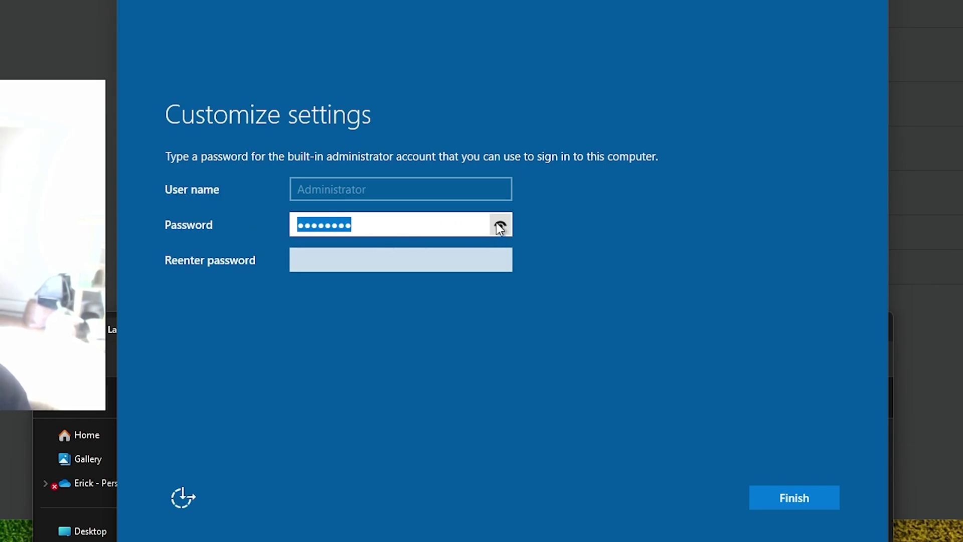
text(••••••••)
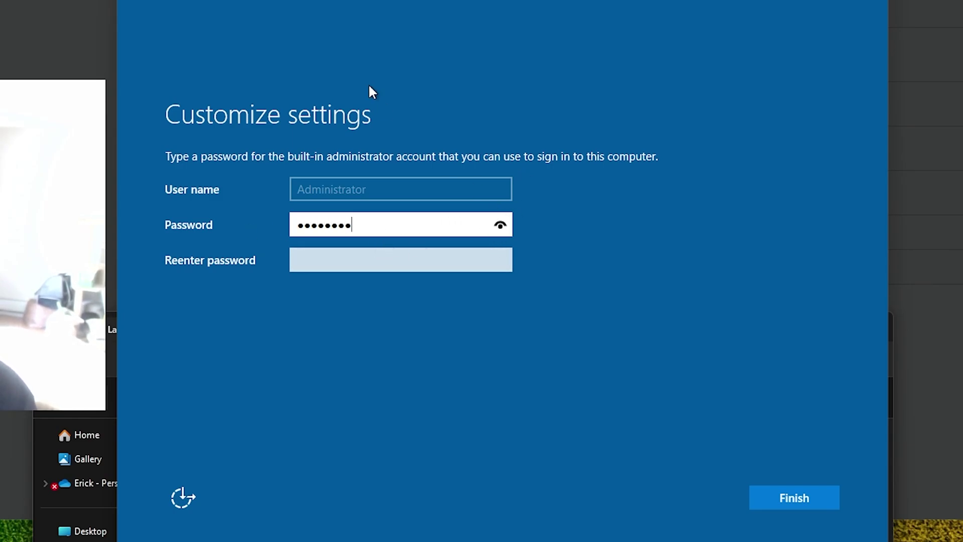
click(350, 253)
text(•)
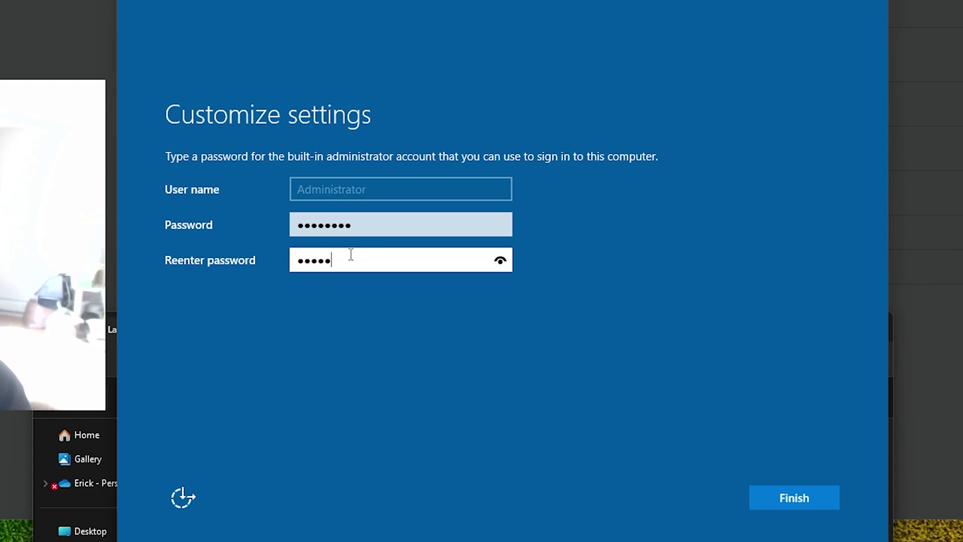
text(assword)
click(500, 260)
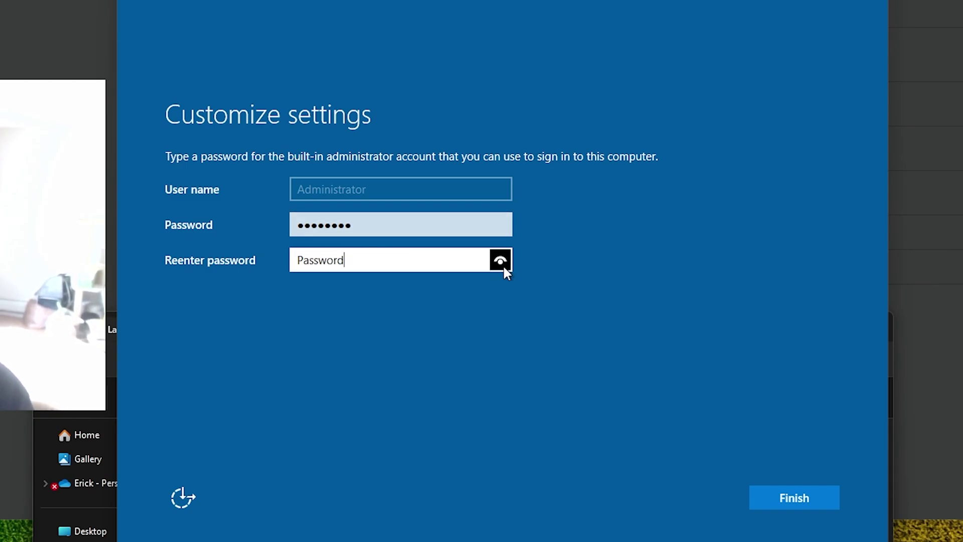
click(500, 225)
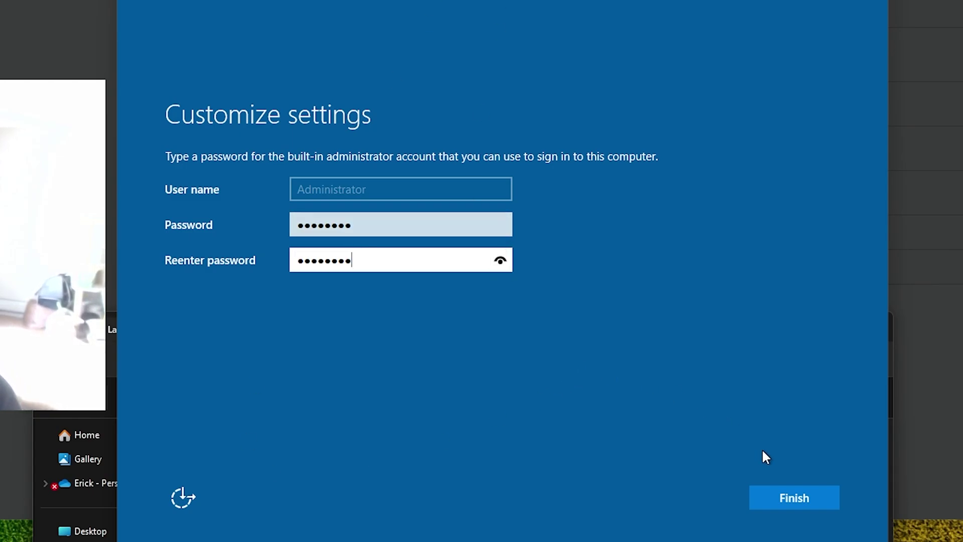
click(809, 499)
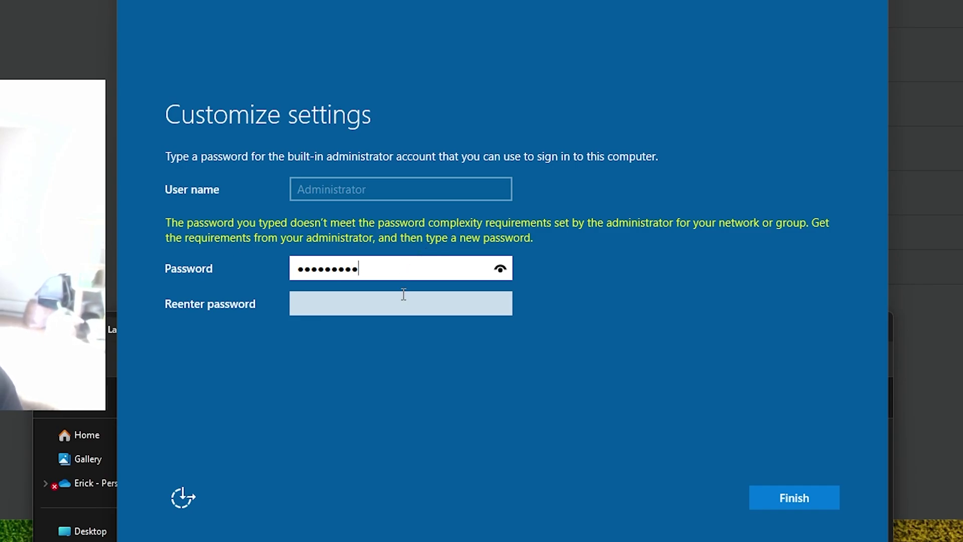
click(389, 311)
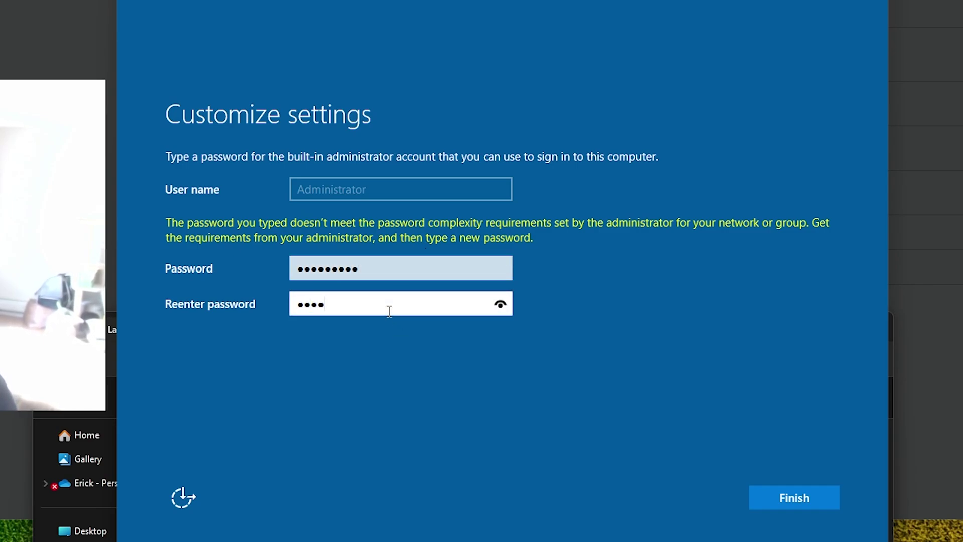
key(BackSpace)
key(BackSpace)
key(BackSpace)
key(BackSpace)
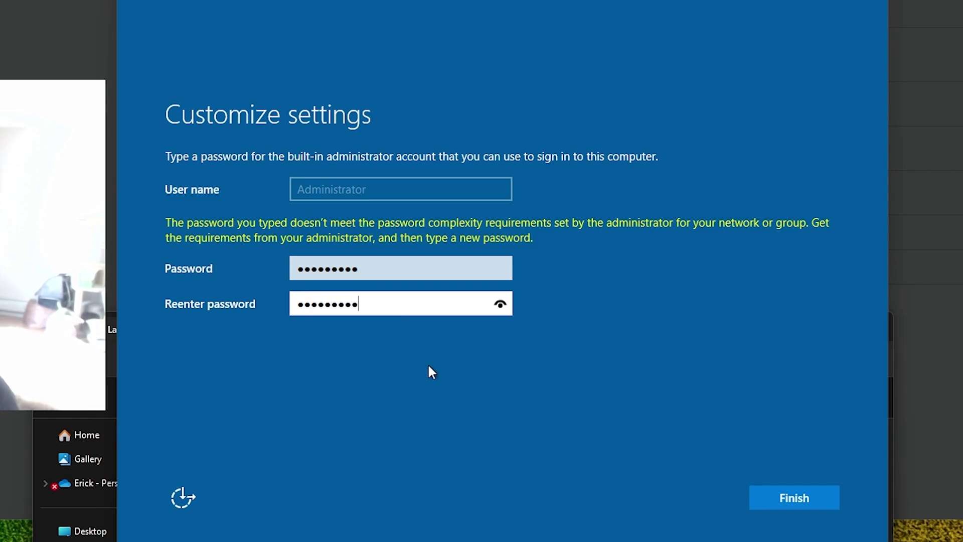
click(818, 498)
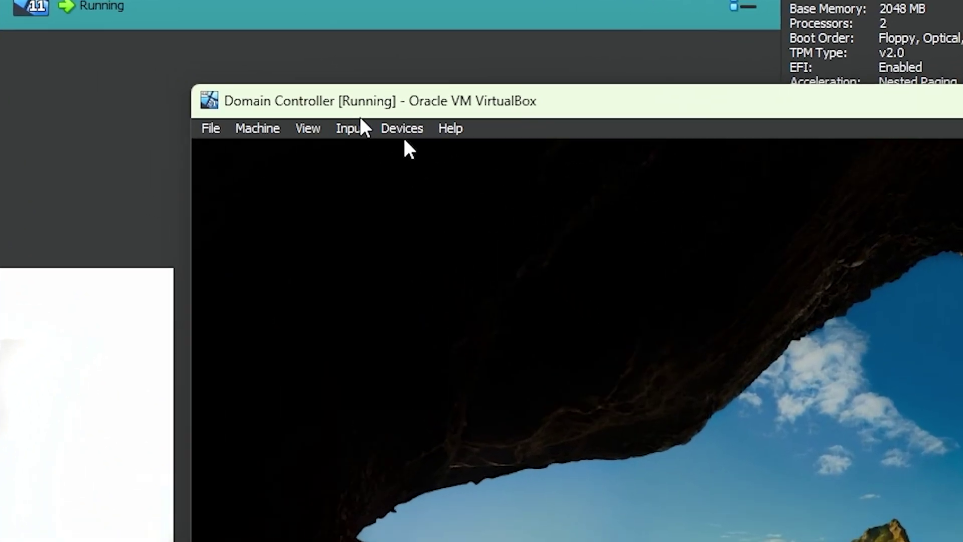
Send Ctrl-Alt-Del to the VM and sign in with the Administrator password
click(353, 129)
mouse_move(359, 138)
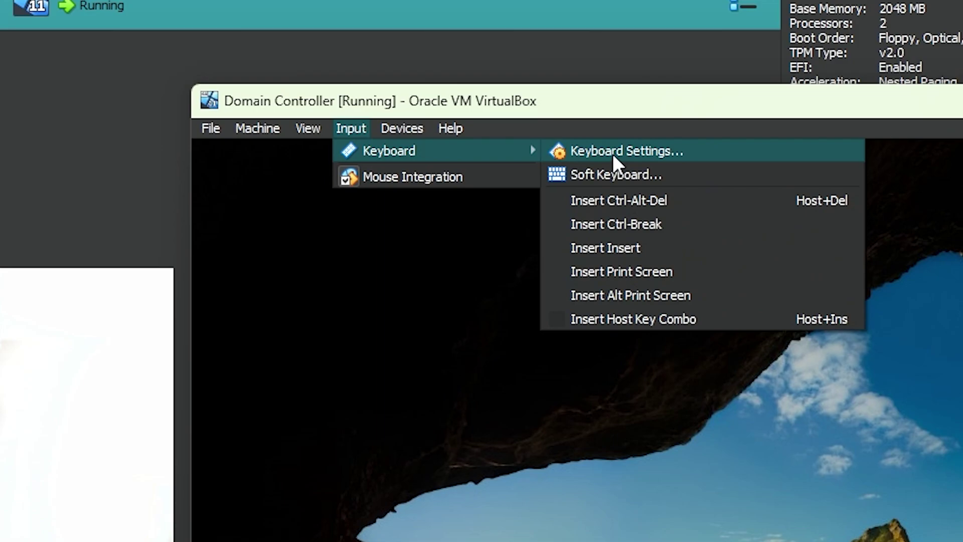
click(677, 200)
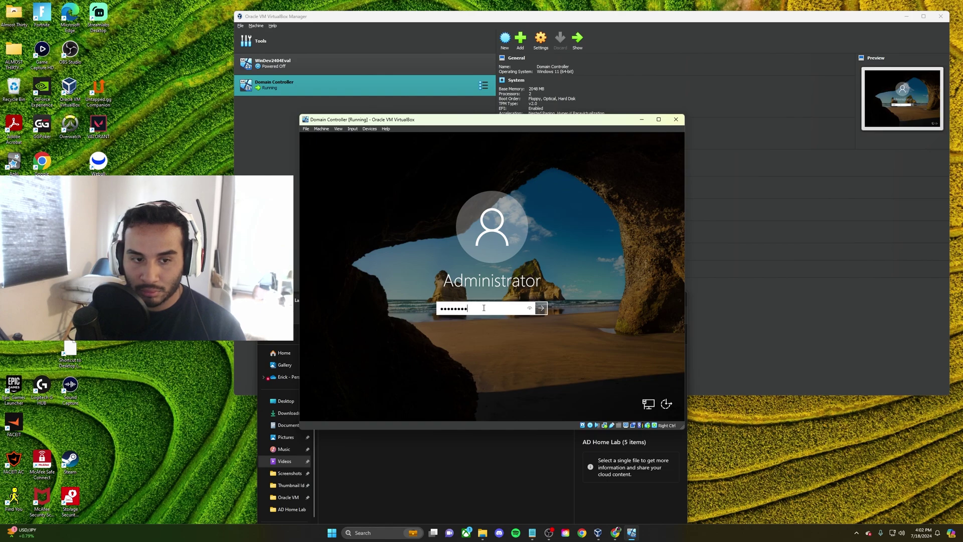
key(Return)
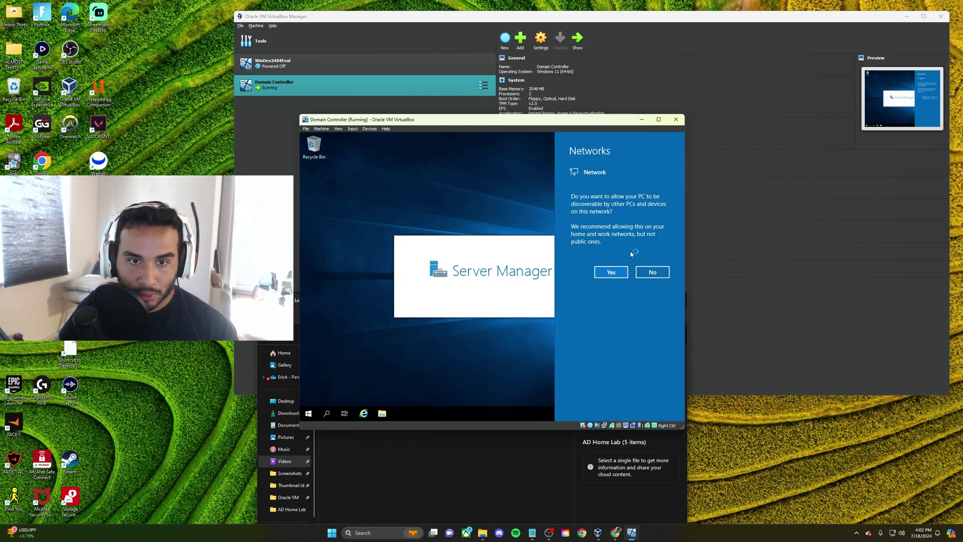
Resize the VM window and dismiss the application error that aborts the session
drag(684, 428, 834, 497)
drag(540, 120, 427, 81)
click(541, 294)
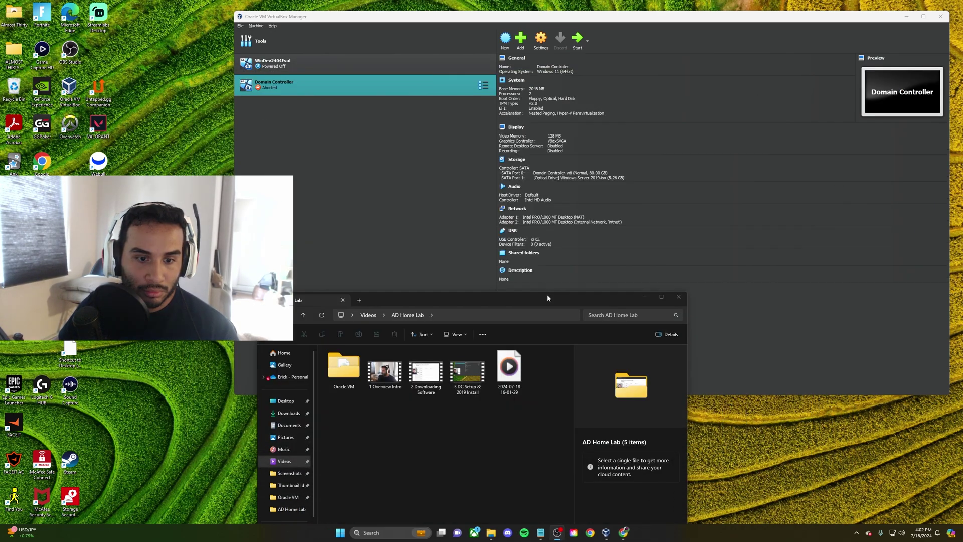
Raise the Domain Controller's processor count from 2 to 4 and save the settings
click(432, 292)
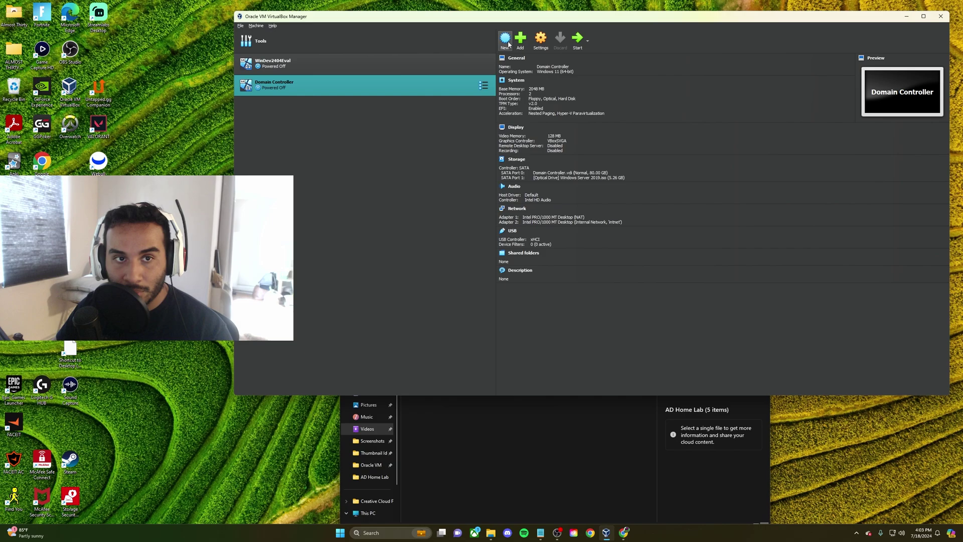
click(545, 48)
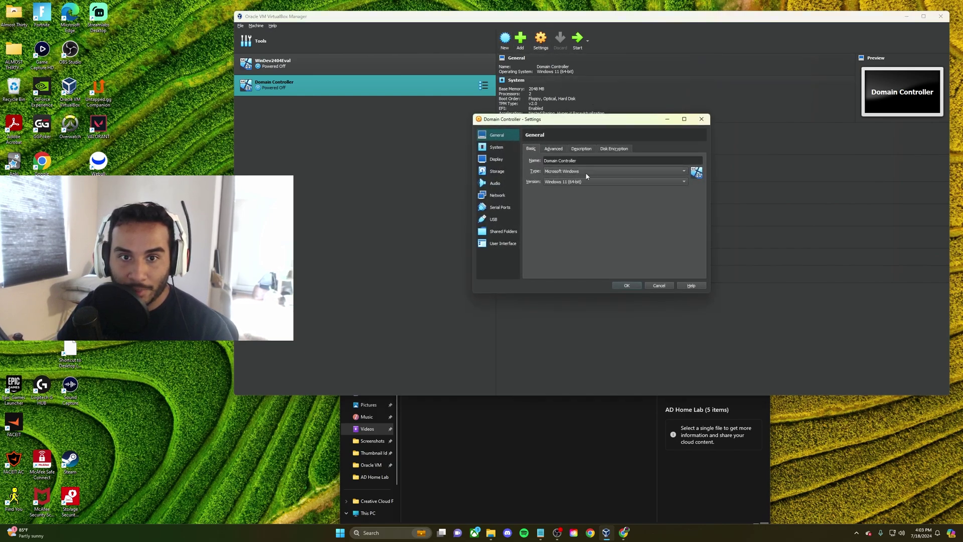
click(557, 149)
click(496, 147)
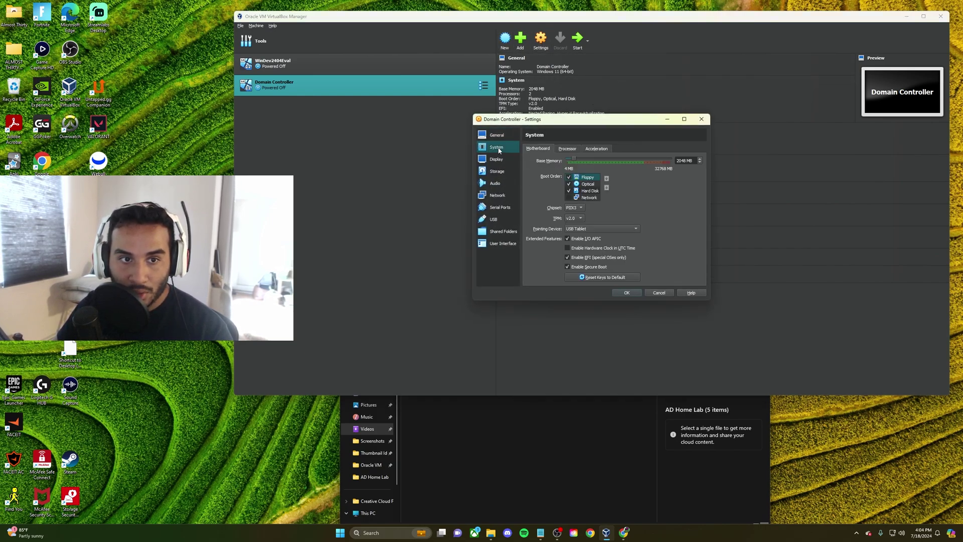
click(567, 149)
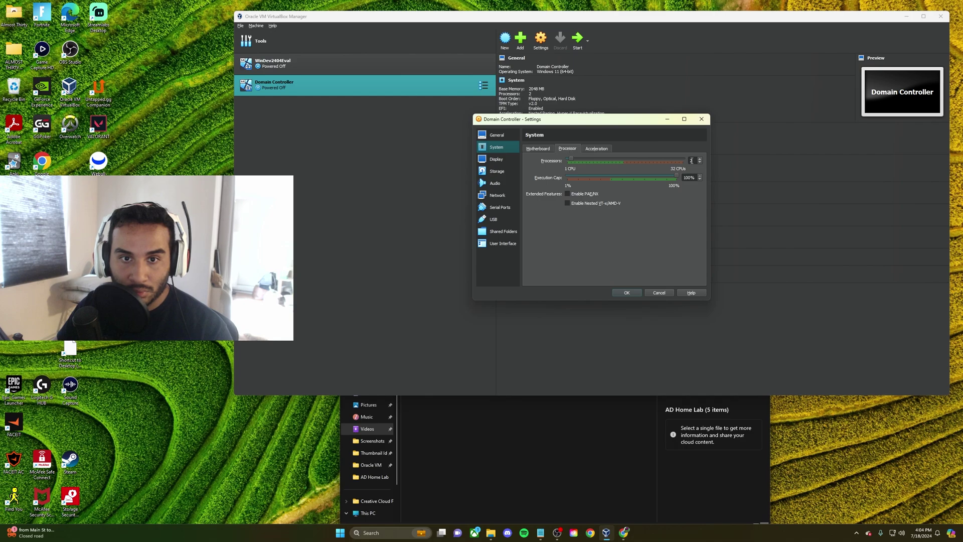
click(655, 162)
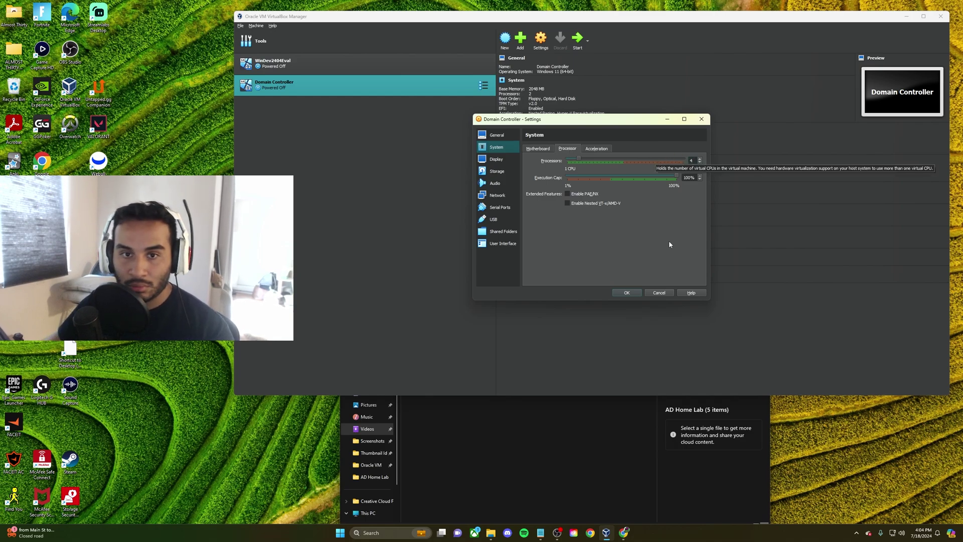
click(627, 293)
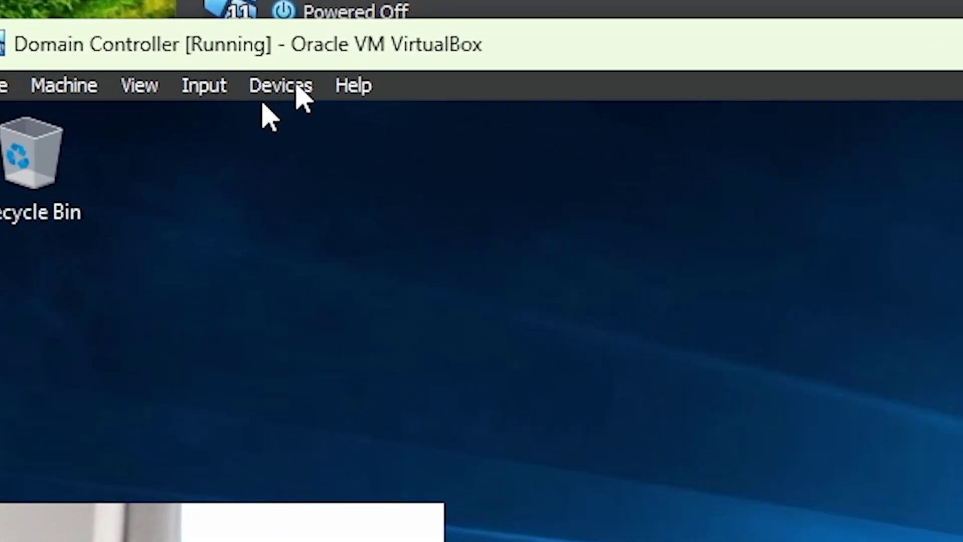
Insert the Guest Additions CD image and open its drive in File Explorer
click(301, 86)
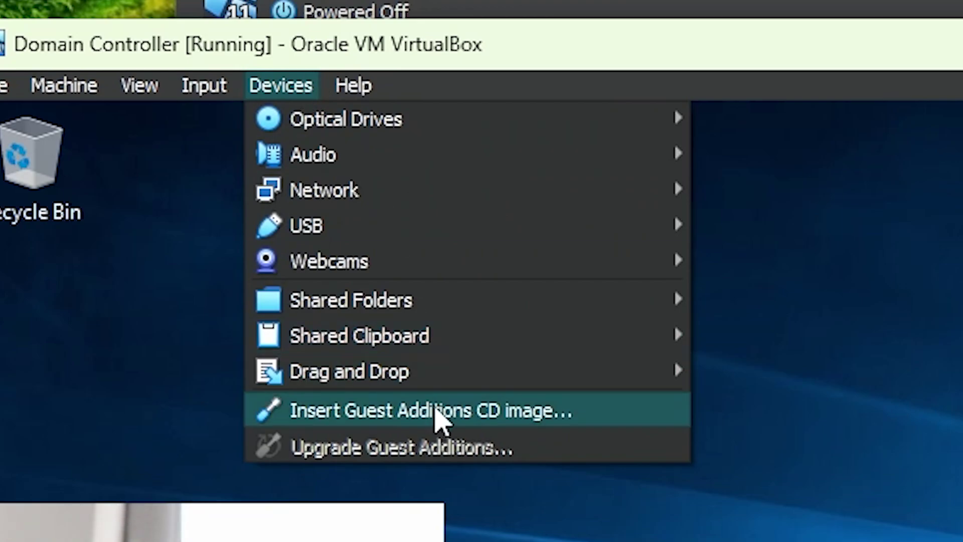
click(521, 412)
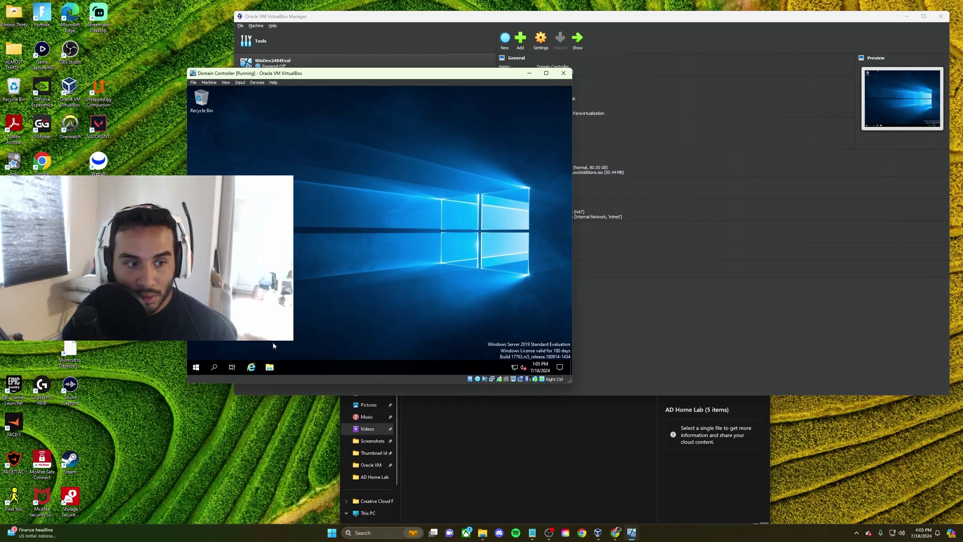
click(268, 365)
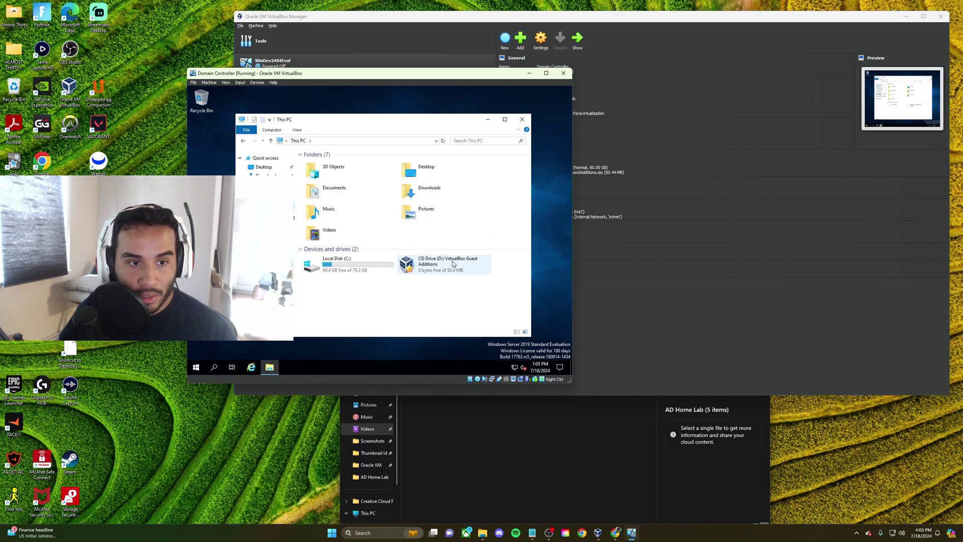
double_click(444, 266)
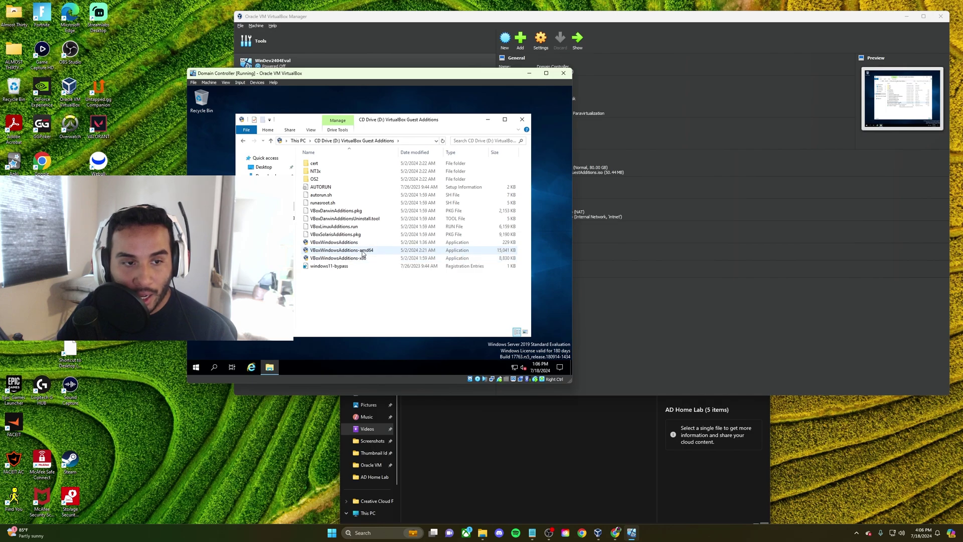
Run VBoxWindowsAdditions-amd64 with default settings through to Finish, then close Explorer
double_click(359, 251)
click(421, 287)
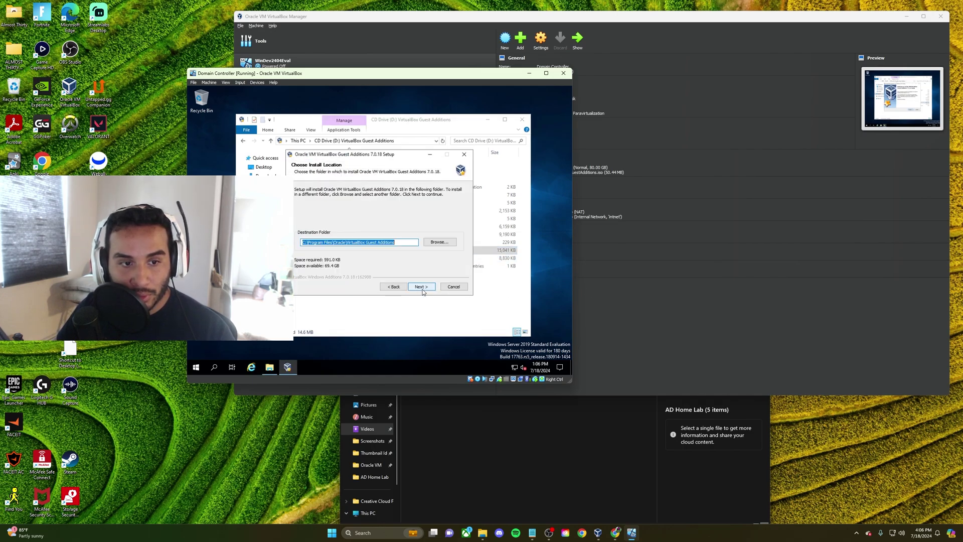
click(420, 288)
click(422, 288)
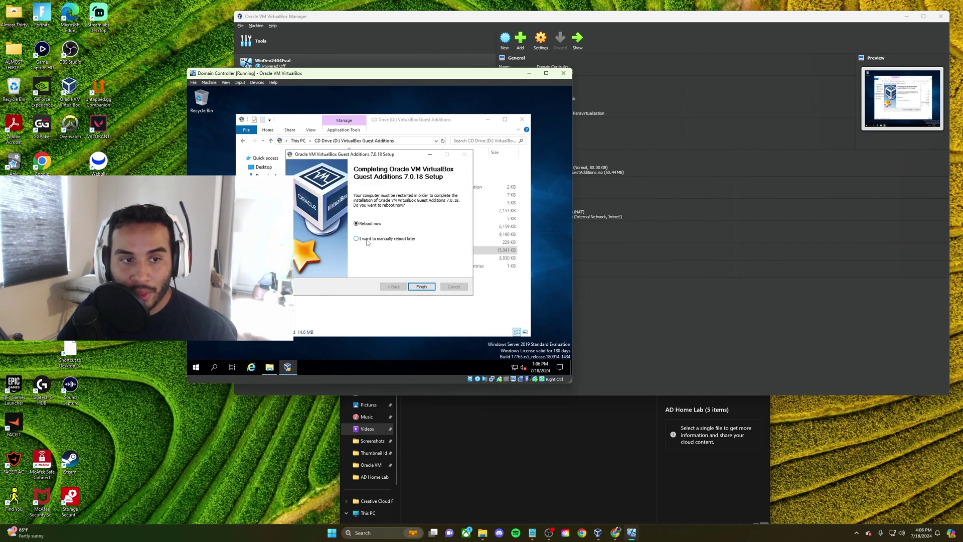
click(421, 287)
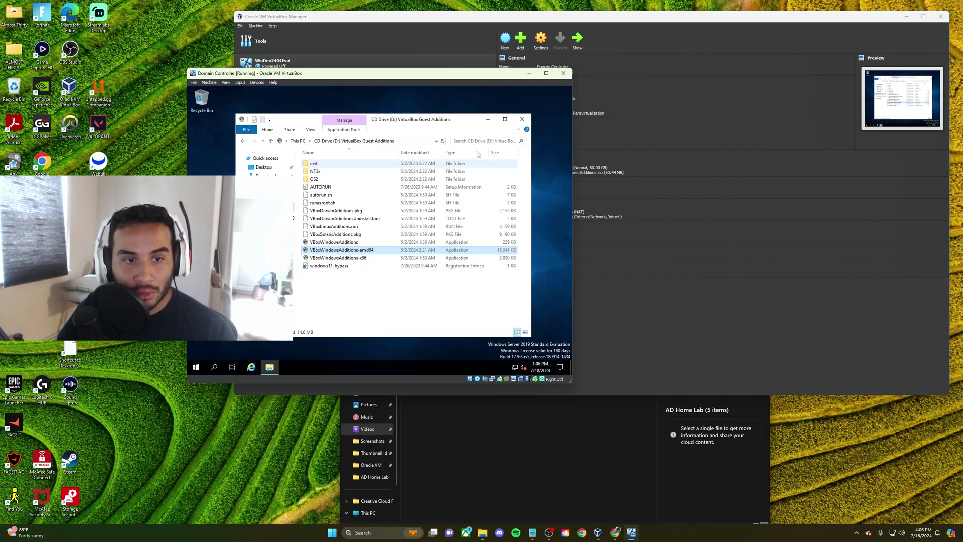
click(521, 120)
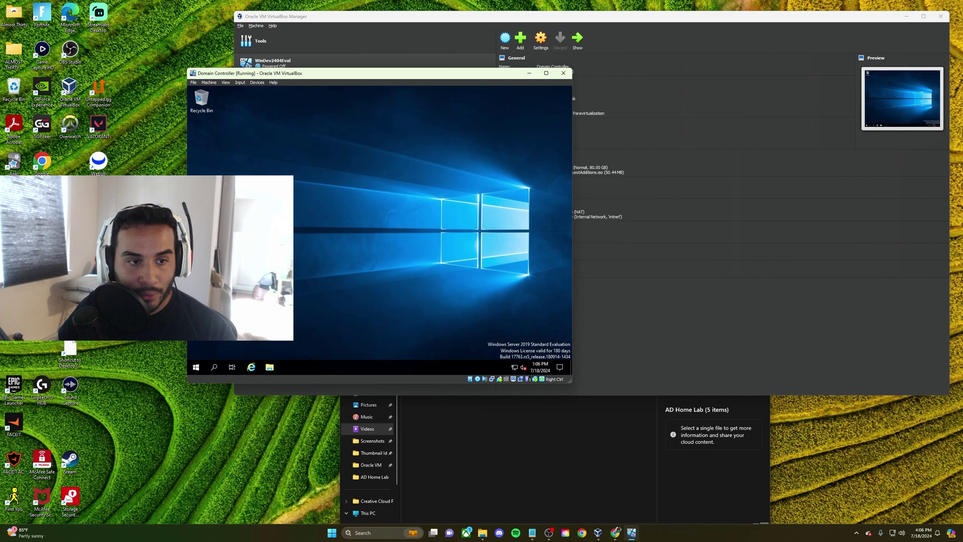
Restart the server and sign back in with the administrator password
right_click(196, 371)
mouse_move(261, 351)
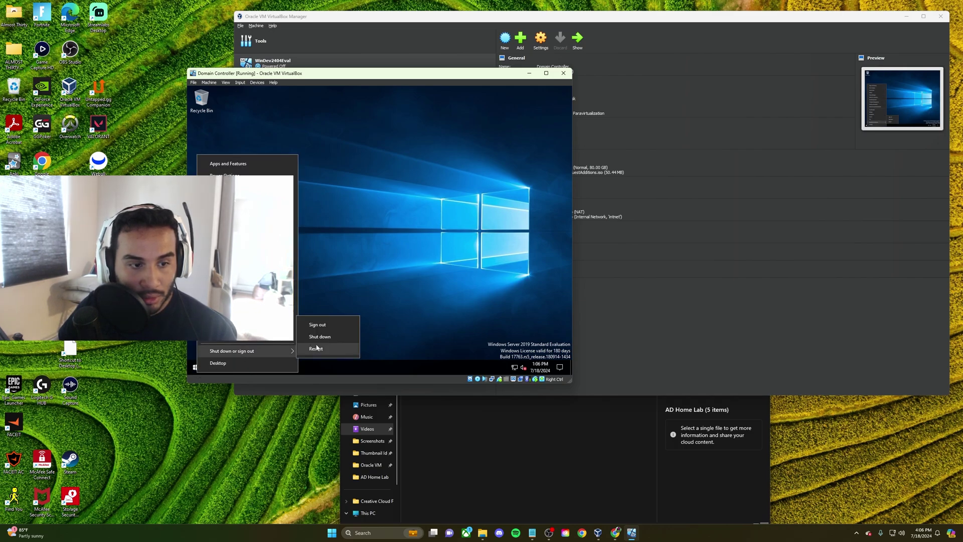
click(324, 351)
click(321, 357)
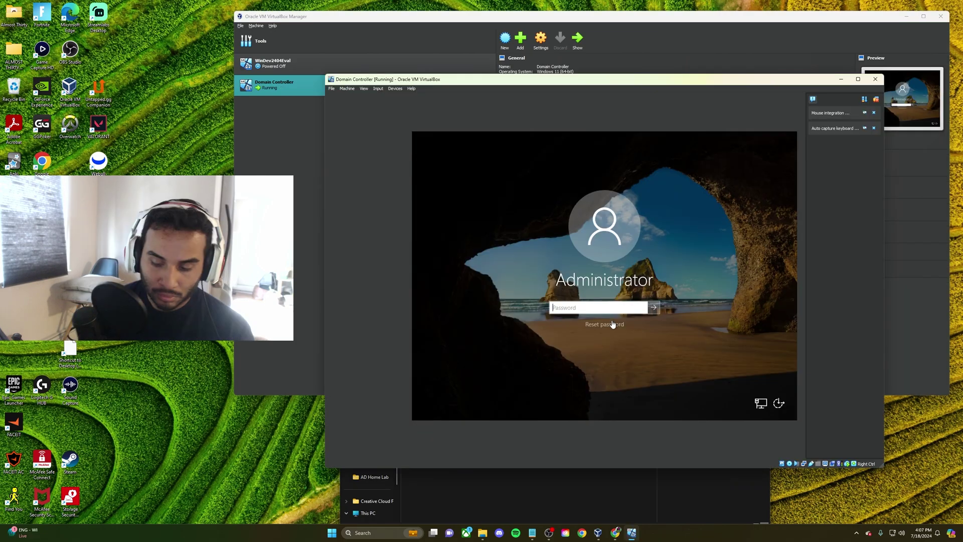
text(P)
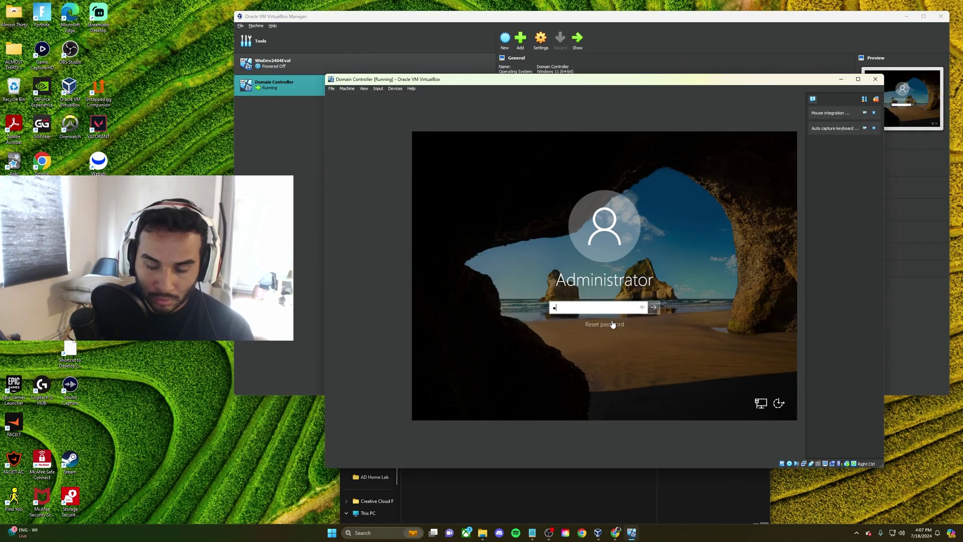
text(assword1)
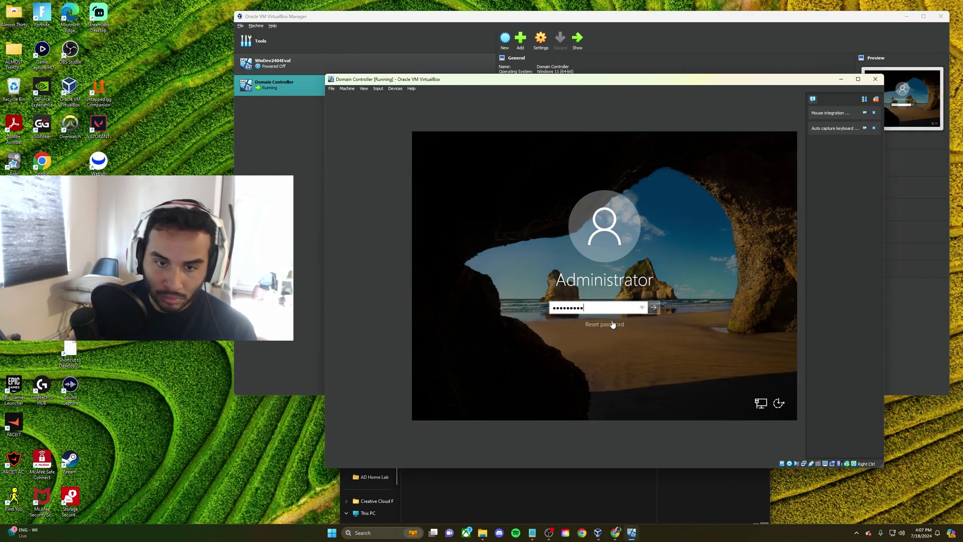
click(643, 308)
click(654, 309)
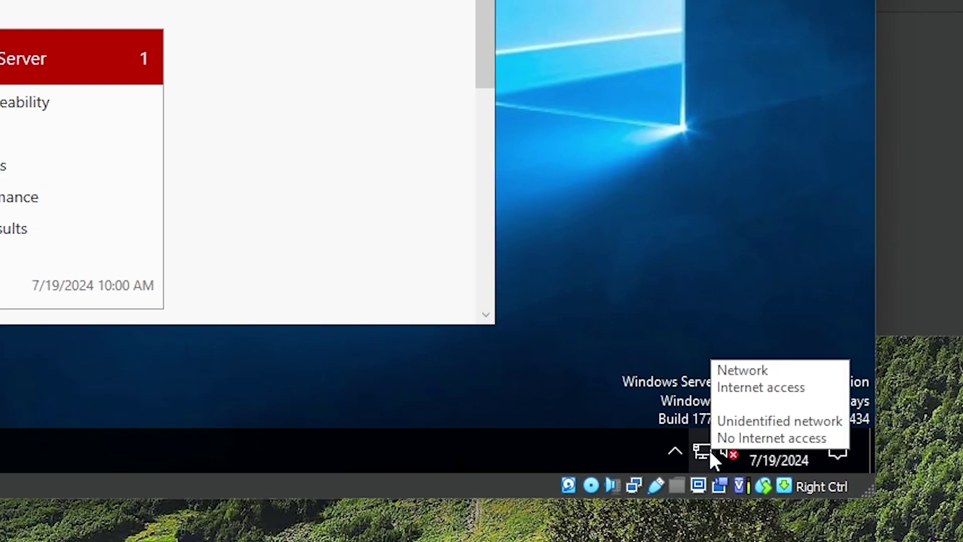
Open the Network Connections list from the network and internet settings
click(702, 432)
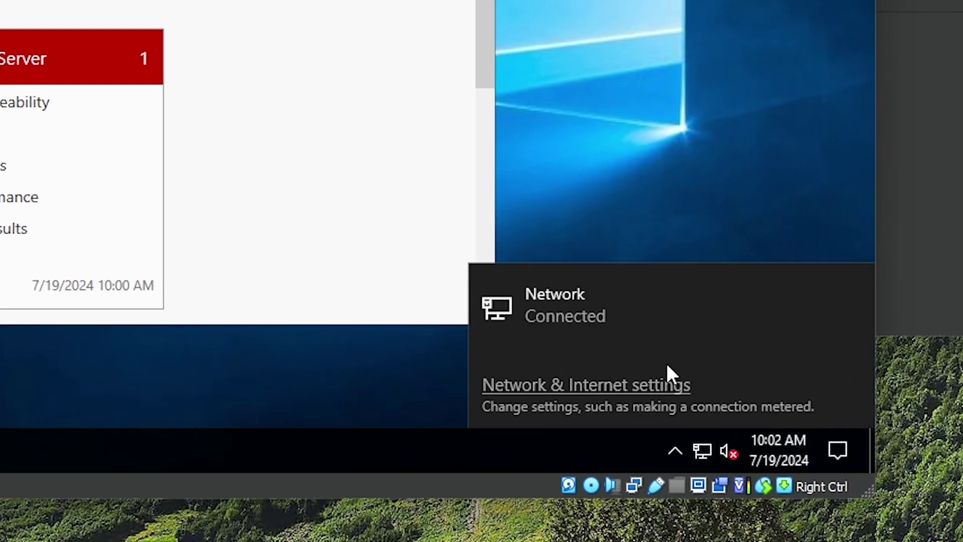
click(667, 384)
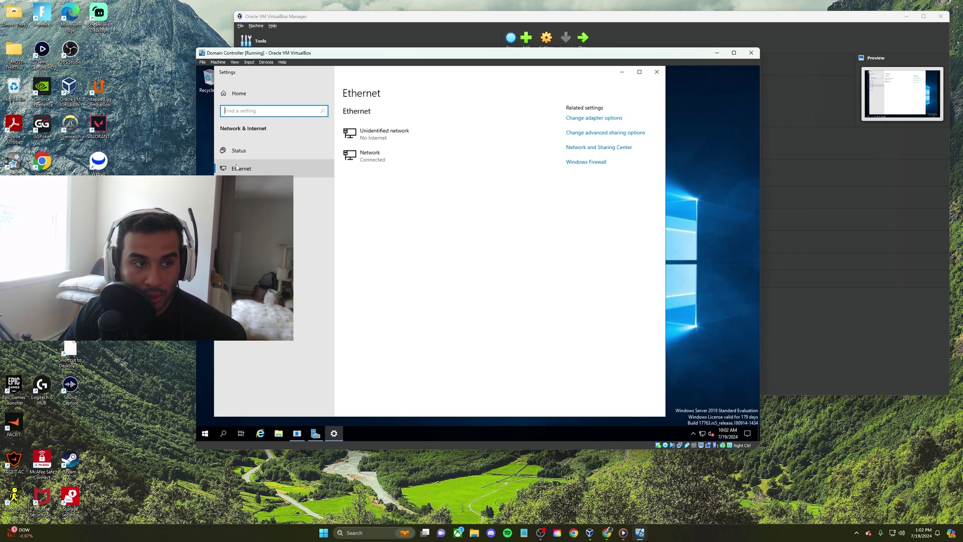
click(607, 118)
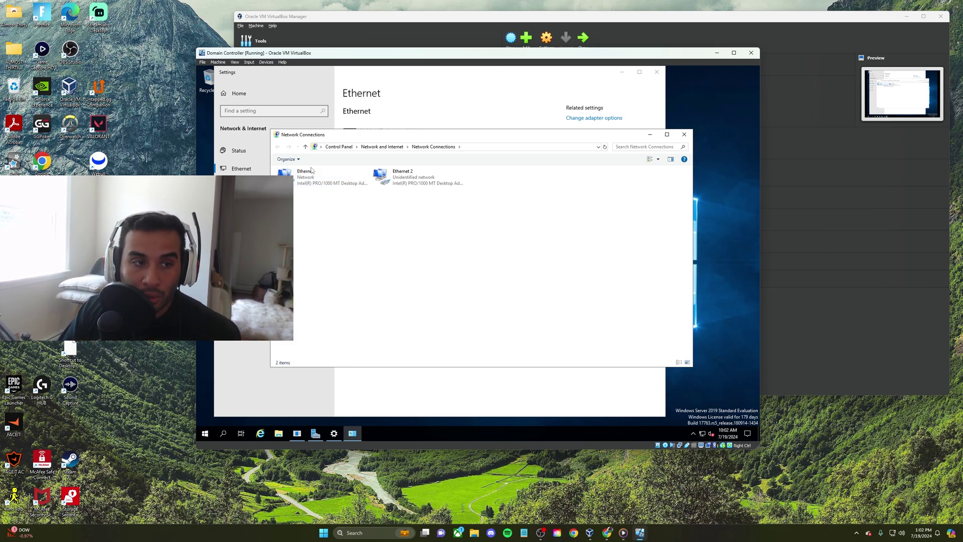
Check the Ethernet adapter's details, noting IPv4 address 10.0.2.15
double_click(320, 181)
click(432, 245)
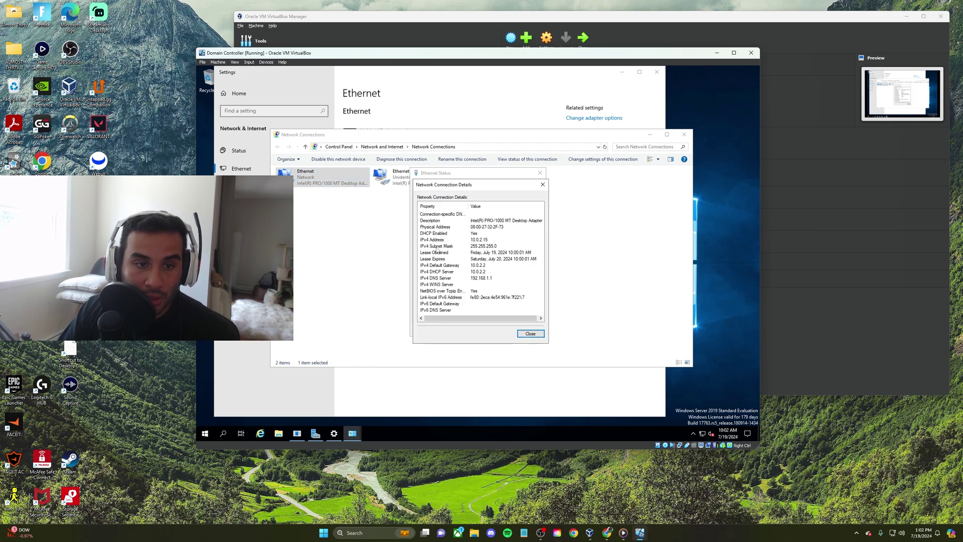
click(472, 241)
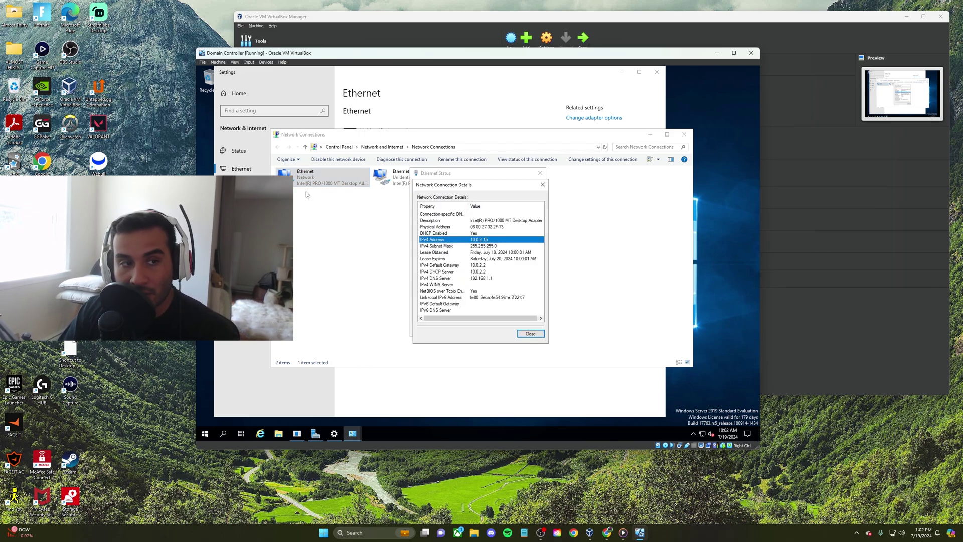
click(533, 335)
click(529, 329)
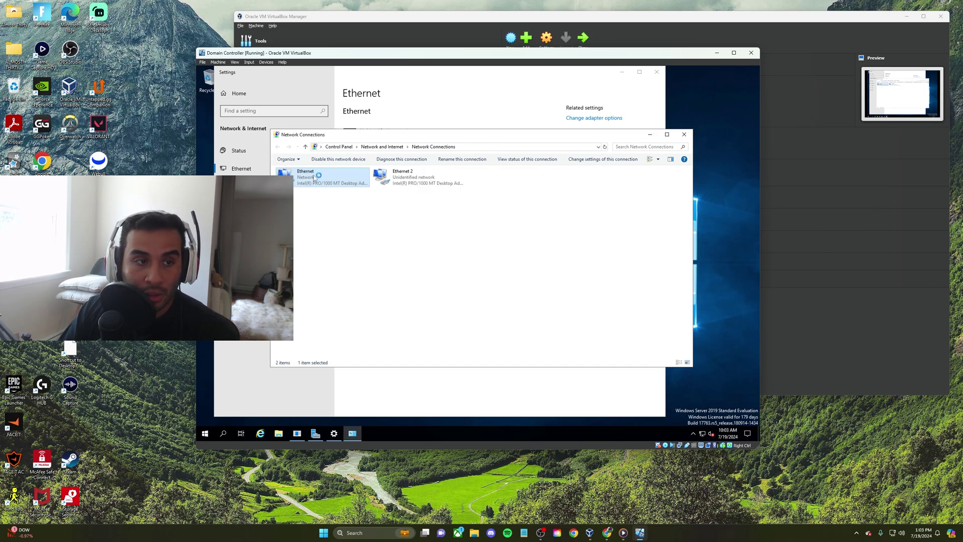
Rename the Ethernet adapter to Internet
right_click(304, 173)
click(341, 234)
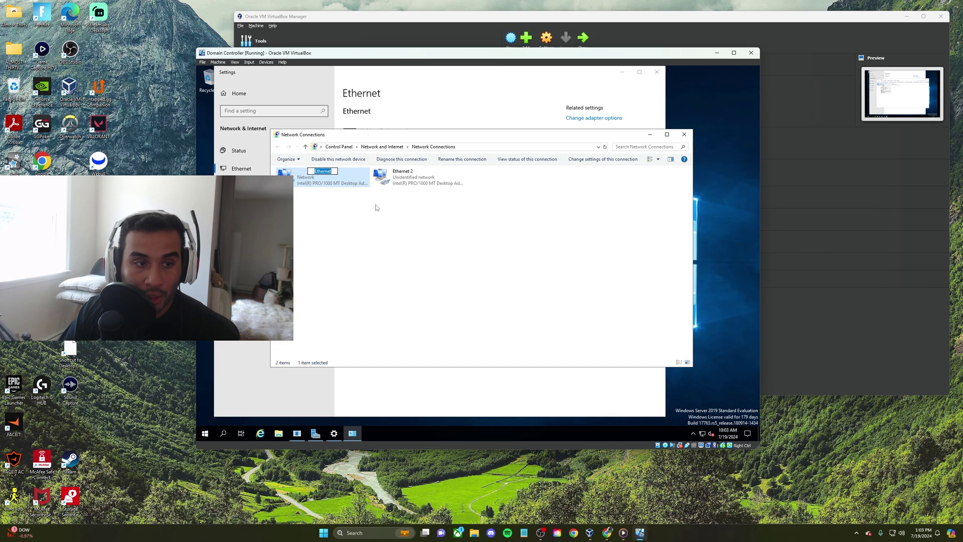
text(INtern)
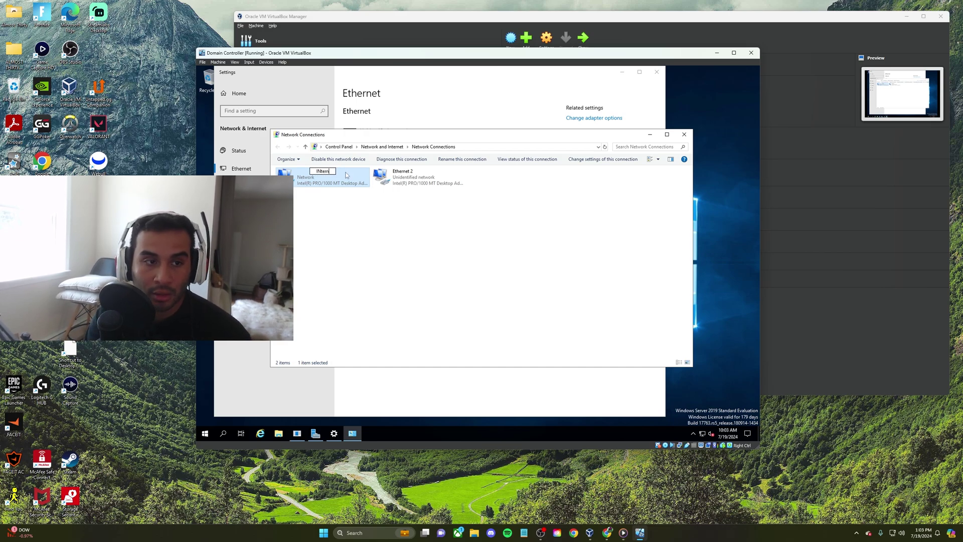
key(BackSpace)
key(BackSpace)
key(BackSpace)
key(BackSpace)
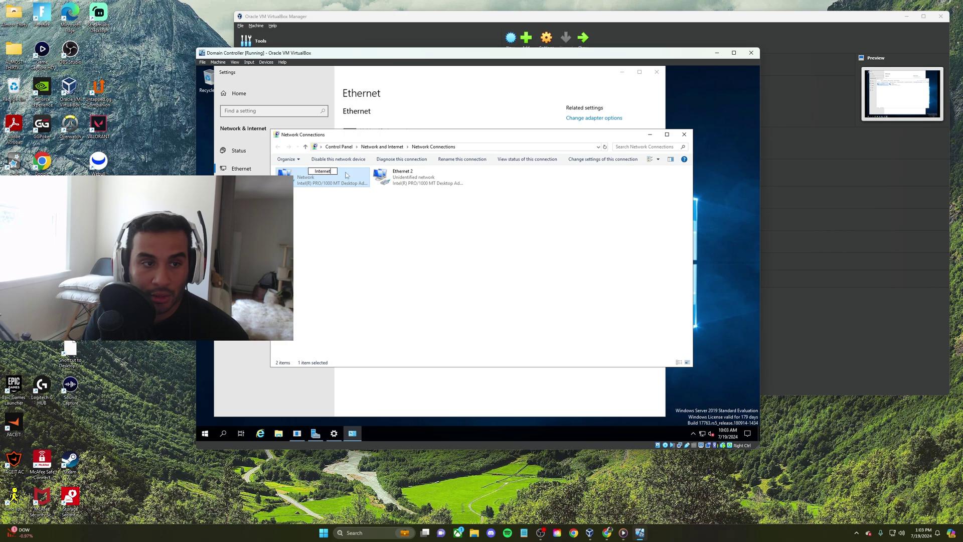
click(343, 230)
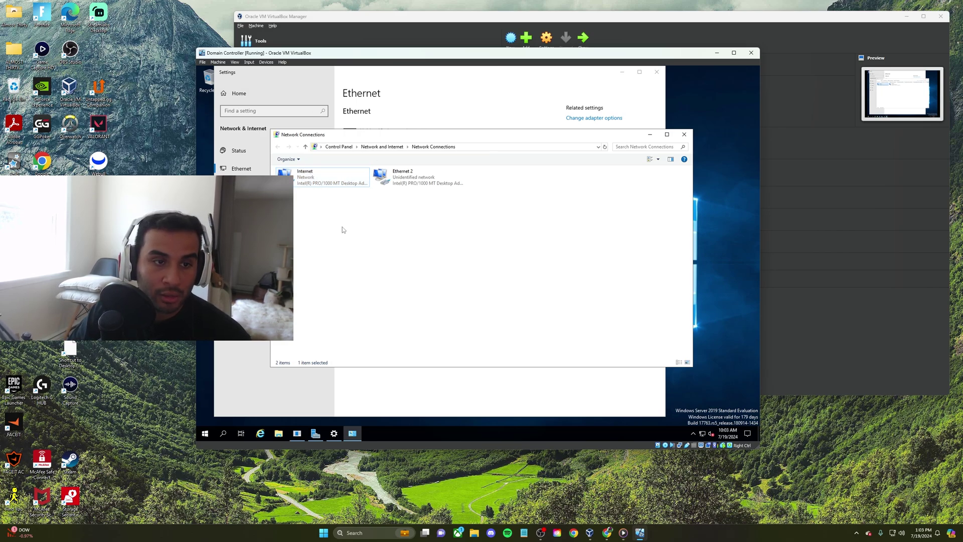
Check Ethernet 2's details, noting its autoconfiguration IPv4 address
click(407, 177)
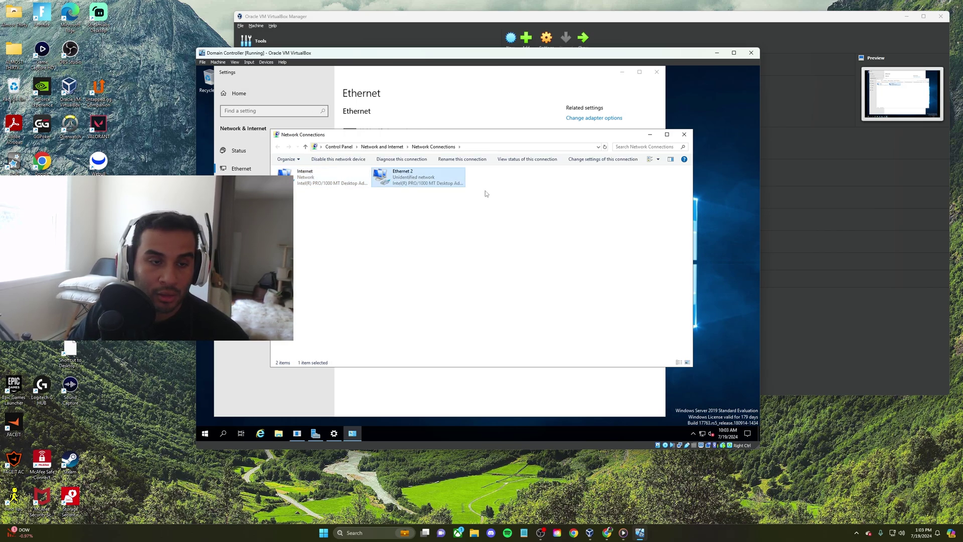
double_click(409, 174)
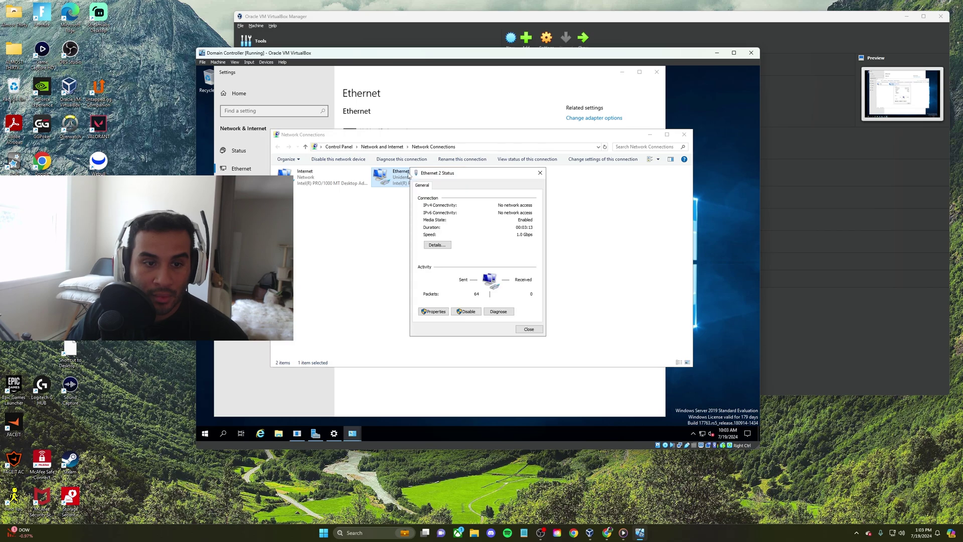
click(439, 245)
click(472, 241)
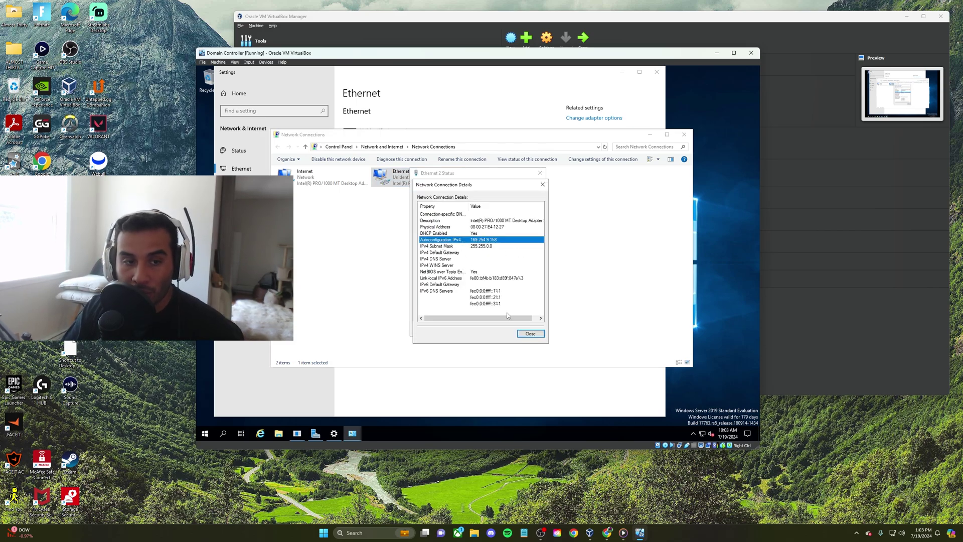
click(532, 335)
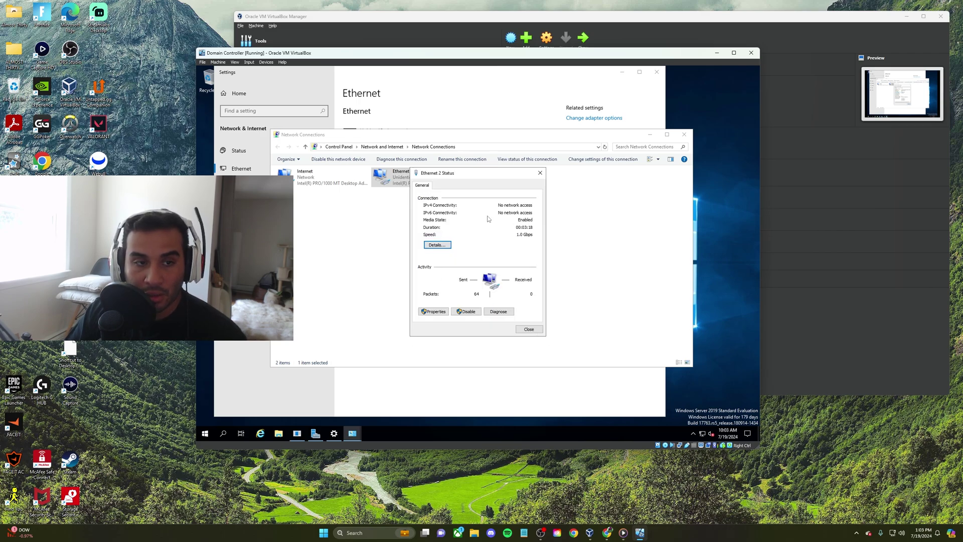
click(518, 328)
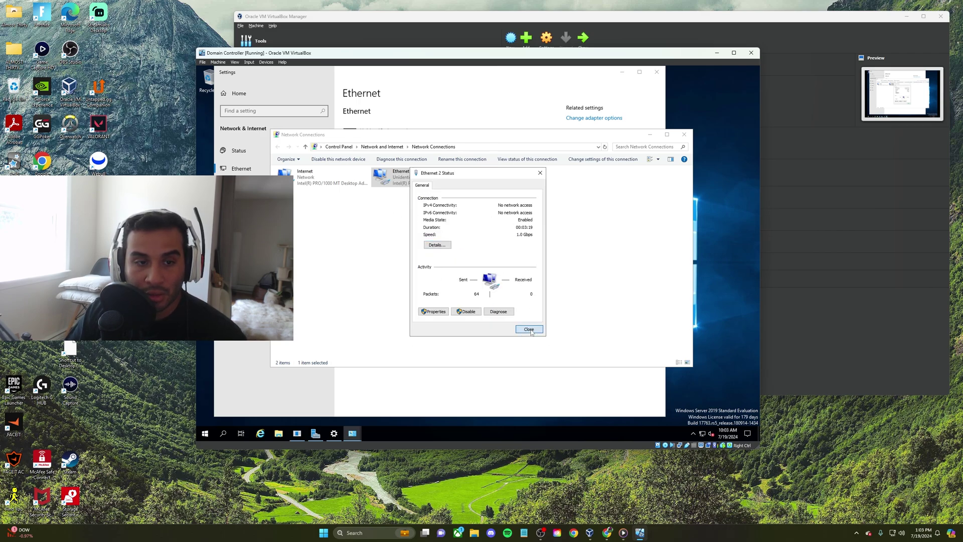
Rename Ethernet 2 to Internal, retrying with F2 after dismissing the rename error
right_click(407, 174)
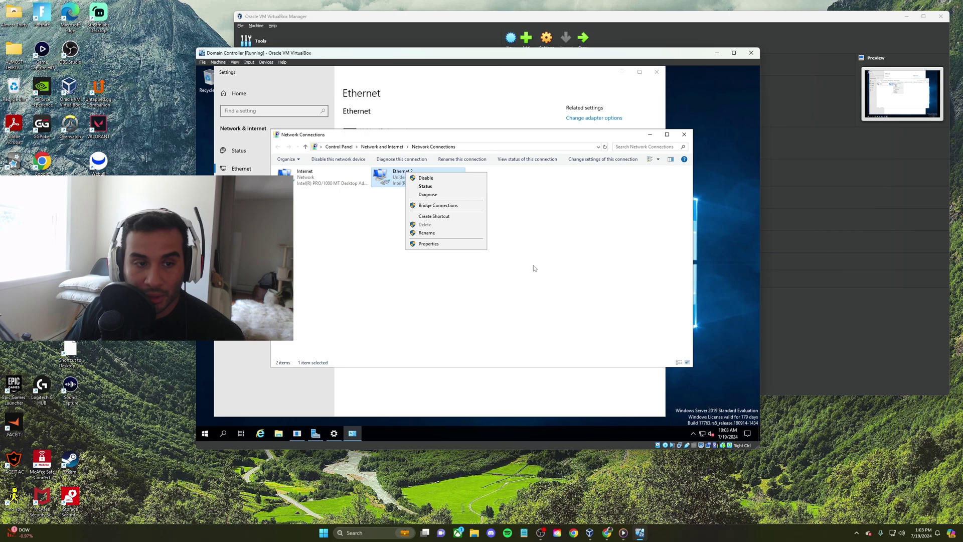
click(439, 236)
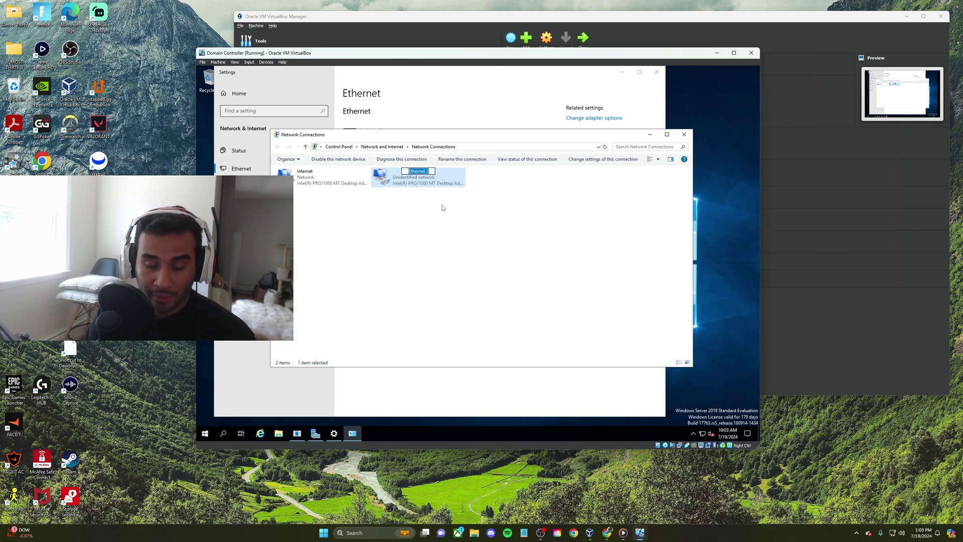
key(BackSpace)
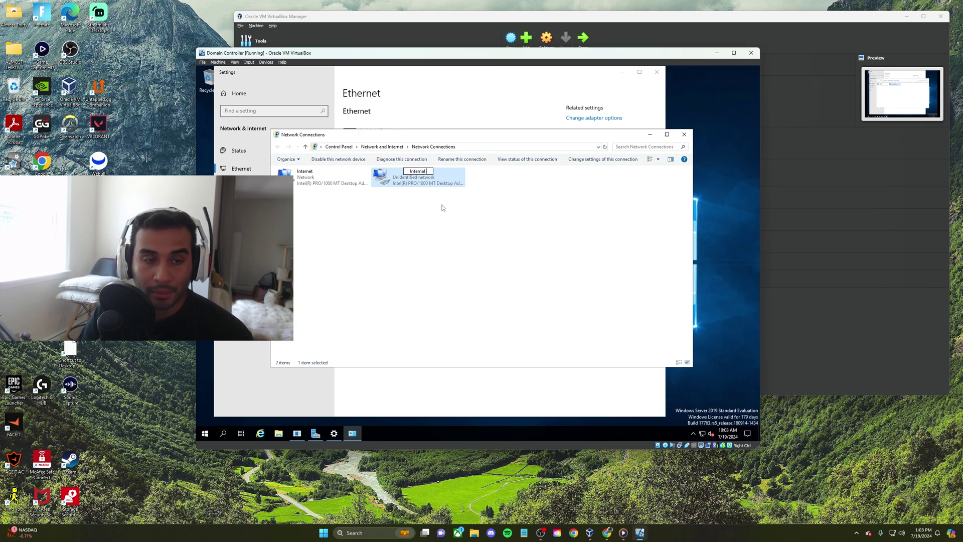
key(Return)
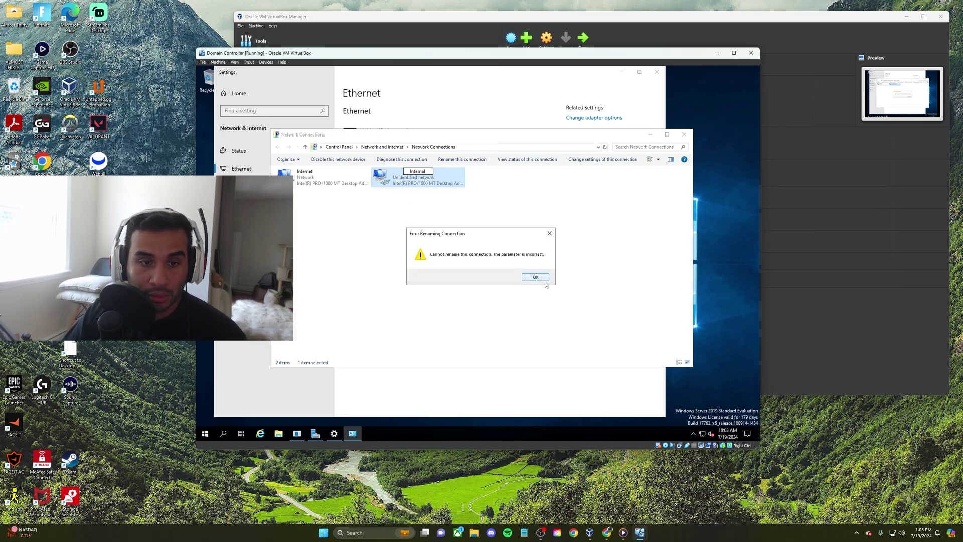
click(535, 277)
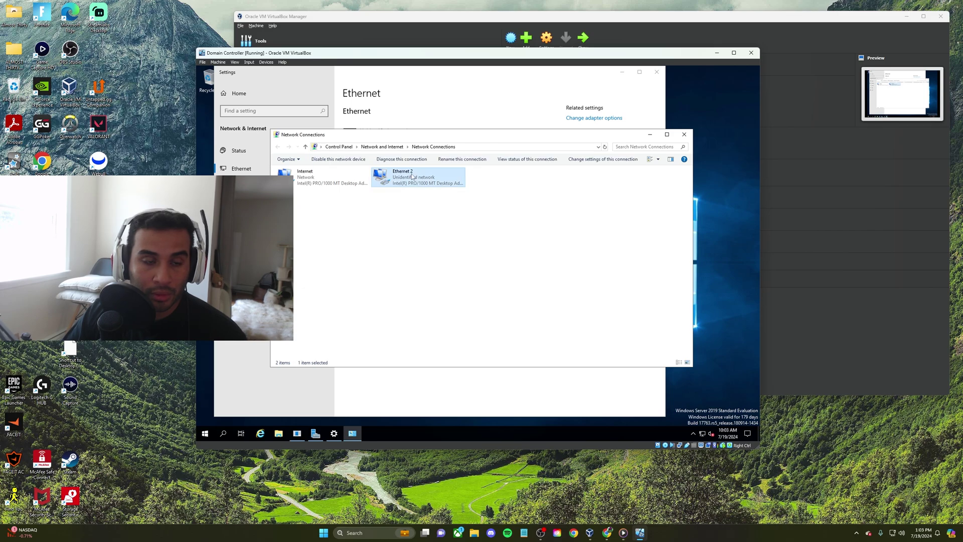
key(F2)
text(In)
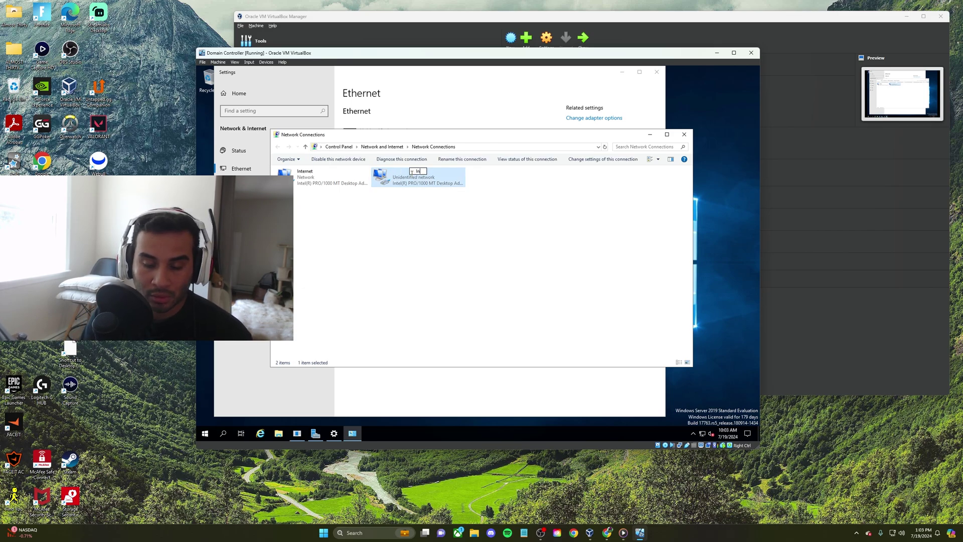
text(ternal)
key(Return)
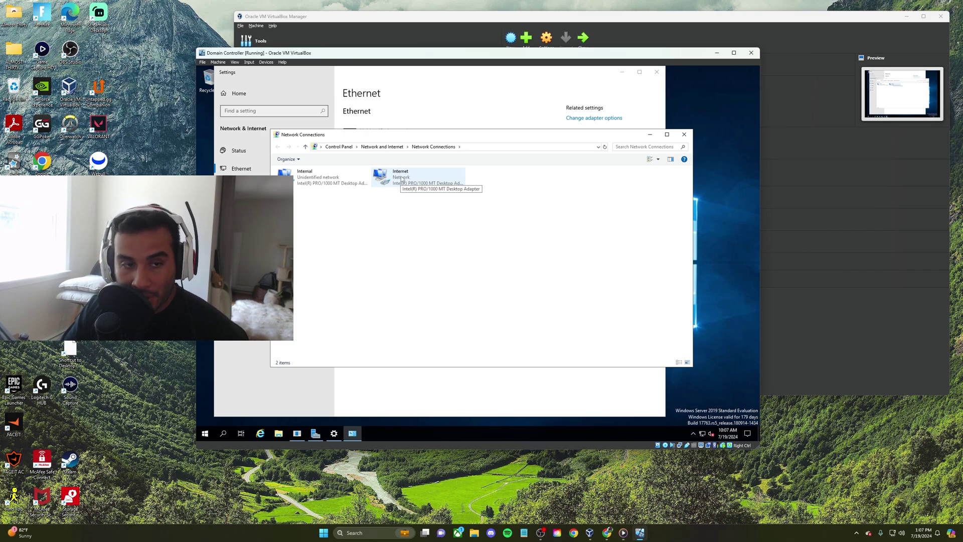
In Internal's IPv4 properties, set static address 172.16.0.1 with mask 255.255.0.0
double_click(342, 180)
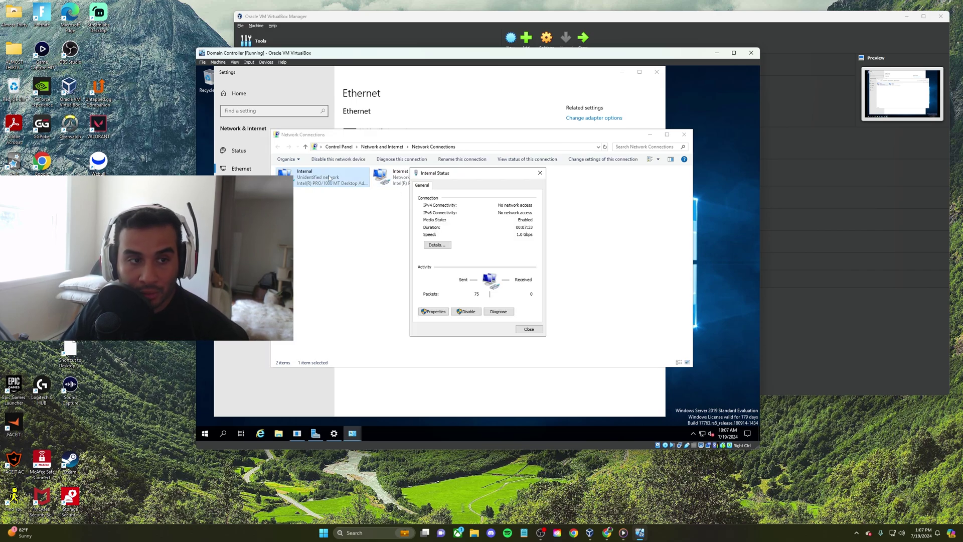
click(436, 245)
click(471, 240)
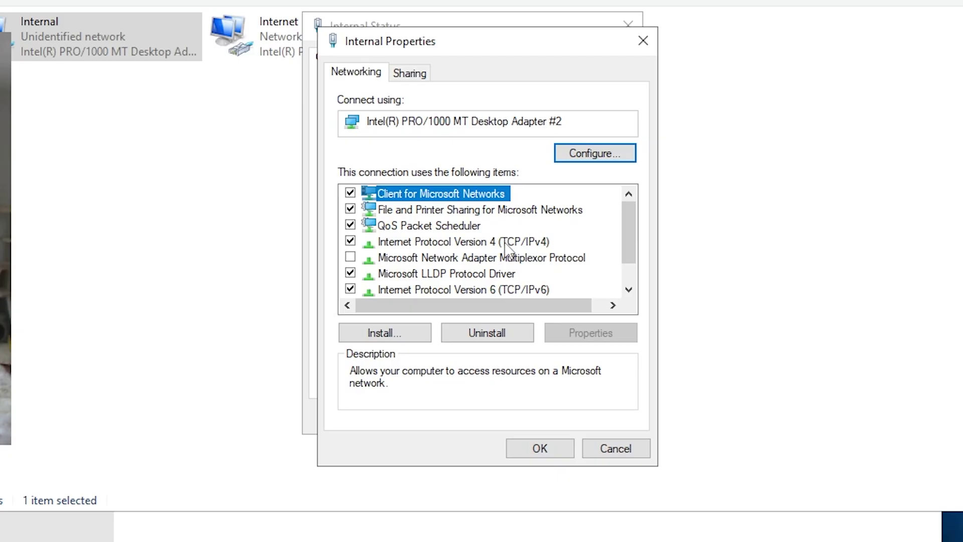
double_click(507, 241)
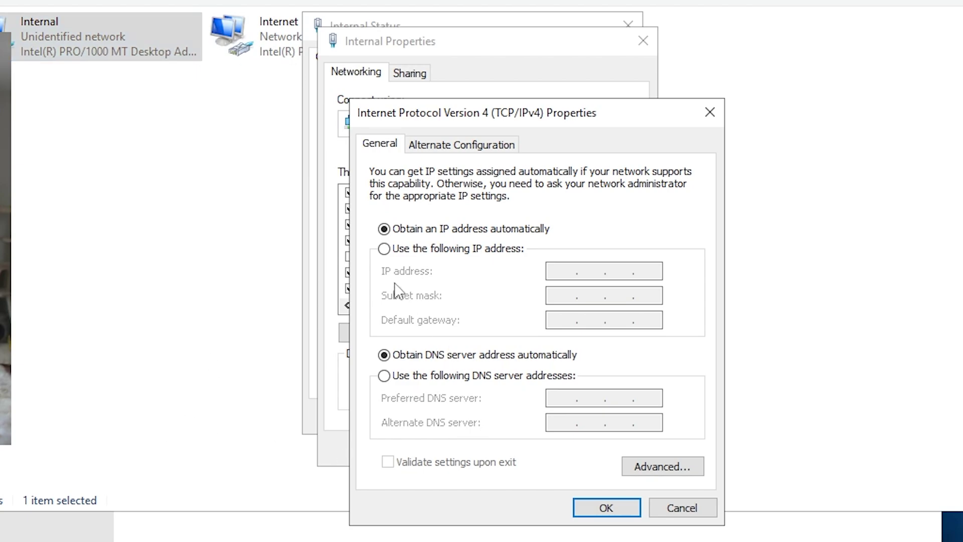
click(395, 249)
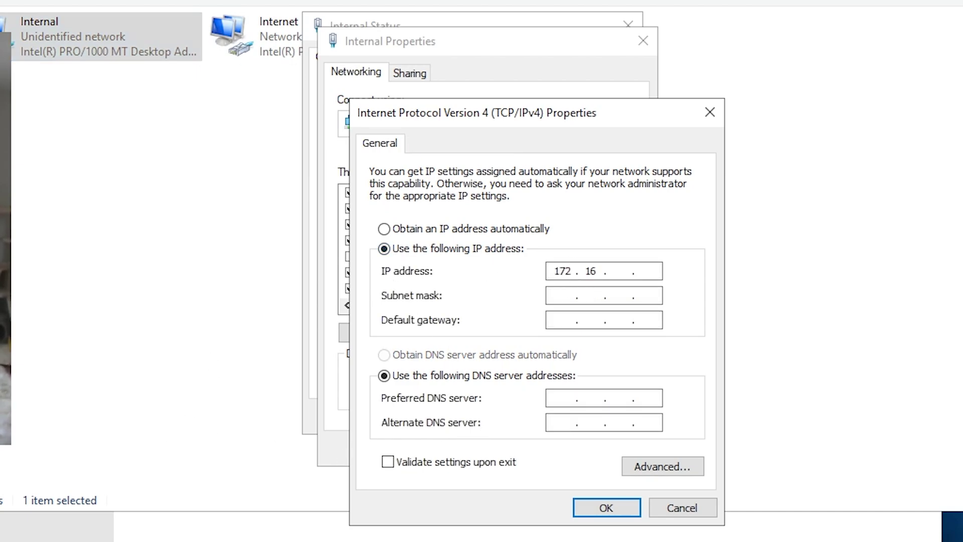
text(16.0.1)
click(553, 296)
Set preferred DNS server 127.0.0.1 and apply the adapter settings
drag(572, 115, 540, 76)
click(557, 387)
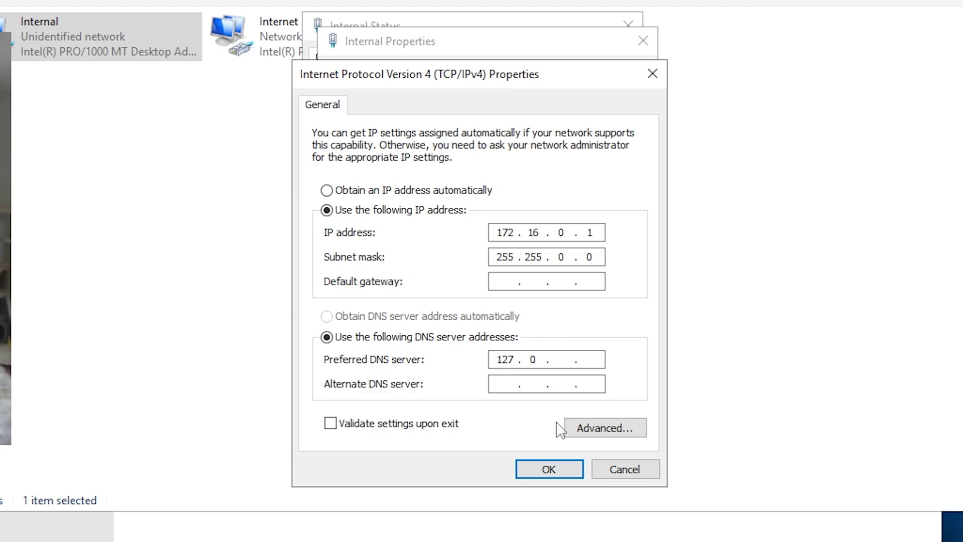
click(561, 359)
text(0)
click(591, 360)
text(0)
key(BackSpace)
text(1)
click(551, 470)
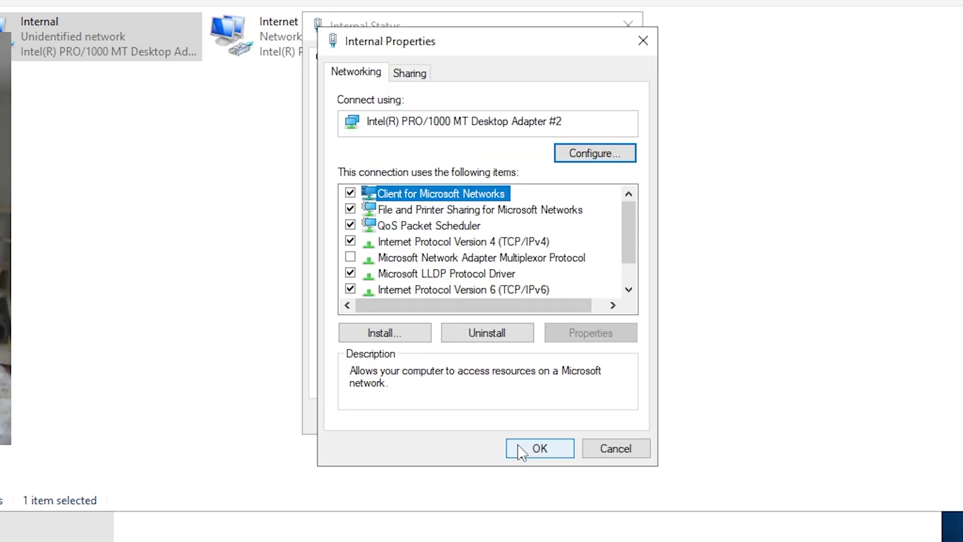
click(544, 446)
click(595, 417)
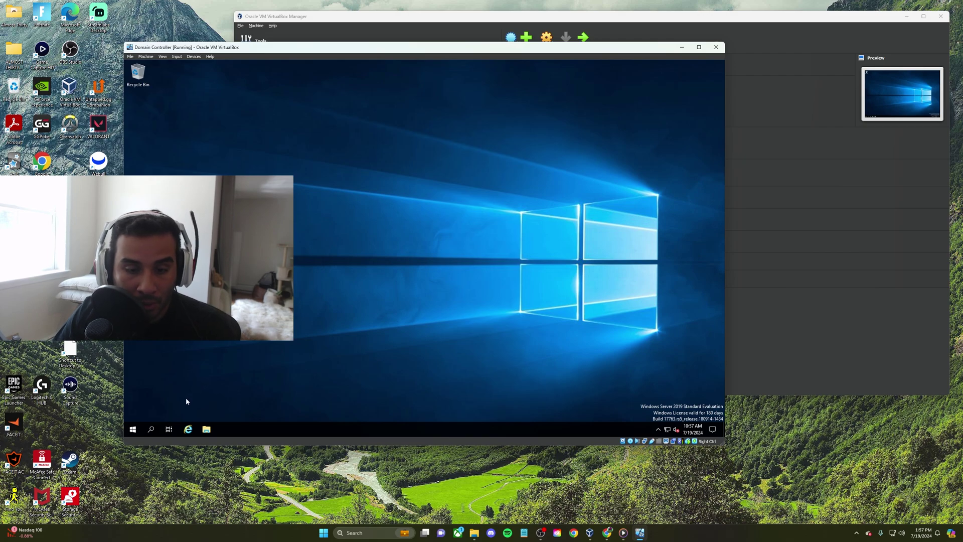
Rename the PC to DomainController from Settings > System > About
right_click(129, 431)
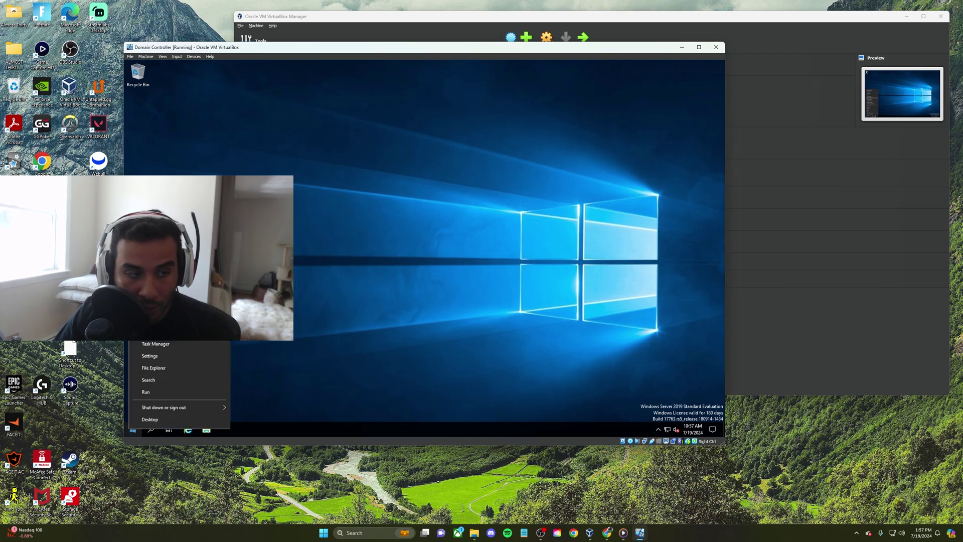
click(154, 256)
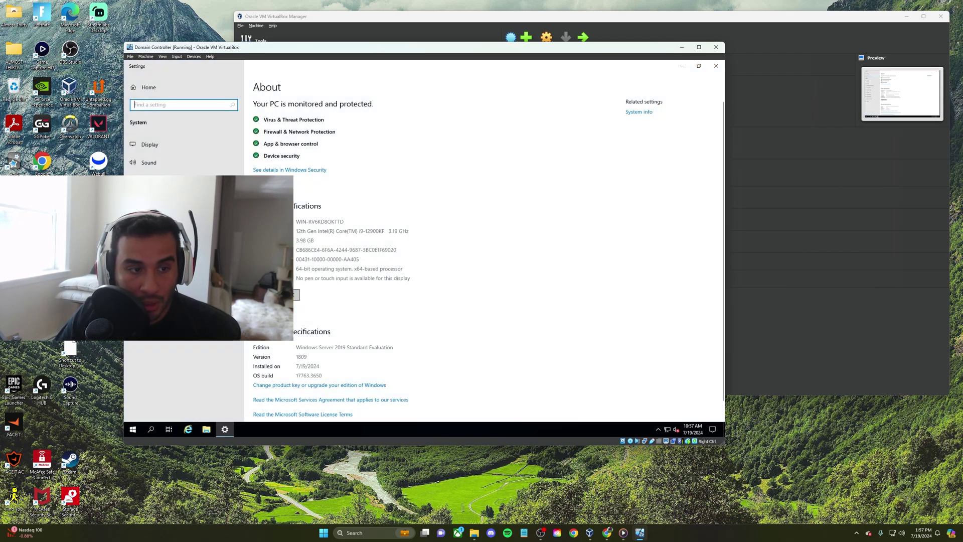
click(276, 295)
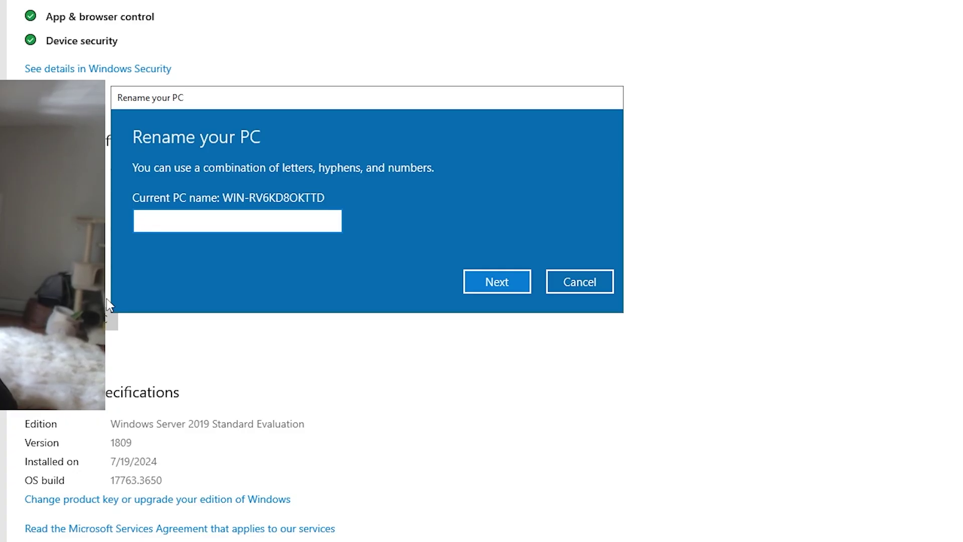
text(Domain Cont)
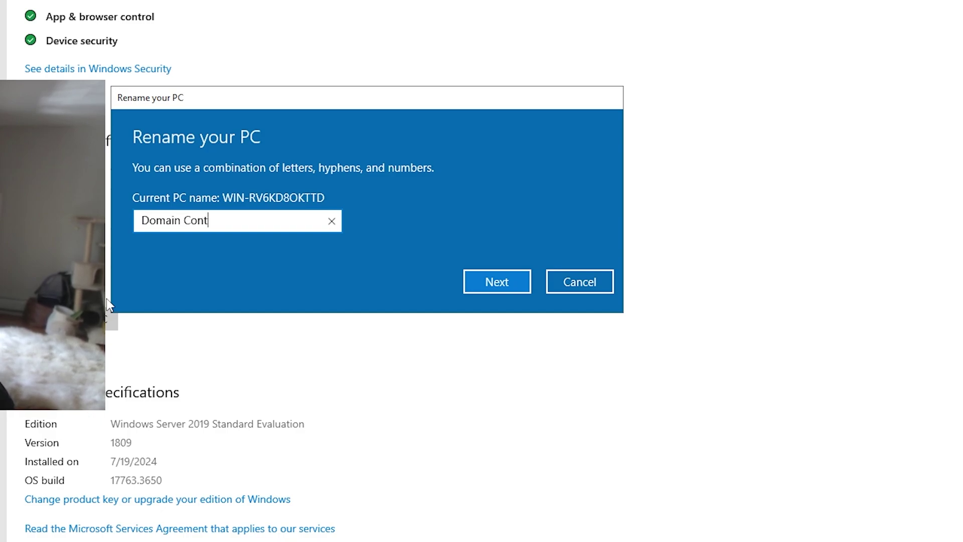
text(roller)
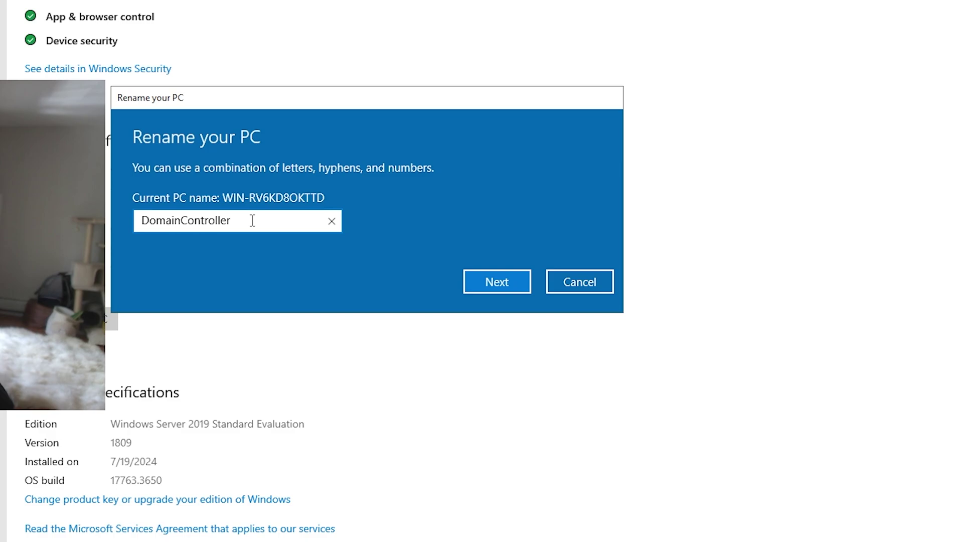
drag(252, 221, 173, 221)
click(271, 220)
click(491, 286)
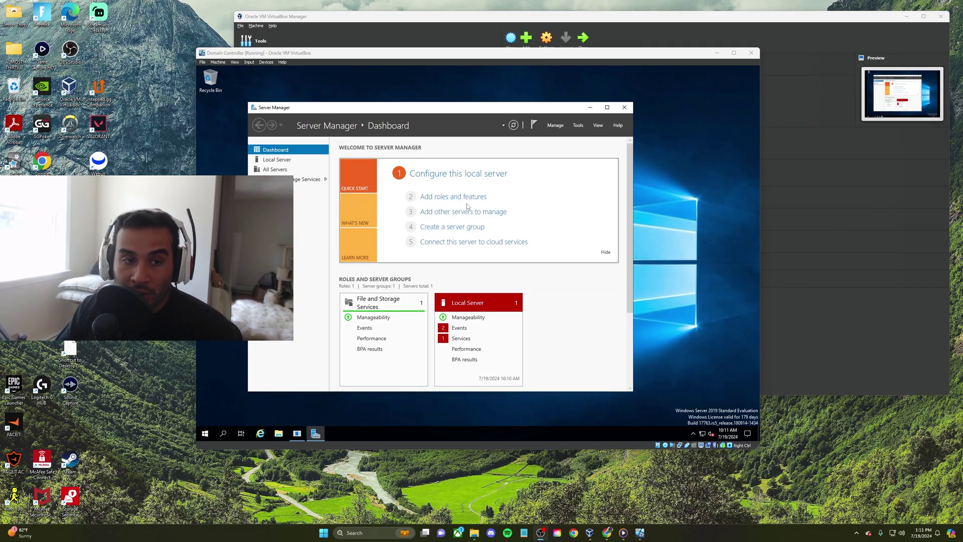
Dismiss the unexpected-shutdown prompt and launch Server Manager
drag(451, 108, 471, 116)
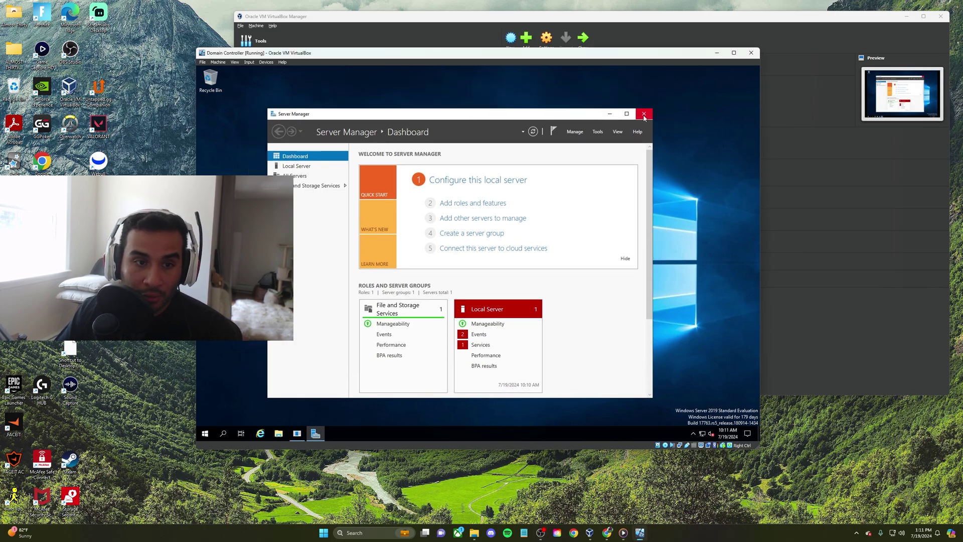
click(513, 301)
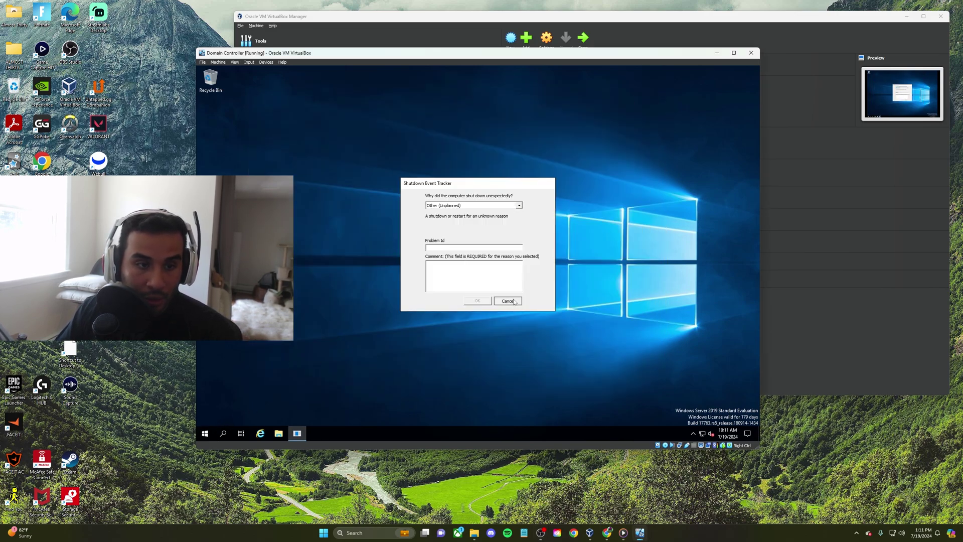
click(204, 433)
click(337, 223)
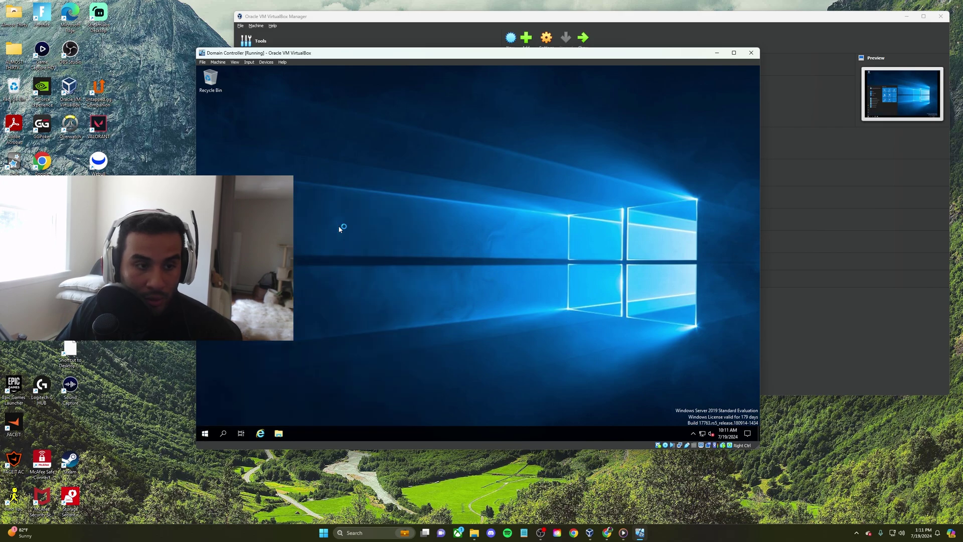
click(427, 119)
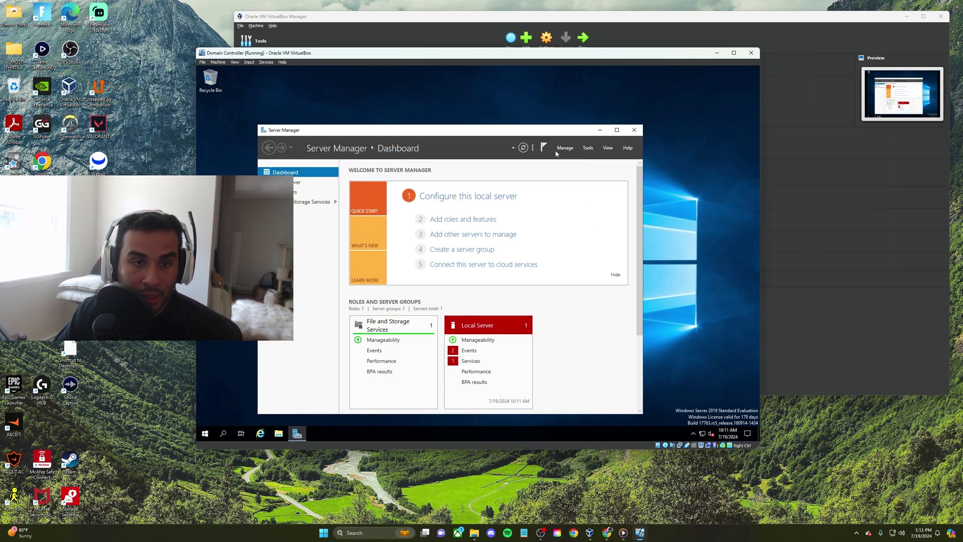
Add the Active Directory Domain Services role with its required features and install it
click(463, 221)
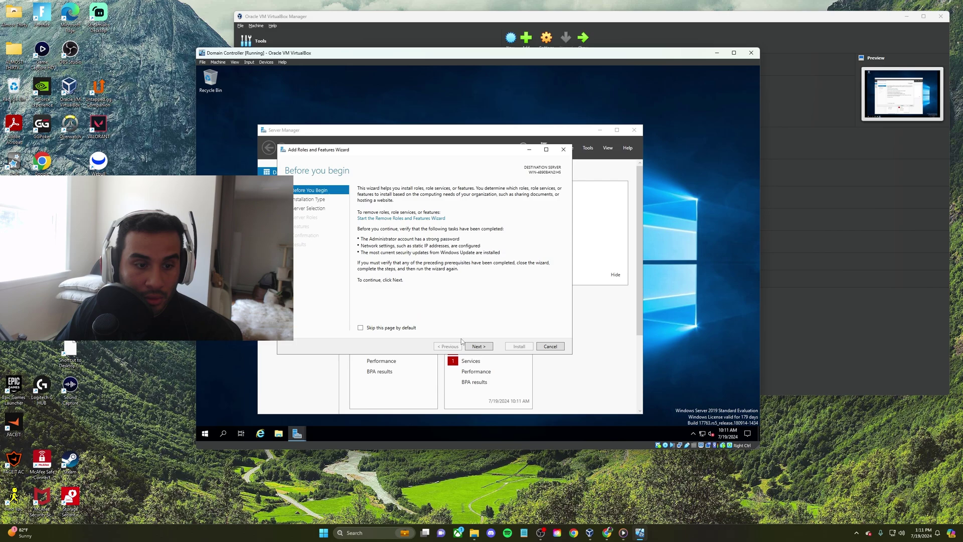
click(479, 346)
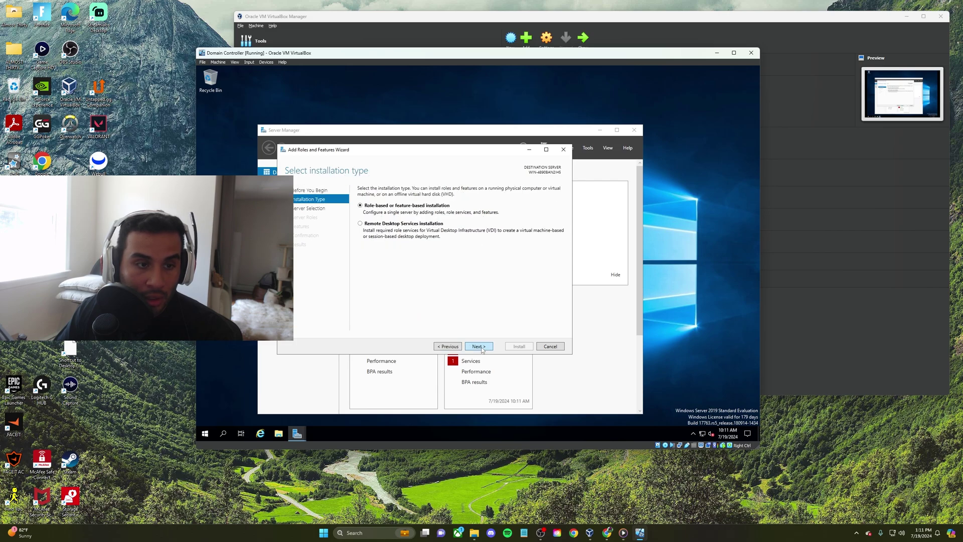
click(479, 347)
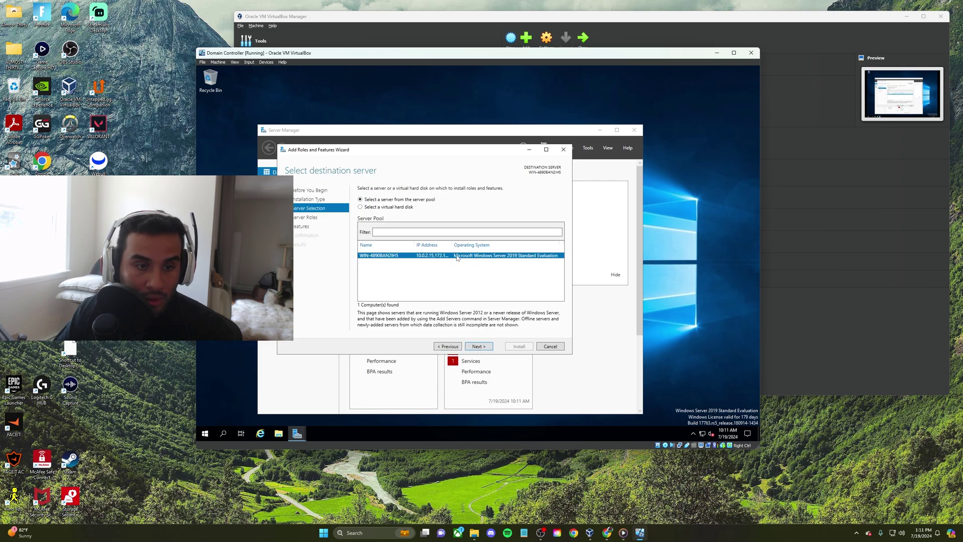
click(479, 346)
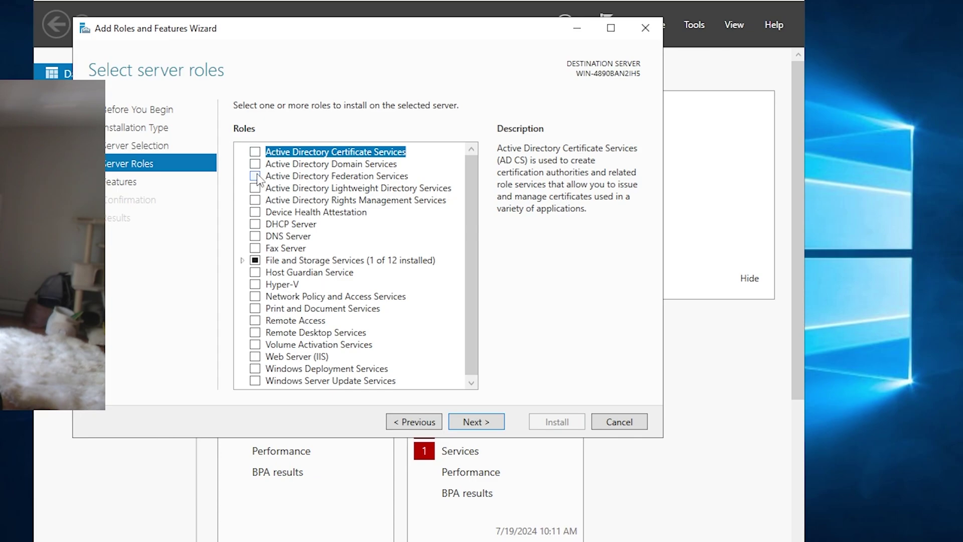
click(255, 163)
click(413, 361)
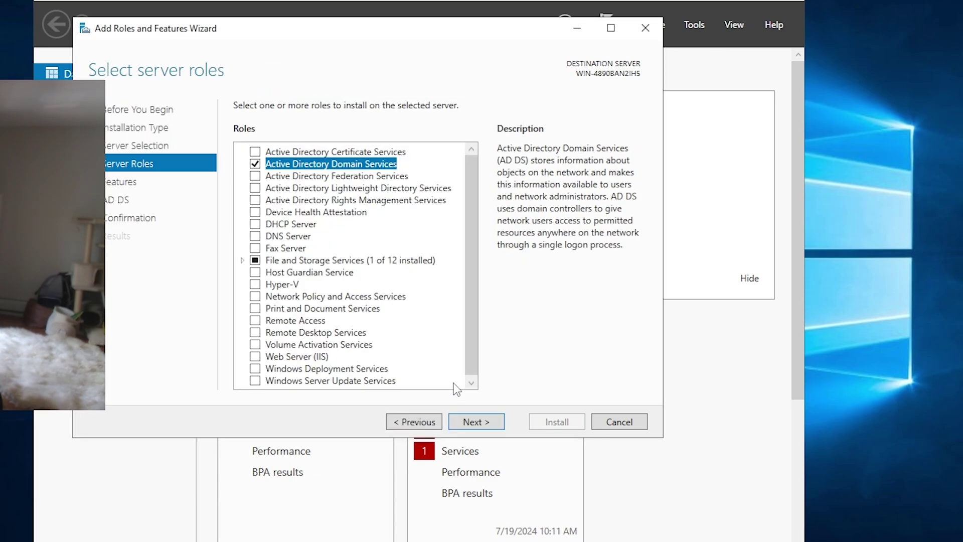
click(485, 424)
click(488, 424)
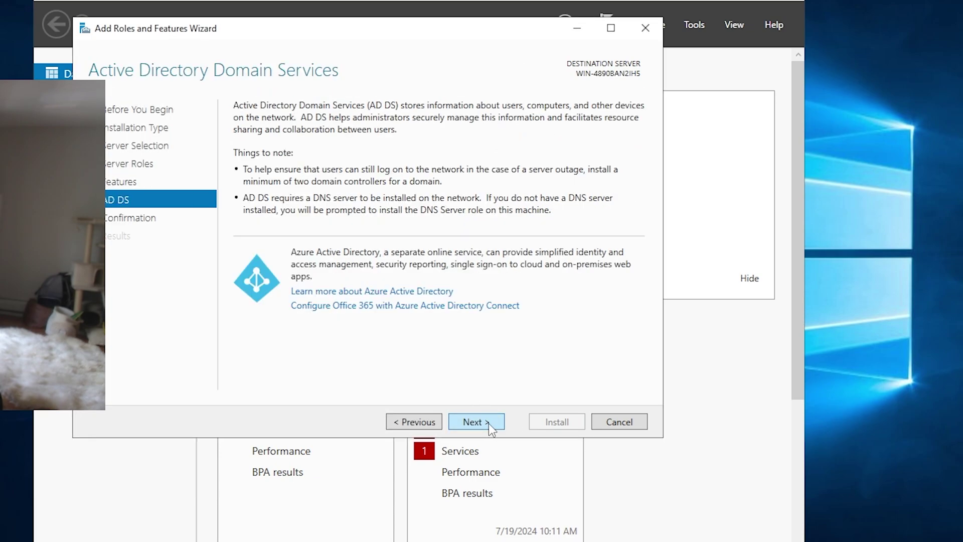
click(489, 422)
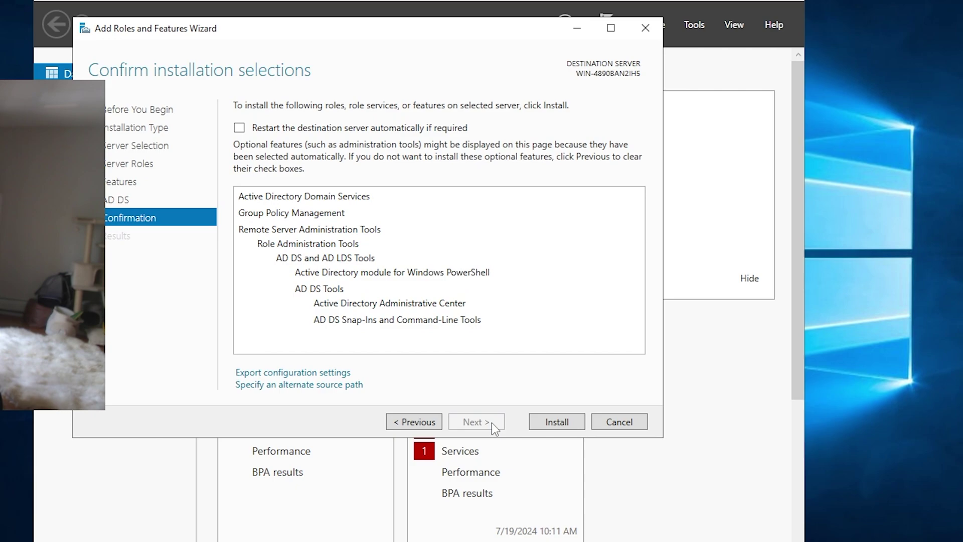
click(557, 421)
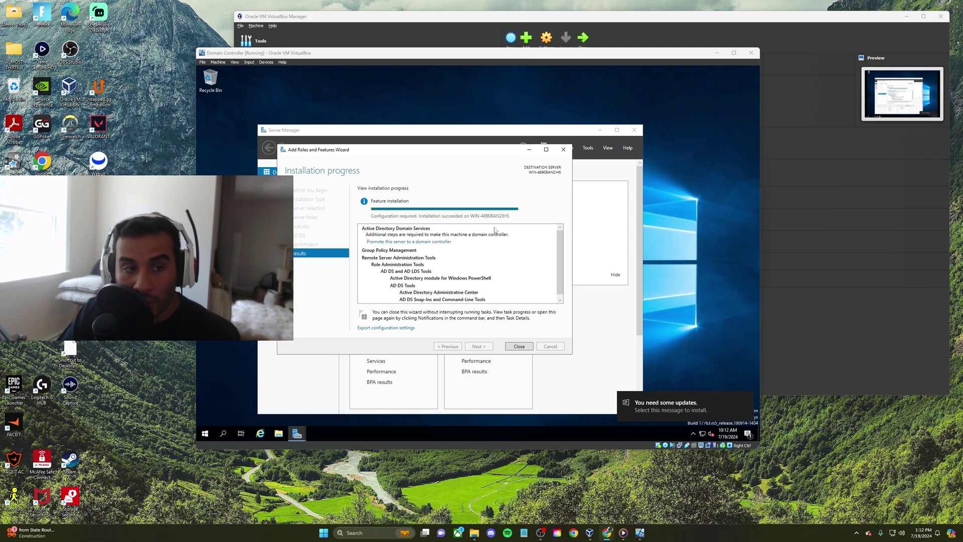
Close the install wizard and start promoting the server to a domain controller
click(520, 347)
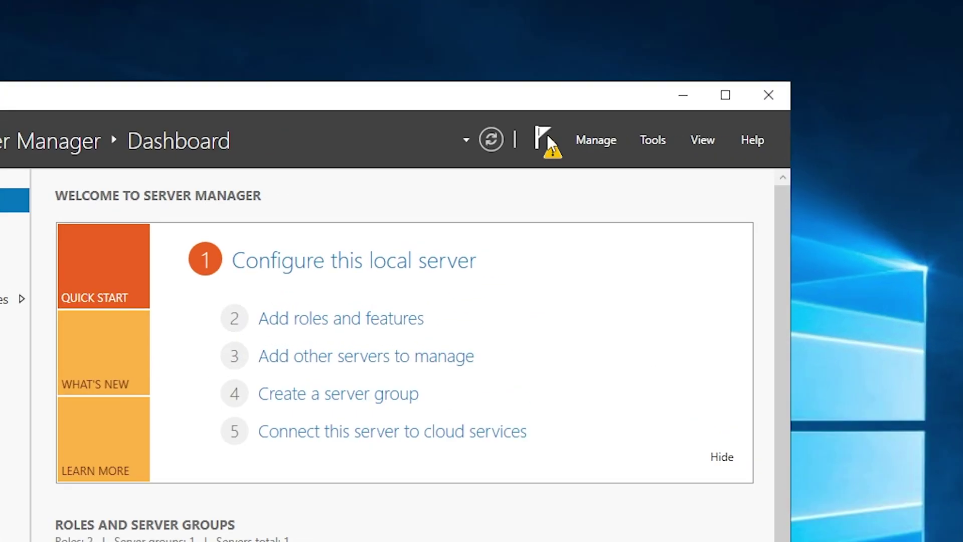
click(547, 143)
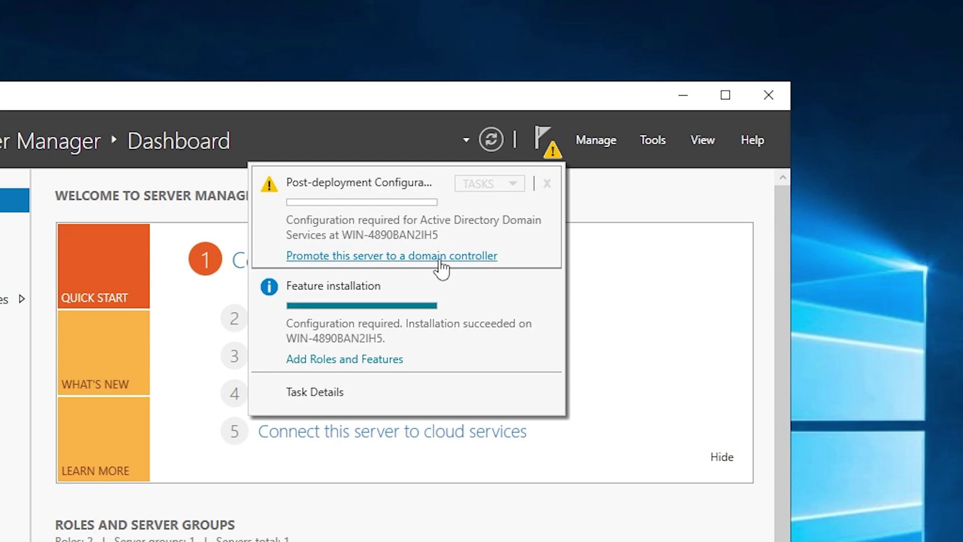
click(440, 260)
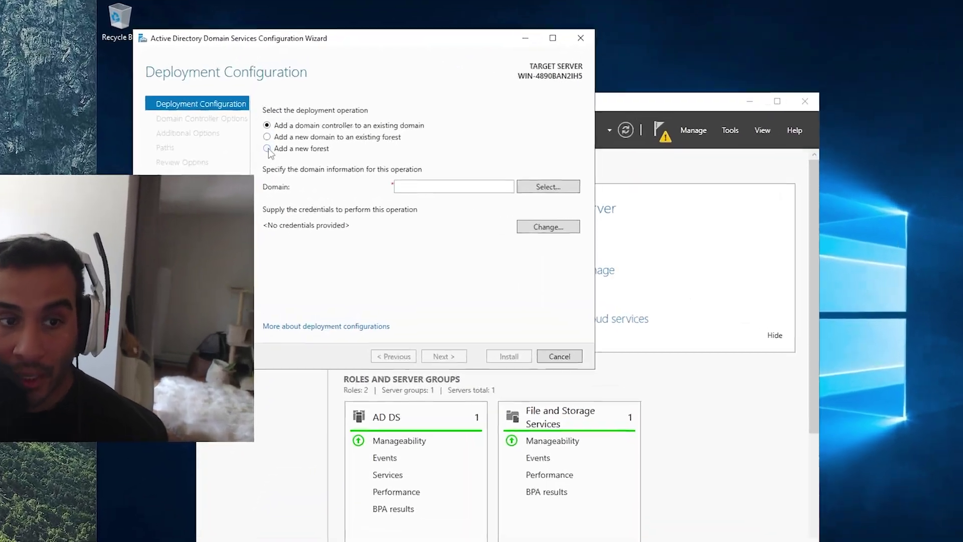
Add a new forest with root domain name mydomain.com and continue
click(302, 159)
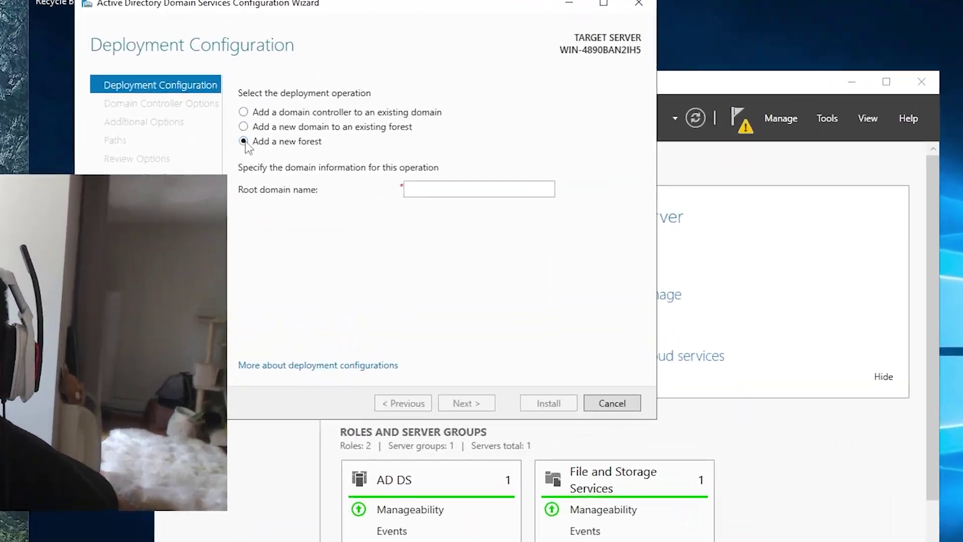
click(507, 193)
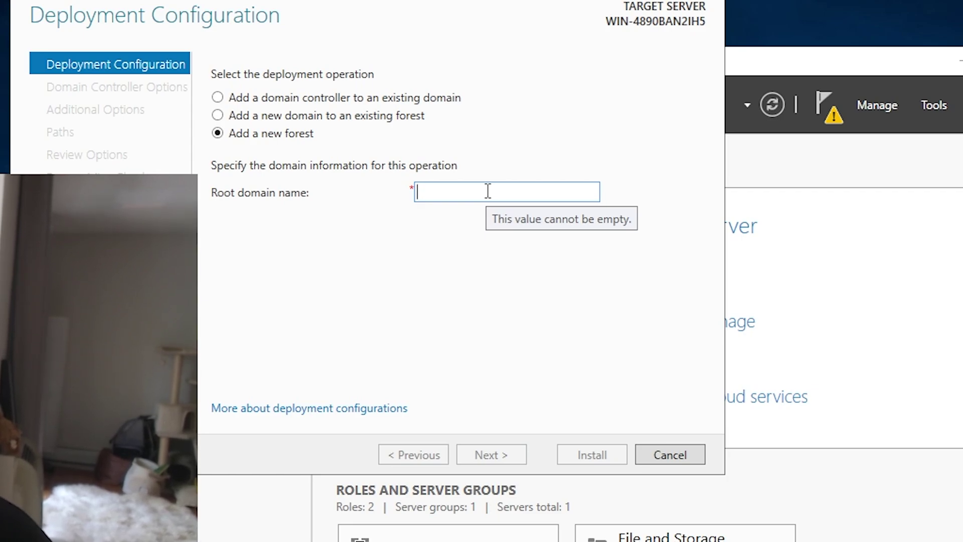
text(domm)
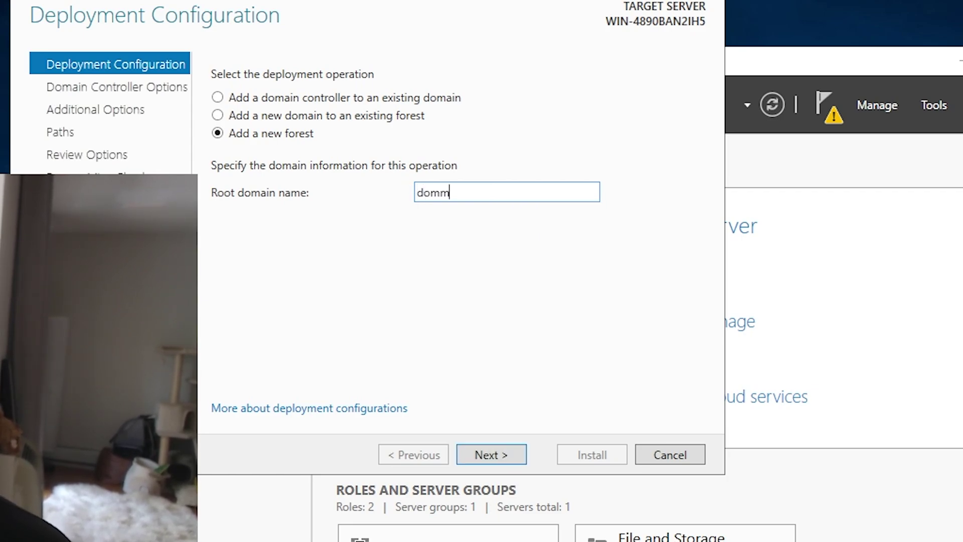
key(BackSpace)
key(BackSpace)
key(BackSpace)
key(BackSpace)
text(mydiom)
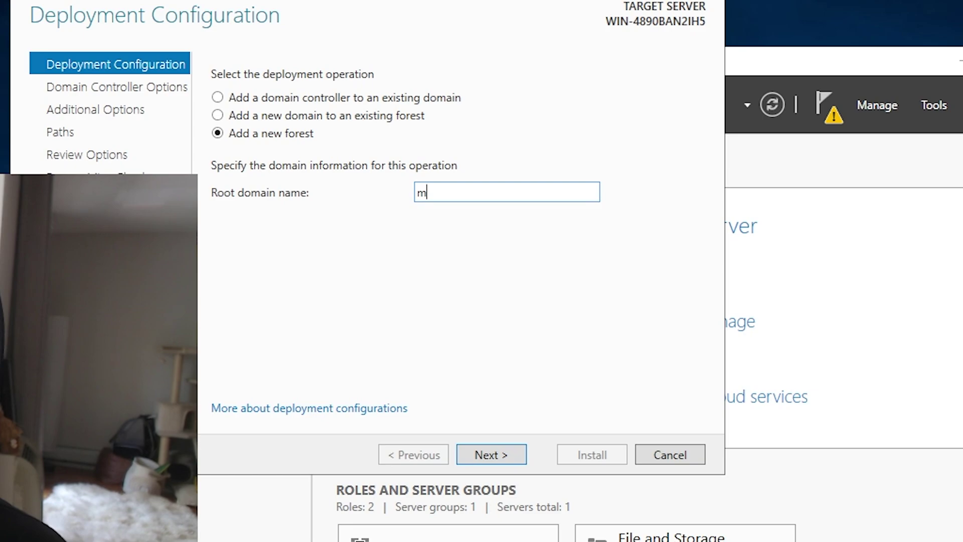
key(BackSpace)
key(BackSpace)
text(omai)
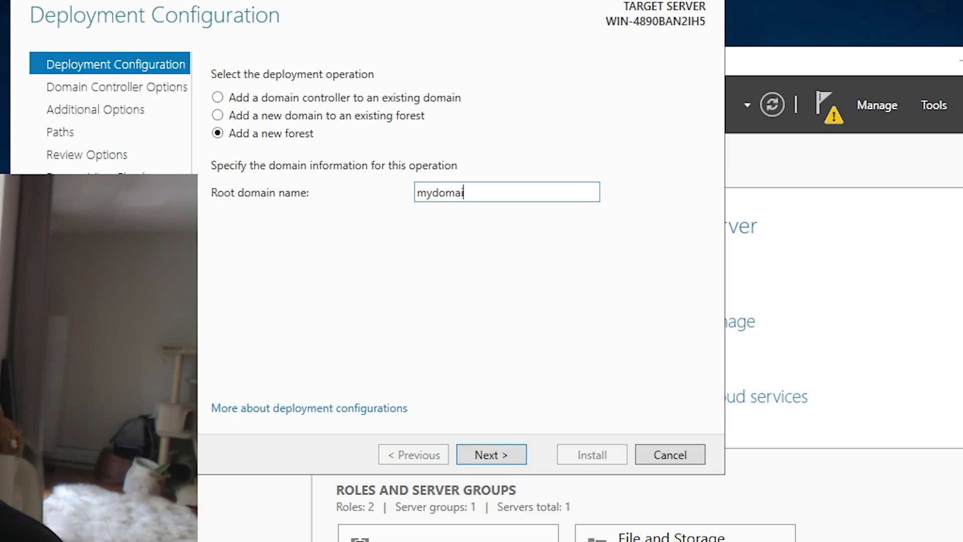
text(n.com)
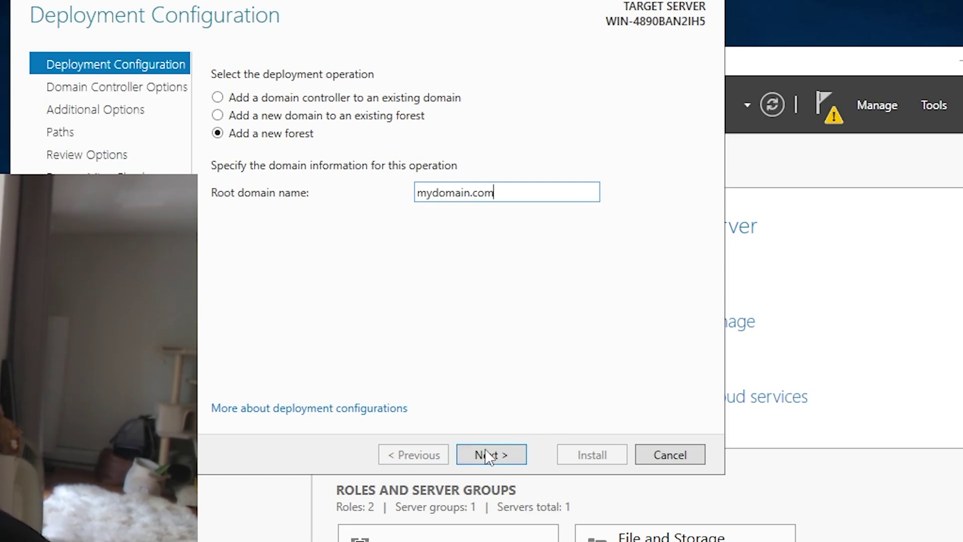
click(489, 455)
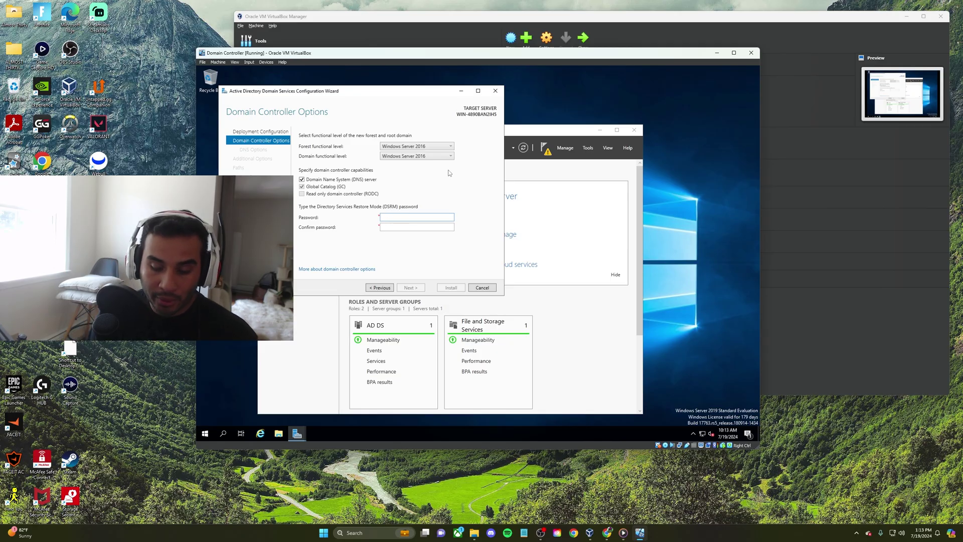
Enter and confirm the DSRM password in Domain Controller Options
text(•••••)
key(BackSpace)
key(BackSpace)
key(BackSpace)
key(BackSpace)
key(BackSpace)
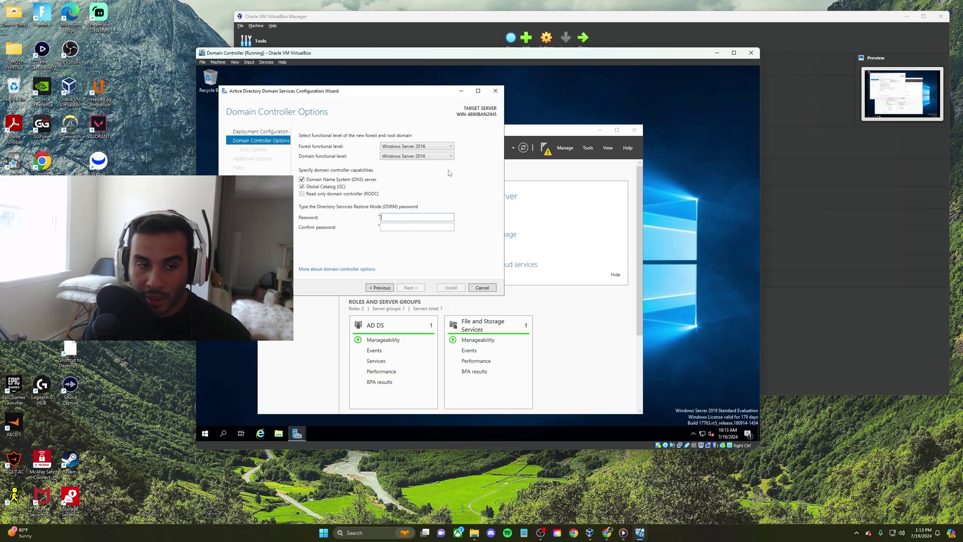
text(••••)
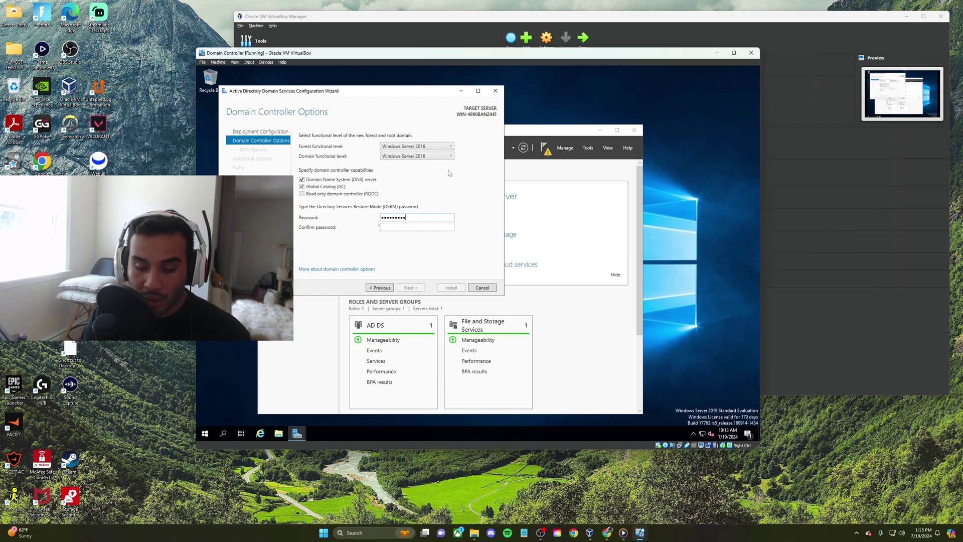
key(Tab)
text(•••••••)
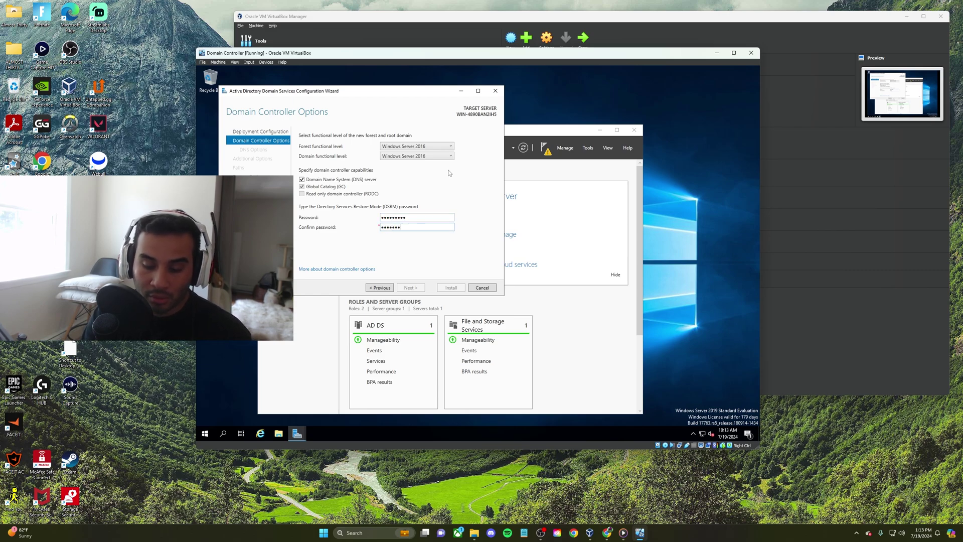
text(••)
click(410, 288)
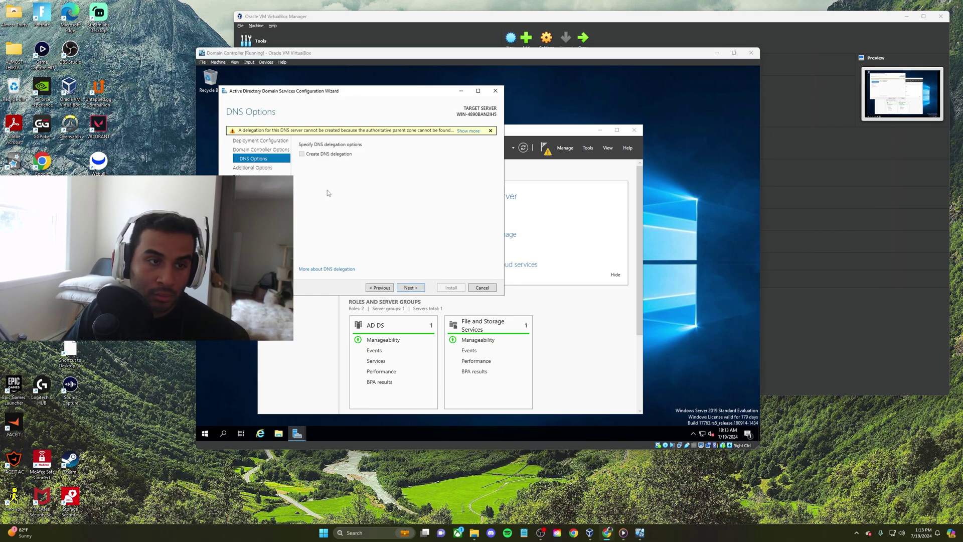
Keep defaults for DNS delegation, NetBIOS name MYDOMAIN and paths, then install AD DS
click(410, 288)
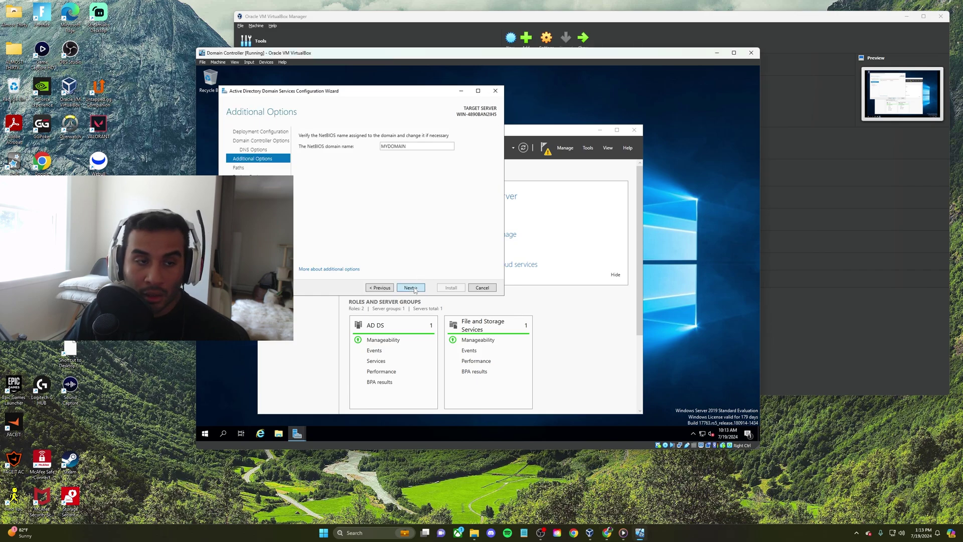
click(413, 288)
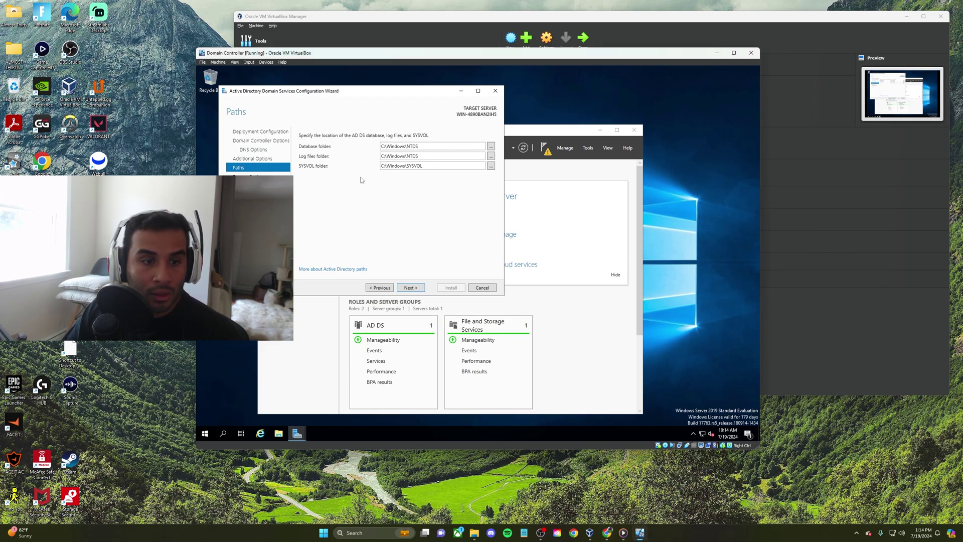
click(410, 289)
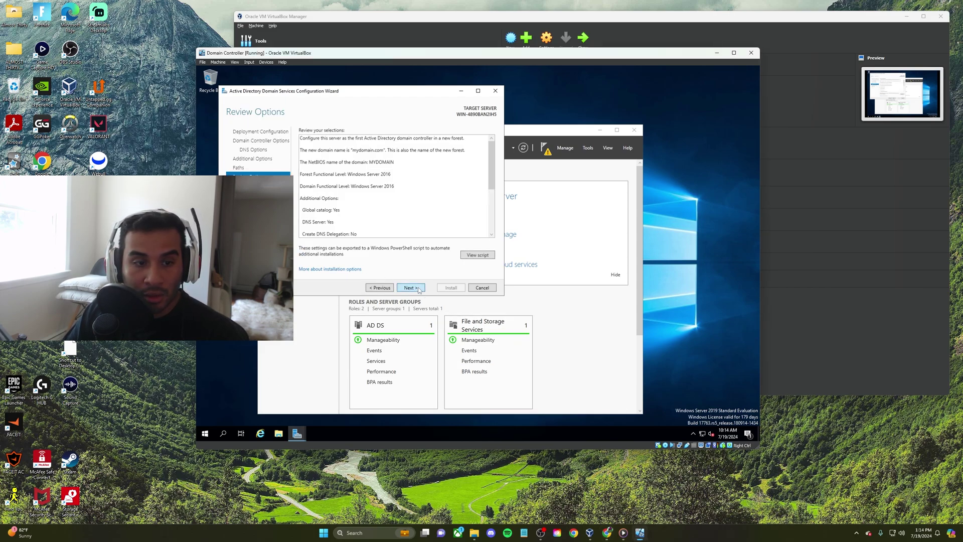
click(410, 288)
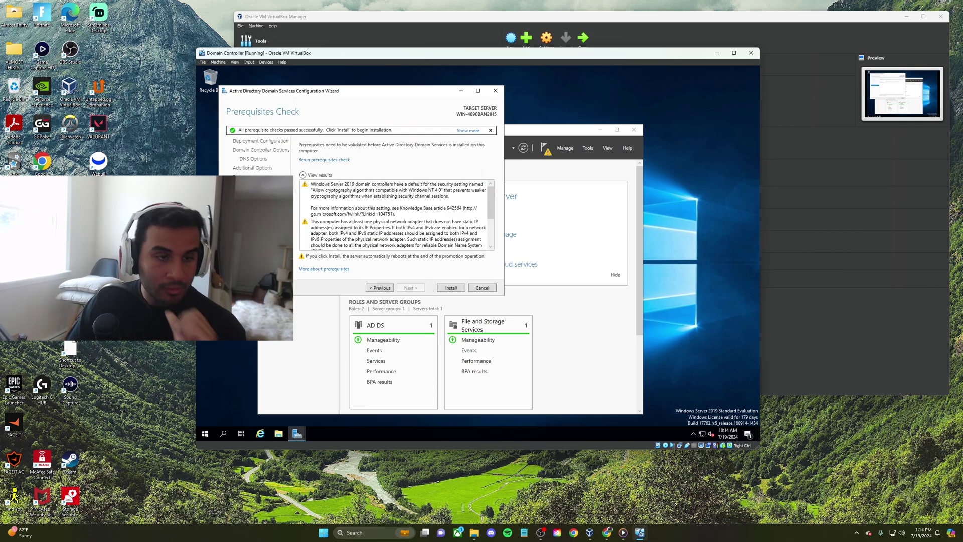
click(450, 288)
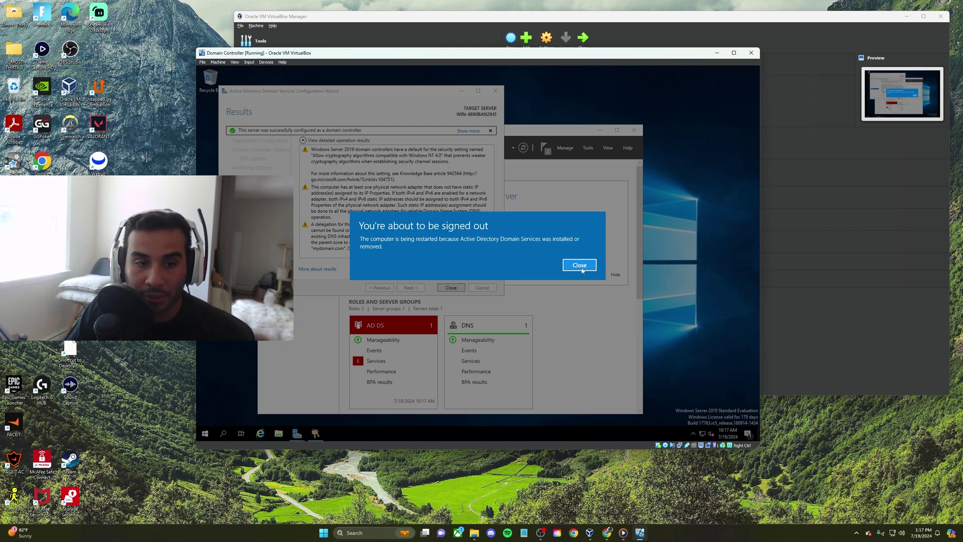
After the restart, send Ctrl+Alt+Del and sign in as MYDOMAIN\Administrator with its password
click(580, 267)
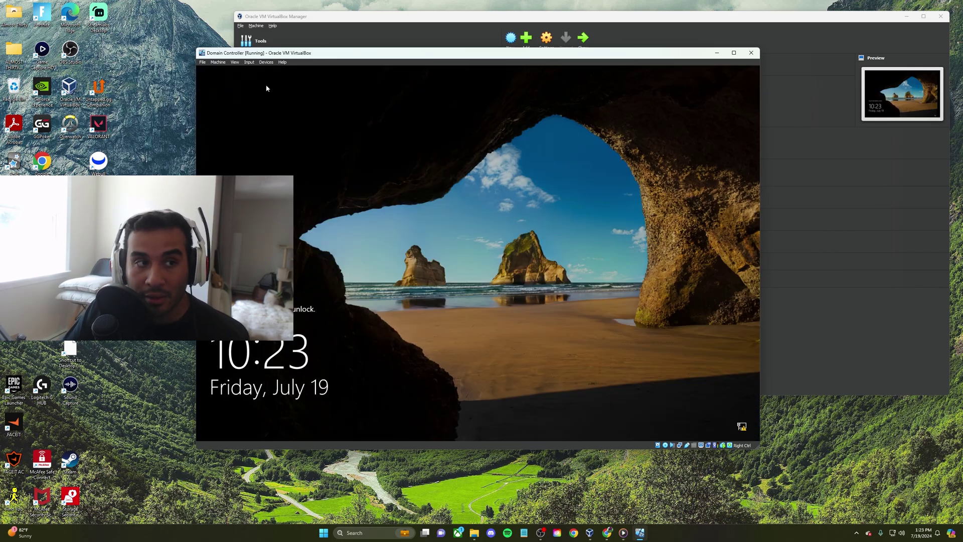
click(249, 62)
mouse_move(266, 71)
click(360, 83)
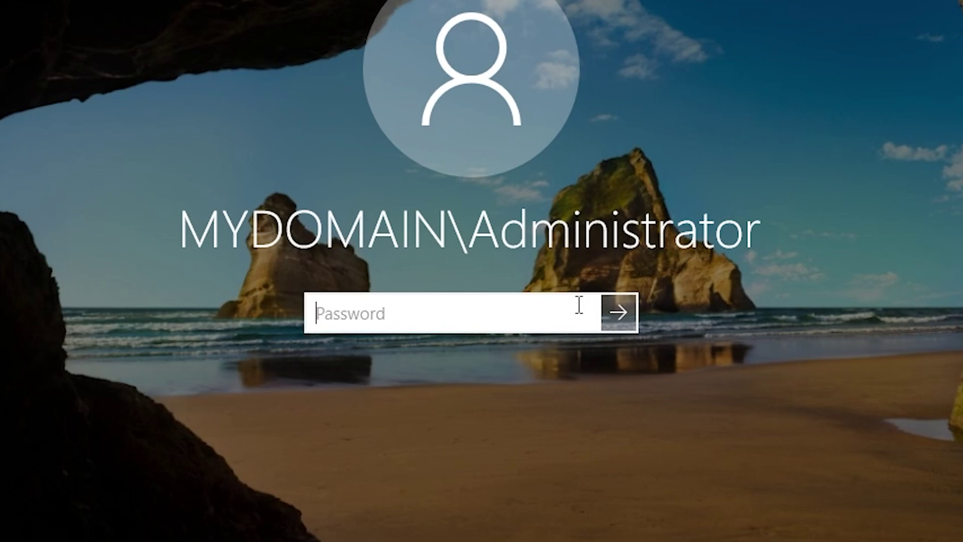
text(Pa••••••)
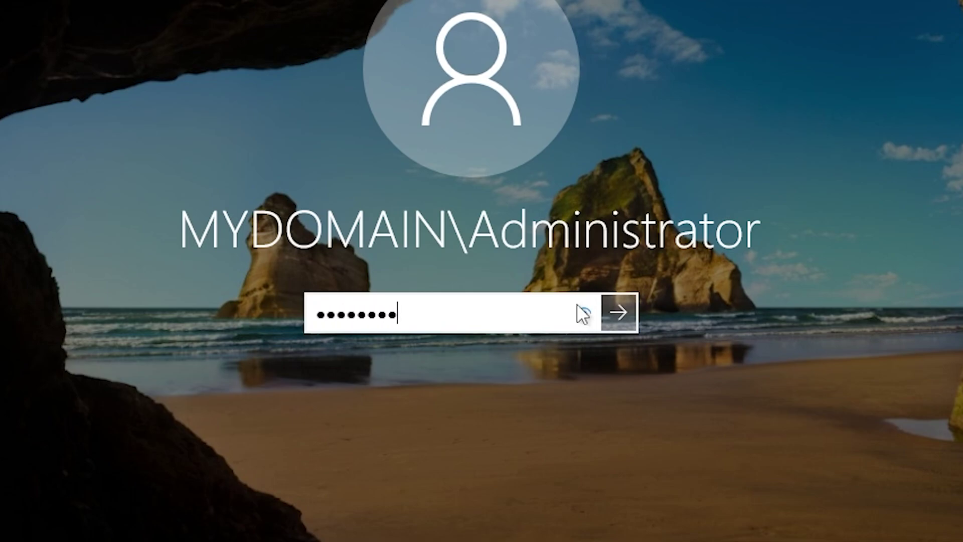
text(••)
key(Return)
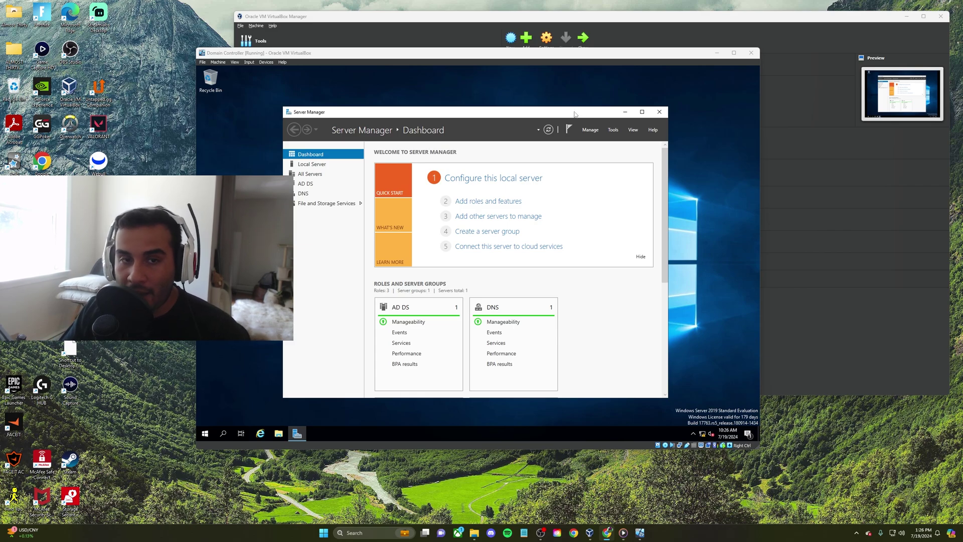
Launch Active Directory Users and Computers from Windows Administrative Tools, enlarge it, and expand mydomain.com
mouse_move(570, 116)
mouse_down()
mouse_move(569, 101)
mouse_move(565, 114)
mouse_up()
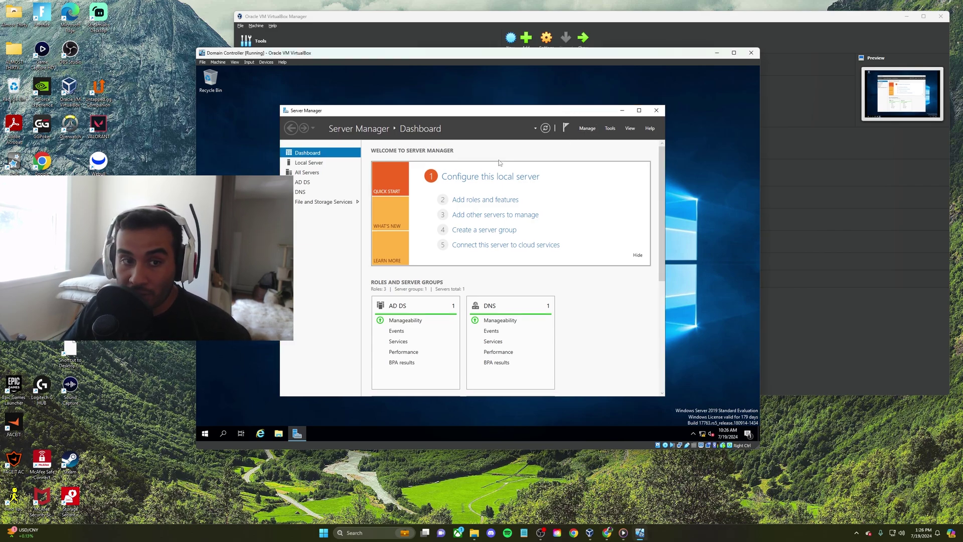
key(super)
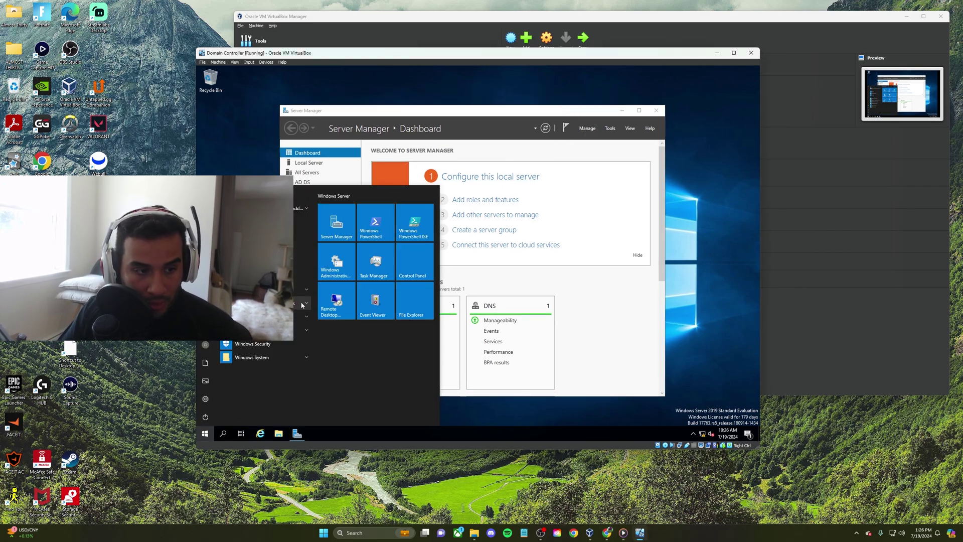
click(308, 304)
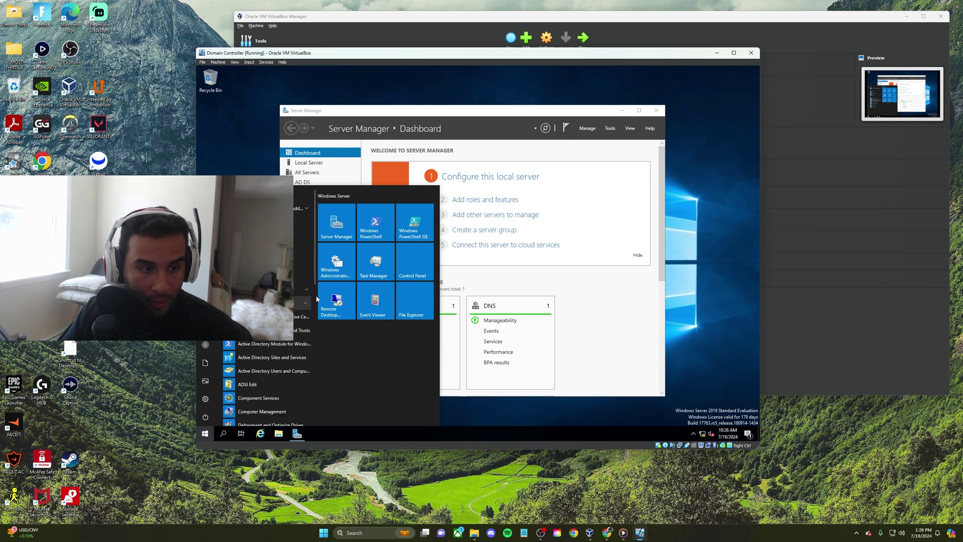
click(273, 372)
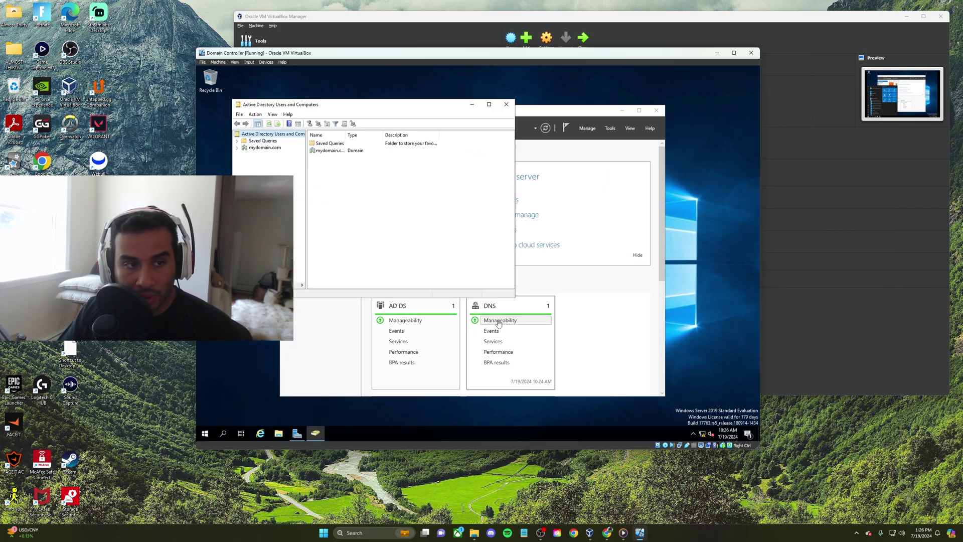
drag(517, 295, 688, 355)
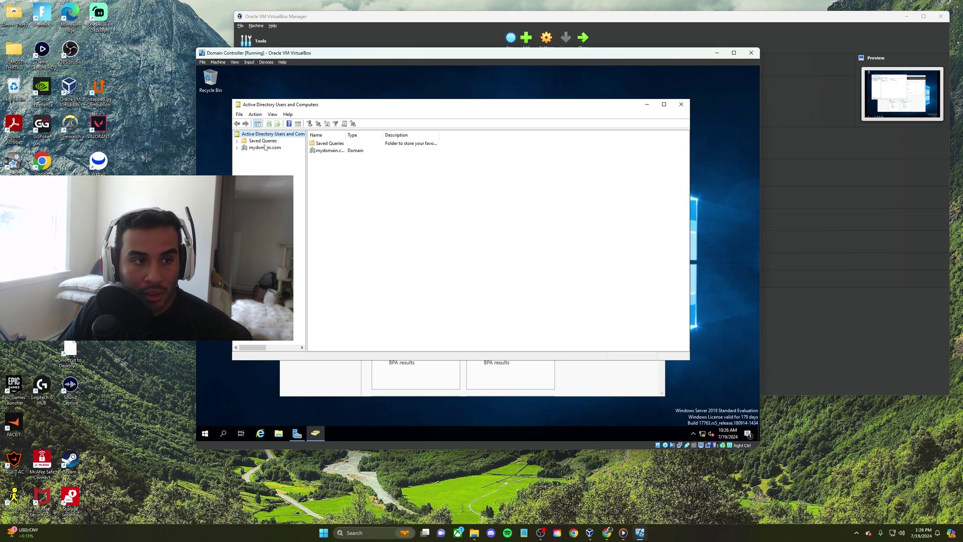
drag(256, 238, 407, 243)
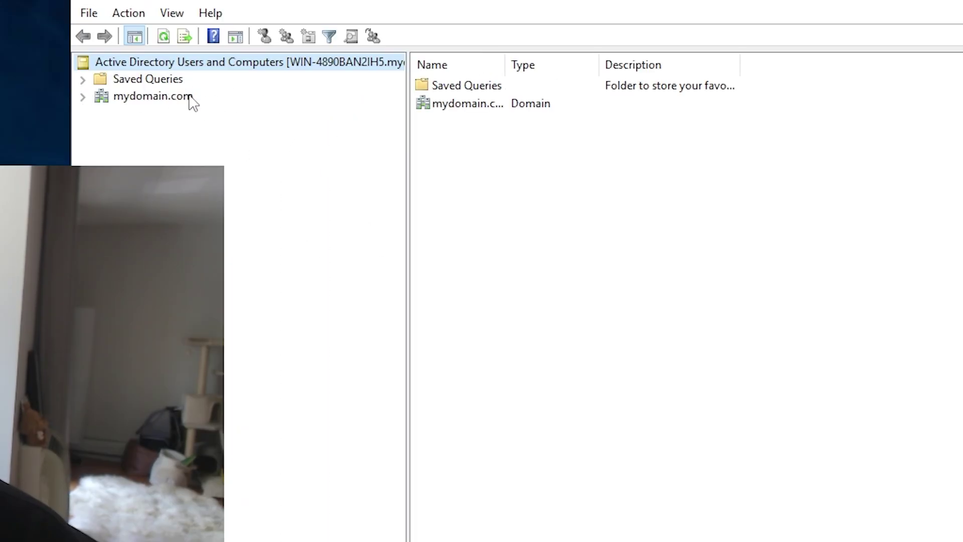
click(84, 96)
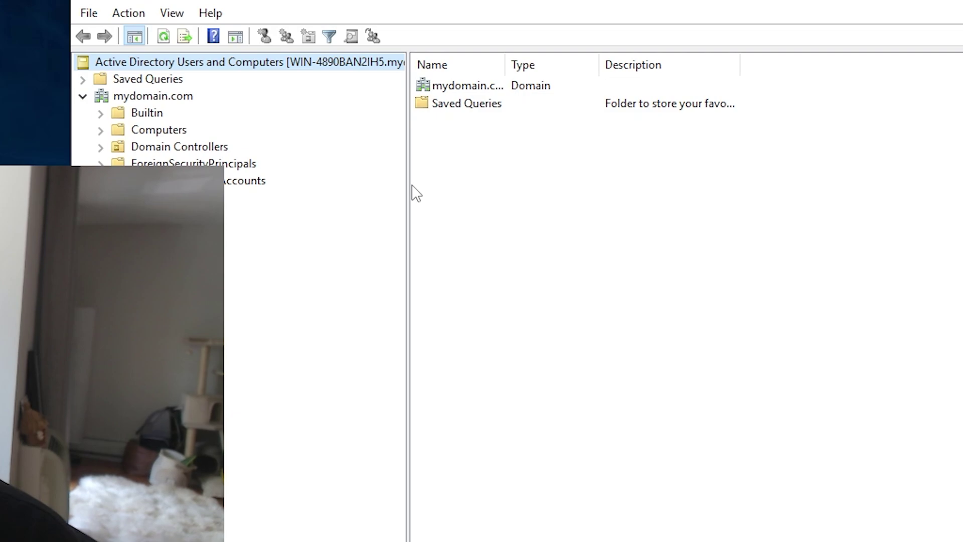
Create the organizational unit 'Admins' under mydomain.com with accidental-deletion protection turned off
right_click(179, 97)
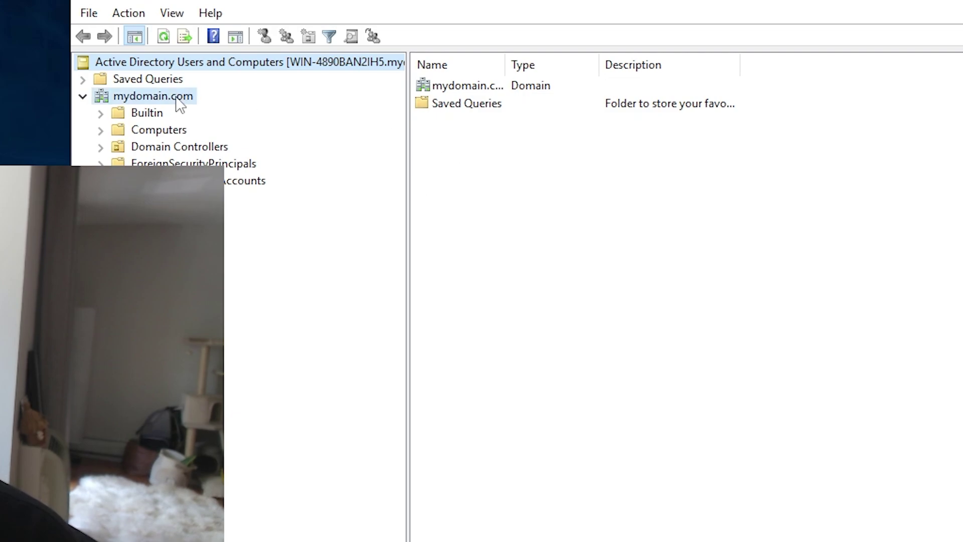
mouse_move(335, 241)
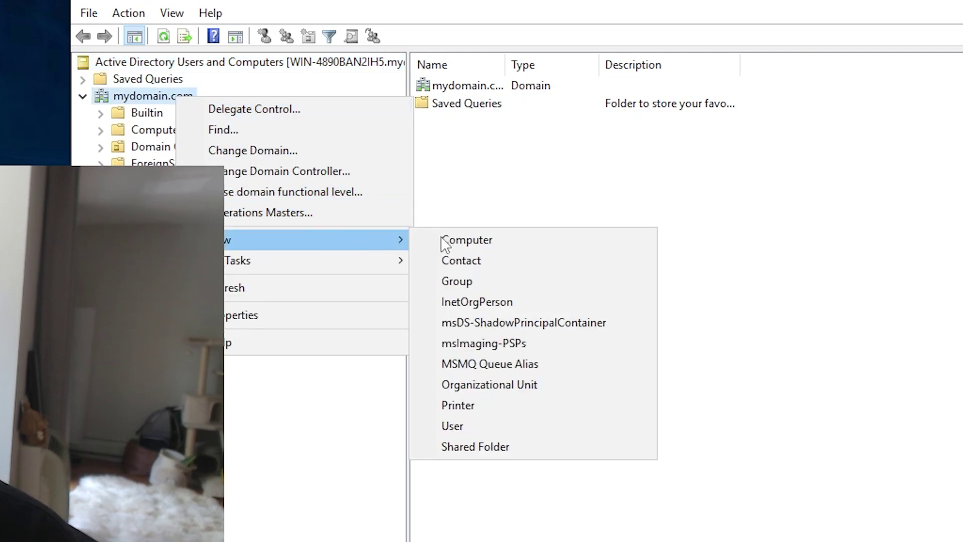
click(502, 384)
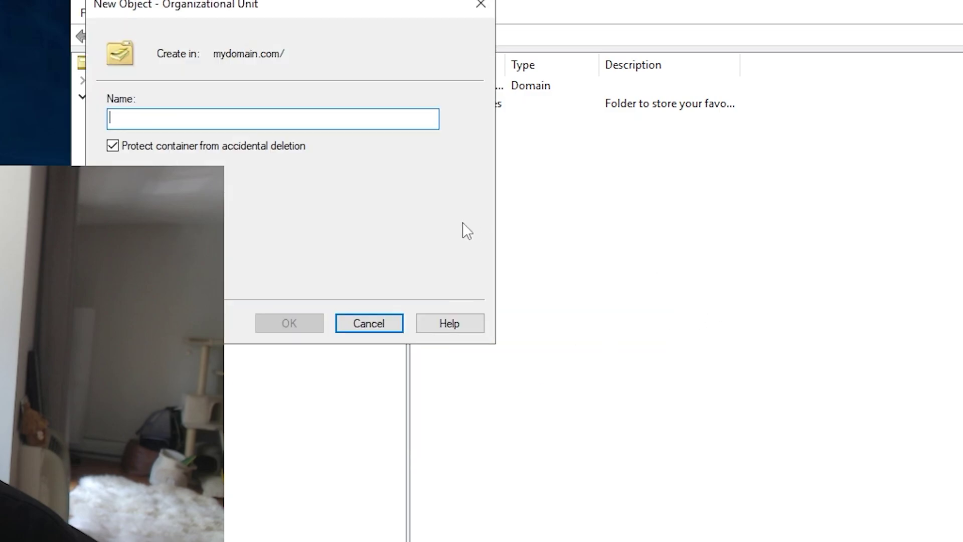
text(Admins)
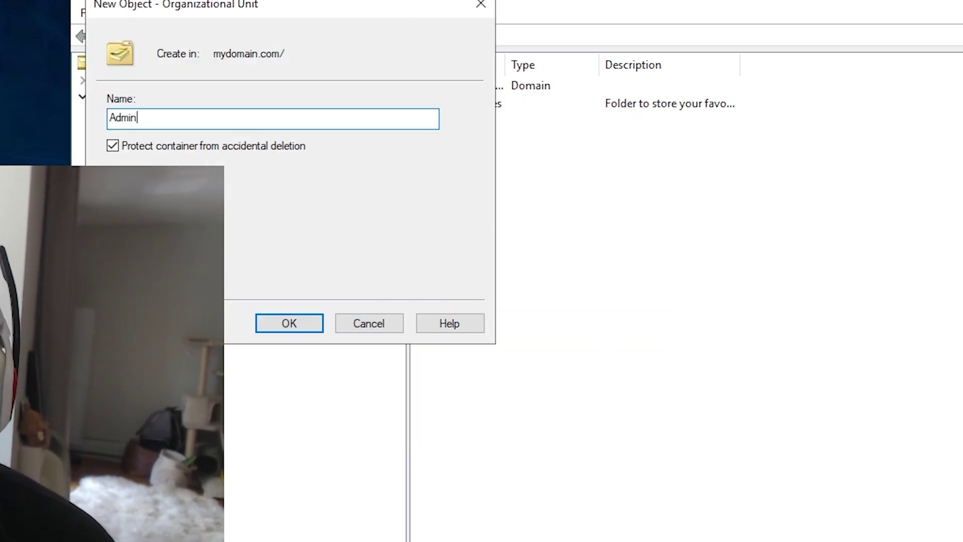
click(128, 147)
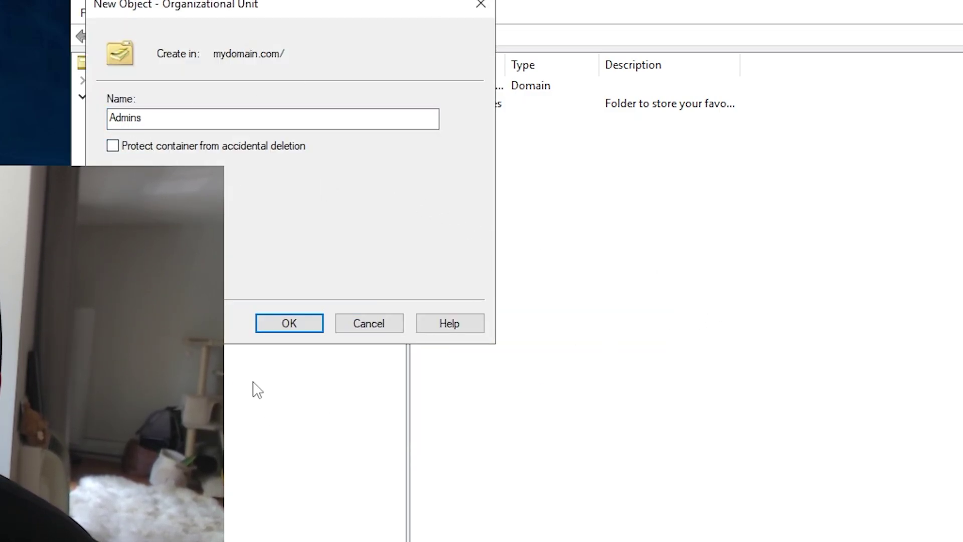
click(322, 328)
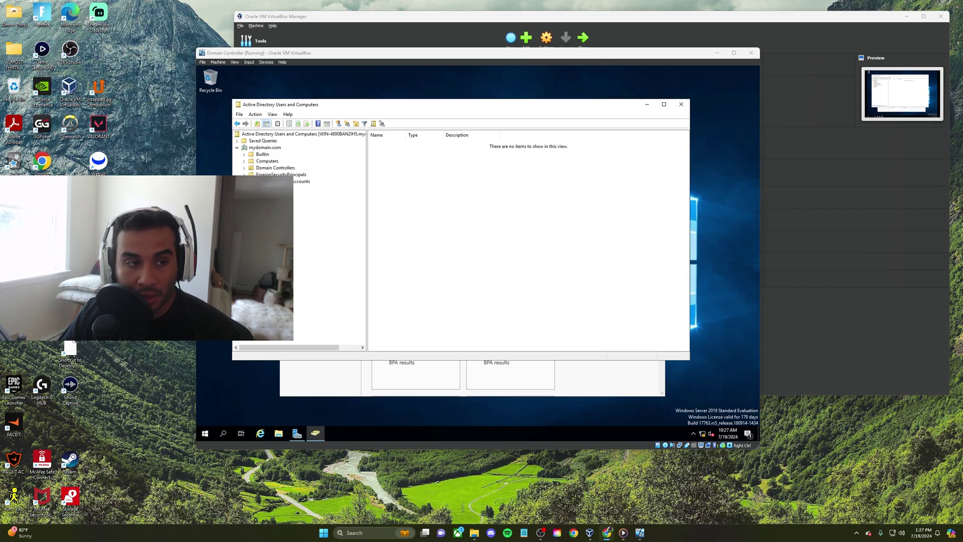
Start a new user in the Admins unit, entering the user's first name, last name and logon name
right_click(262, 195)
mouse_move(295, 247)
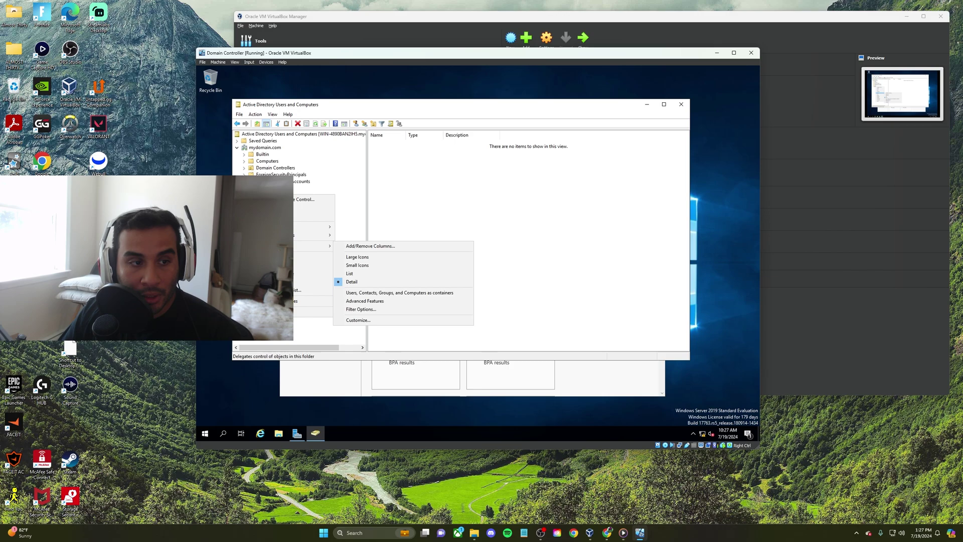
mouse_move(301, 228)
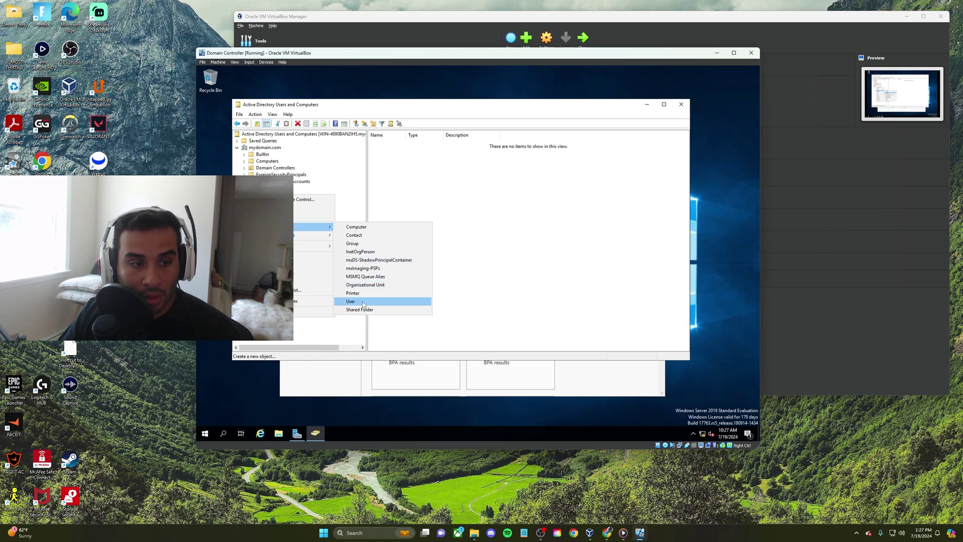
click(350, 301)
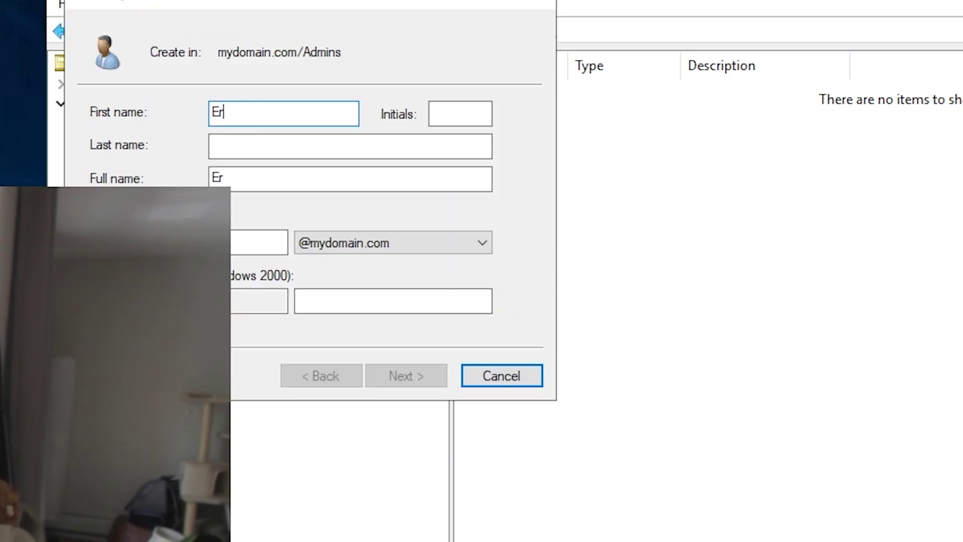
key(Tab)
key(Tab)
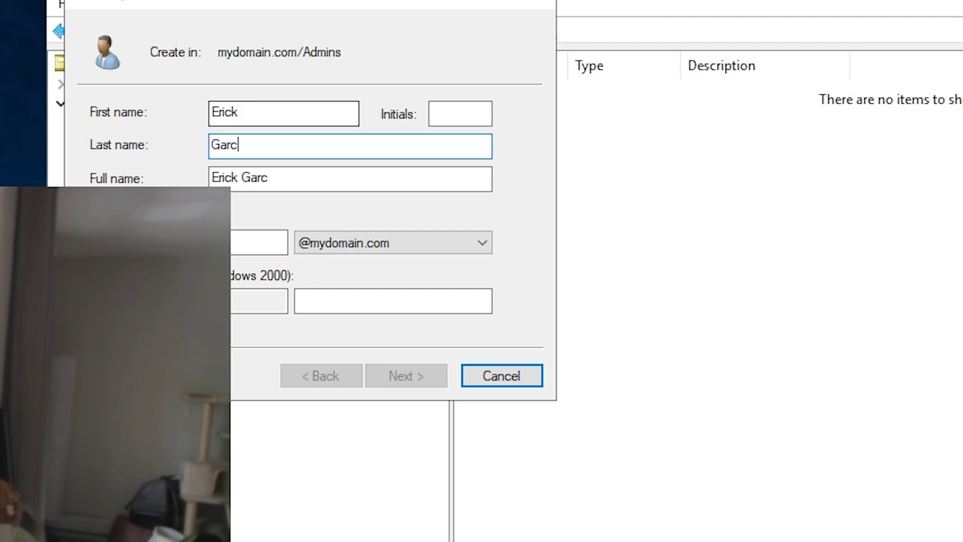
key(Tab)
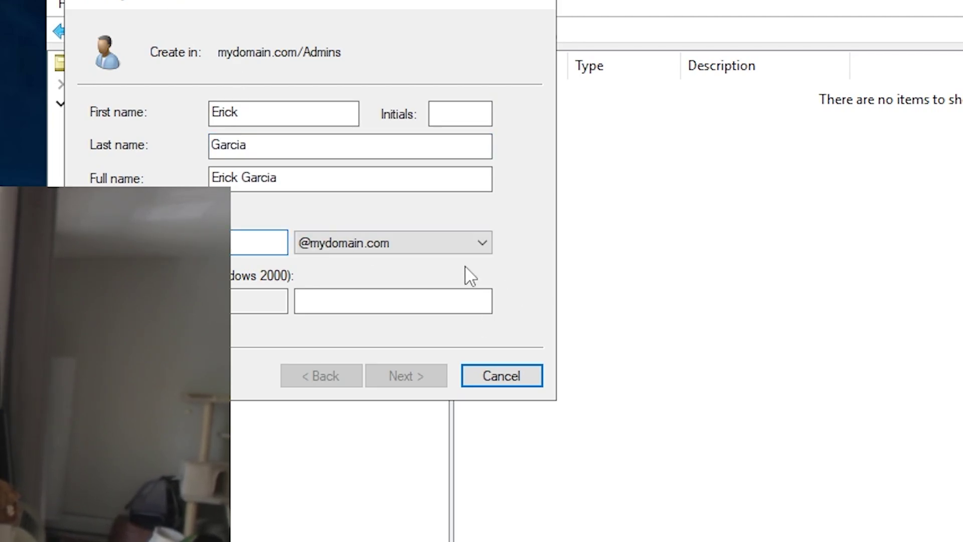
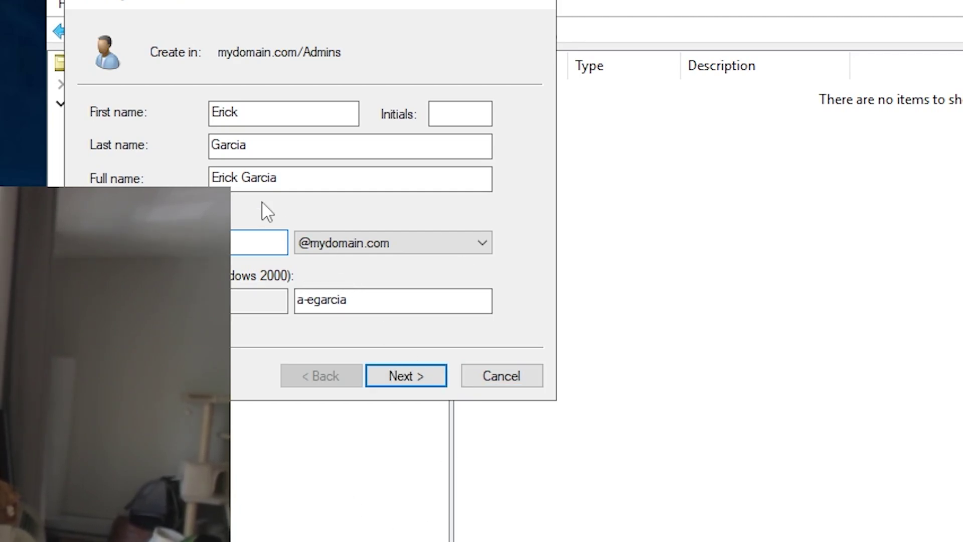
click(426, 374)
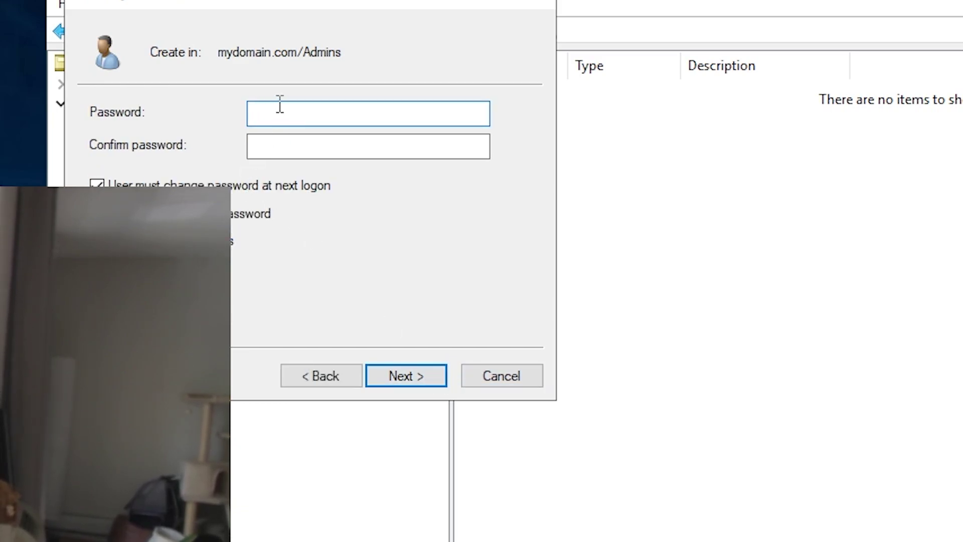
Enter and confirm the account password without a forced change at next logon, fixing the mismatch
text(Password1)
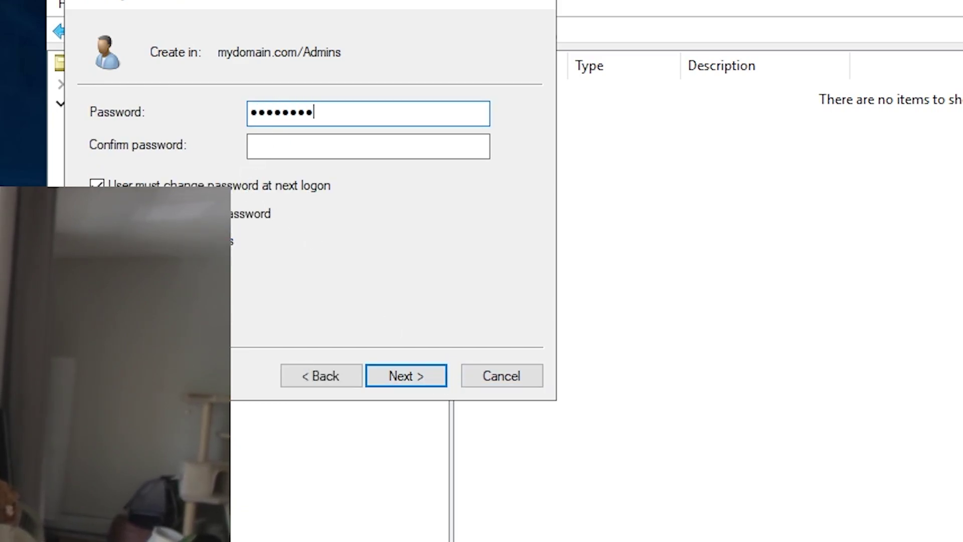
click(283, 149)
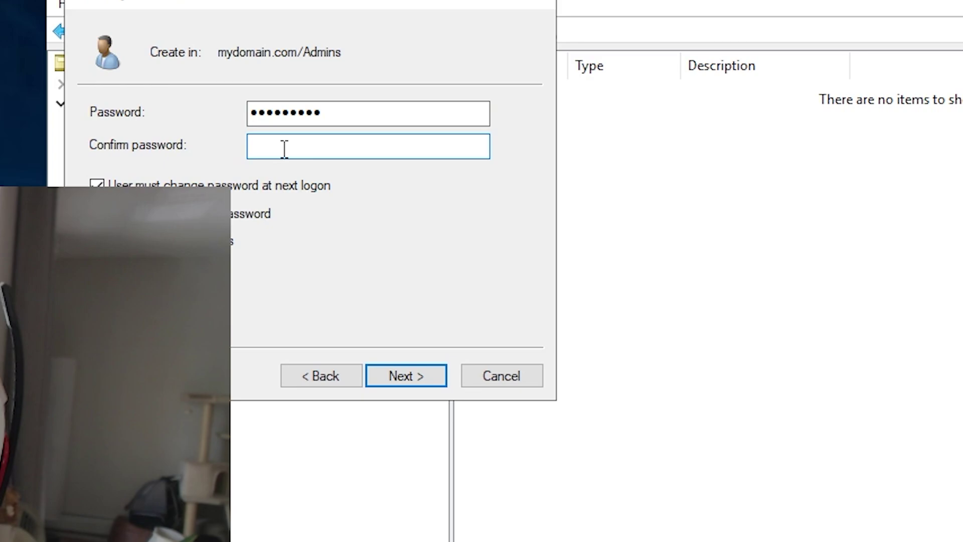
text(Password1)
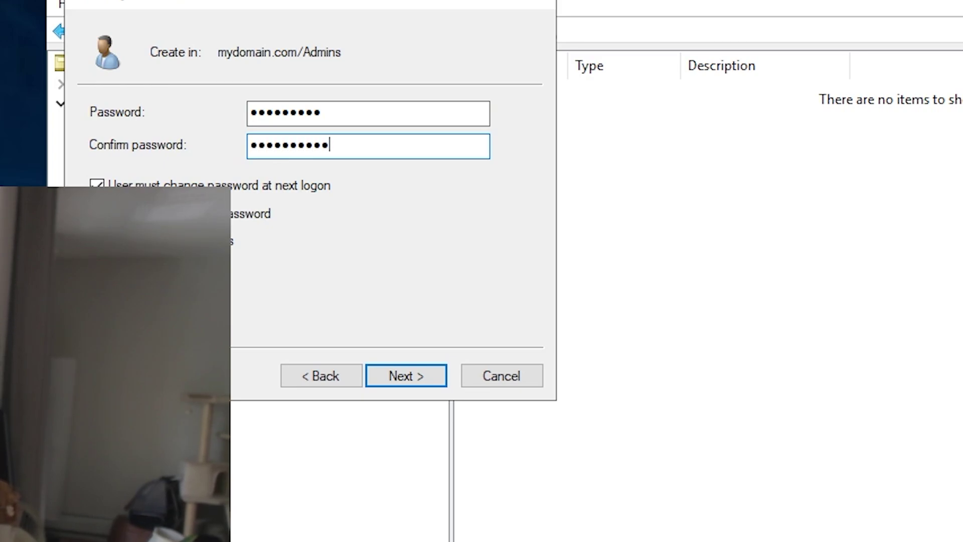
key(Tab)
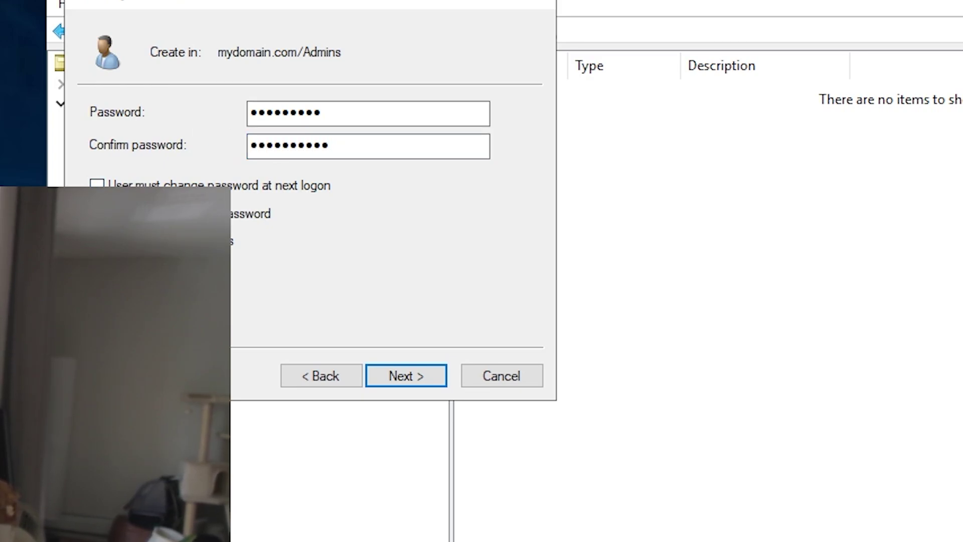
click(408, 375)
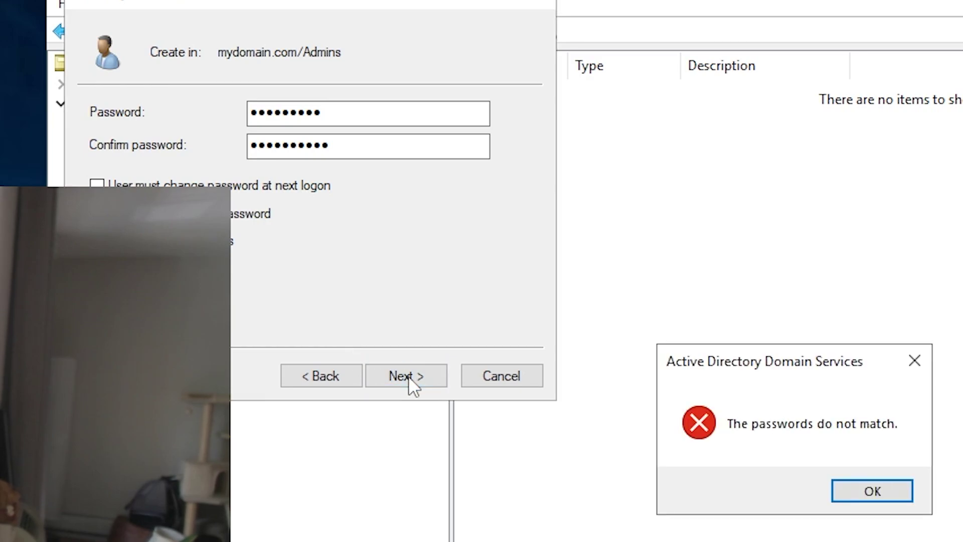
click(872, 491)
text(••••)
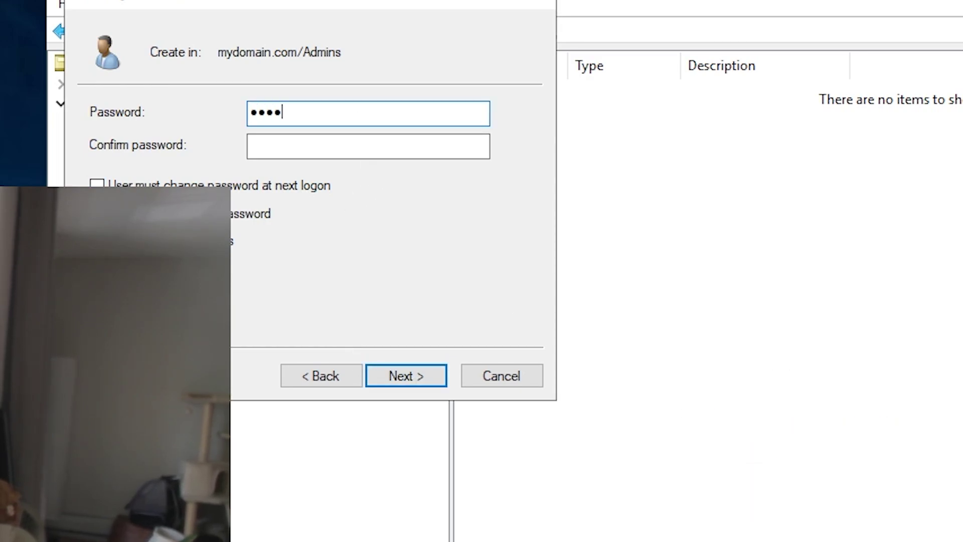
text(•••••)
click(374, 147)
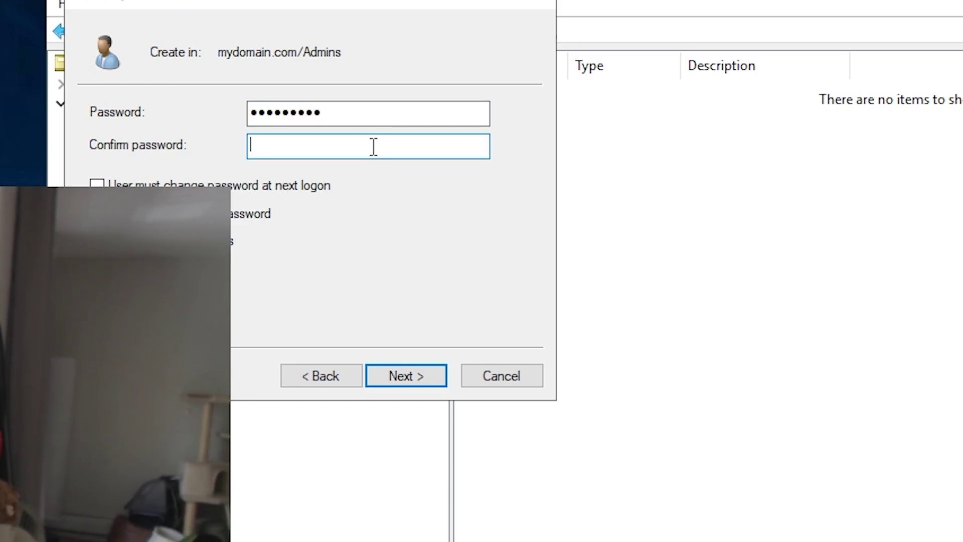
text(•••••••••)
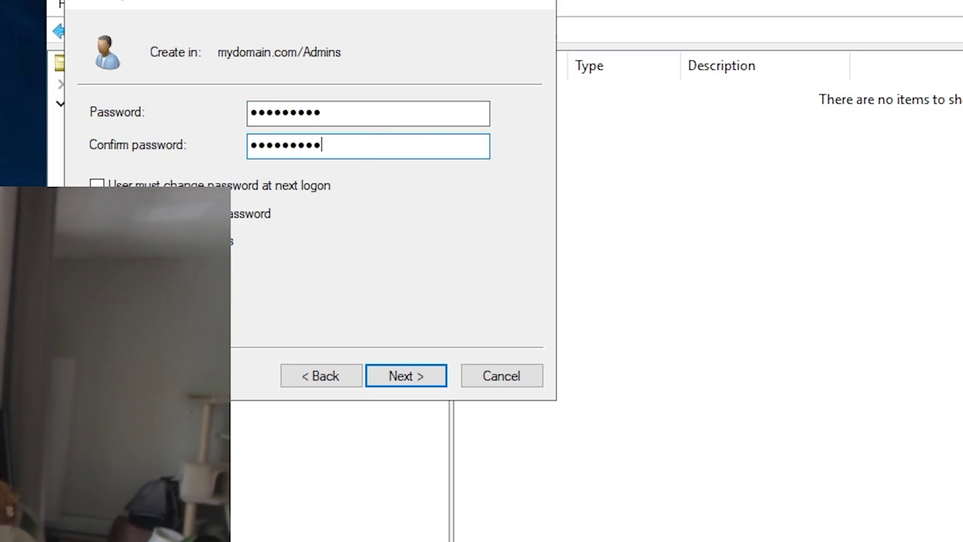
click(404, 376)
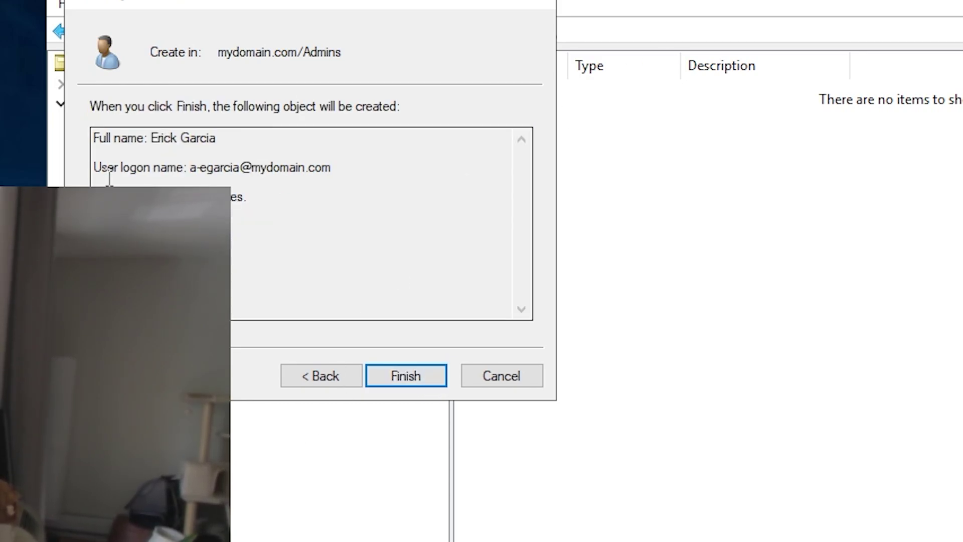
drag(197, 173, 208, 171)
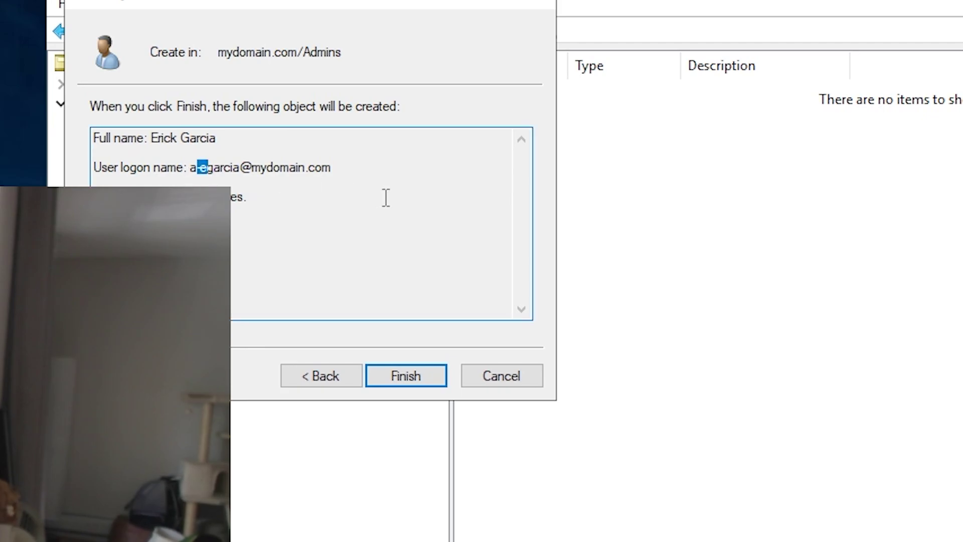
click(291, 169)
Finish creating the user and add it to the 'domain admins' group in its Member Of properties
click(419, 375)
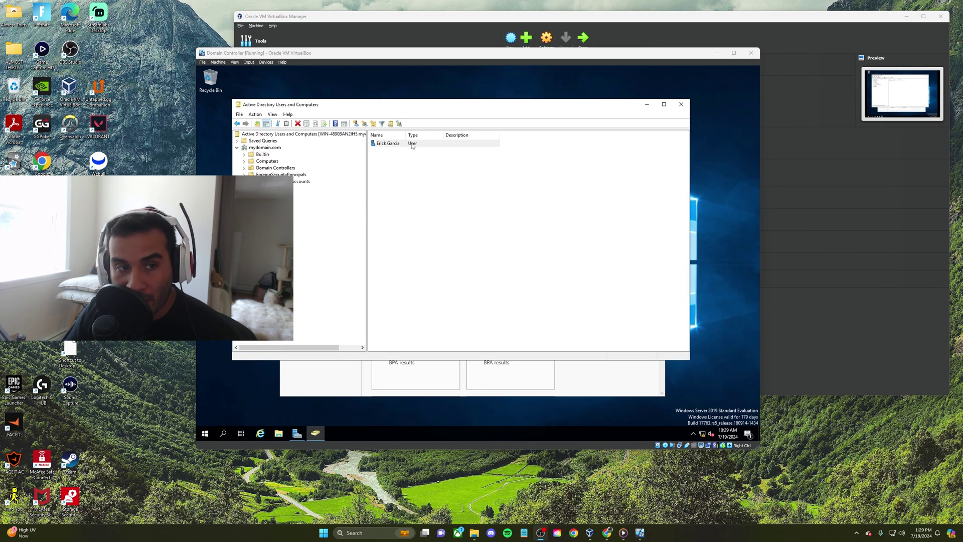
right_click(412, 145)
click(449, 248)
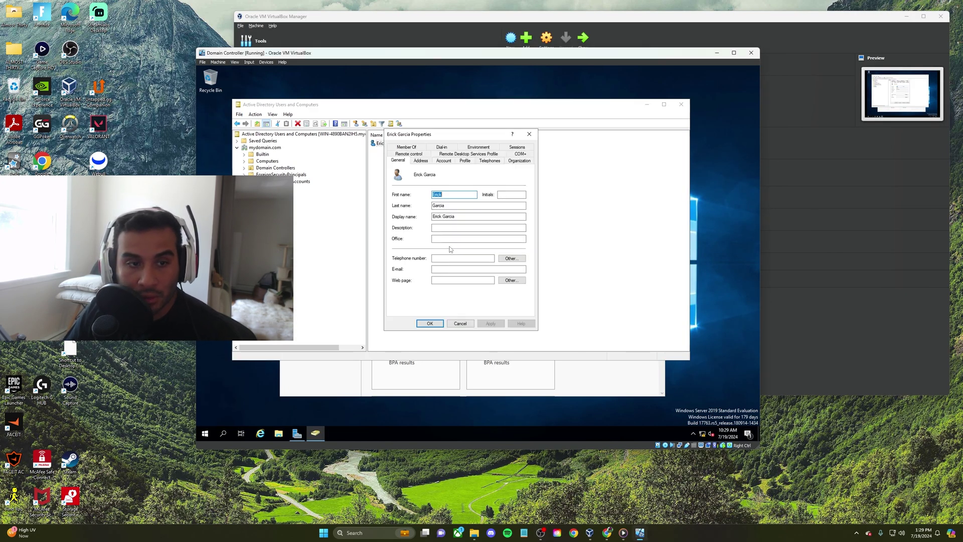
click(415, 147)
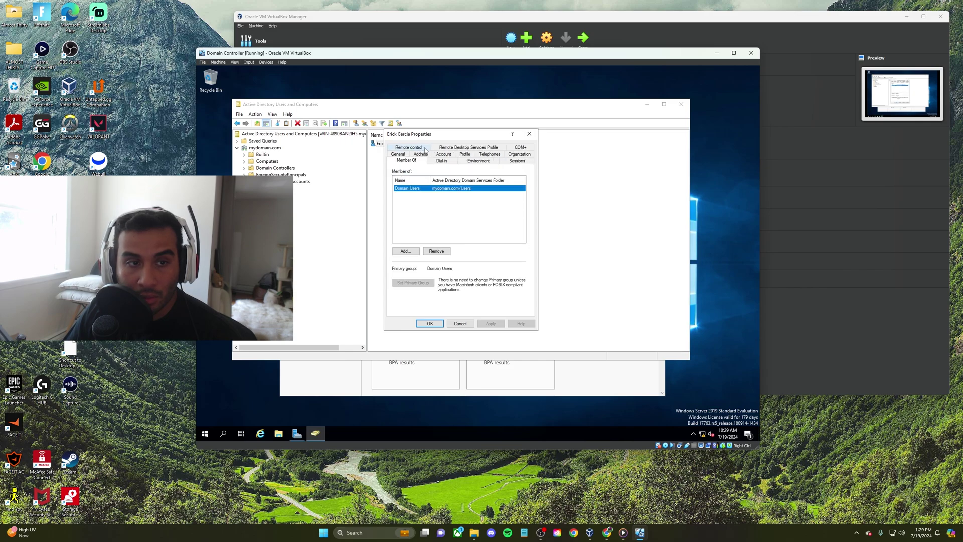
click(407, 251)
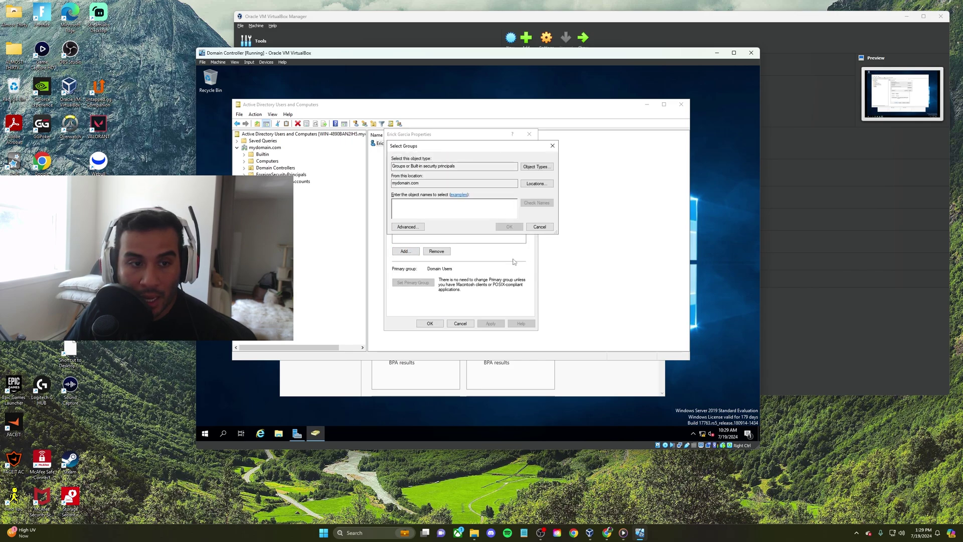
text(domain)
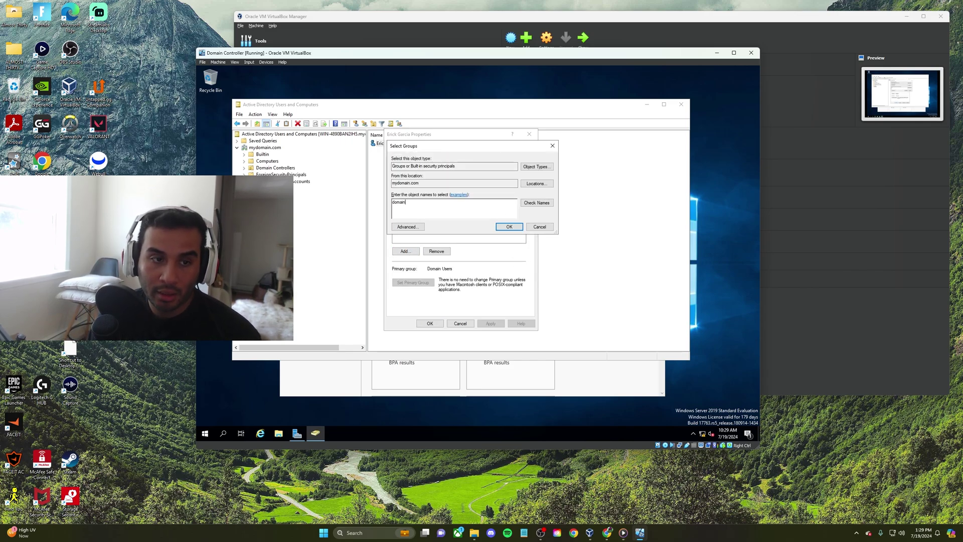
text( admins)
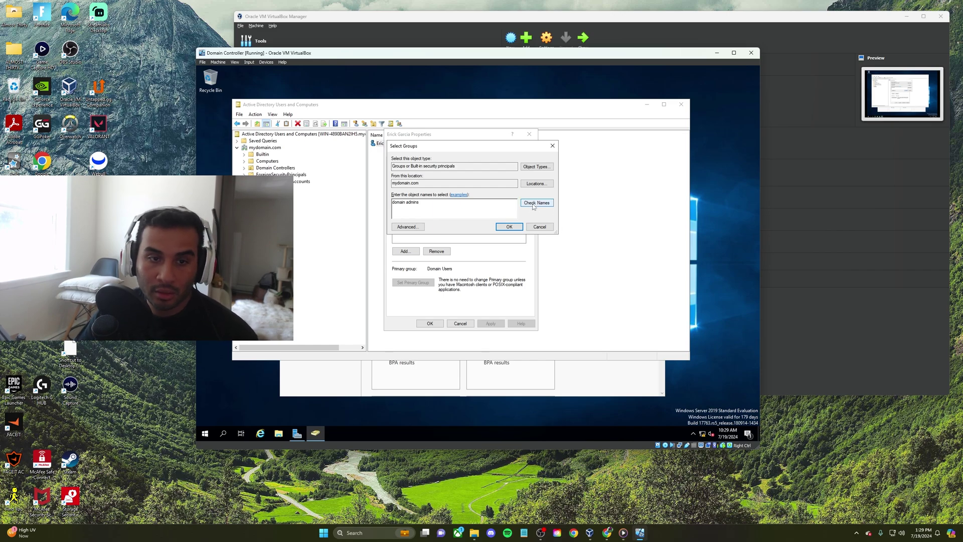
click(510, 227)
click(490, 323)
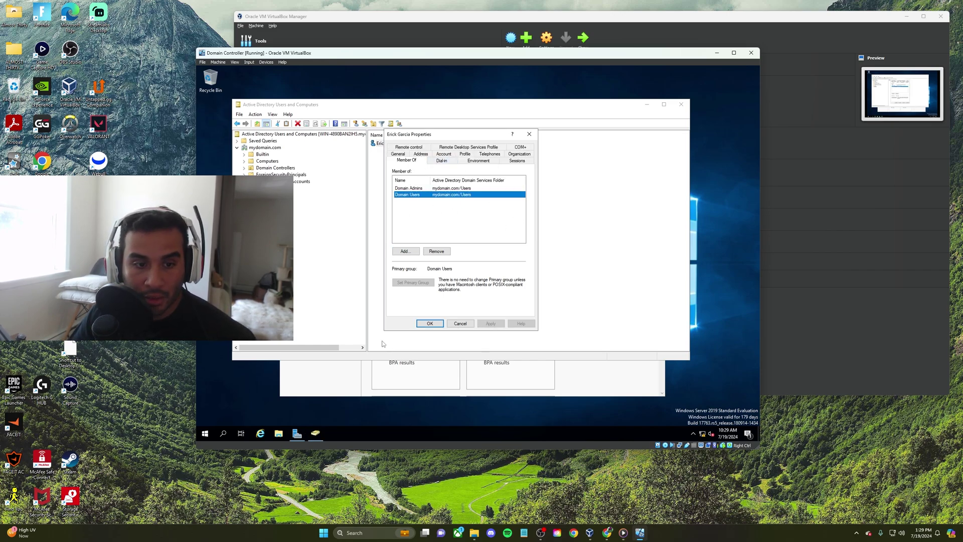
click(429, 323)
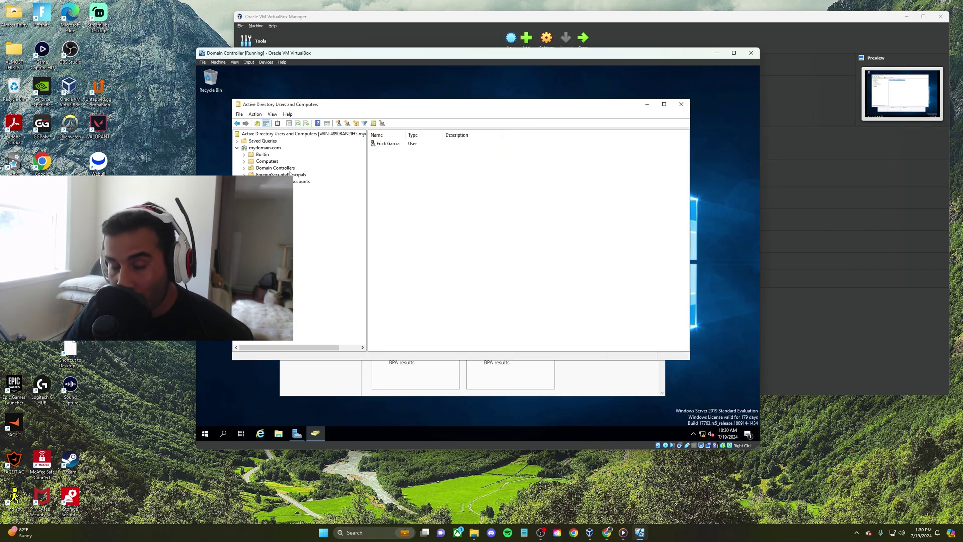
Close Active Directory Users and Computers and Server Manager, then sign out of the administrator session
click(681, 104)
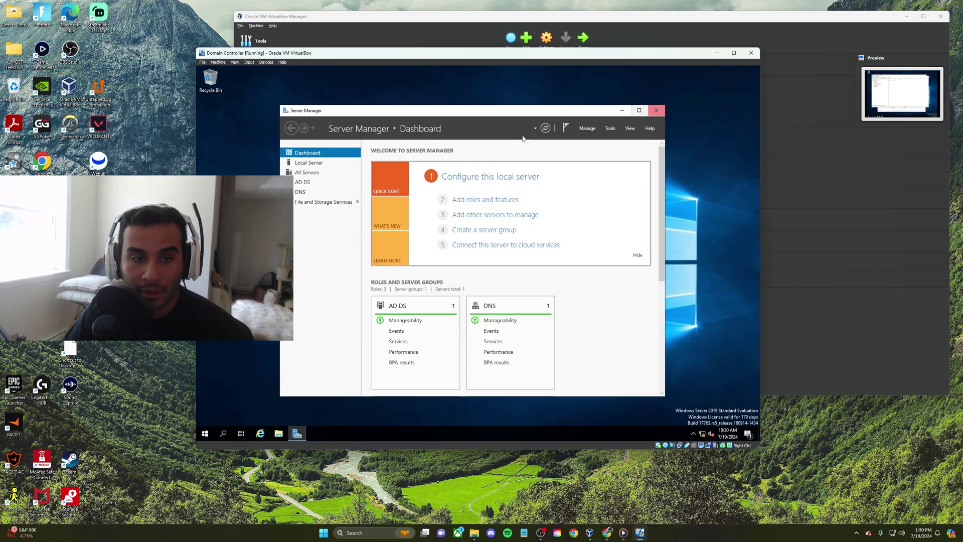
click(660, 107)
right_click(205, 434)
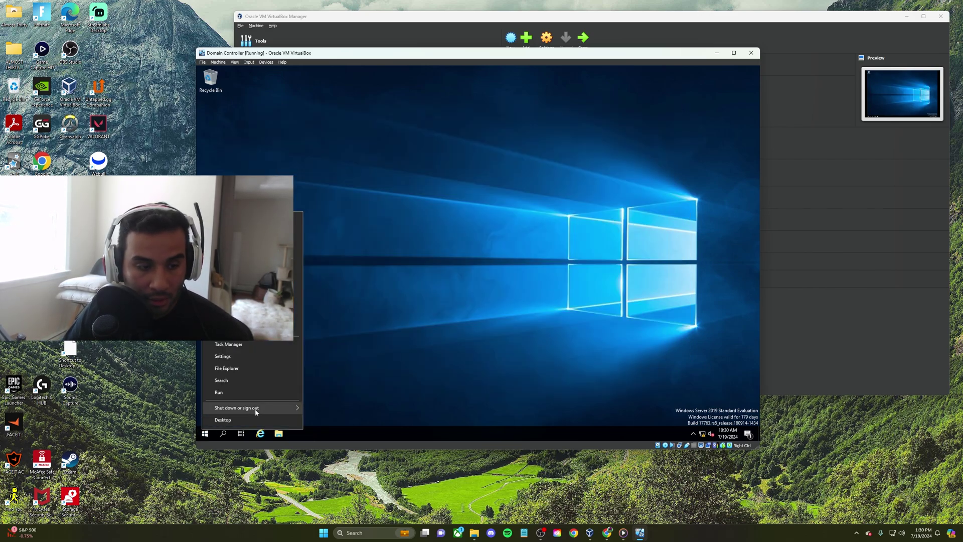
mouse_move(255, 408)
click(342, 381)
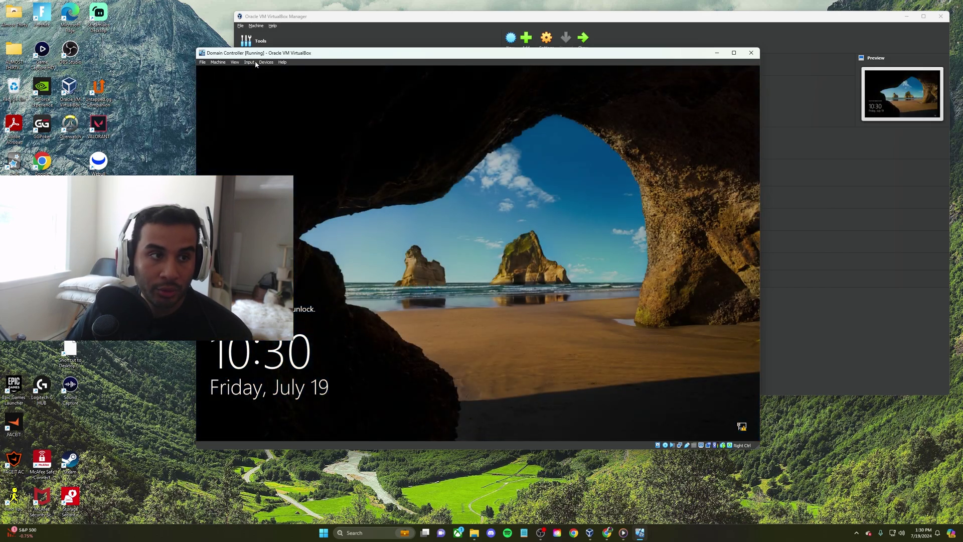
Send Ctrl-Alt-Del to the VM and sign in as the new domain admin via Other user
click(253, 63)
mouse_move(280, 69)
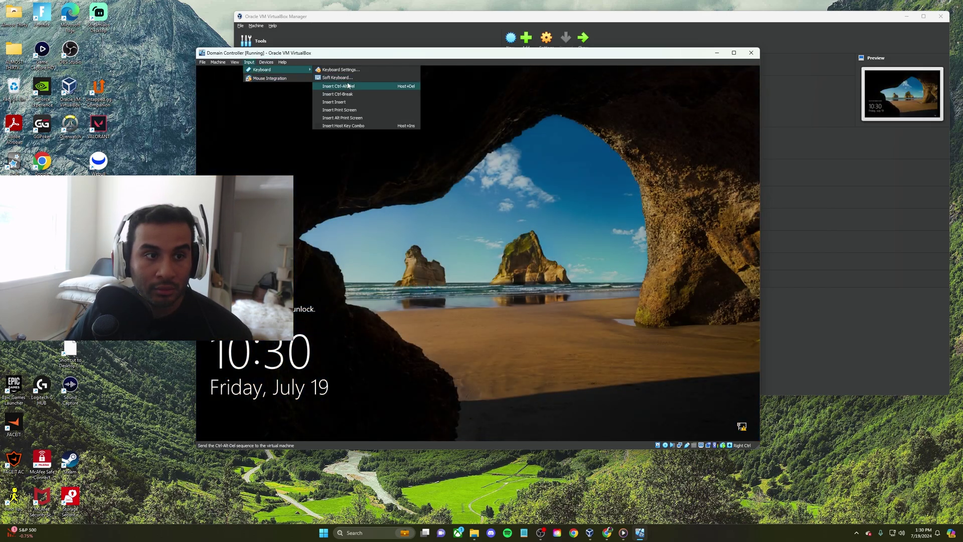
click(349, 86)
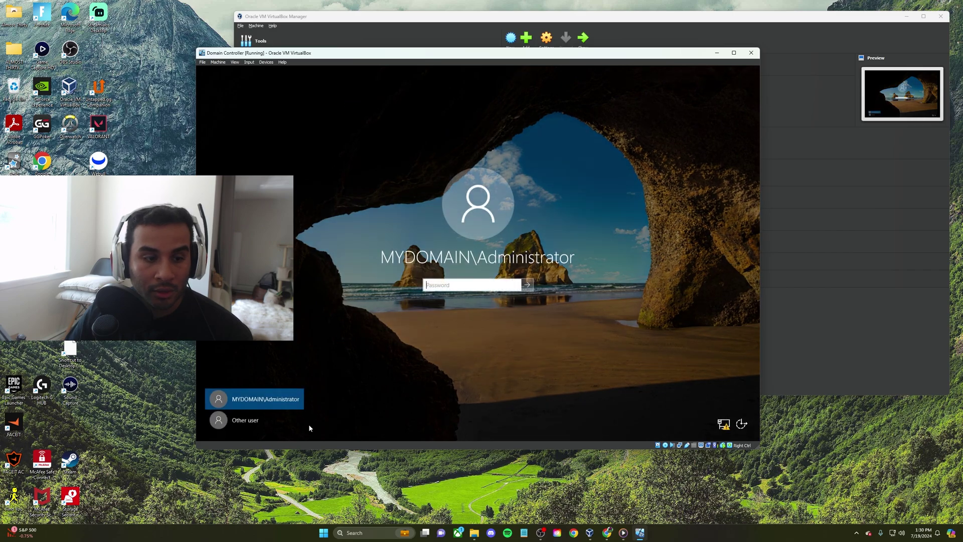
click(246, 424)
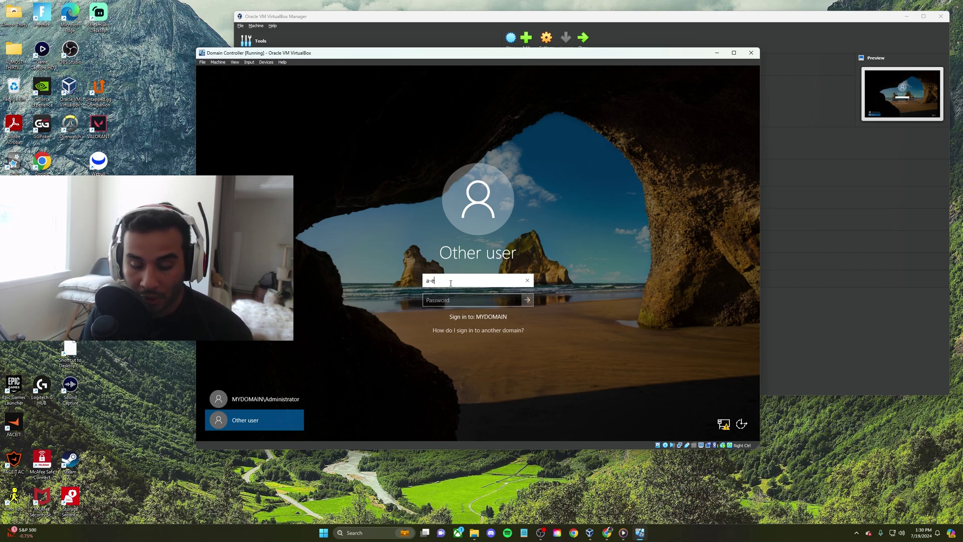
click(479, 299)
click(452, 297)
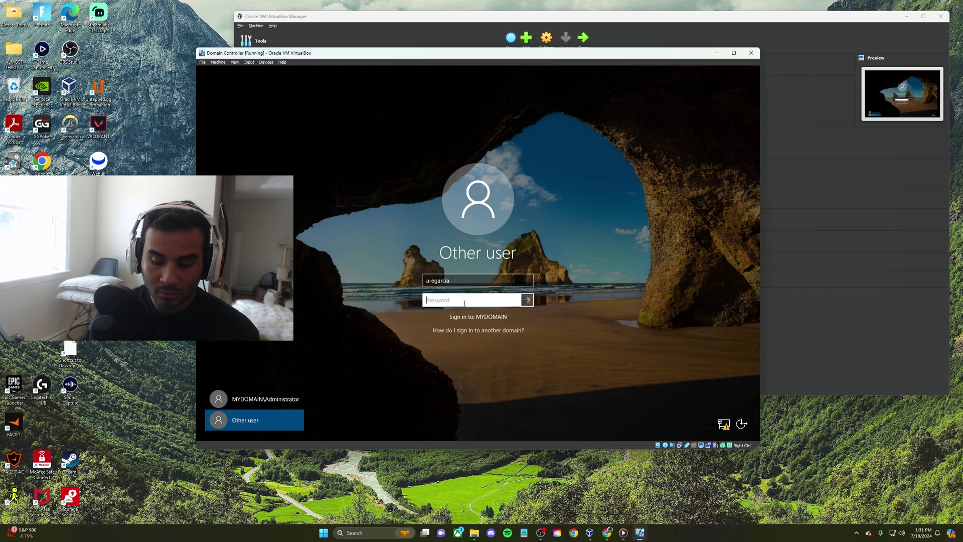
key(Return)
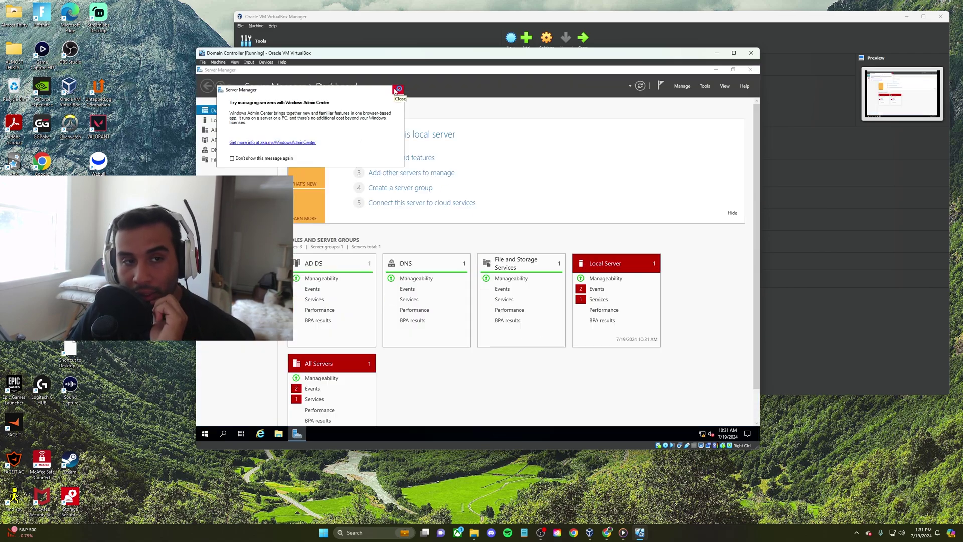
Close the 'Try managing servers with Windows Admin Center' popup
click(398, 89)
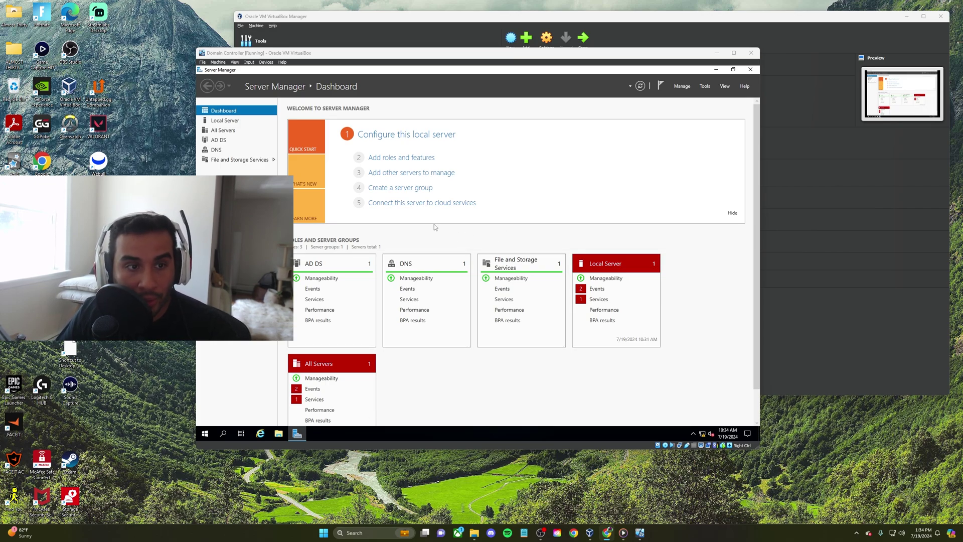
Install the Remote Access role with DirectAccess and VPN plus Routing, accepting default IIS services
click(391, 159)
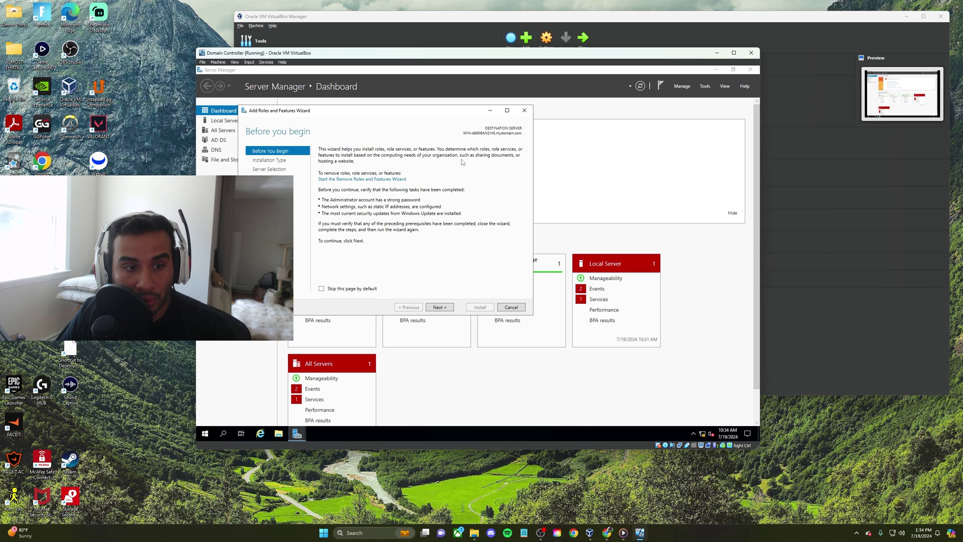
click(439, 307)
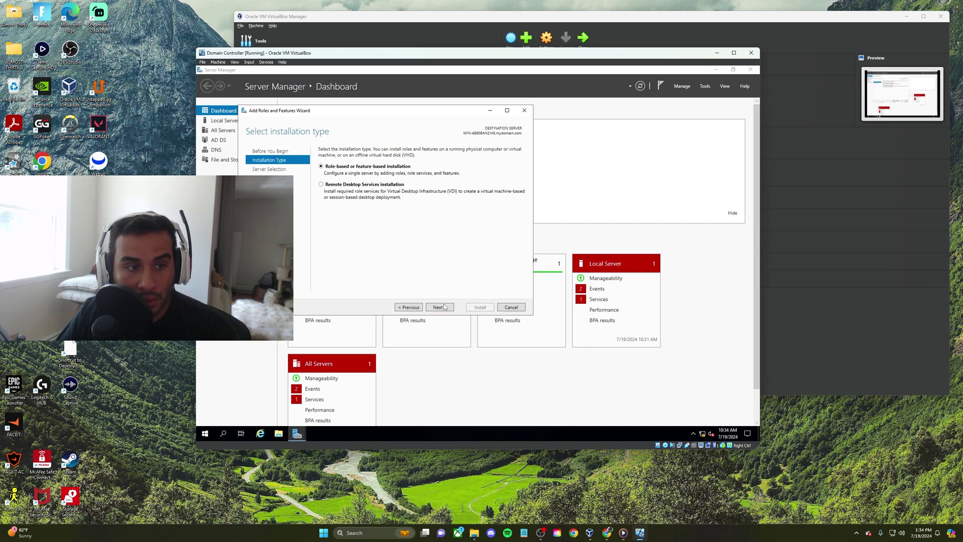
click(439, 307)
click(451, 307)
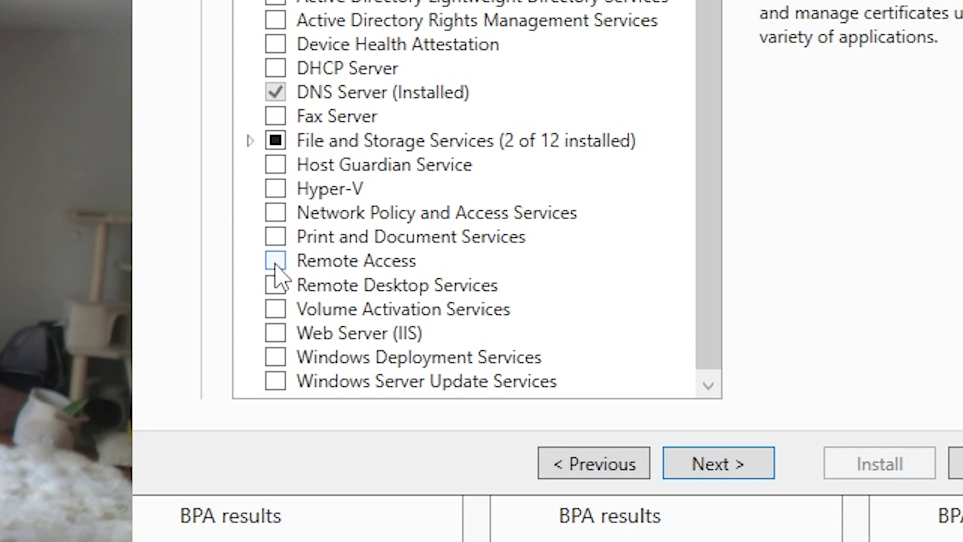
click(275, 263)
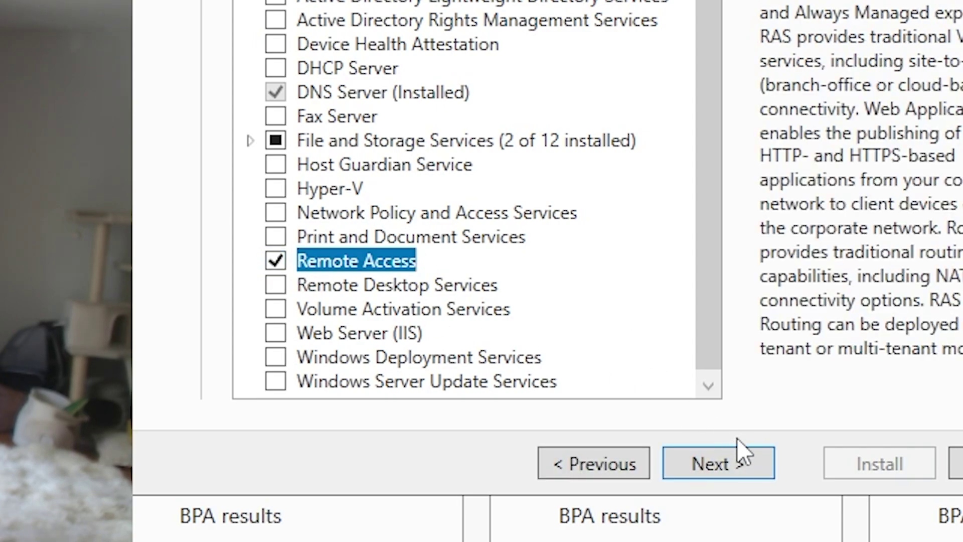
click(737, 462)
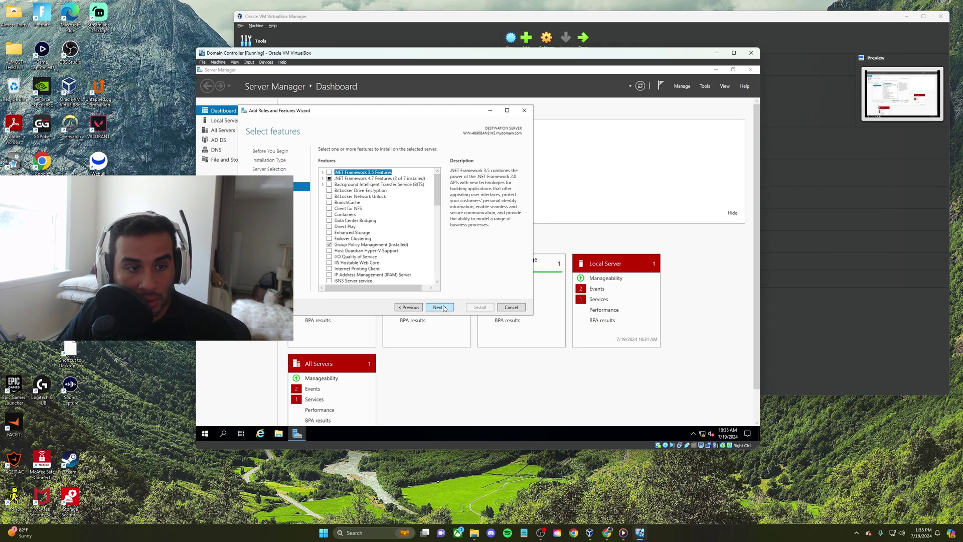
click(440, 307)
click(440, 307)
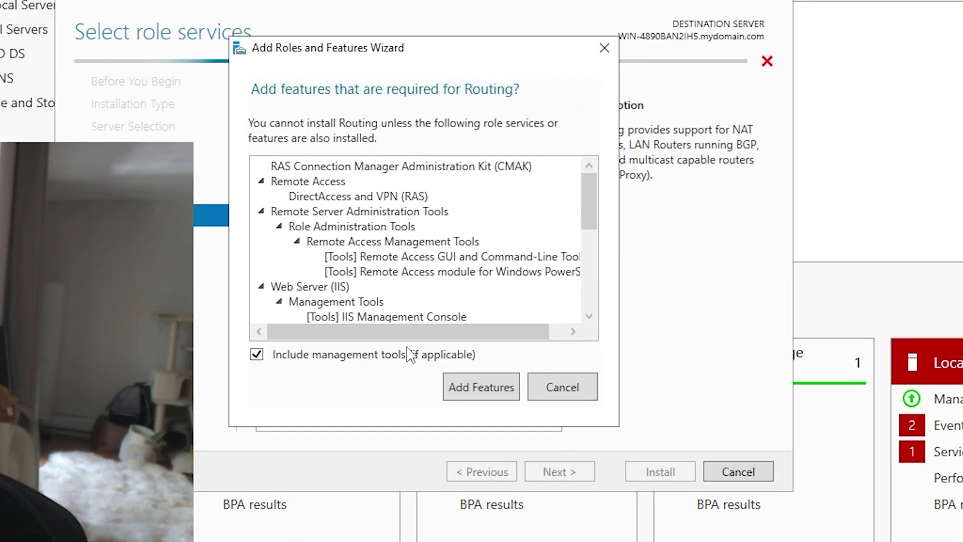
click(489, 386)
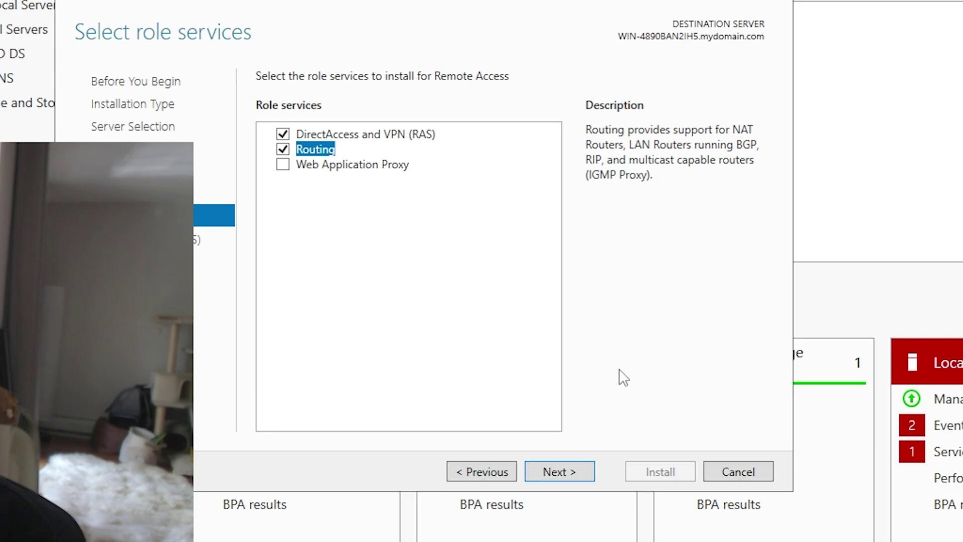
click(576, 471)
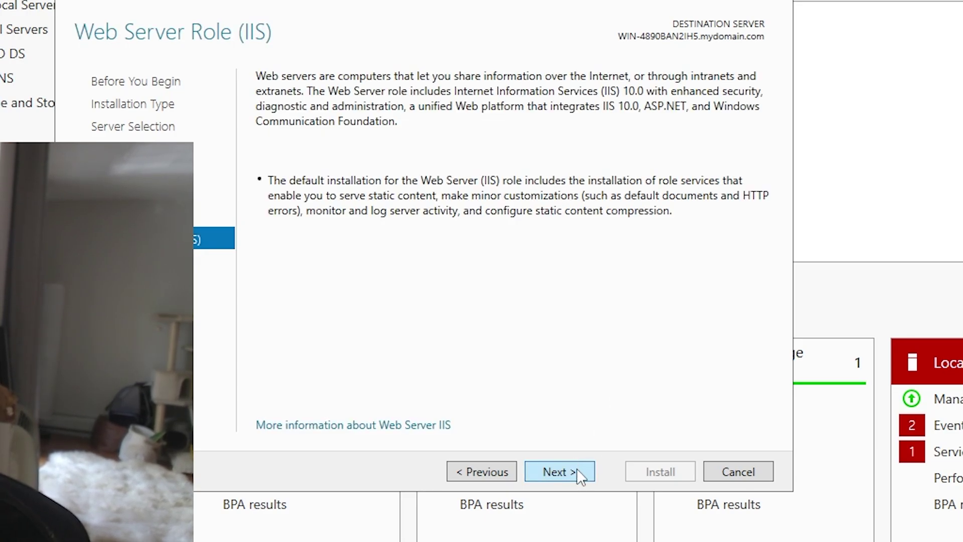
click(577, 468)
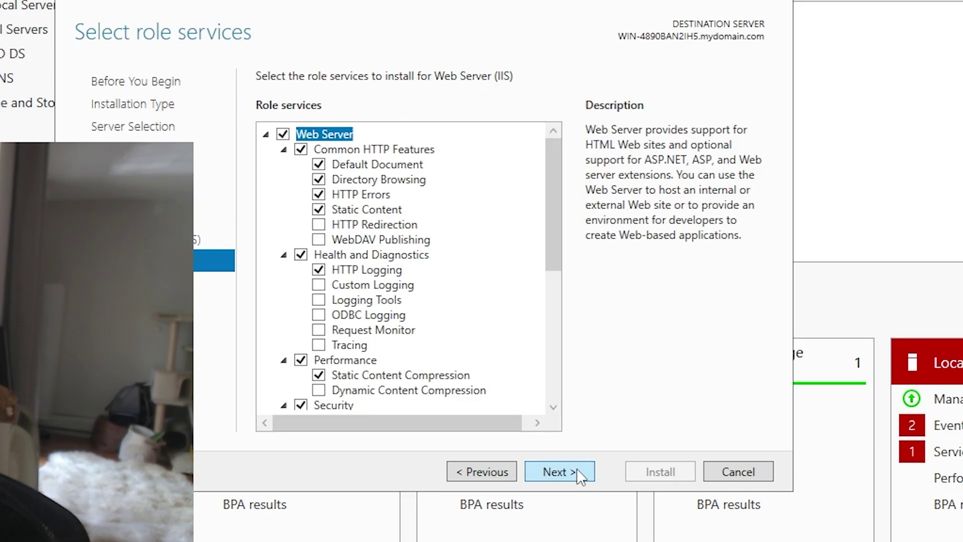
click(576, 469)
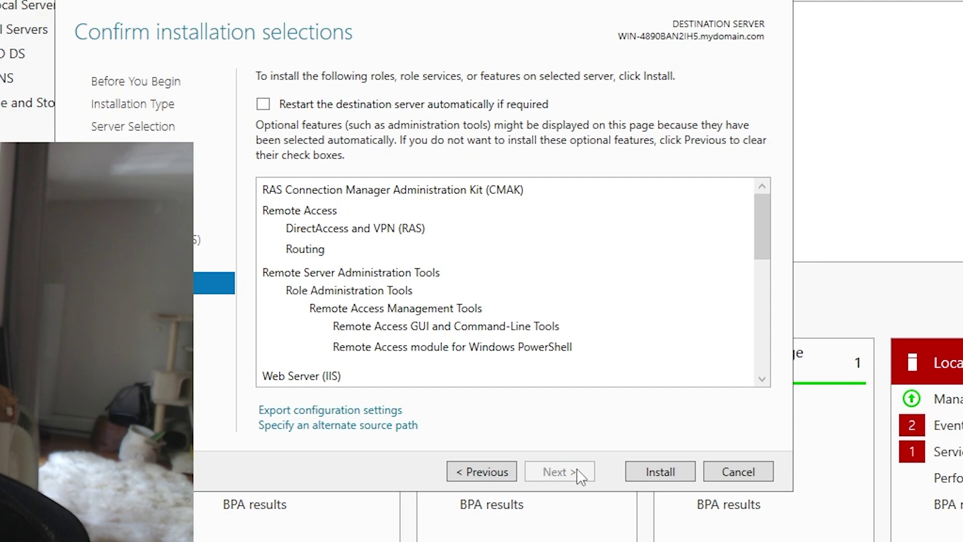
click(647, 467)
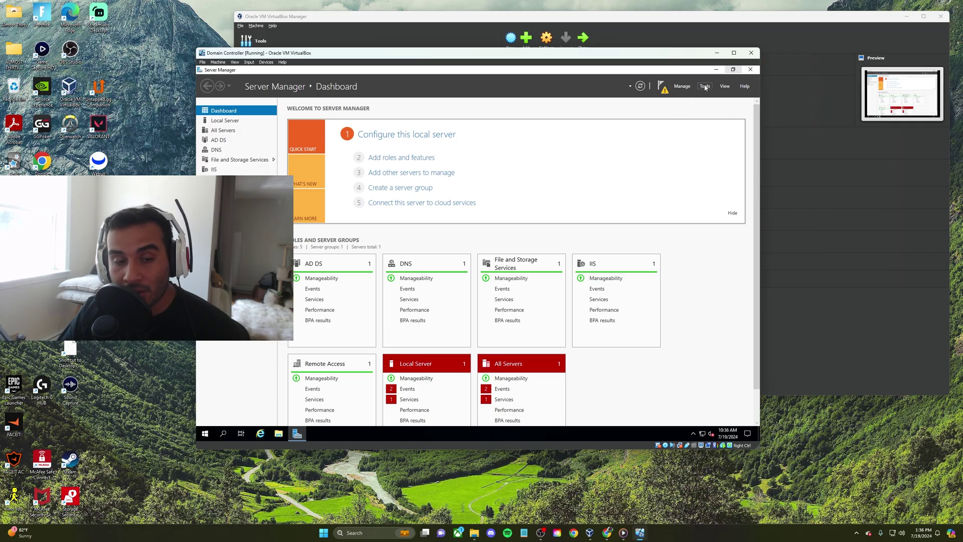
Open the Routing and Remote Access console and select the local server
click(705, 86)
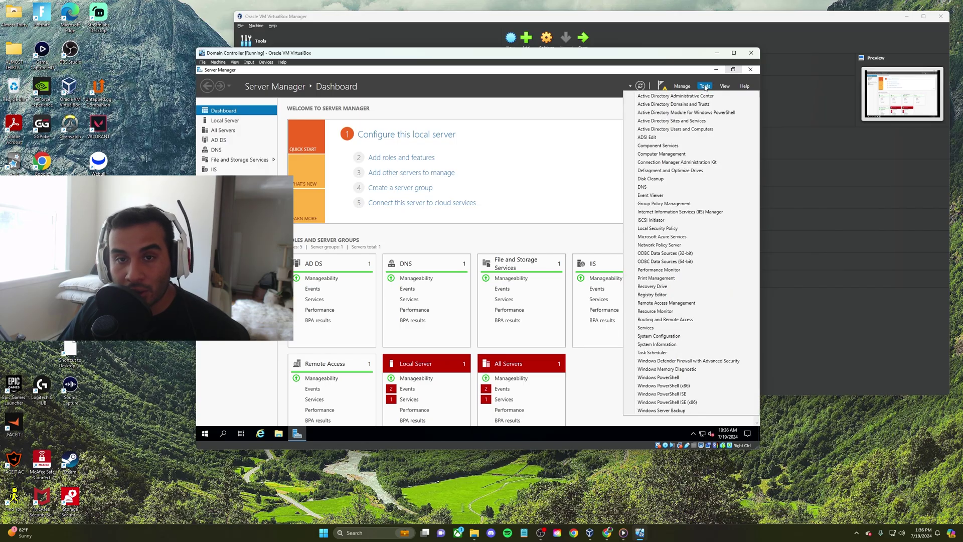
click(670, 319)
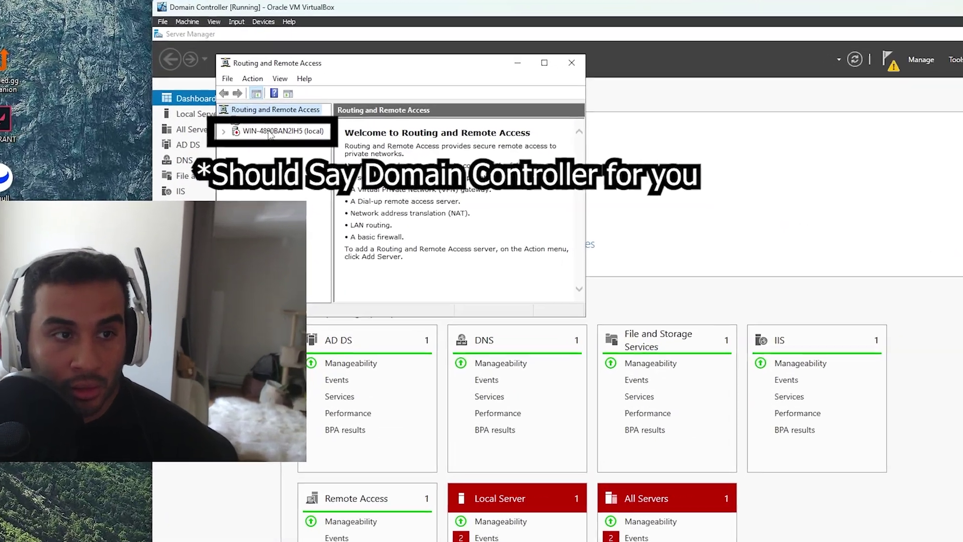
click(270, 132)
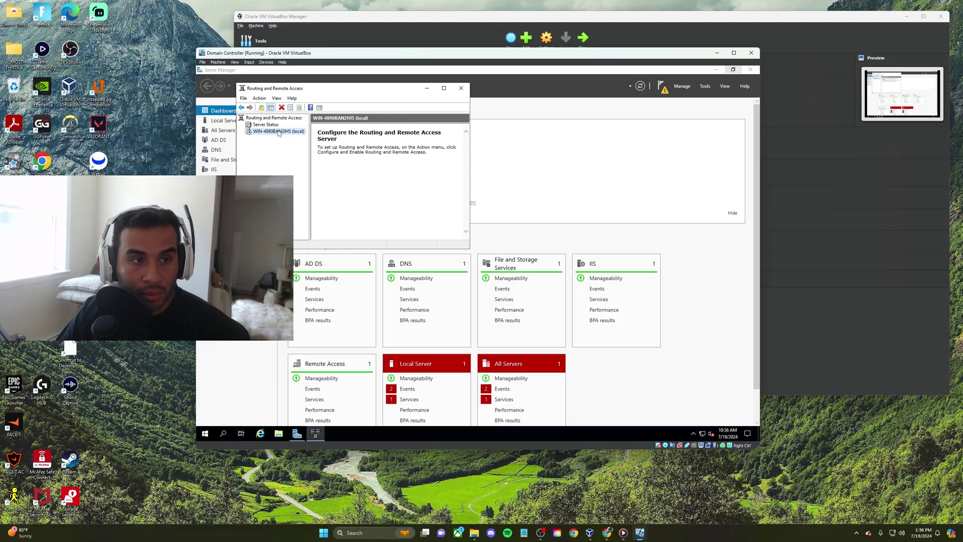
Start the Routing and Remote Access setup with NAT, then cancel it and close the console
right_click(295, 130)
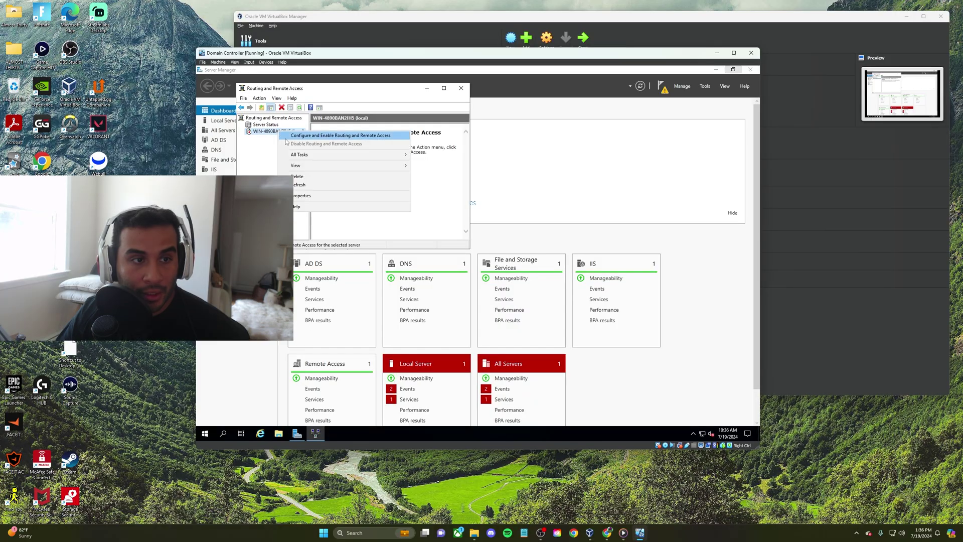
click(327, 135)
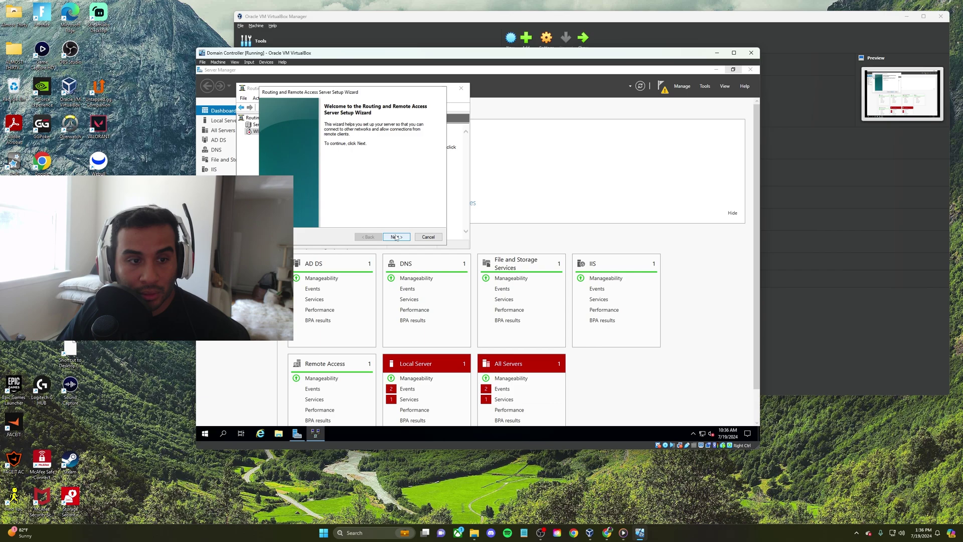
click(396, 236)
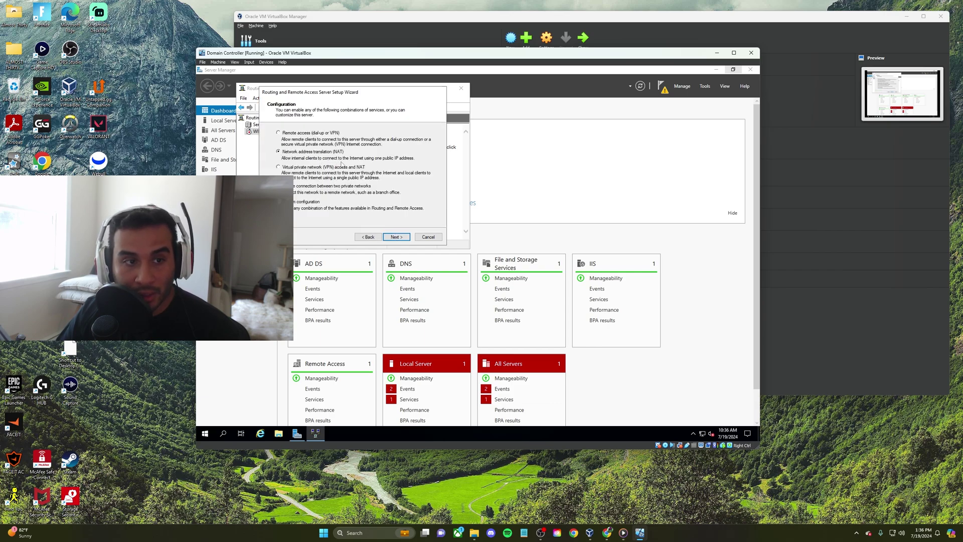
click(396, 237)
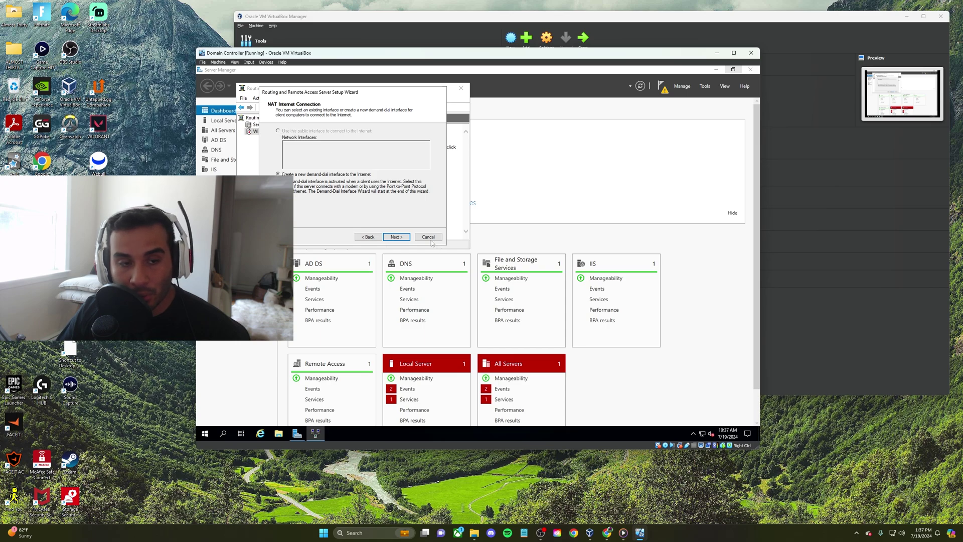
click(429, 239)
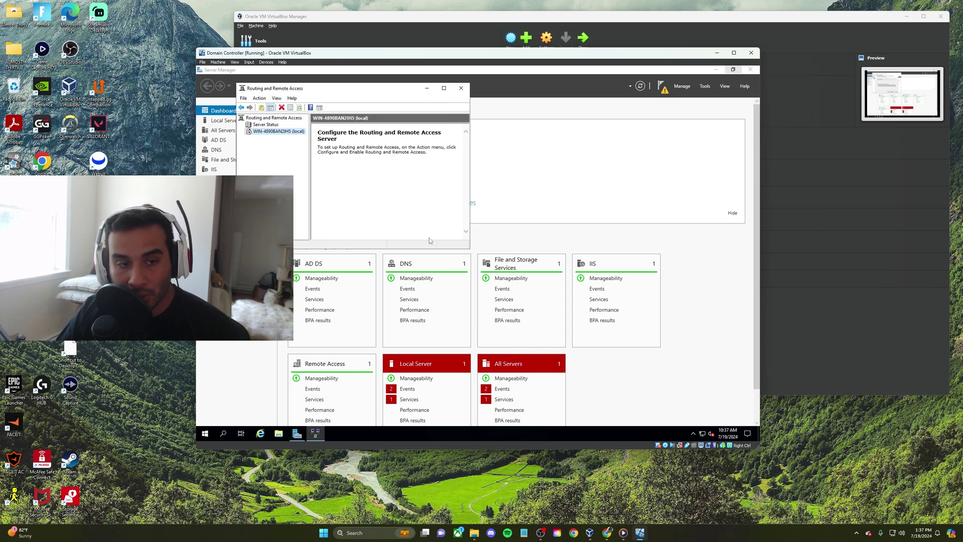
click(461, 88)
Reopen Routing and Remote Access and enable NAT with the Internet interface (10.0.2.15) as public connection
click(704, 86)
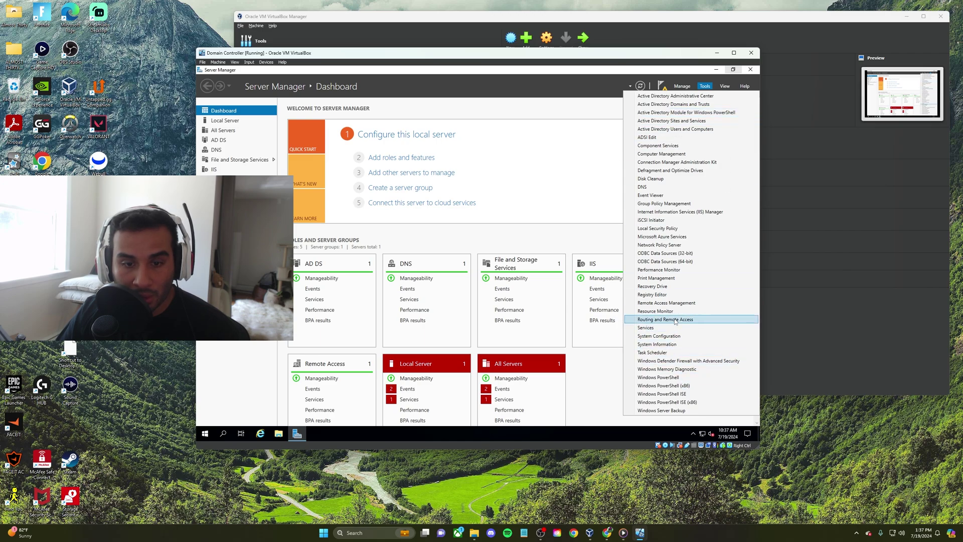
click(675, 321)
right_click(262, 130)
click(296, 140)
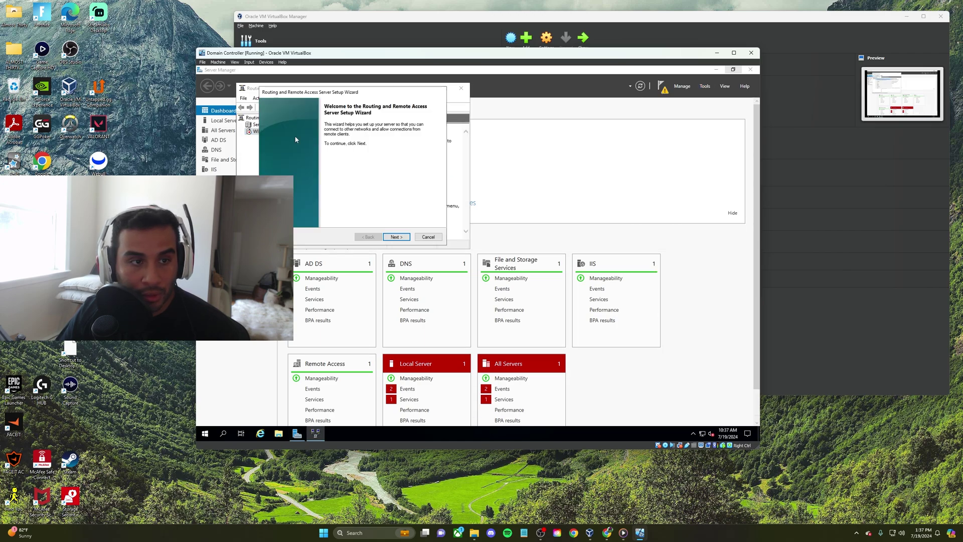
click(391, 238)
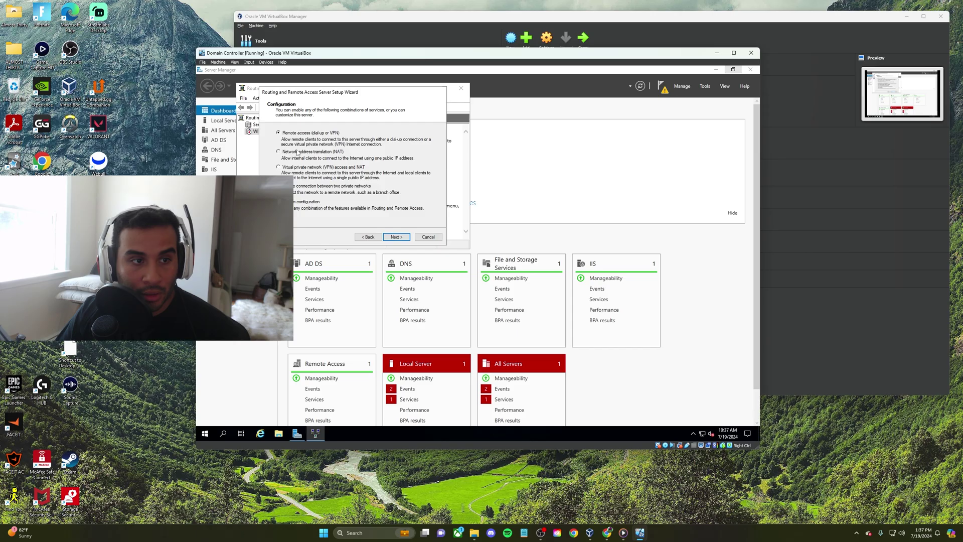
click(390, 237)
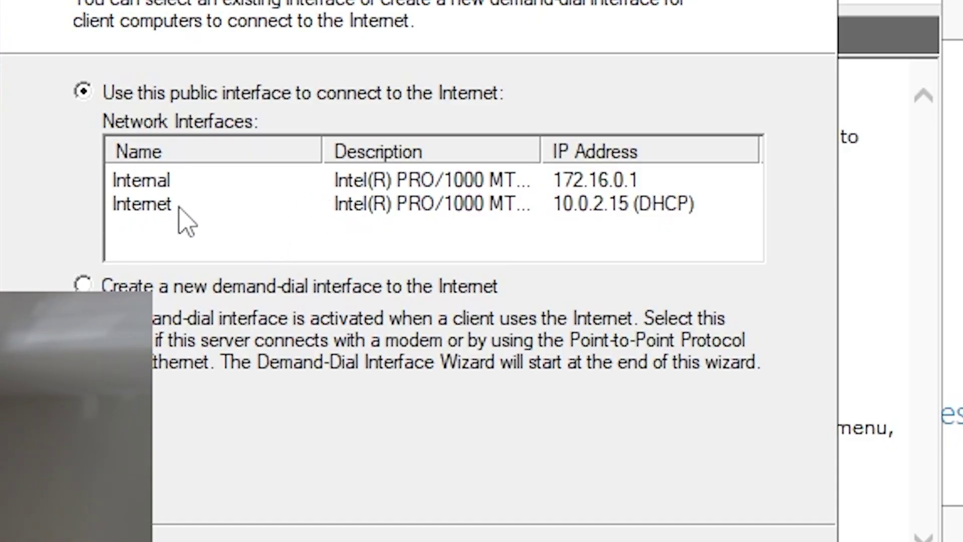
click(141, 209)
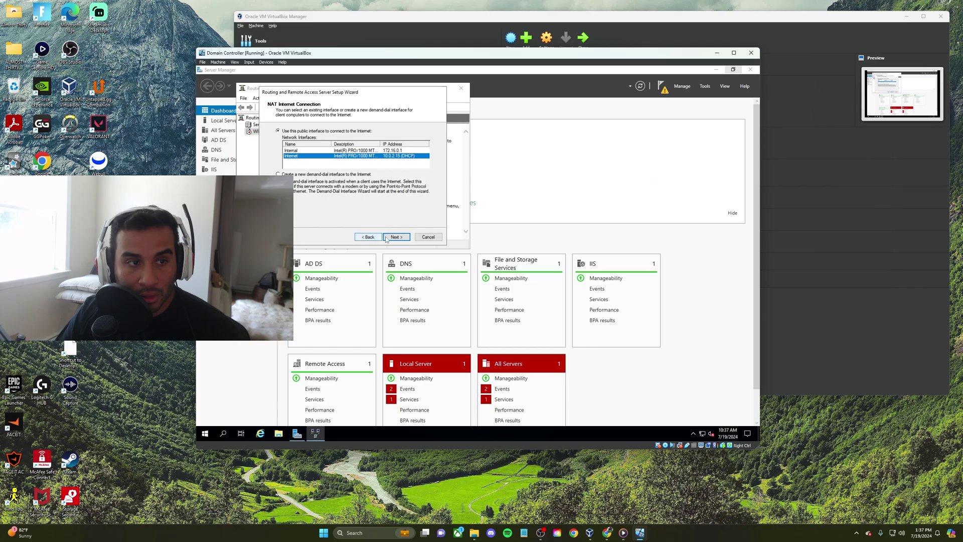
click(405, 239)
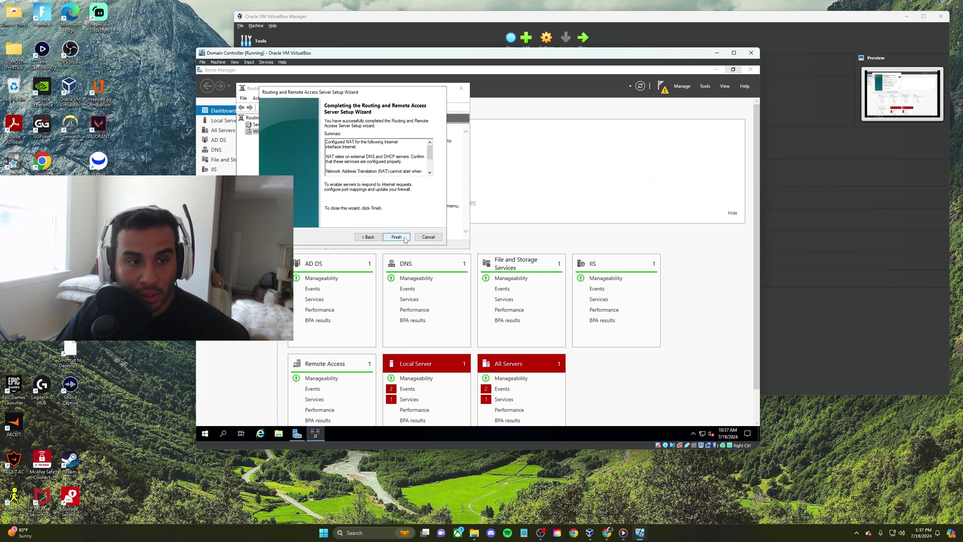
click(404, 237)
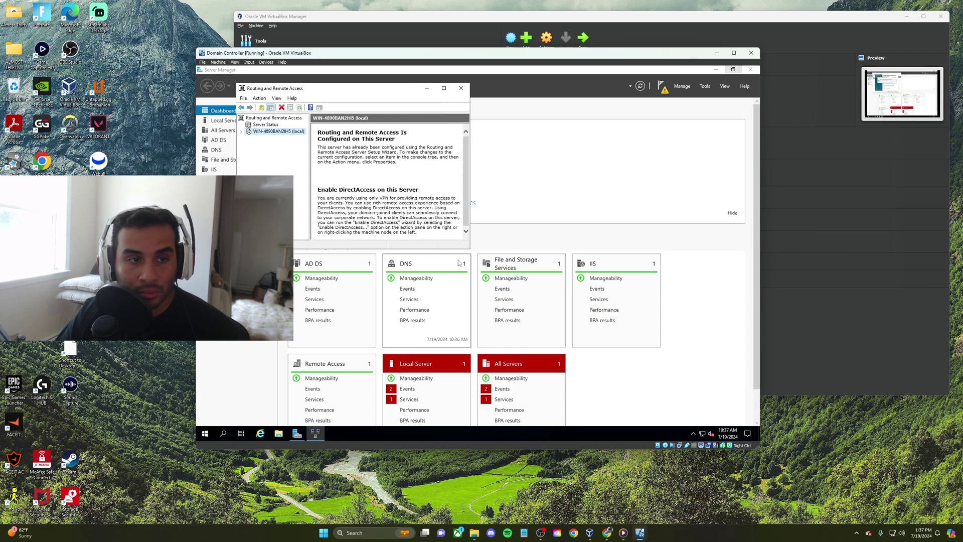
Expand the local server's routing components, then start the Add Roles wizard and select DHCP Server
click(242, 132)
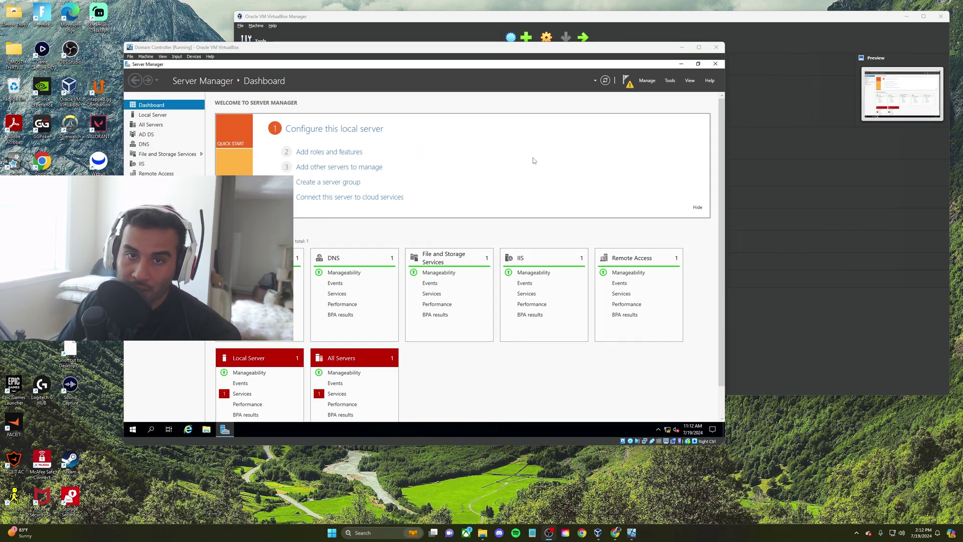
click(321, 152)
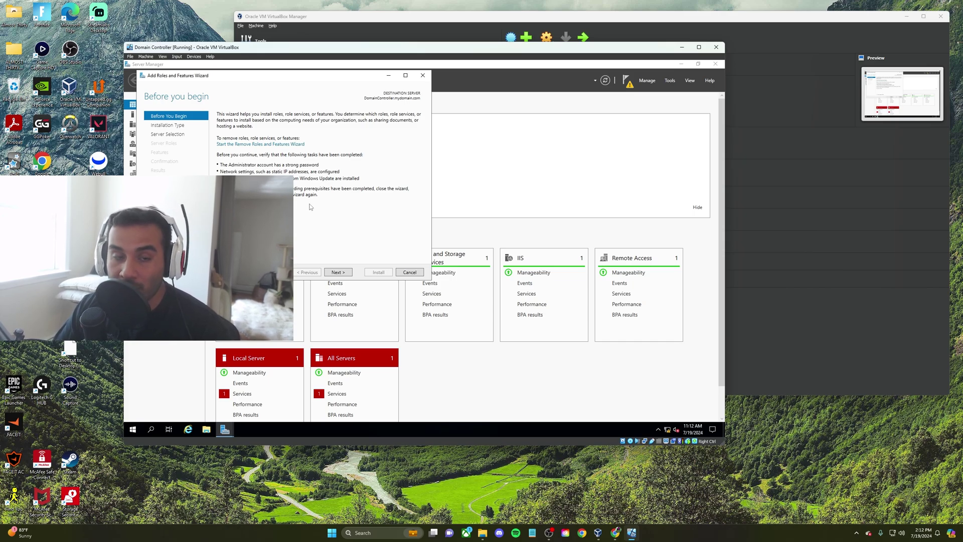
click(345, 274)
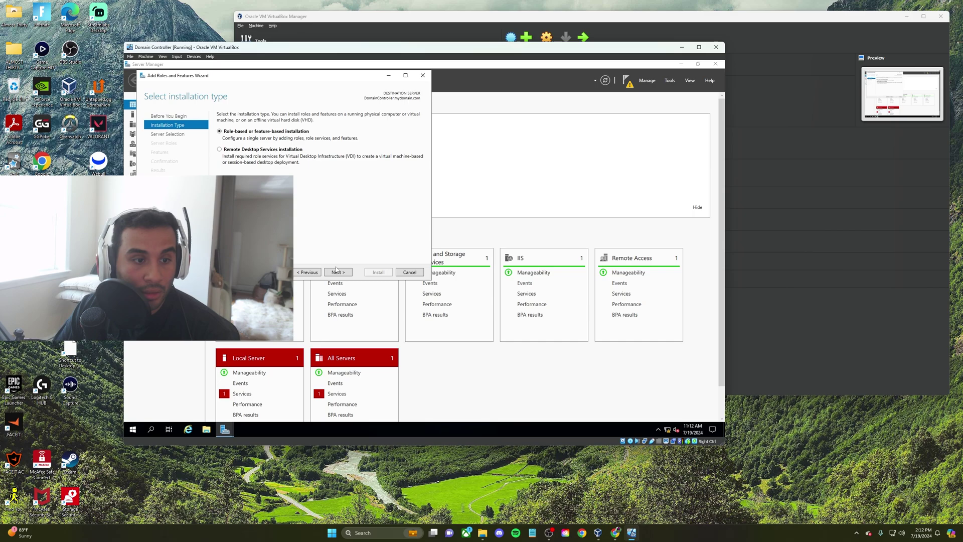
click(336, 271)
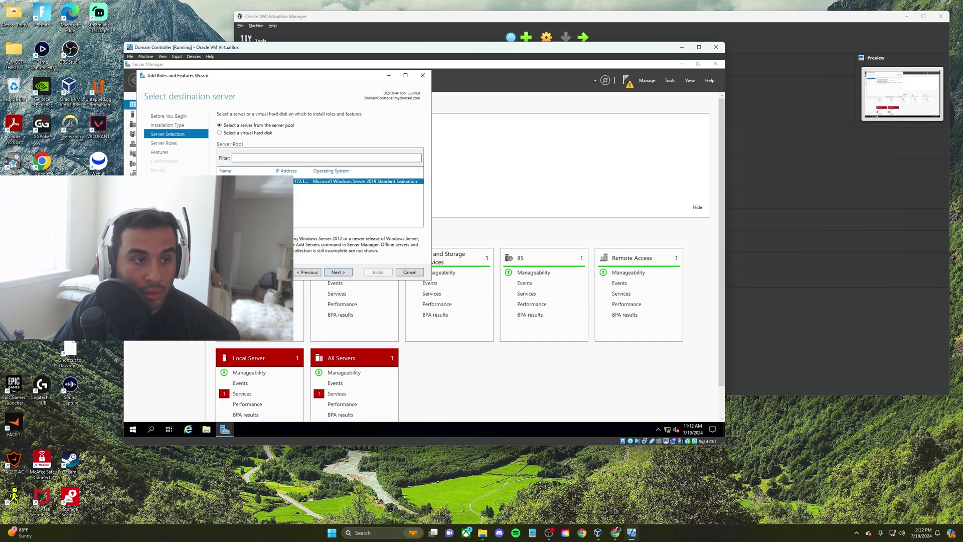
click(348, 274)
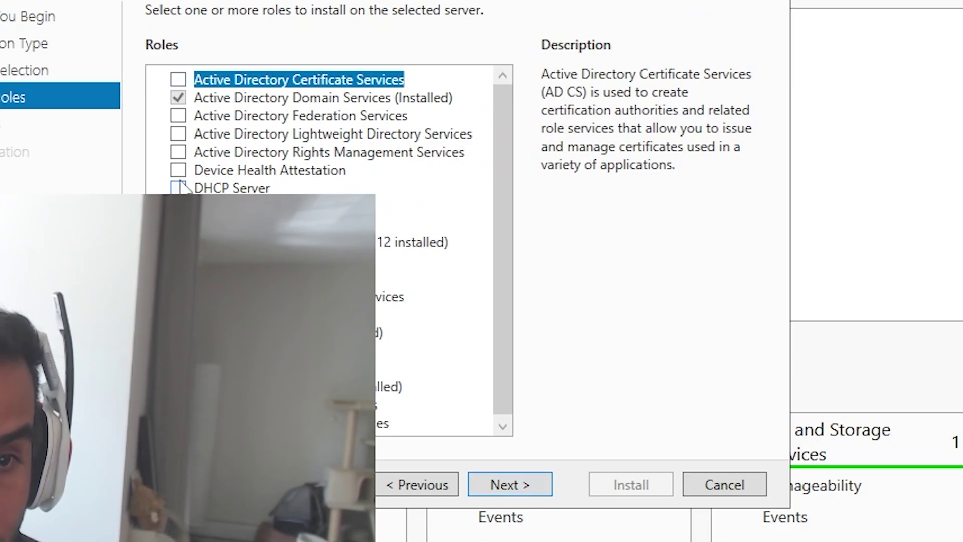
click(179, 187)
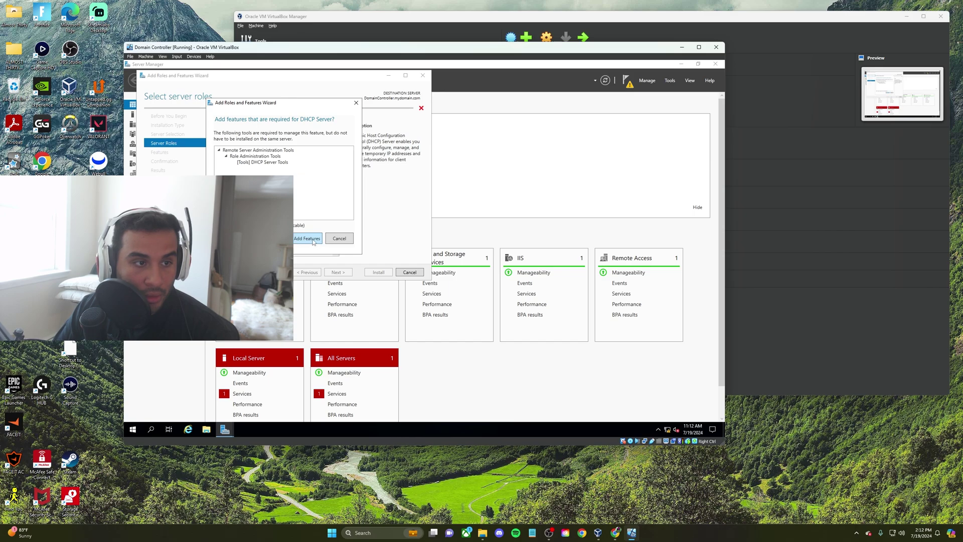
Accept the DHCP management tools, install the DHCP Server role, and close the wizard
click(313, 241)
click(344, 272)
click(345, 273)
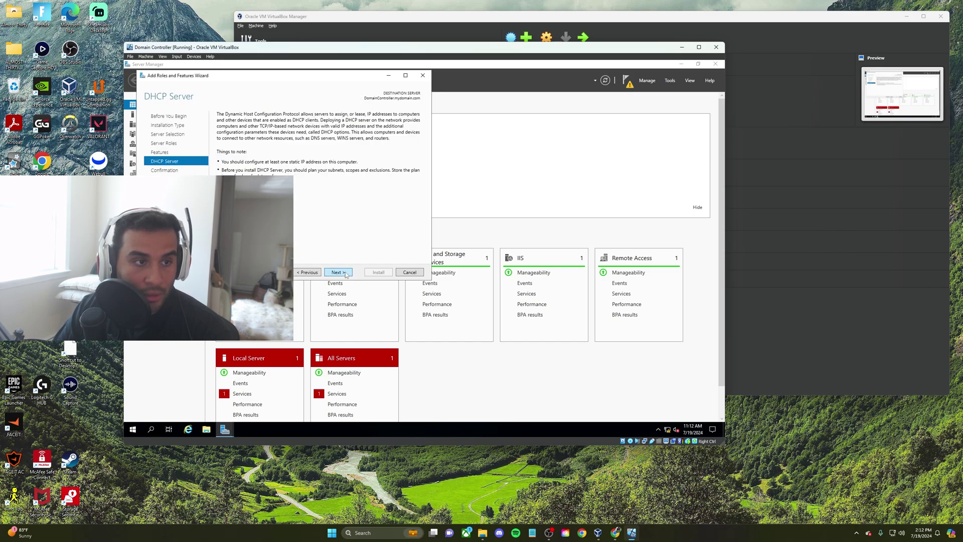
click(346, 274)
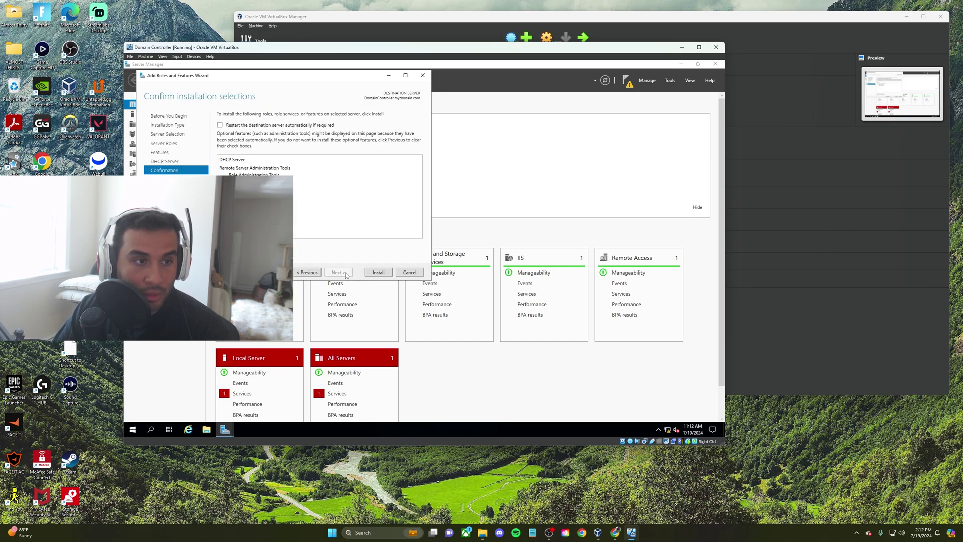
click(379, 273)
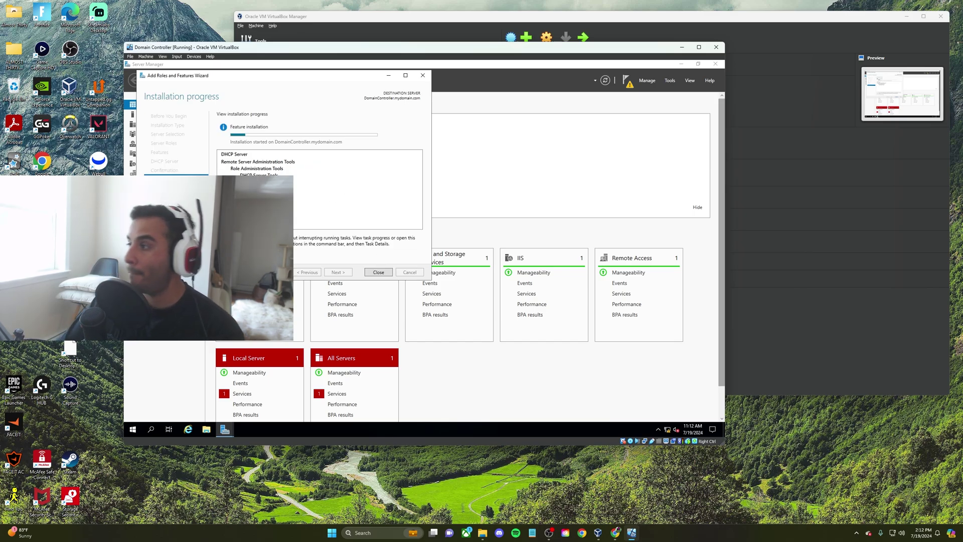
click(379, 272)
click(670, 80)
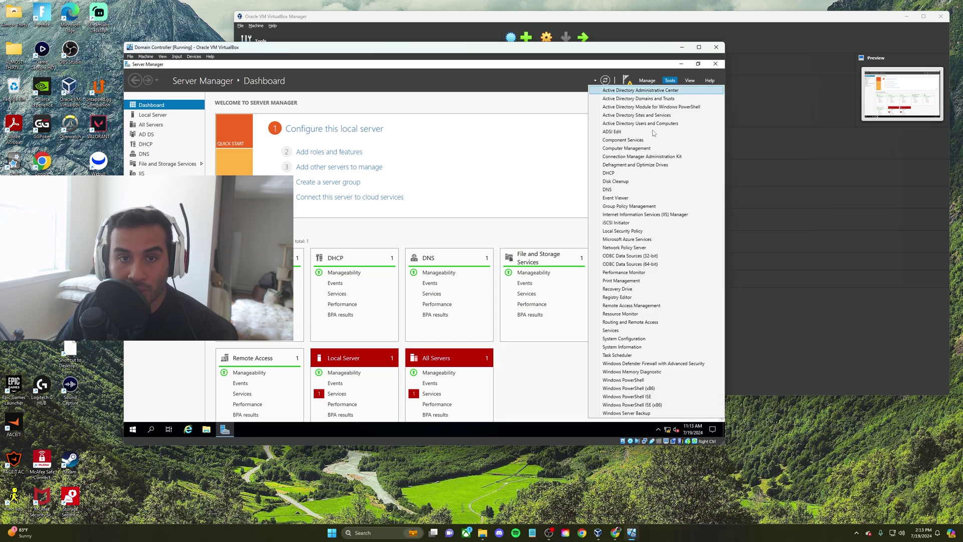
Open the DHCP console and enlarge it so the full server name shows
click(604, 173)
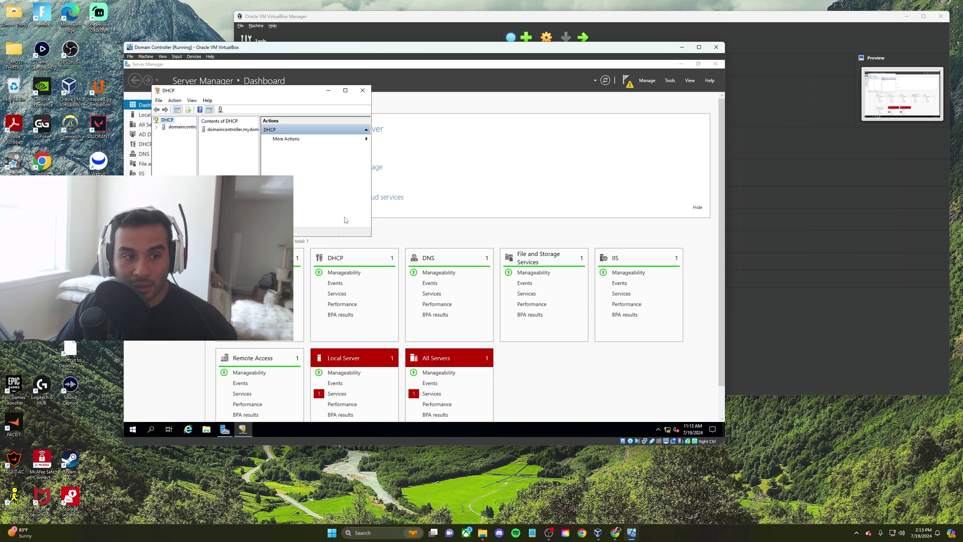
drag(371, 236, 563, 317)
drag(195, 169, 283, 148)
Expand domaincontroller.mydomain.com and bring up the IPv4 node's context menu
right_click(225, 129)
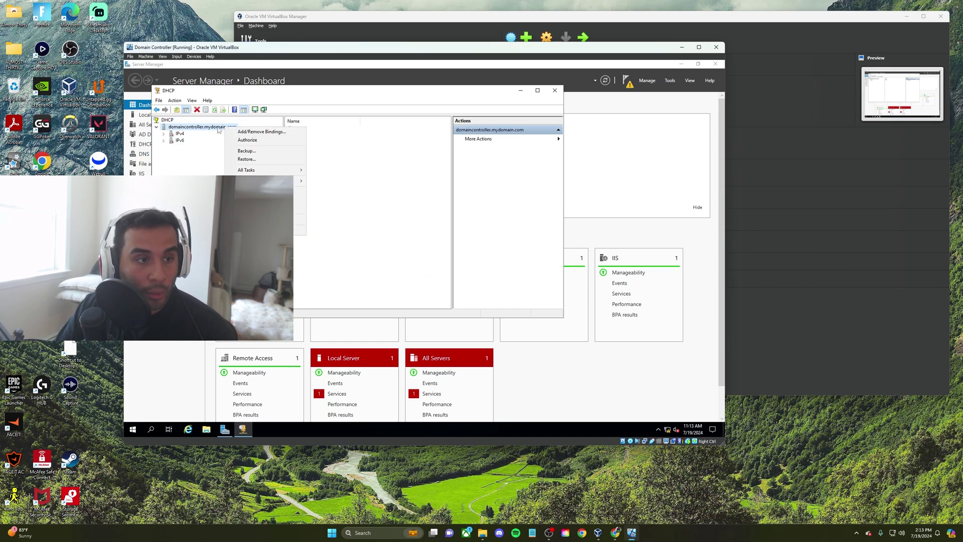
click(170, 129)
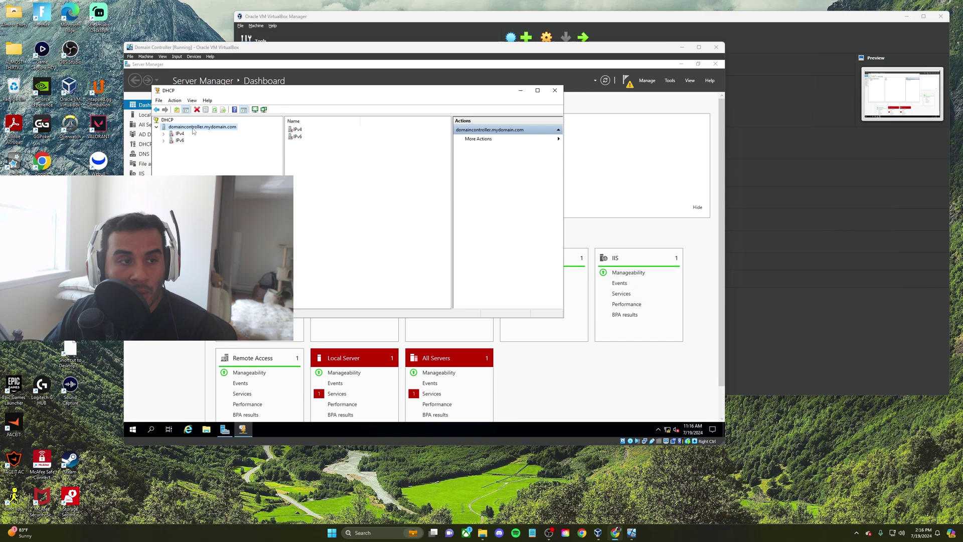
right_click(194, 129)
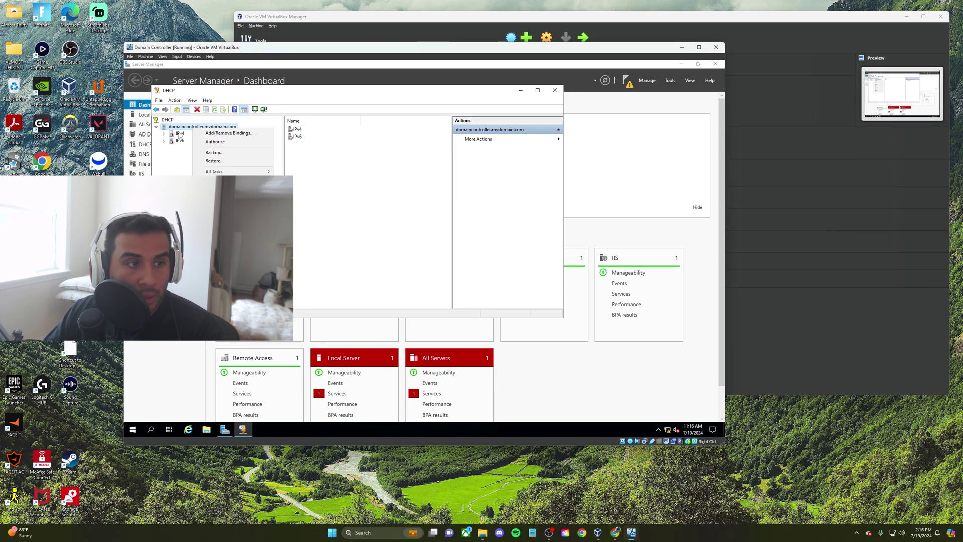
click(180, 135)
double_click(180, 135)
right_click(179, 134)
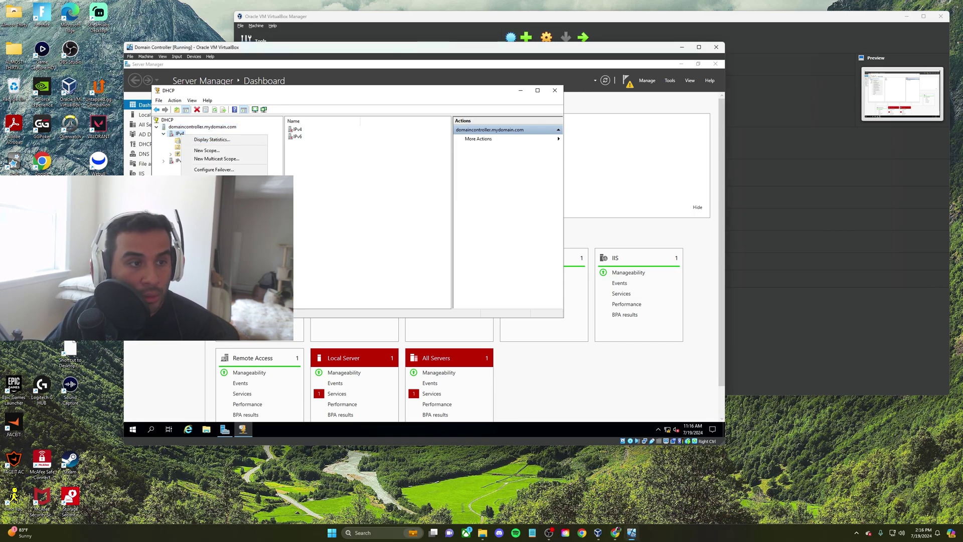
Launch the New Scope wizard and name the scope 172.16.0.100-200
click(207, 151)
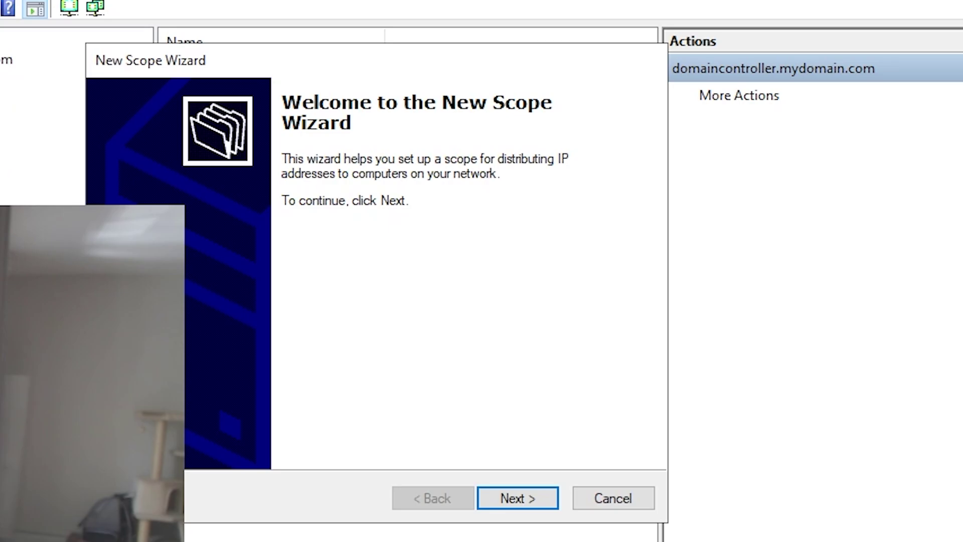
click(535, 492)
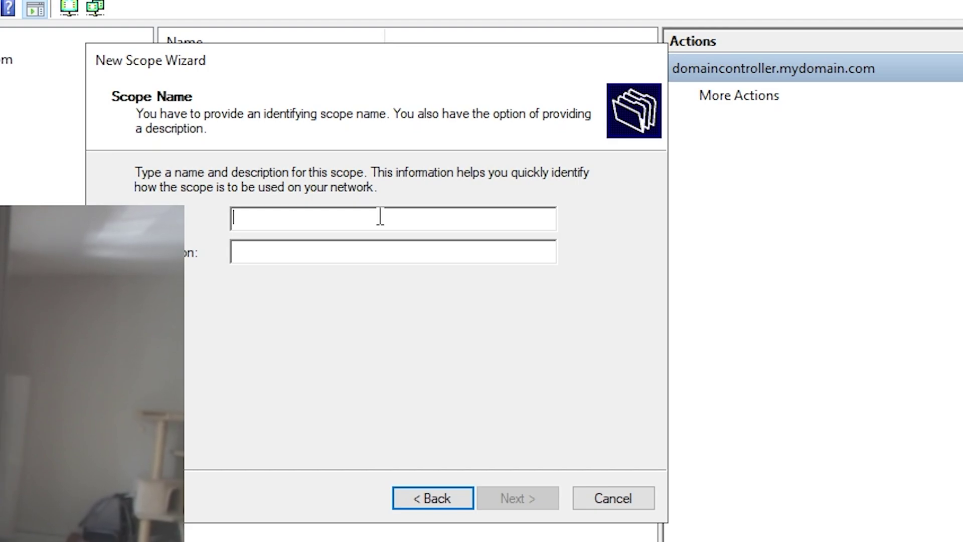
text(172)
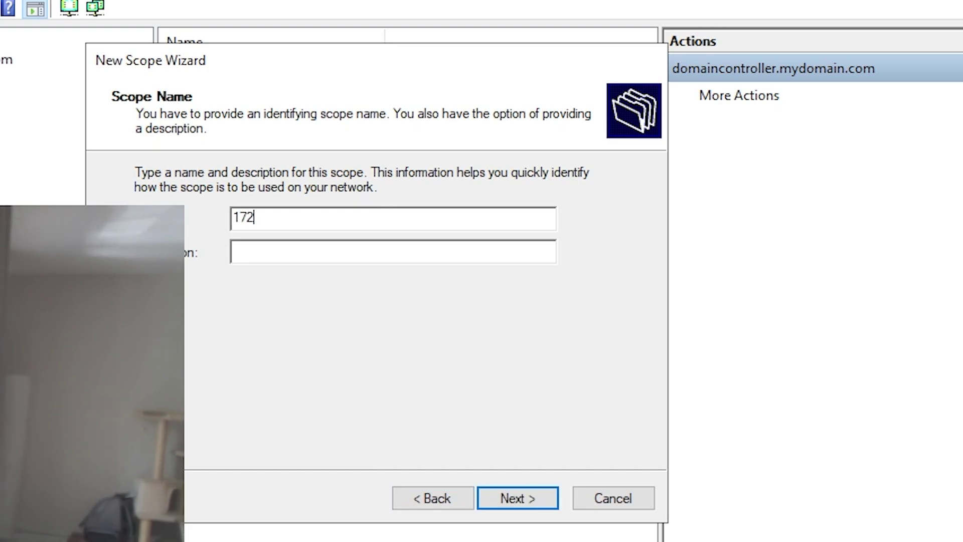
text(.16.1)
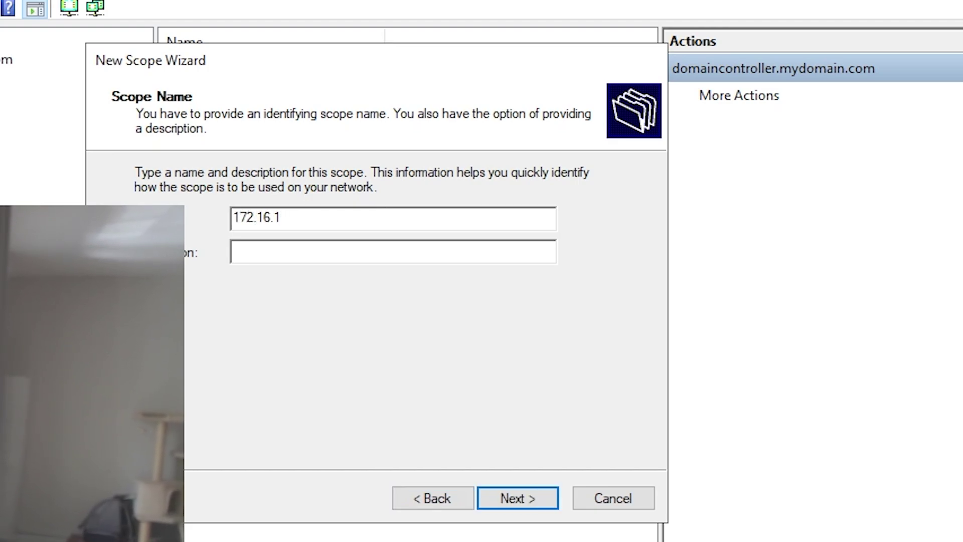
key(BackSpace)
text(0.10)
key(BackSpace)
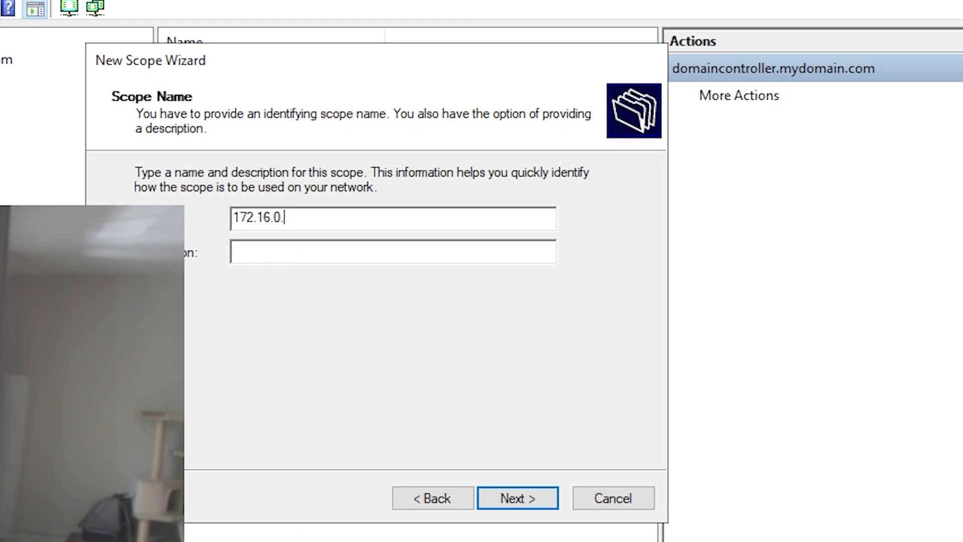
text(100-200)
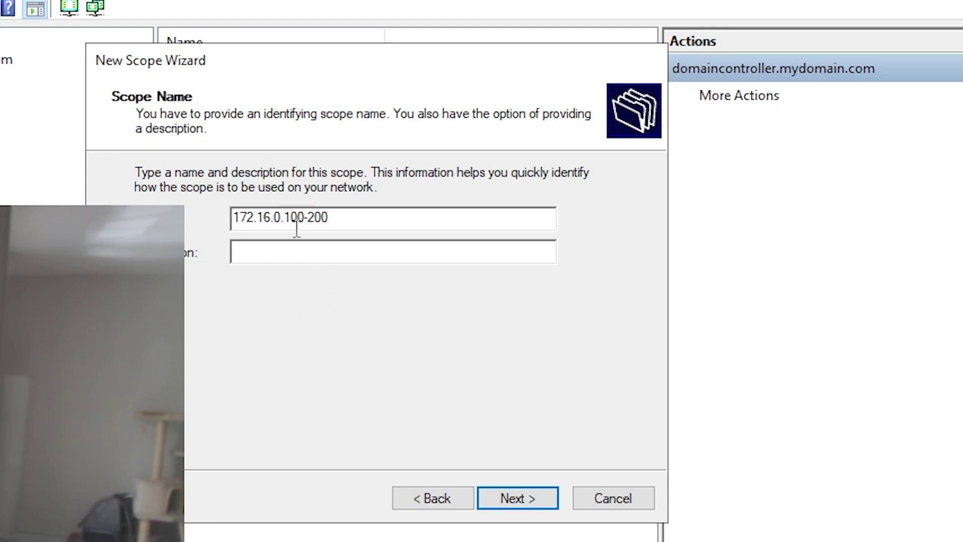
double_click(320, 223)
click(516, 498)
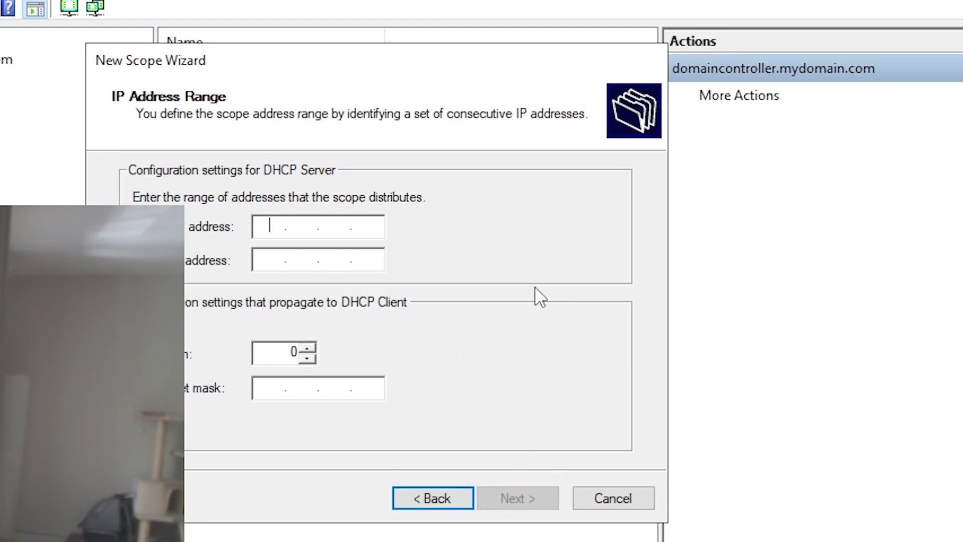
Enter a start address of 172.16.0.1 and an end address of 172.16.0.200
click(271, 224)
text(172.16..)
key(Tab)
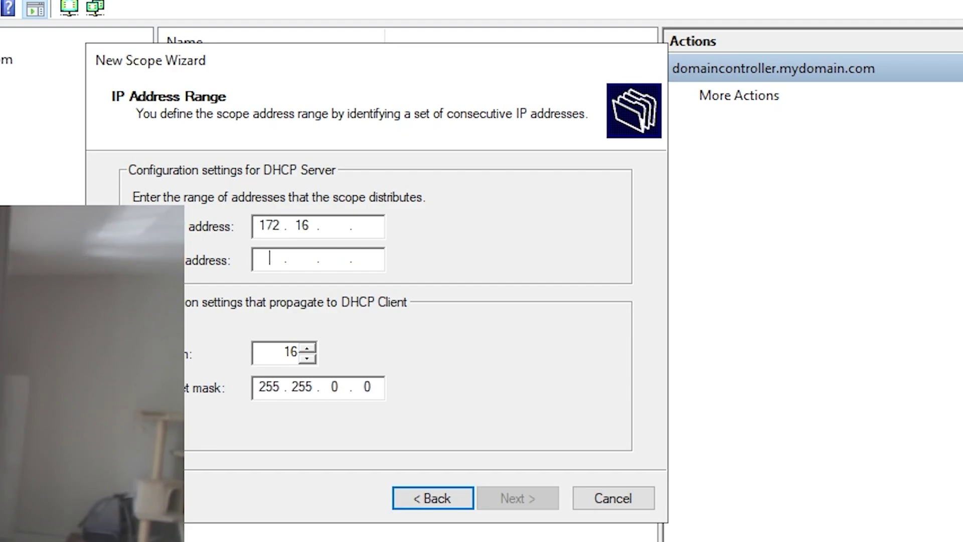
click(335, 225)
text(0)
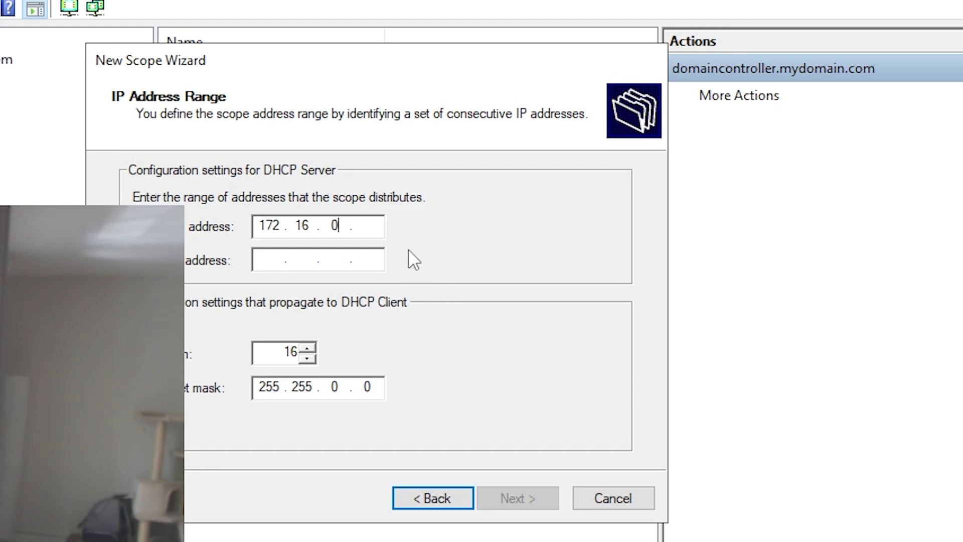
click(373, 227)
text(1)
click(274, 260)
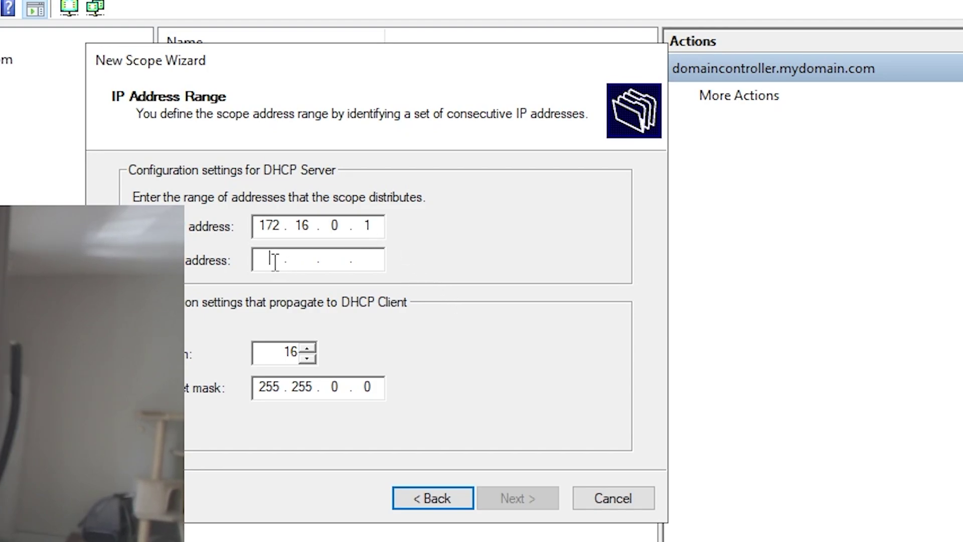
text(17216)
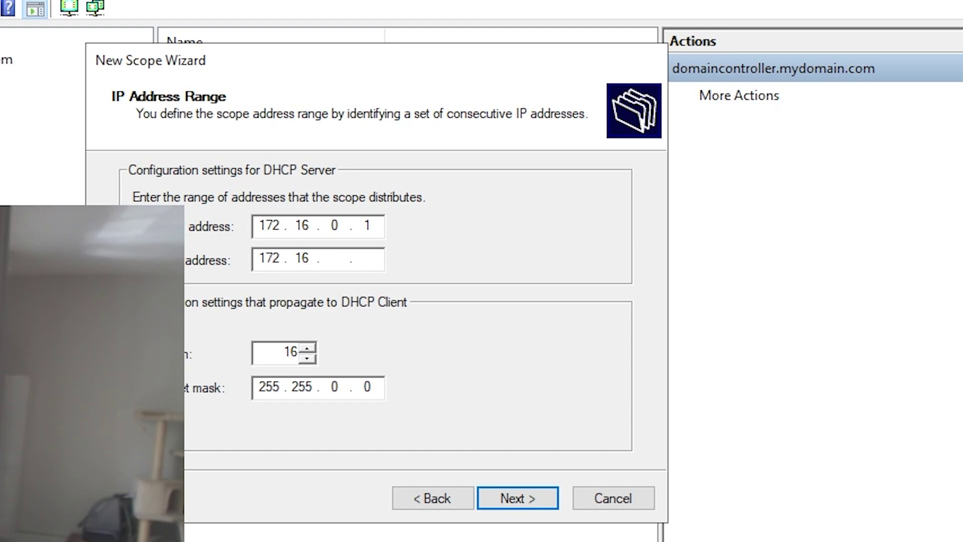
text(0)
text(200)
Change the start address to 172.16.0.100, set prefix length 24, and skip exclusions
click(382, 221)
text(00)
drag(273, 351, 324, 354)
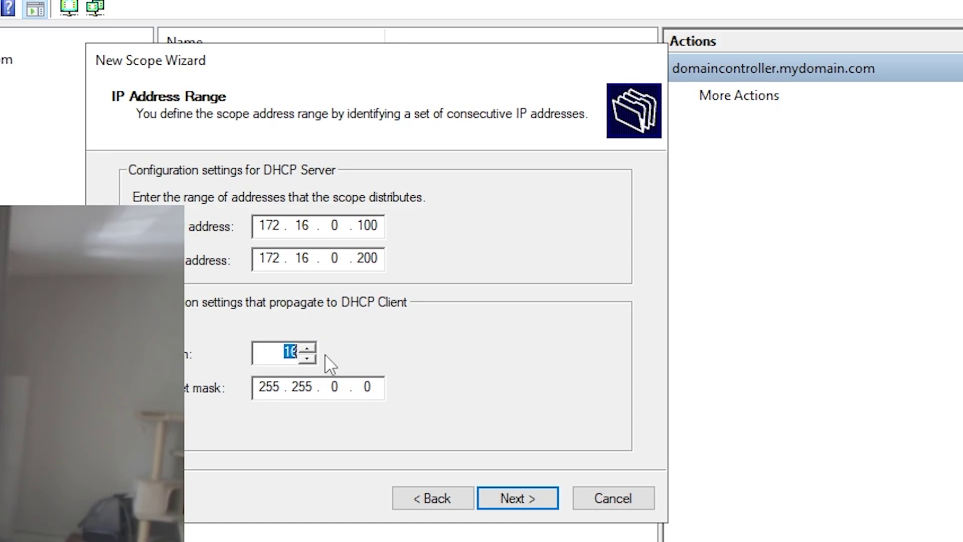
text(24)
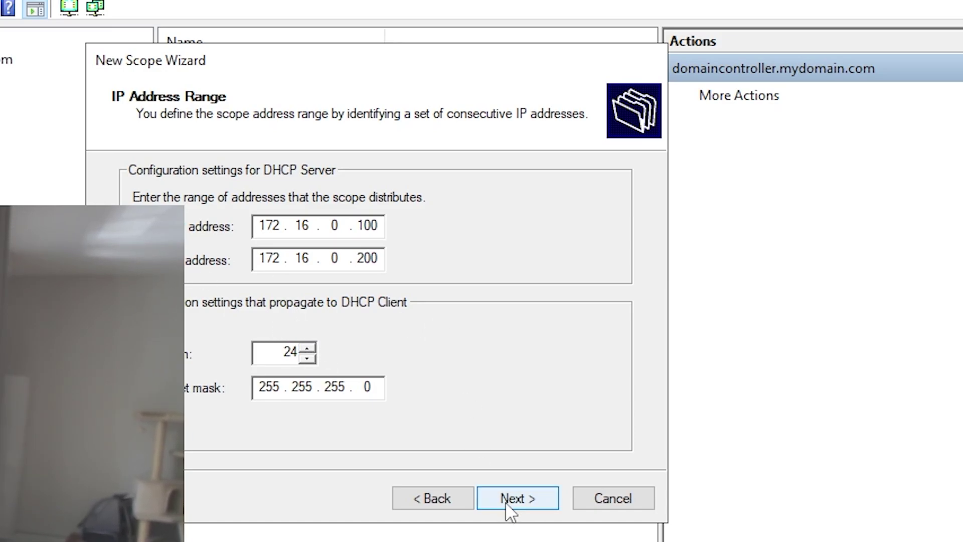
click(507, 499)
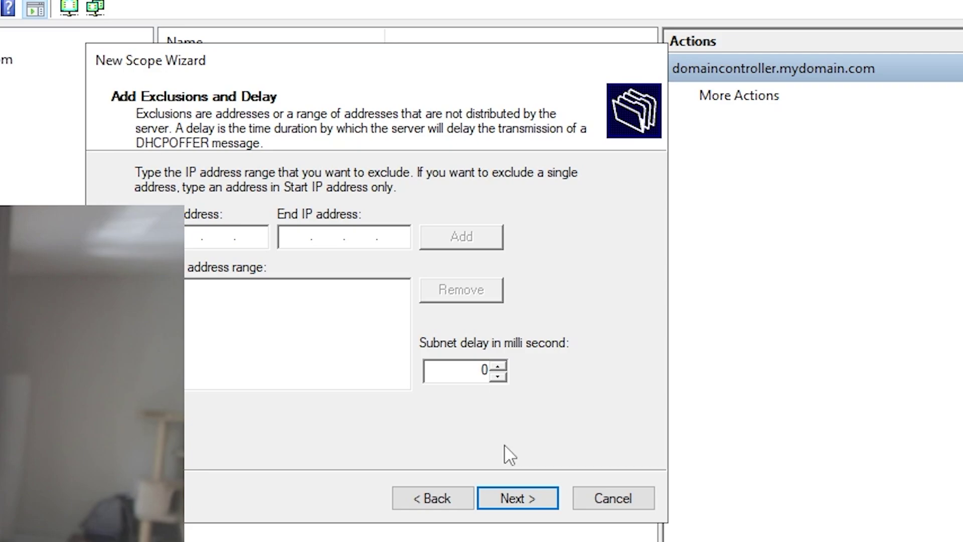
click(528, 493)
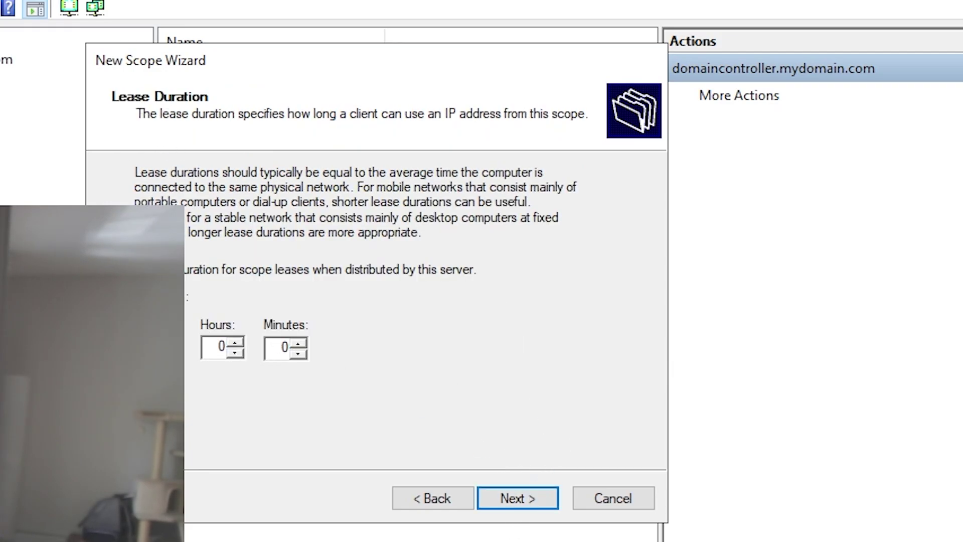
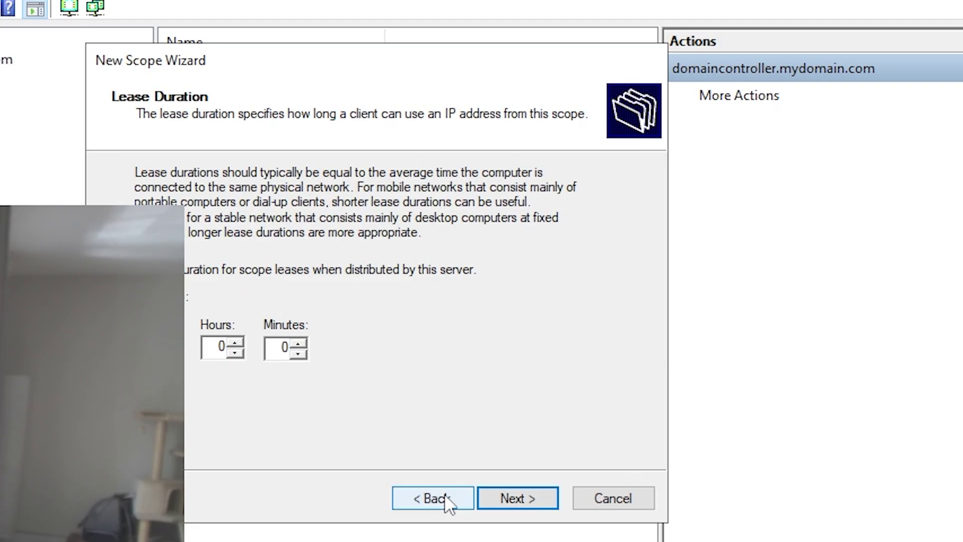
Accept the lease duration and add 172.16.0.1 as the default gateway
click(522, 499)
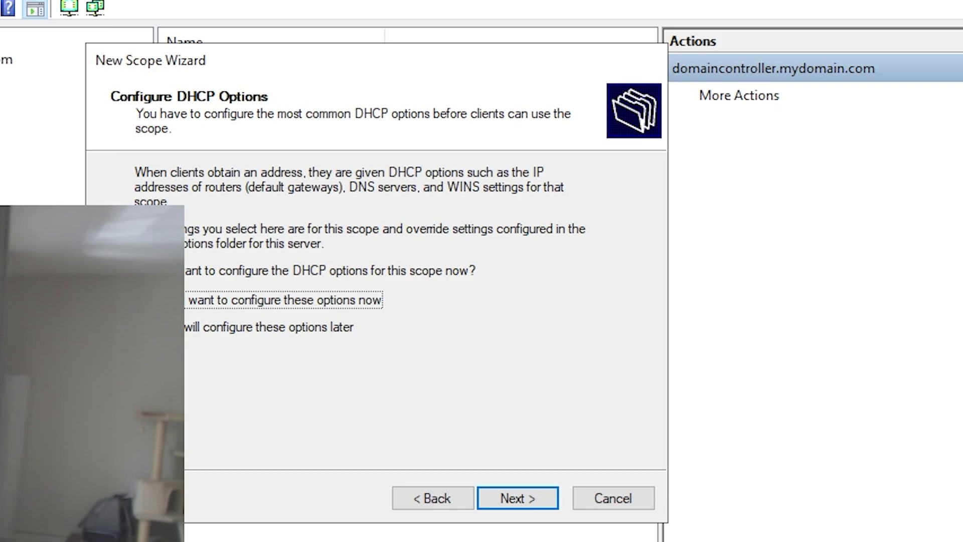
click(518, 498)
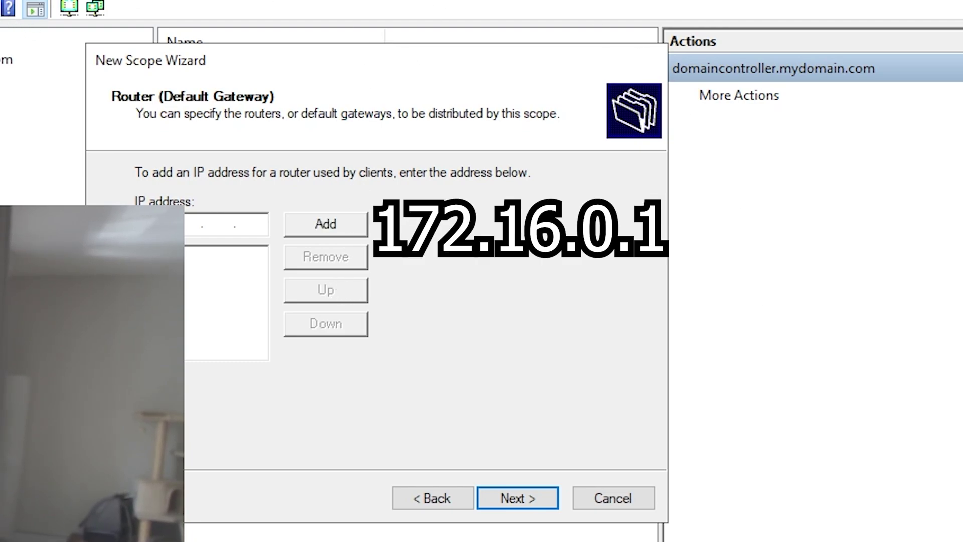
text(16)
key(Tab)
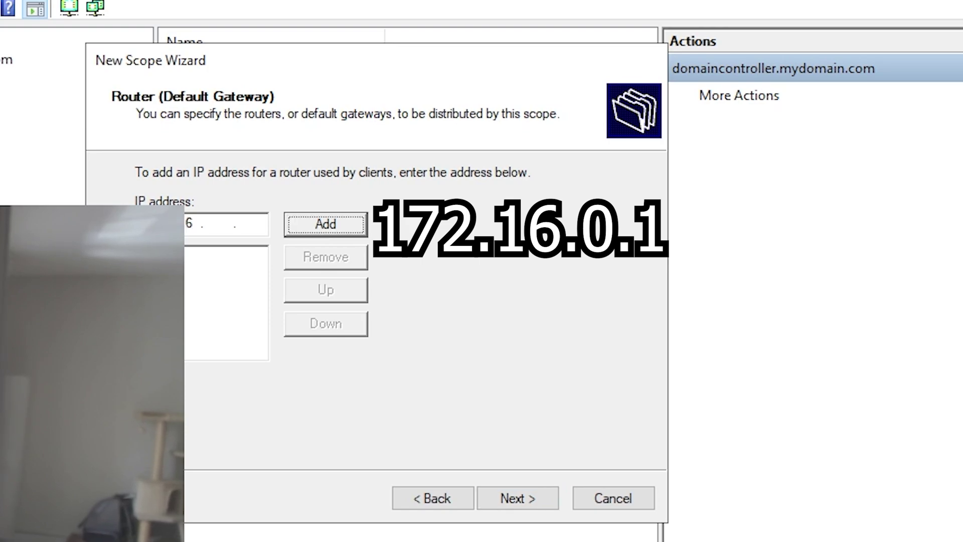
click(221, 224)
text(0.1)
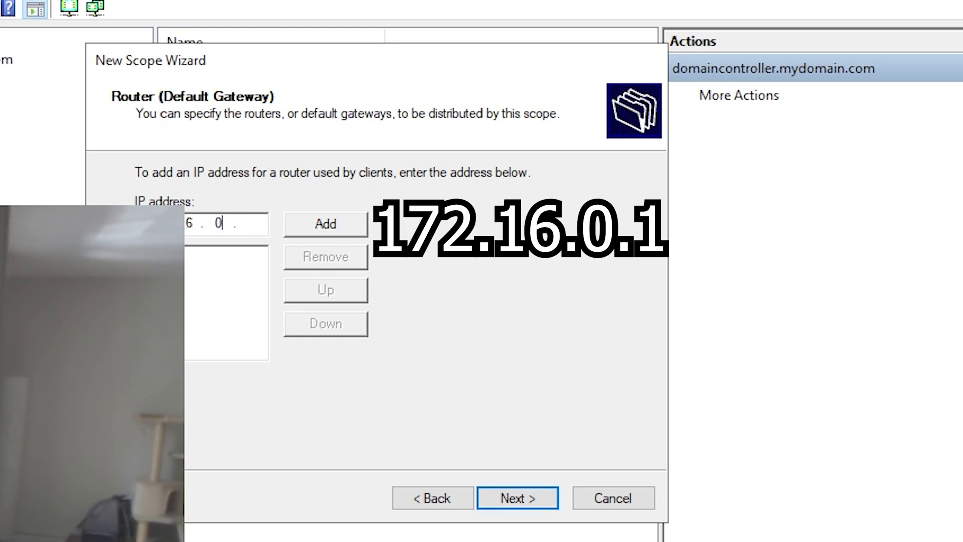
click(351, 223)
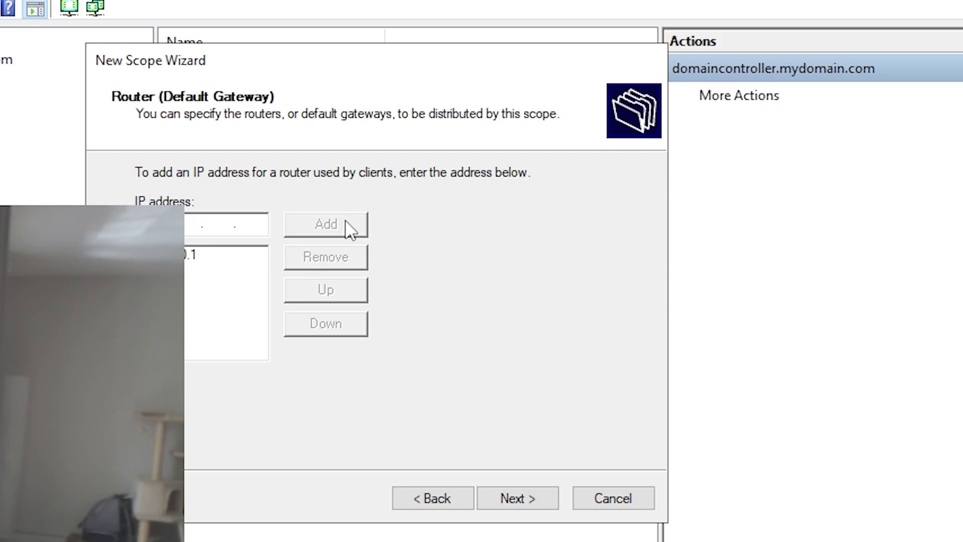
Keep mydomain.com with DNS 10.0.2.15, skip WINS, activate the scope and finish
click(519, 498)
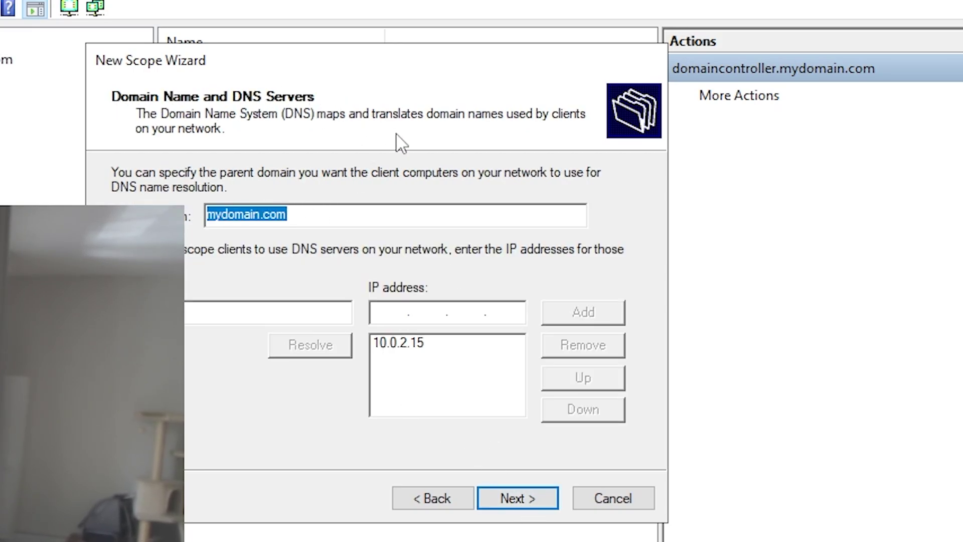
click(374, 208)
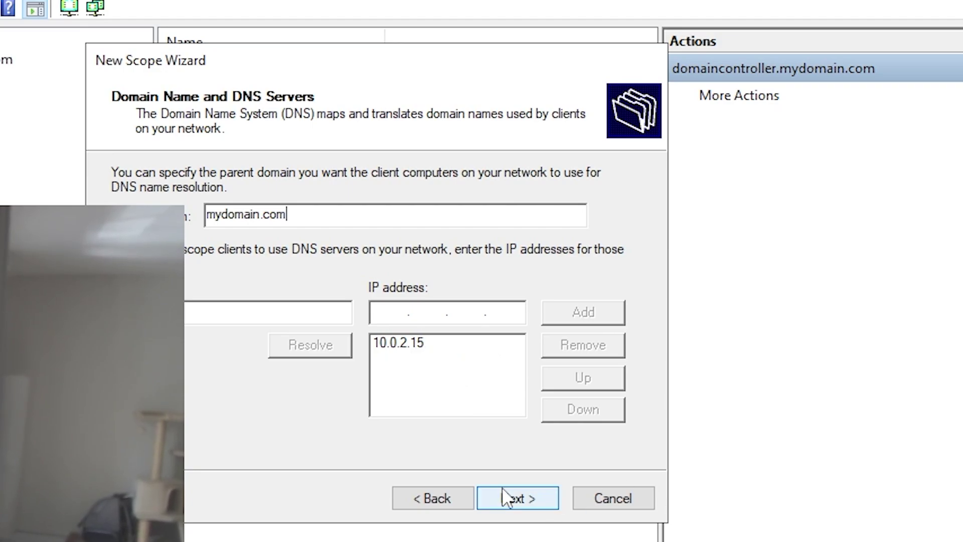
click(521, 499)
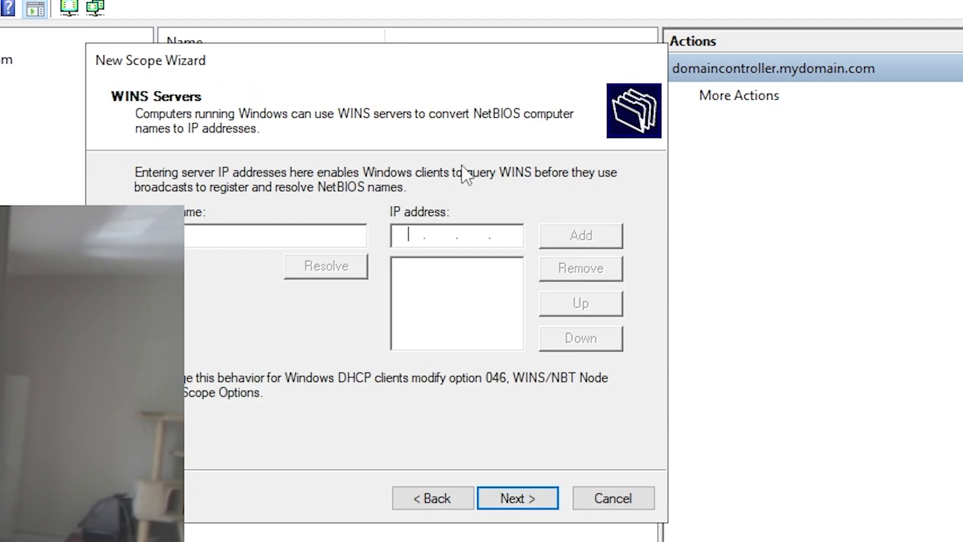
click(494, 495)
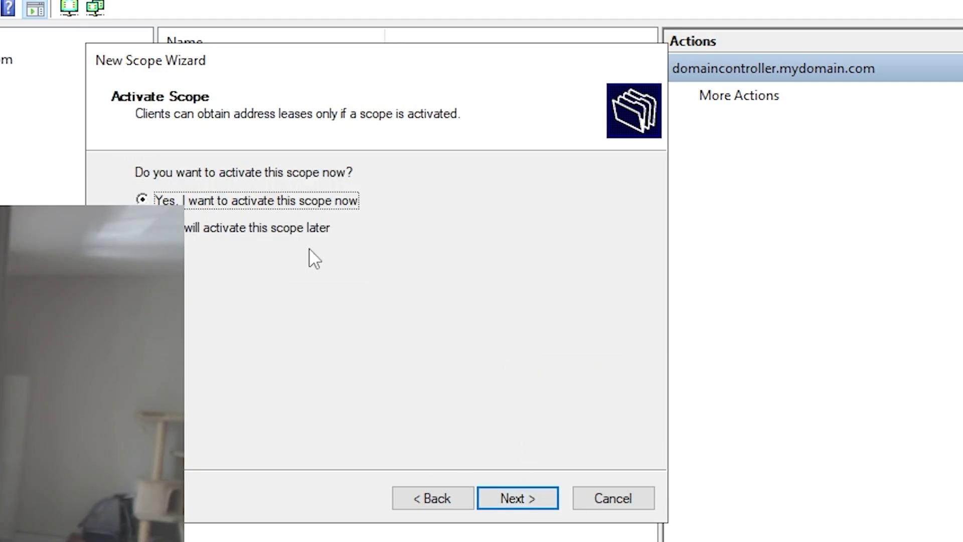
click(540, 498)
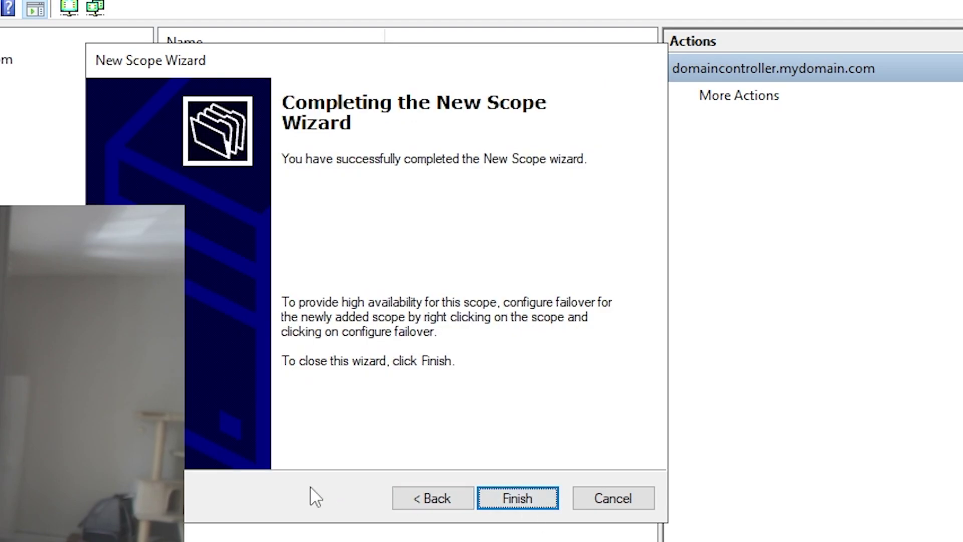
click(531, 495)
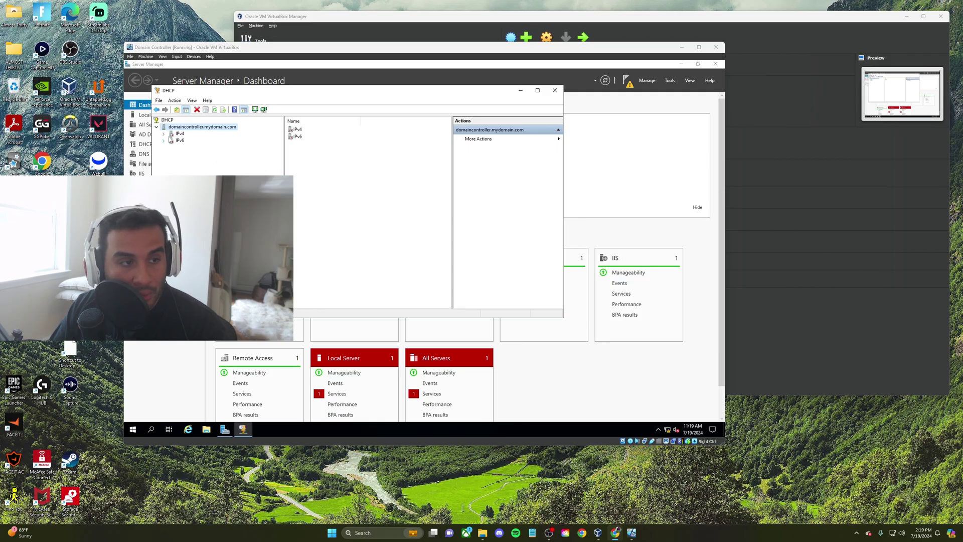
Authorize the DHCP server in the domain
click(164, 134)
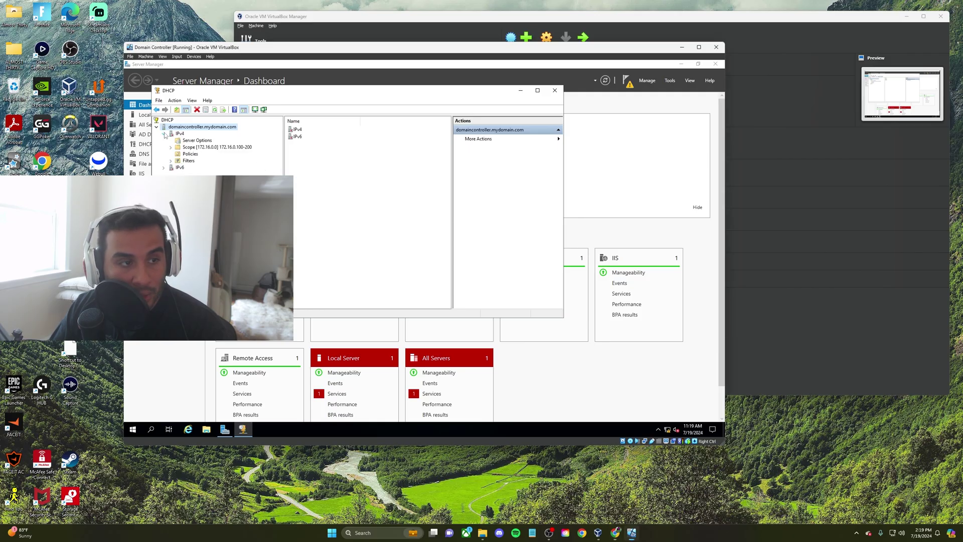
click(163, 134)
right_click(169, 133)
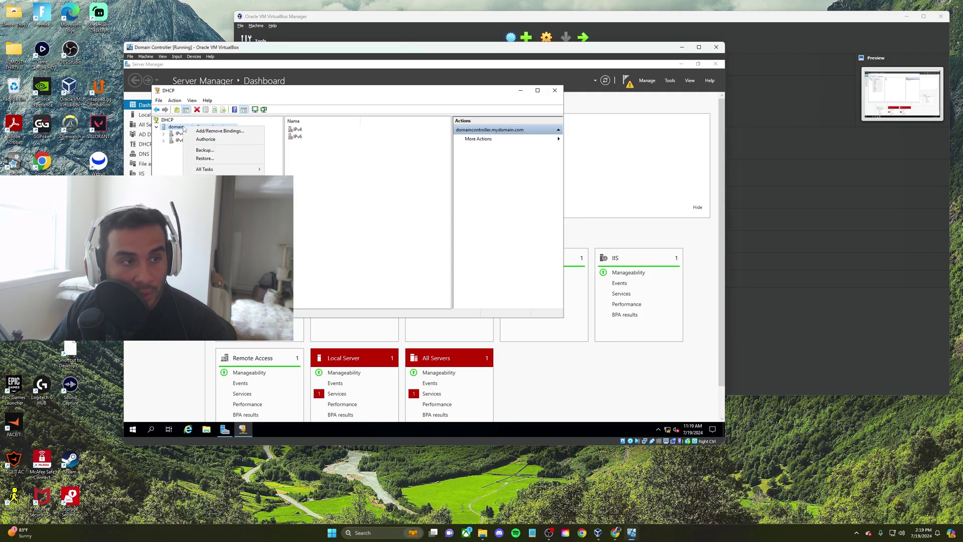
click(215, 142)
Refresh IPv4 and the server so both show active, then check the new scope
right_click(184, 134)
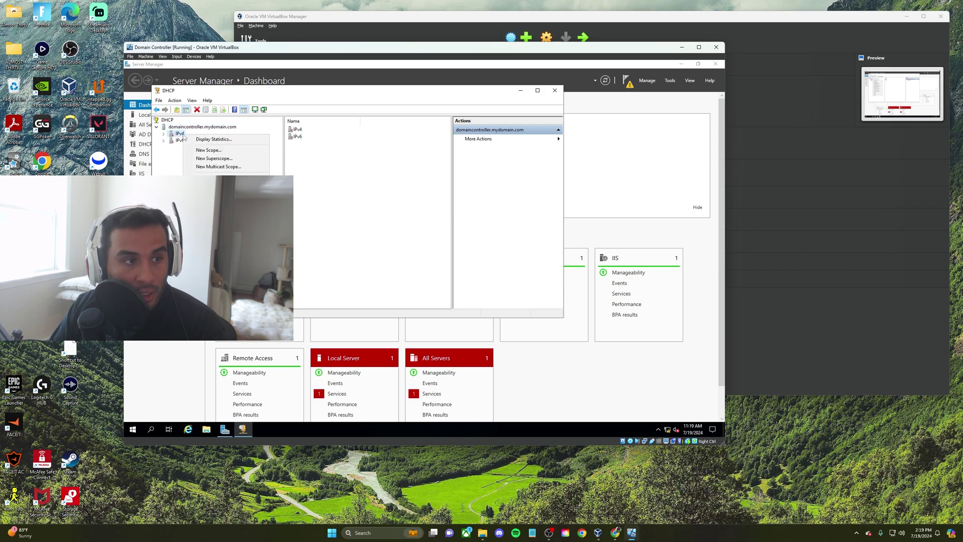
click(203, 245)
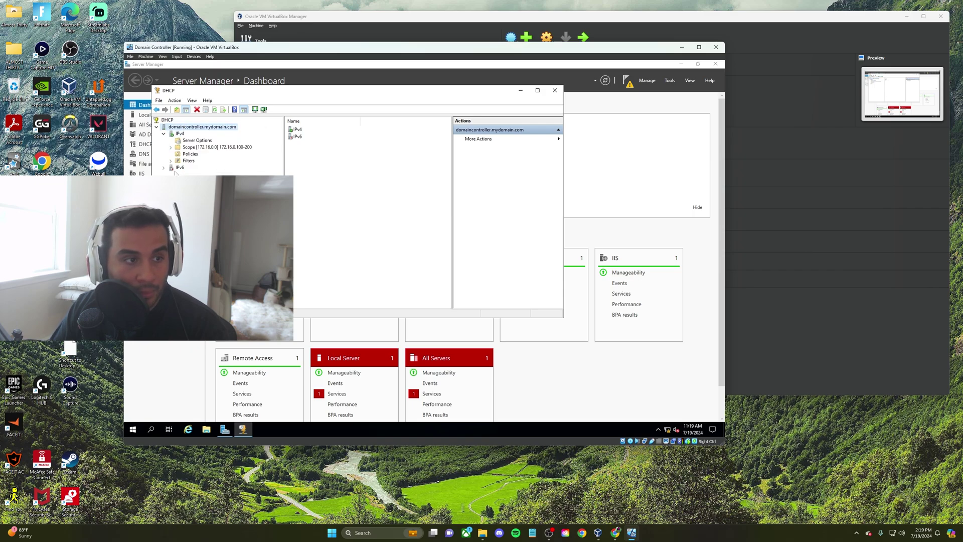
right_click(189, 128)
click(209, 189)
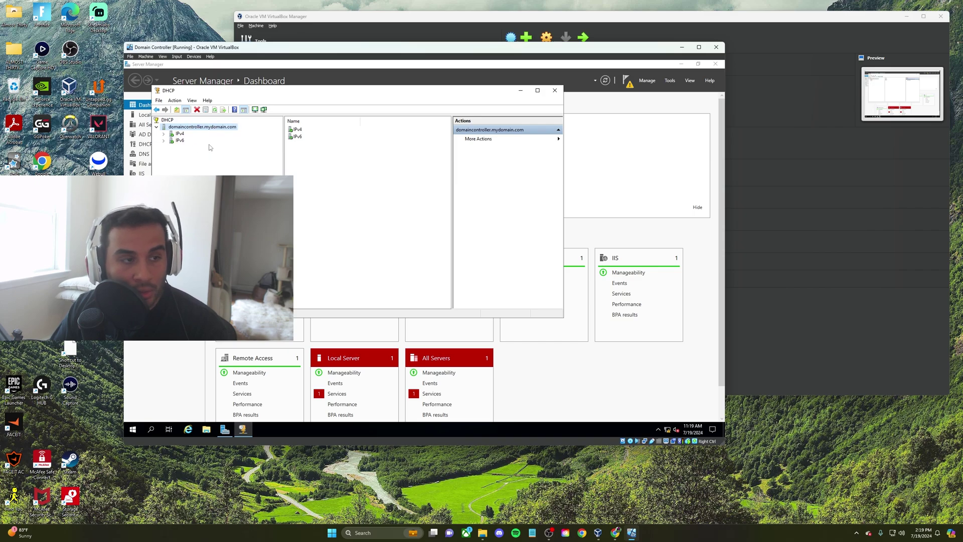
click(164, 134)
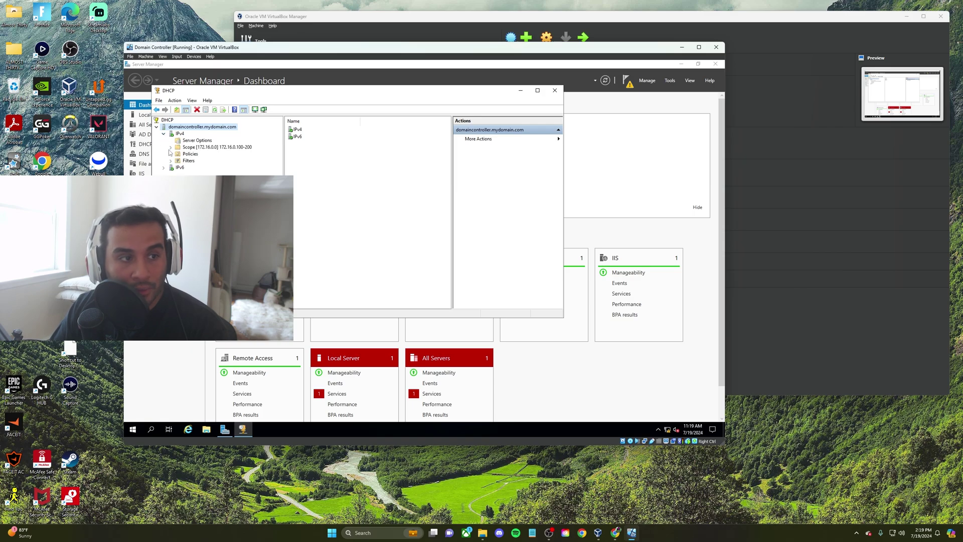
click(163, 134)
drag(334, 87, 424, 119)
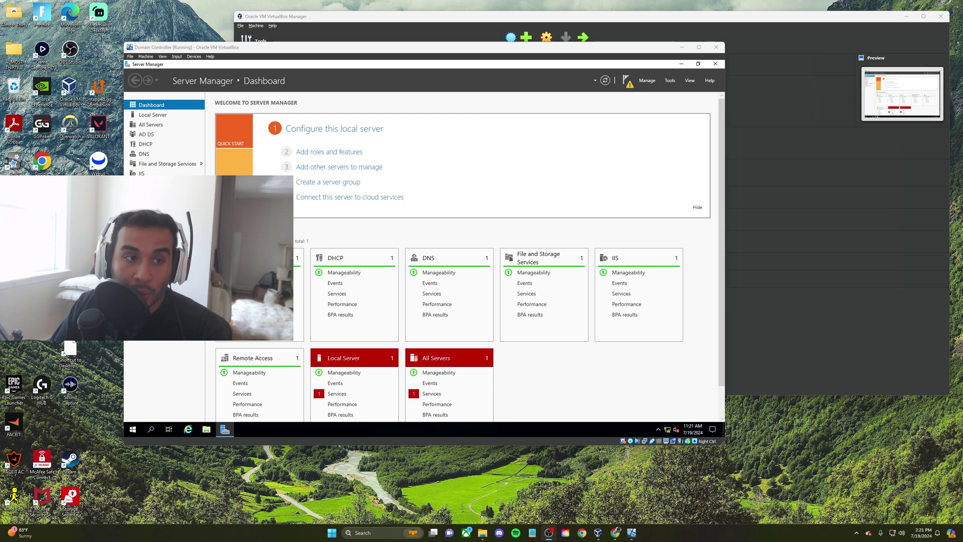
Drag AD_PS-master.zip from the host into the VM, dismissing the transfer errors
click(678, 64)
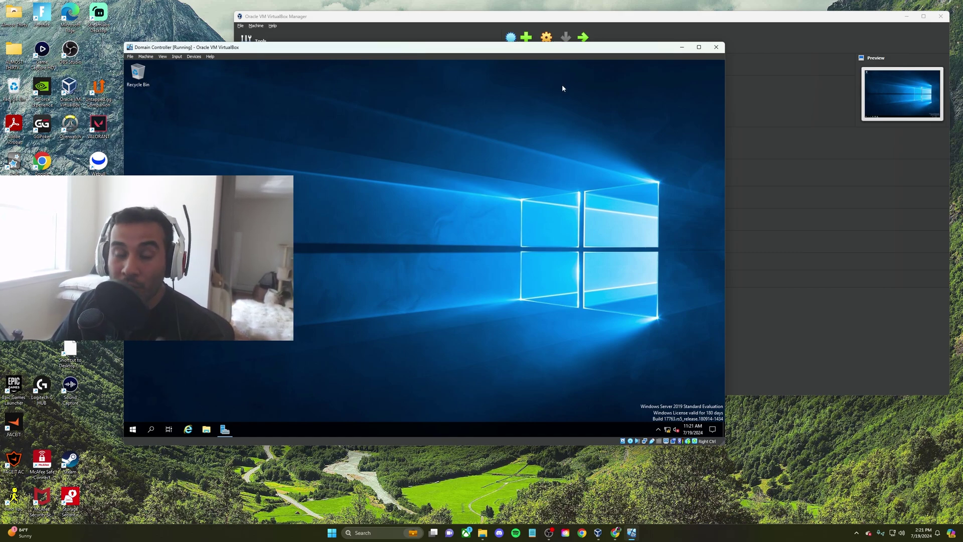
drag(962, 203, 769, 204)
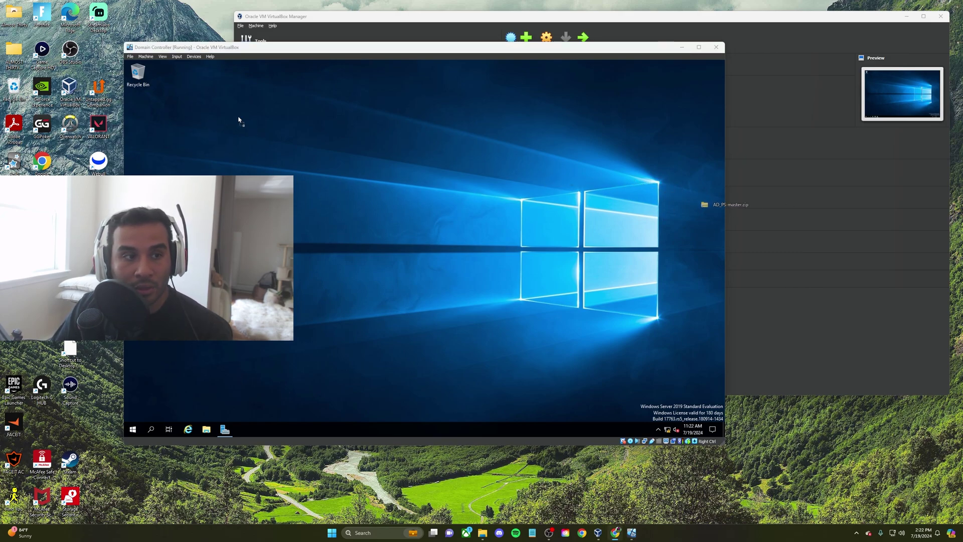
drag(239, 120, 239, 121)
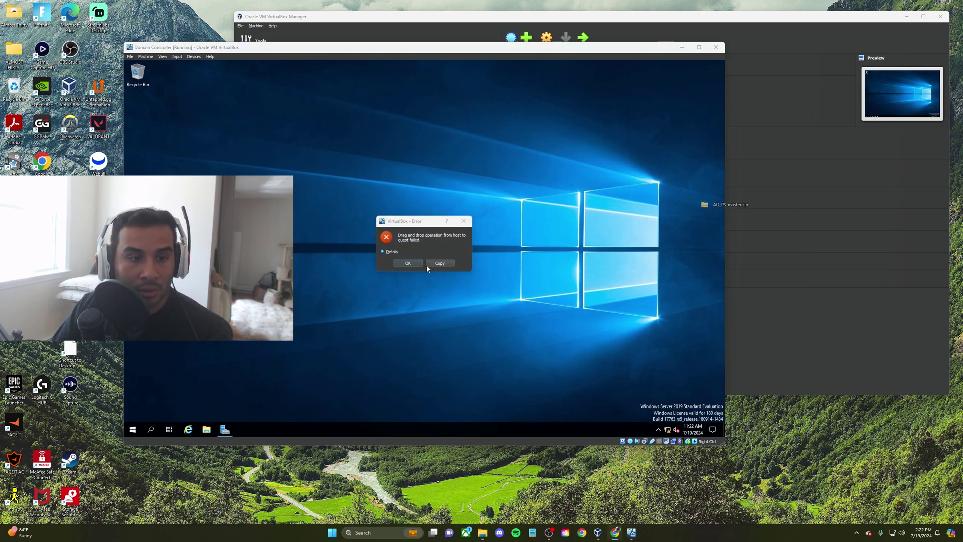
click(408, 264)
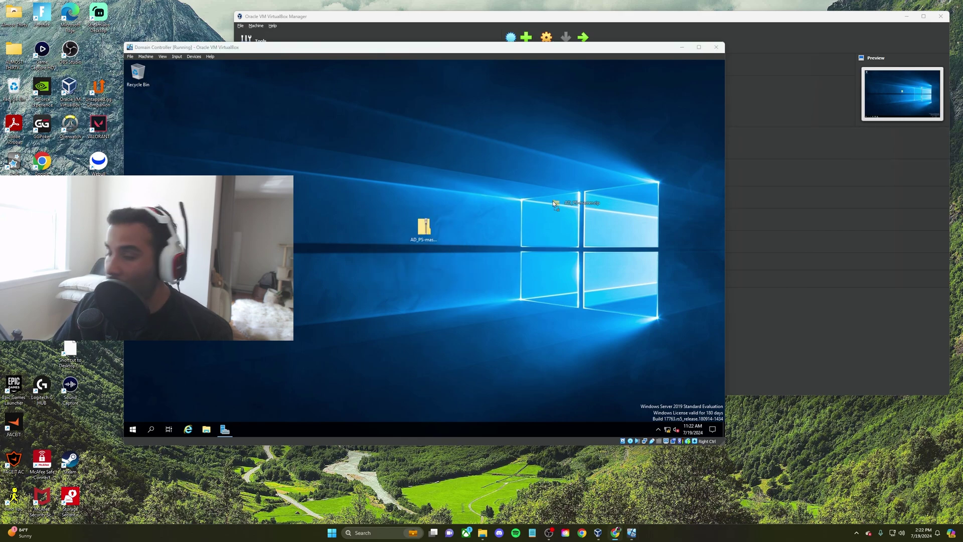
drag(554, 203, 704, 189)
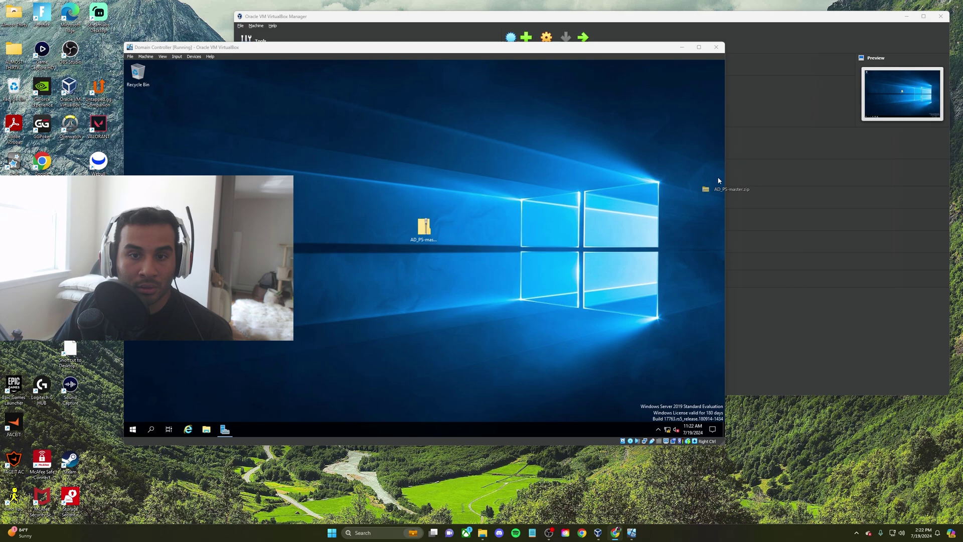
click(415, 265)
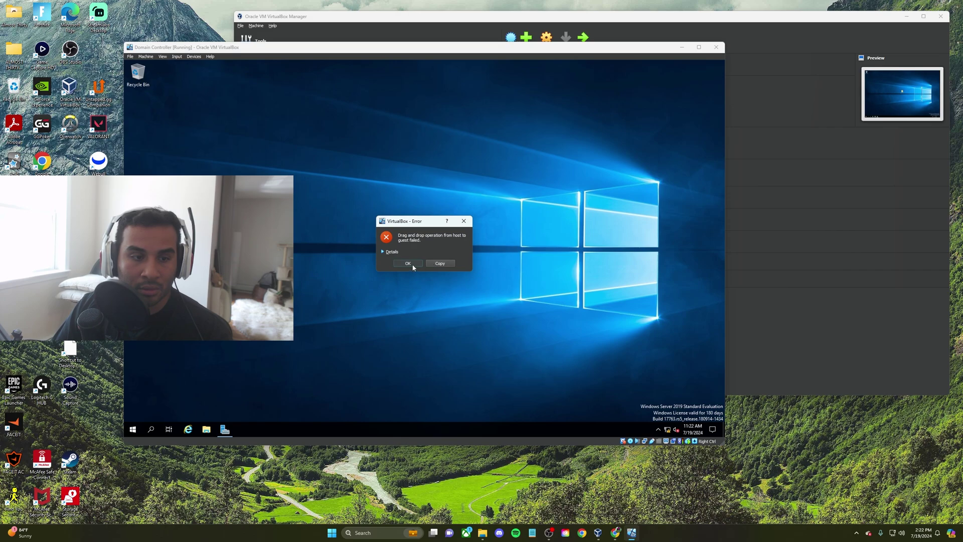
click(414, 265)
Place the zip at the desktop's top-left and open it
drag(421, 228, 167, 73)
double_click(167, 73)
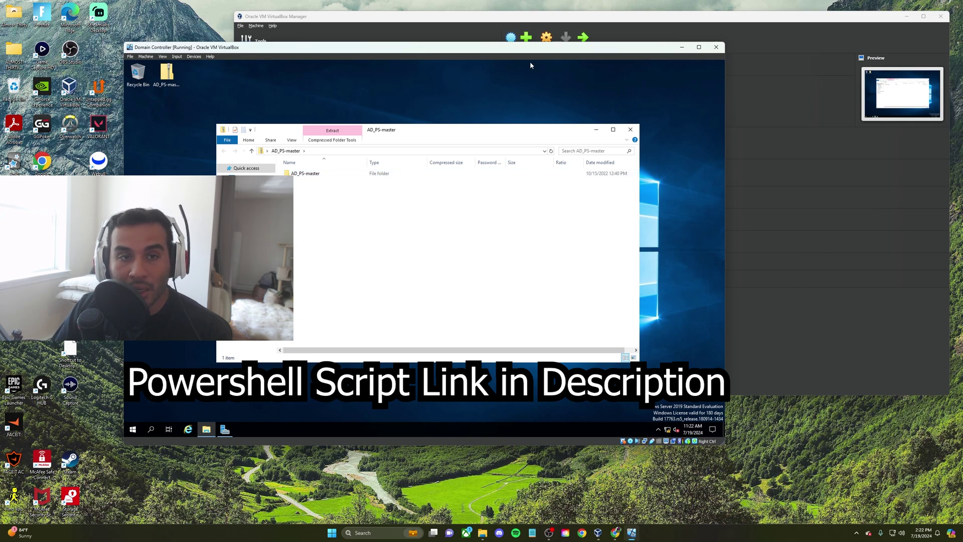
drag(541, 132, 572, 166)
Review the Domain Controller VM's storage, display and drag-and-drop settings, then close VirtualBox Manager
drag(540, 51, 586, 140)
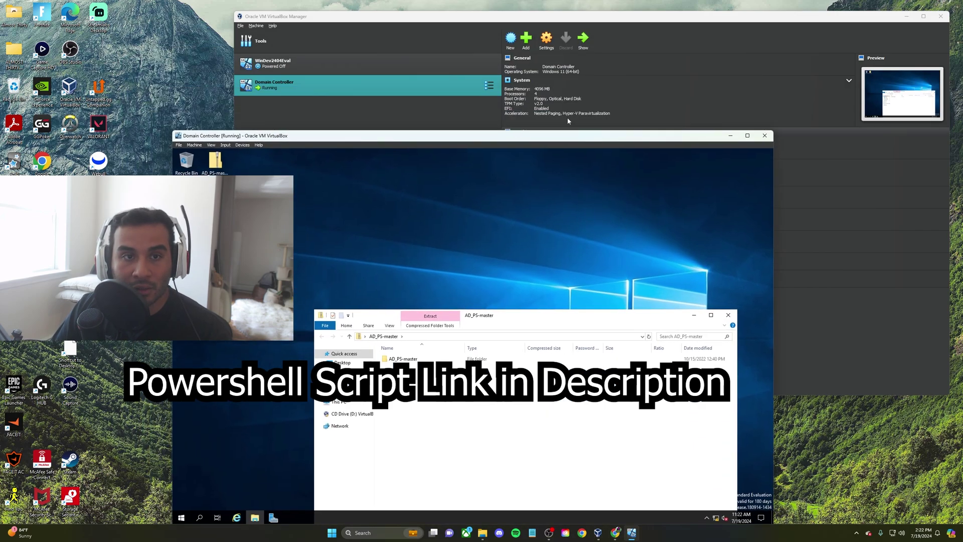
click(546, 40)
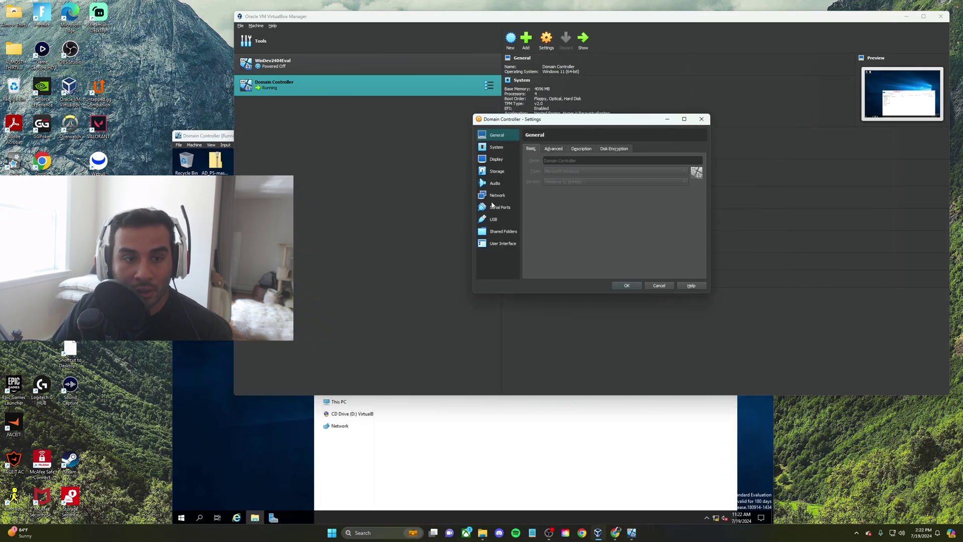
click(495, 172)
click(496, 160)
click(498, 139)
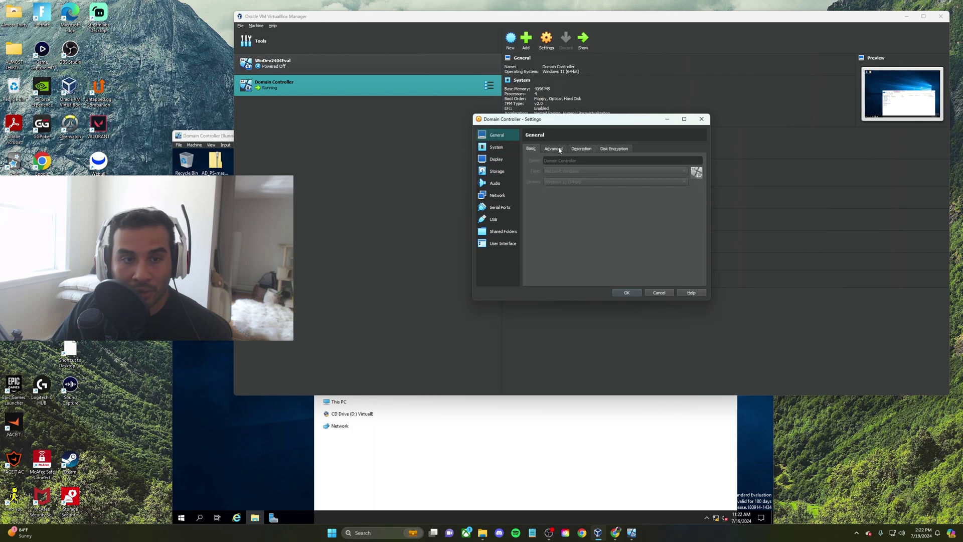
click(558, 149)
click(704, 120)
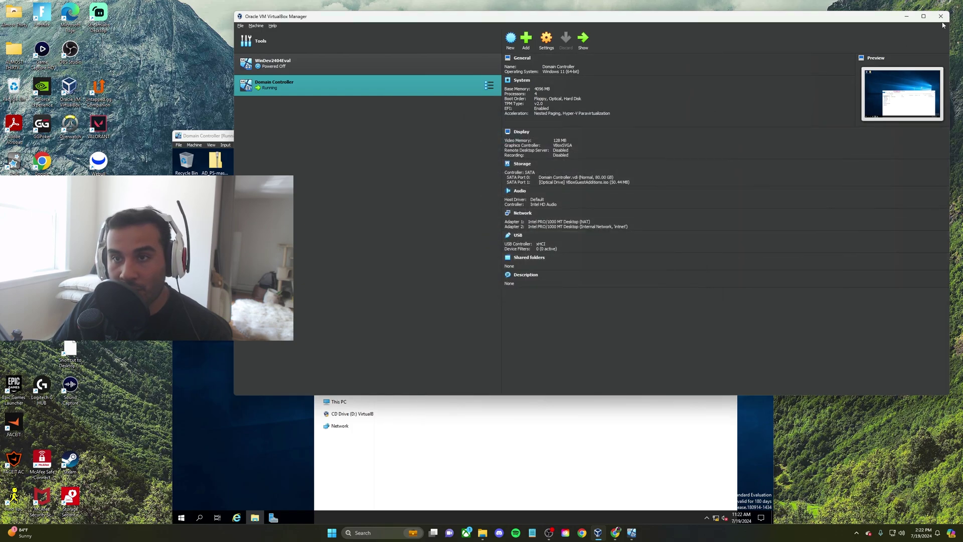
click(941, 16)
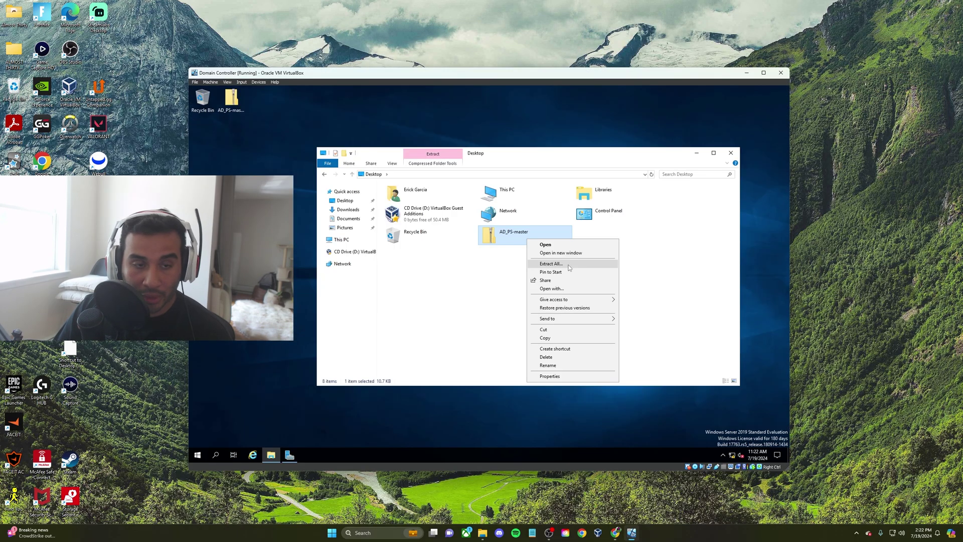
Extract the zip into an AD_PS-master folder, delete the zip, and close the extracted folder window
click(533, 267)
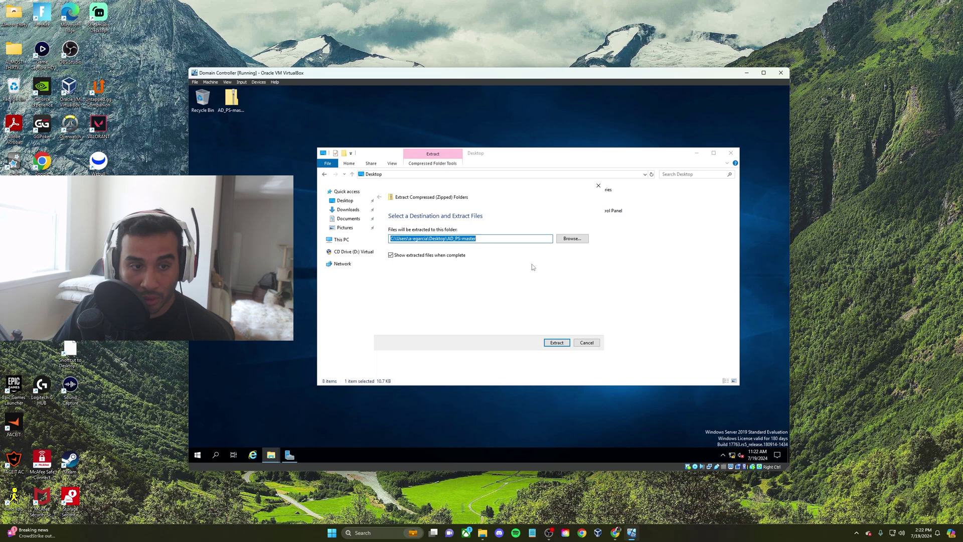
click(556, 343)
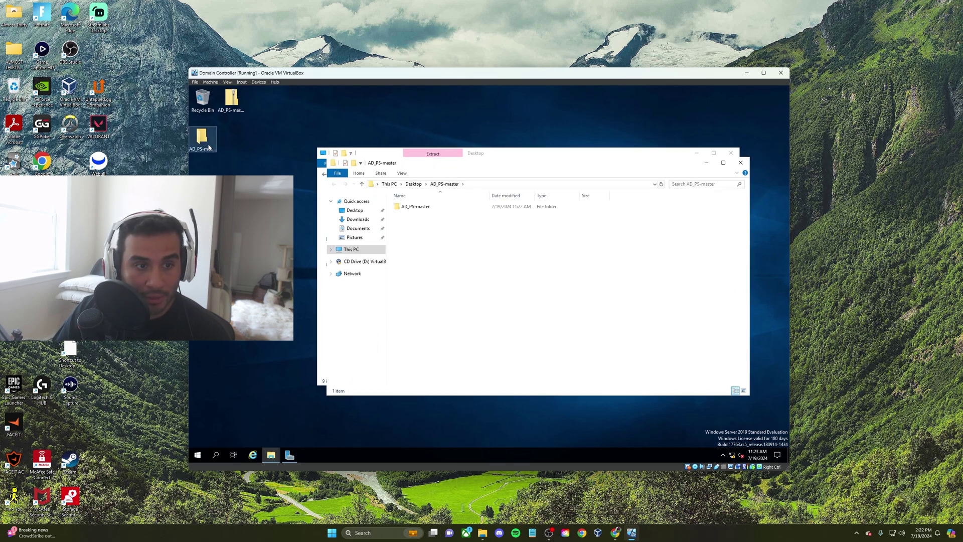
right_click(243, 101)
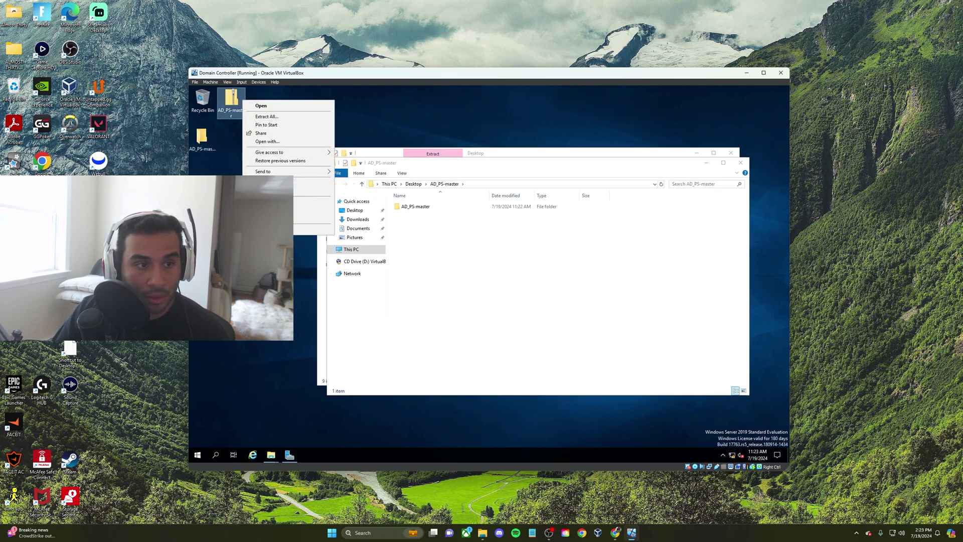
click(271, 210)
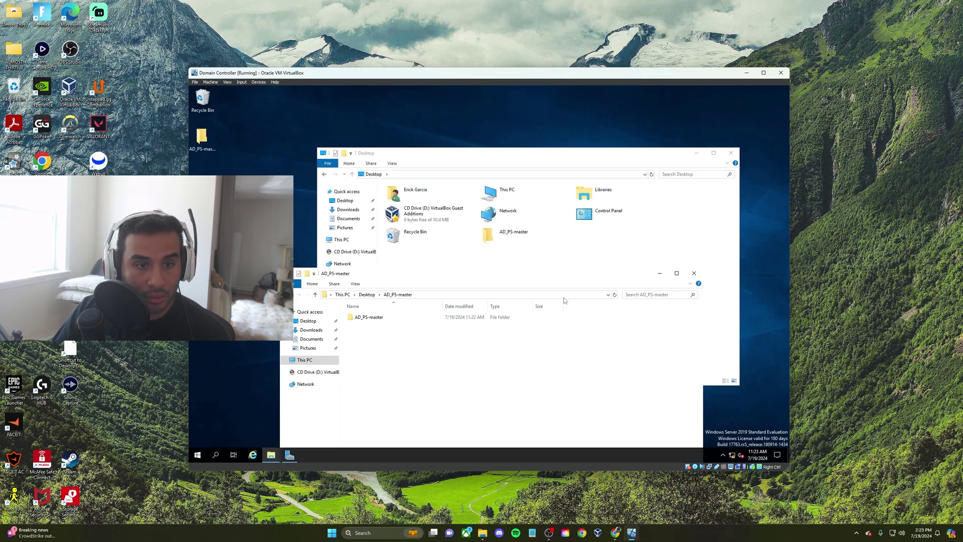
click(694, 273)
click(509, 235)
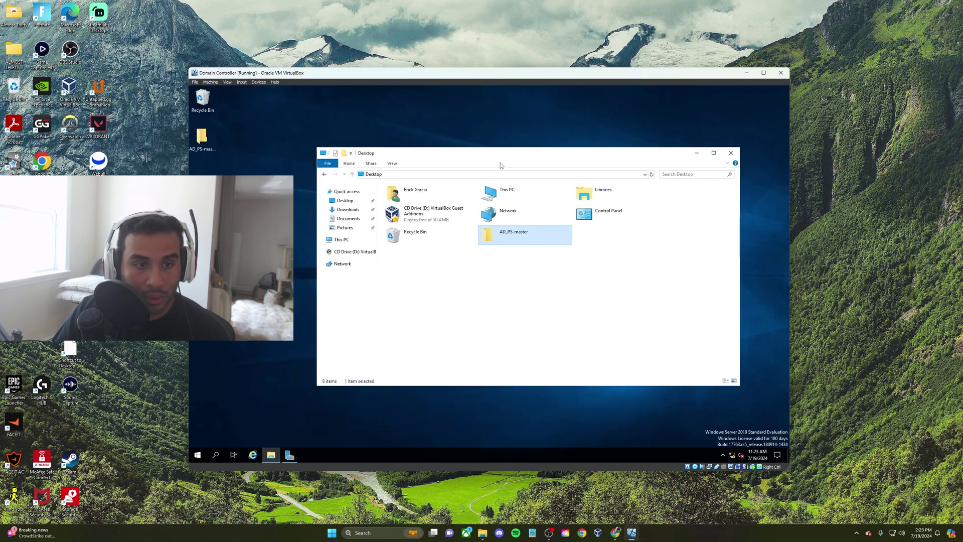
drag(448, 158, 398, 144)
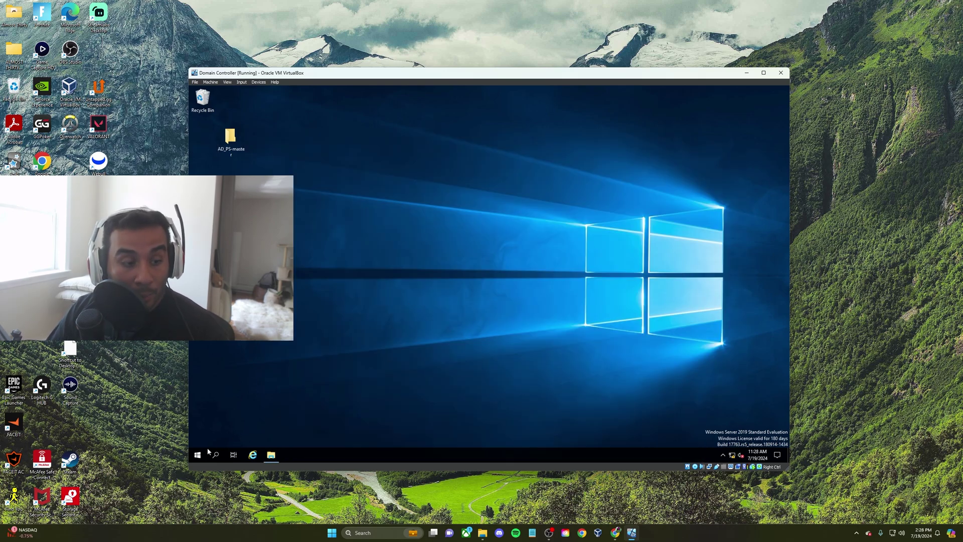
Run Windows PowerShell ISE as administrator and open 1_CREATE_USERS.ps1 from AD_PS-master
click(198, 455)
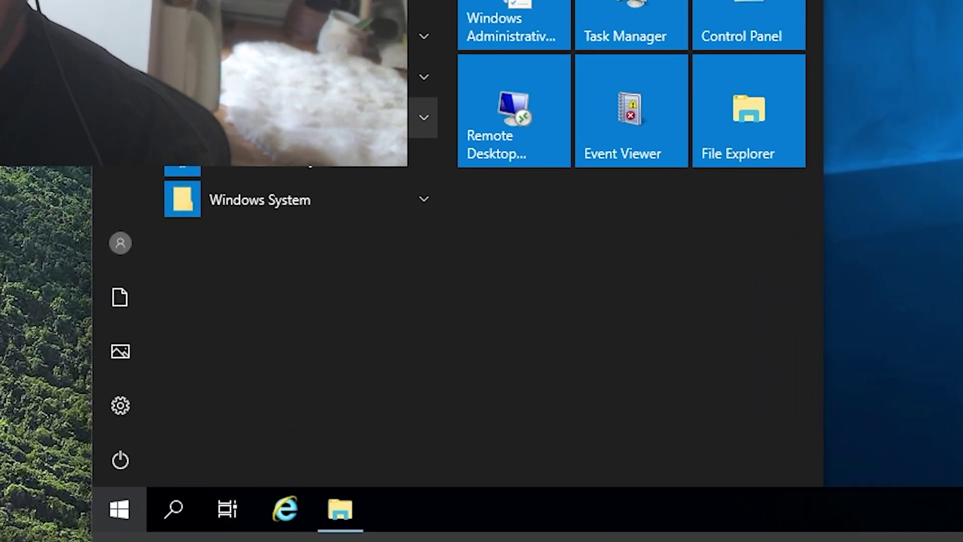
click(420, 117)
right_click(326, 242)
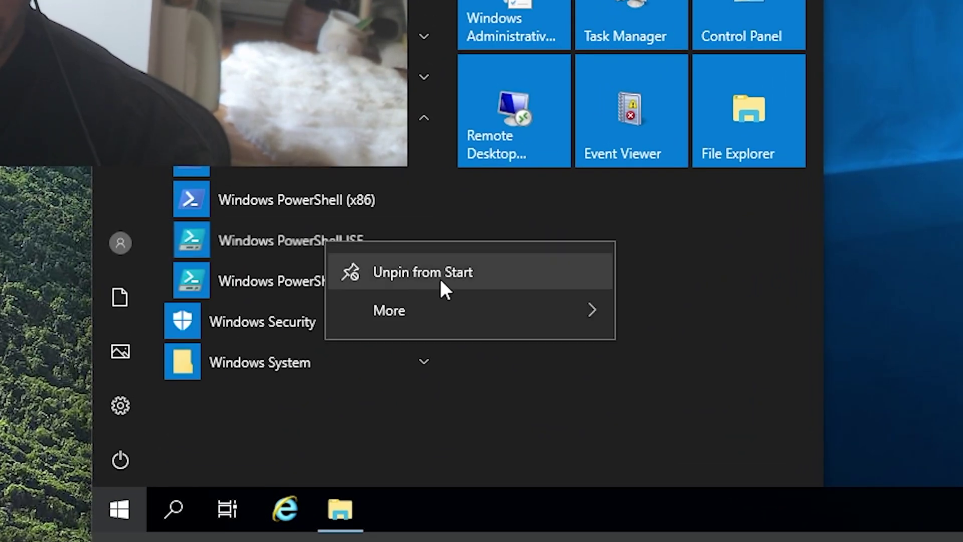
mouse_move(471, 320)
click(753, 400)
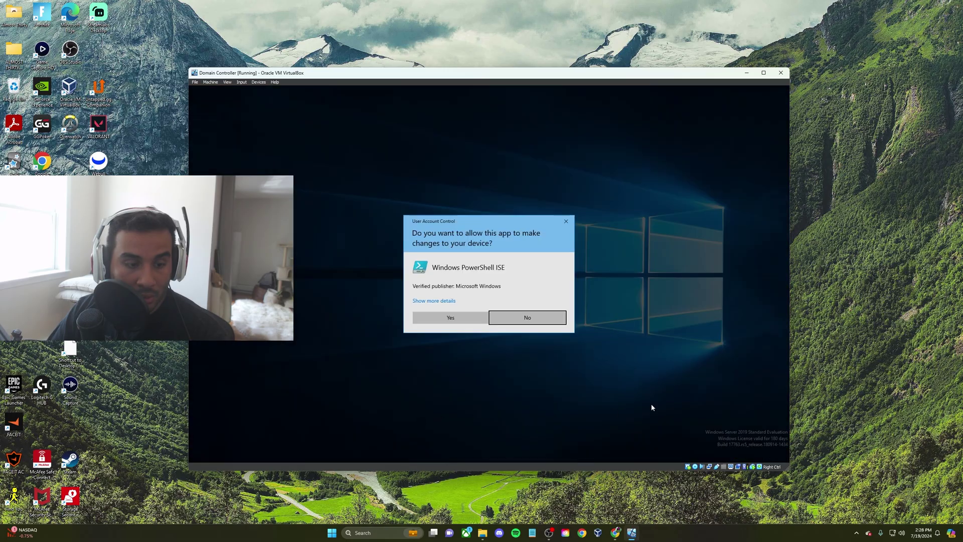
click(450, 317)
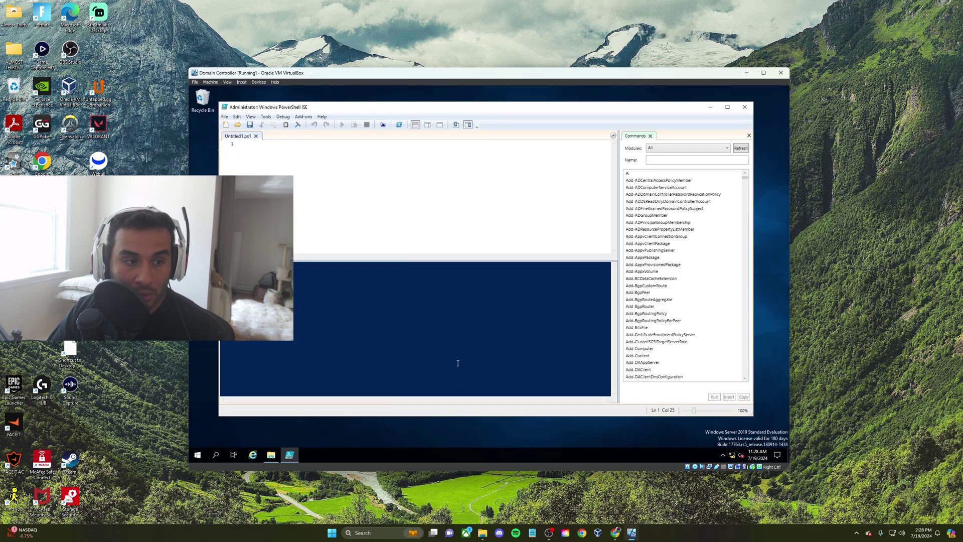
click(238, 125)
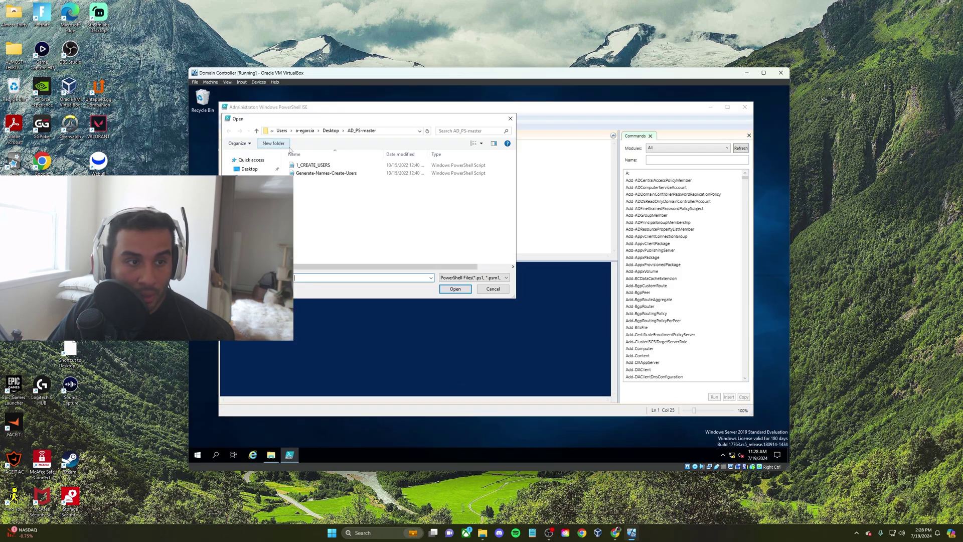
double_click(317, 165)
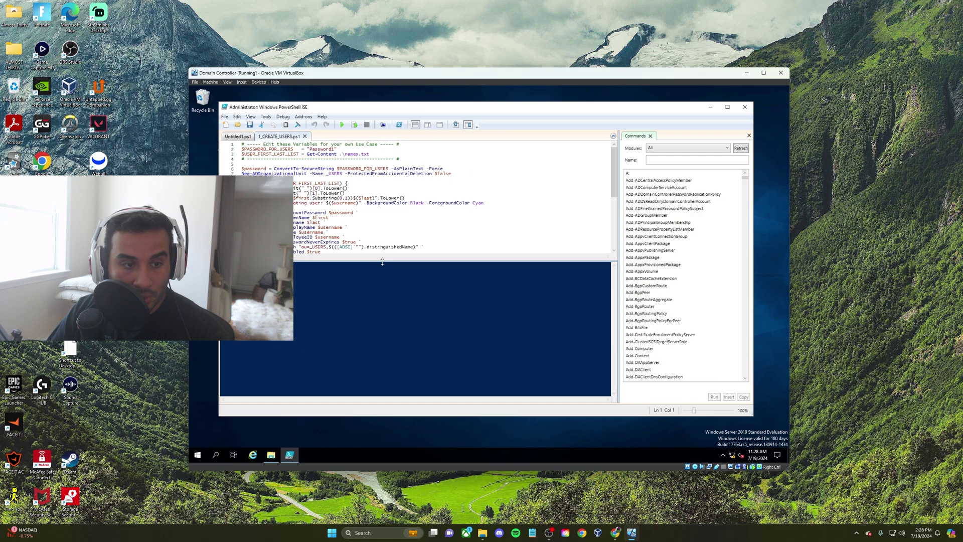
drag(382, 262, 382, 249)
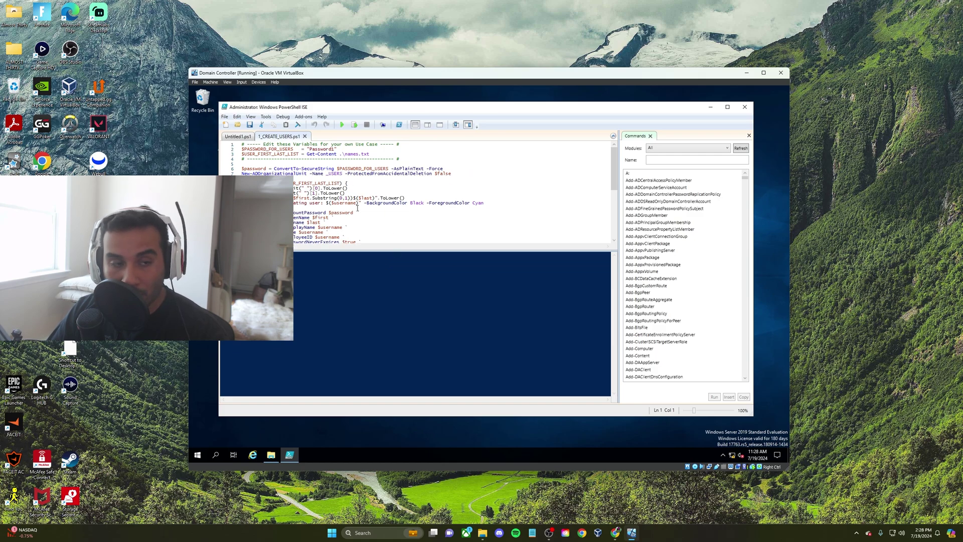
Run Set-ExecutionPolicy Unrestricted in the ISE console and answer Yes to All
scroll(328, 197, down, 1)
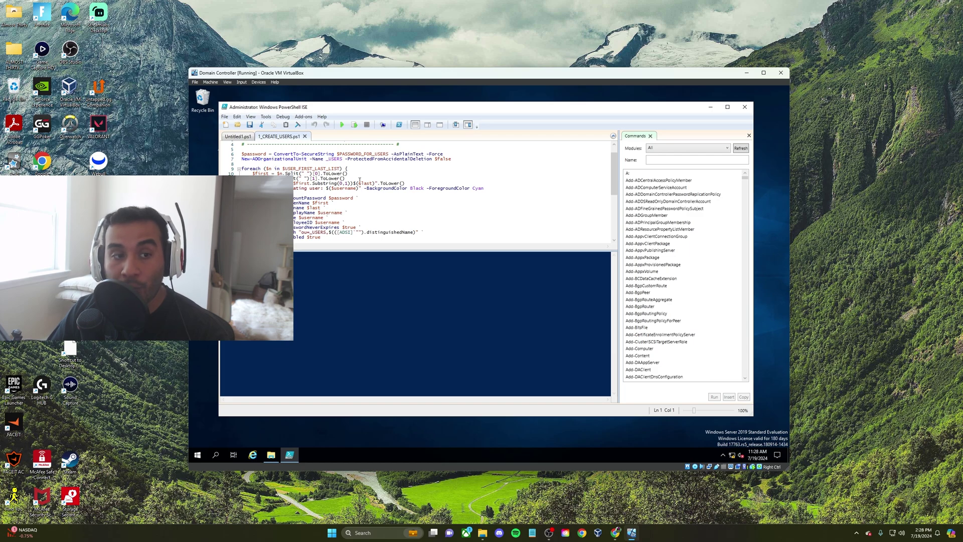
click(317, 183)
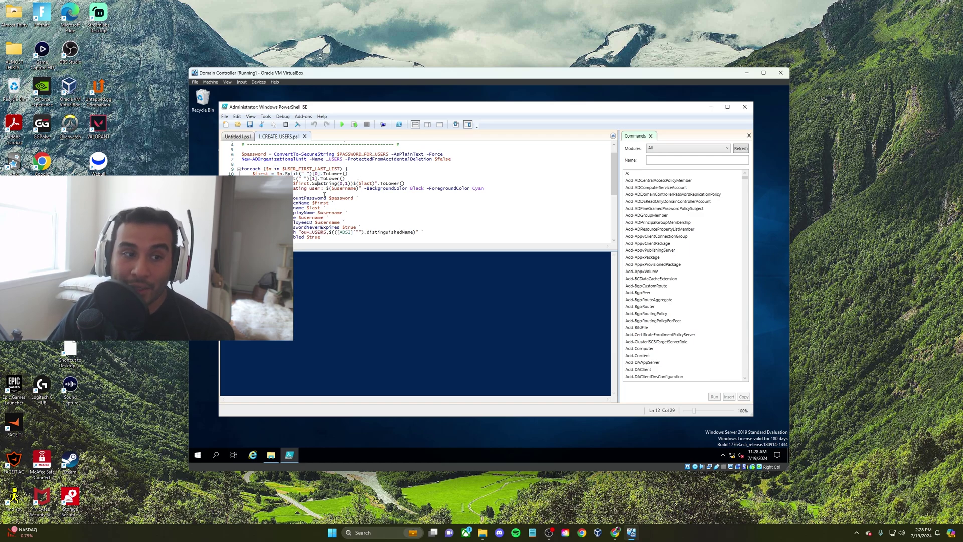
drag(356, 252, 356, 261)
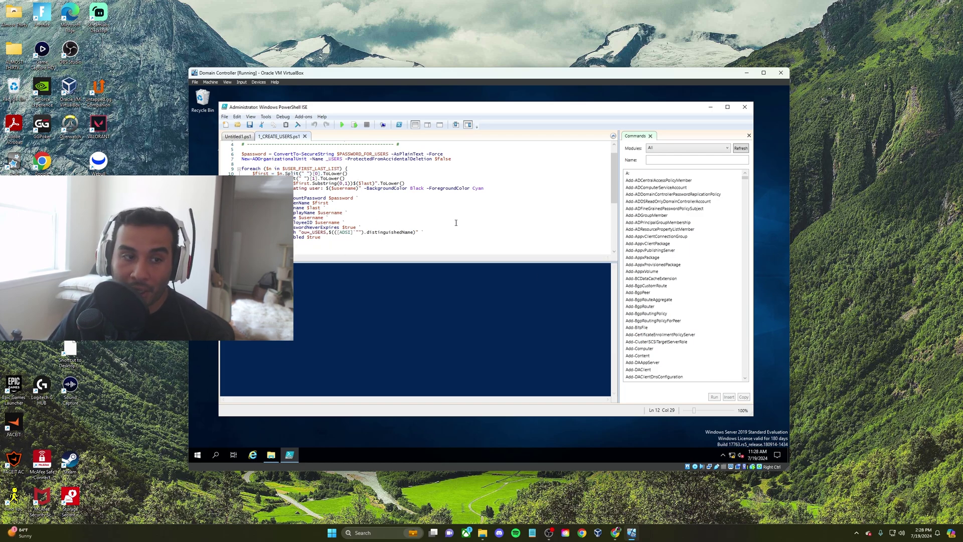
click(328, 265)
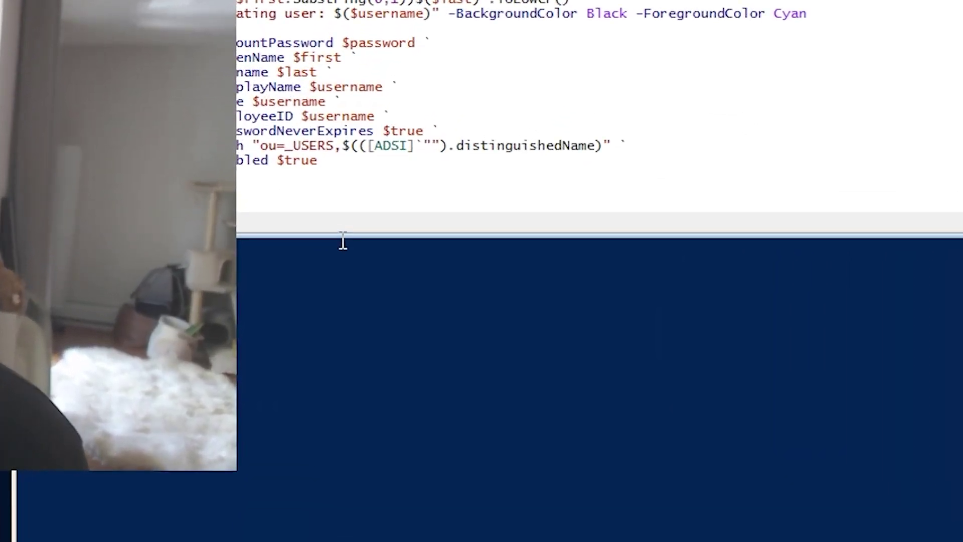
text(se)
text(t-ex)
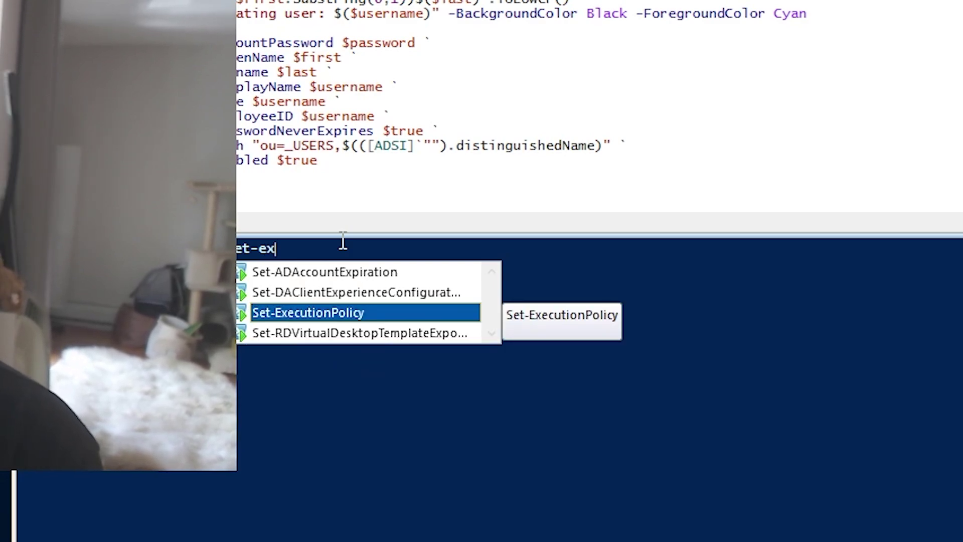
key(Return)
text(UNr)
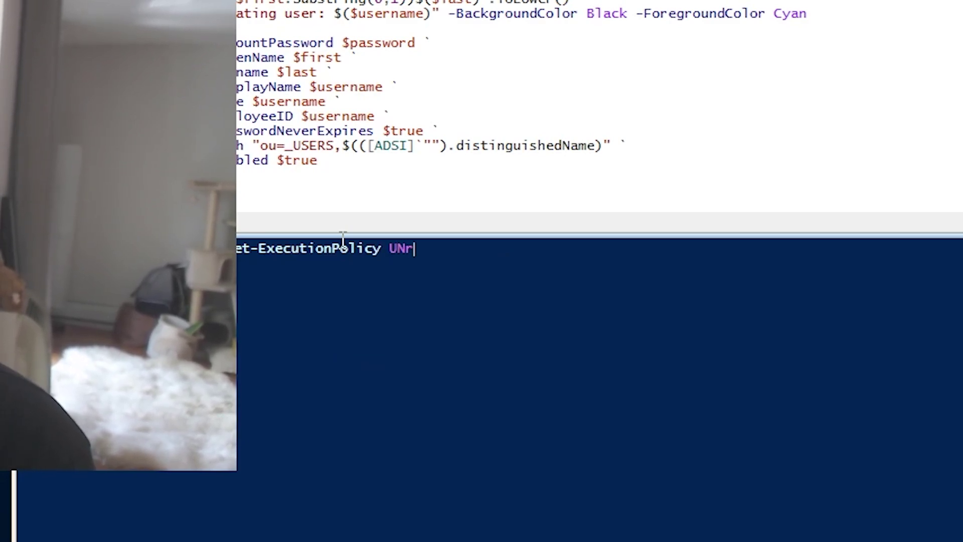
key(BackSpace)
key(BackSpace)
text(nrestricted)
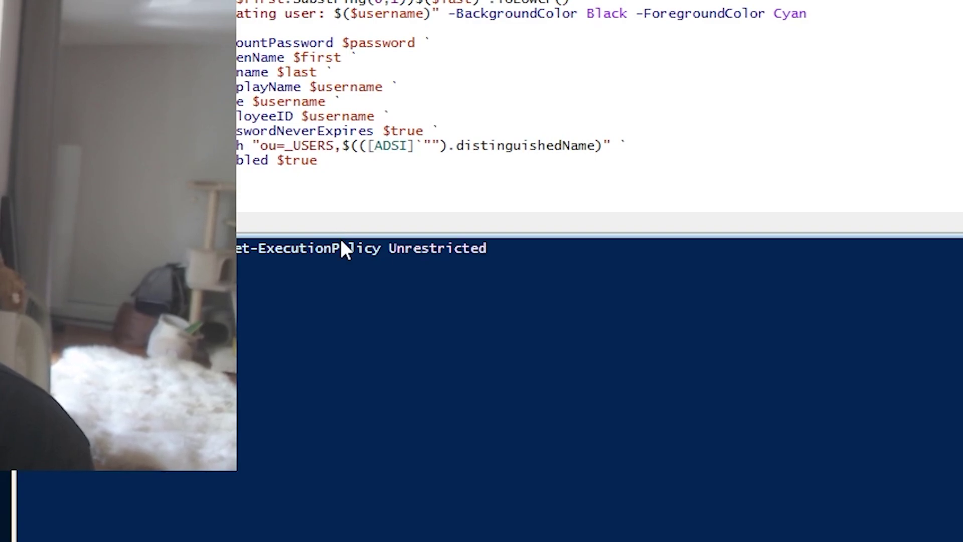
key(Return)
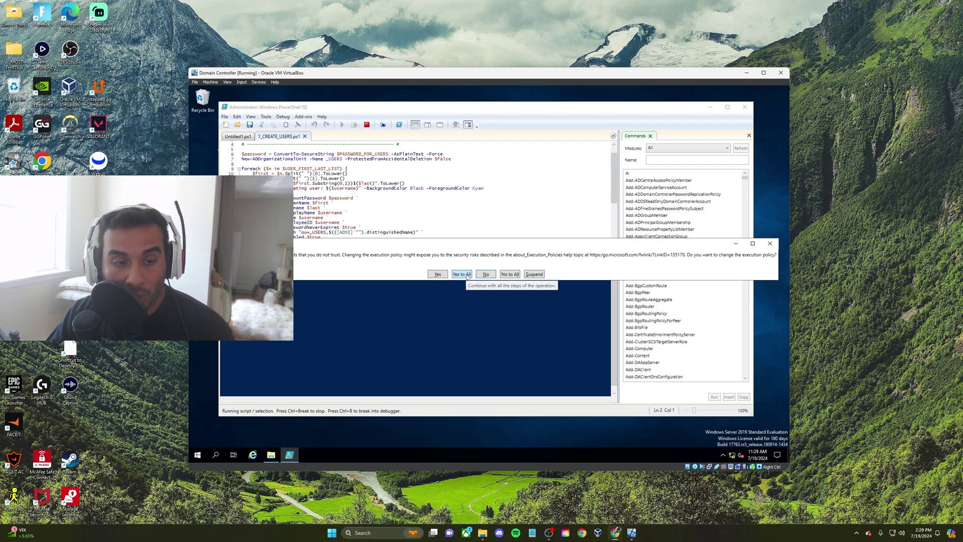
click(461, 274)
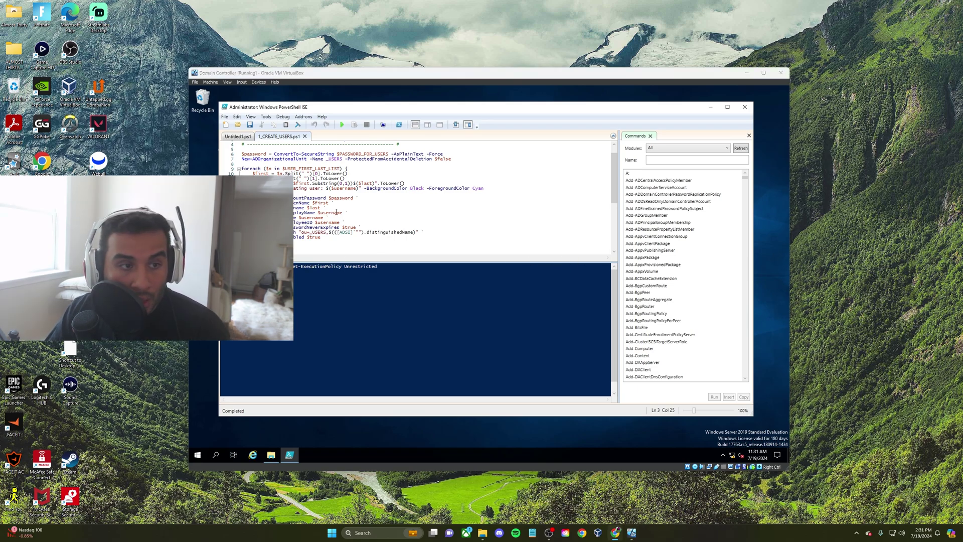
scroll(311, 214, up, 1)
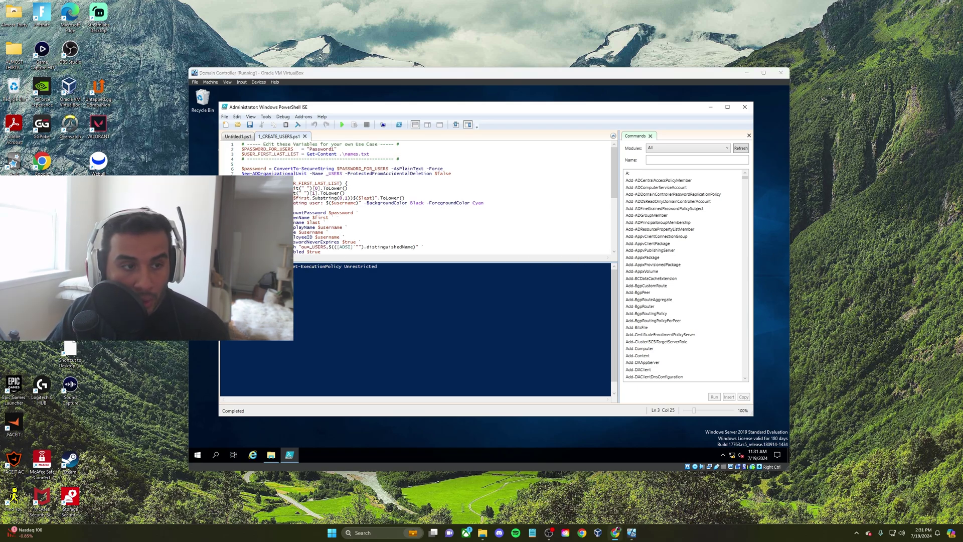
Collapse the foreach block and open the names text file from AD_PS-master beside the script
click(238, 183)
drag(243, 149, 150, 143)
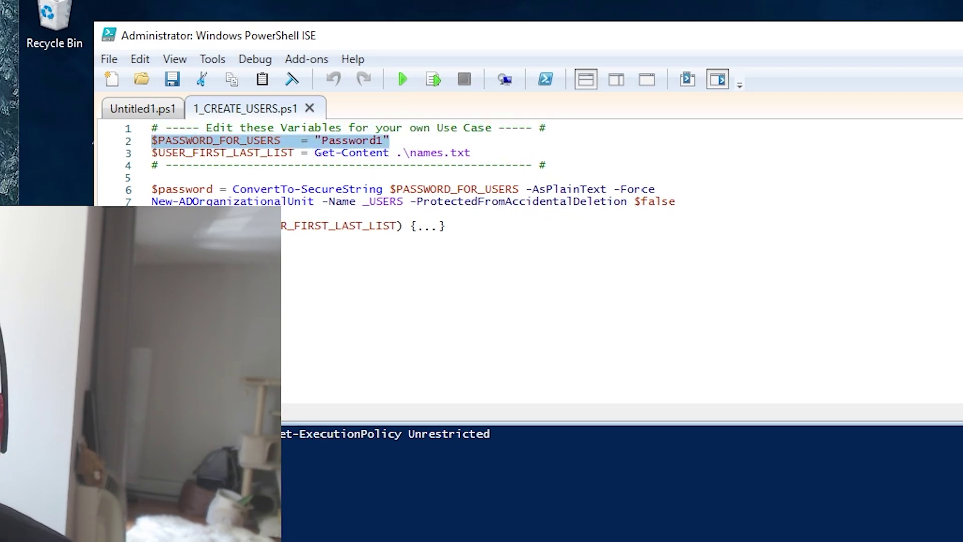
key(alt+Tab)
double_click(779, 331)
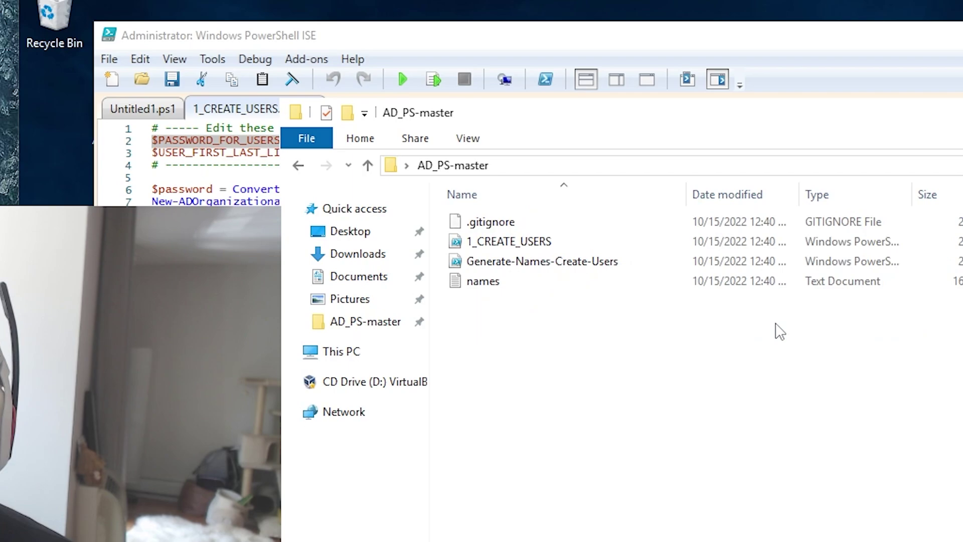
double_click(509, 282)
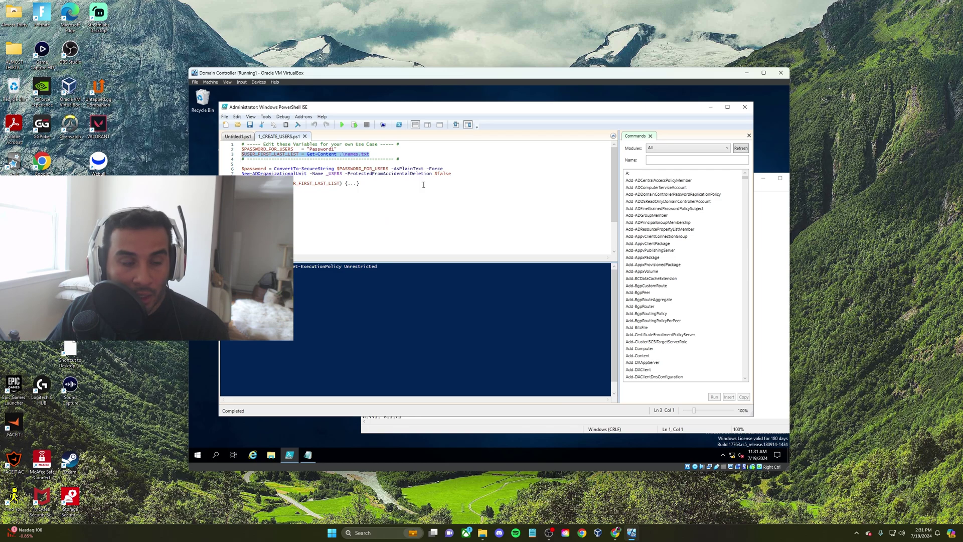
click(332, 157)
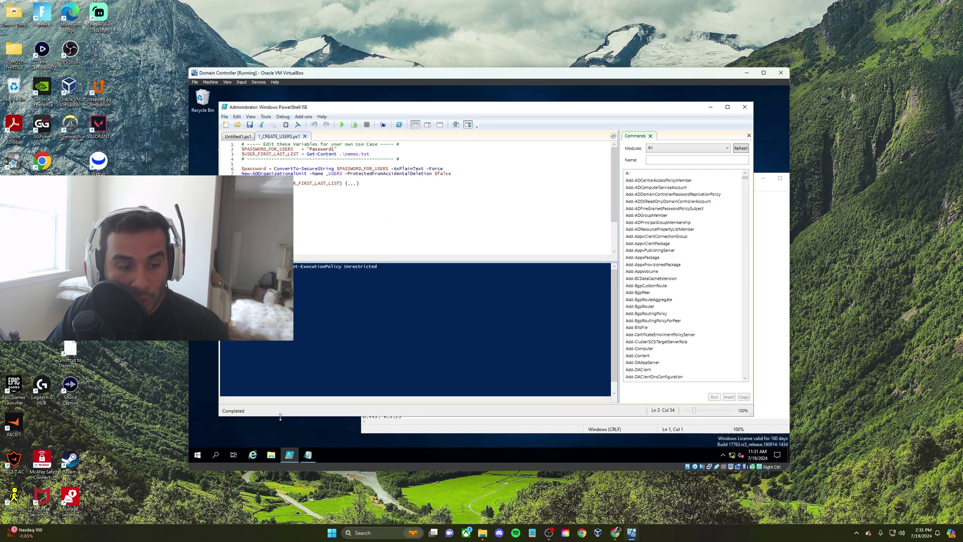
click(307, 455)
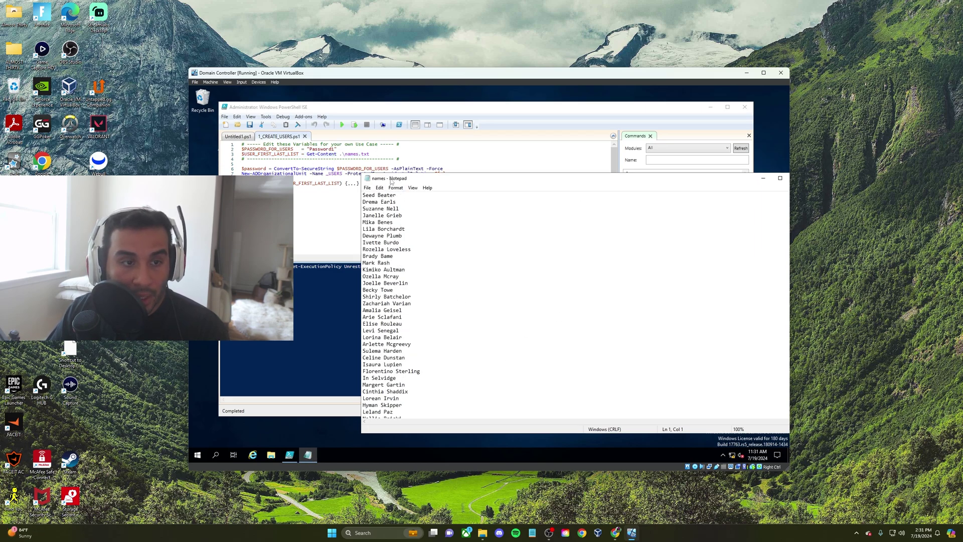
click(270, 454)
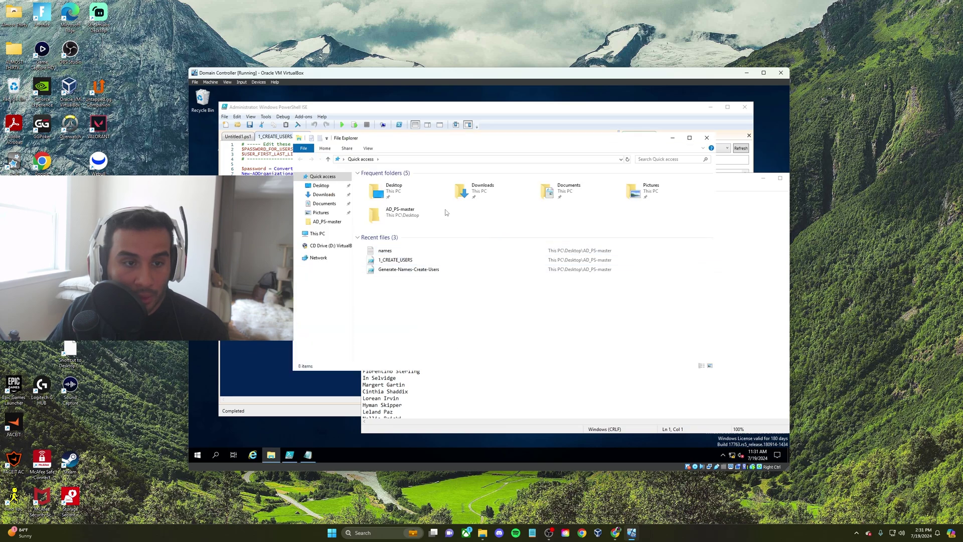
click(328, 222)
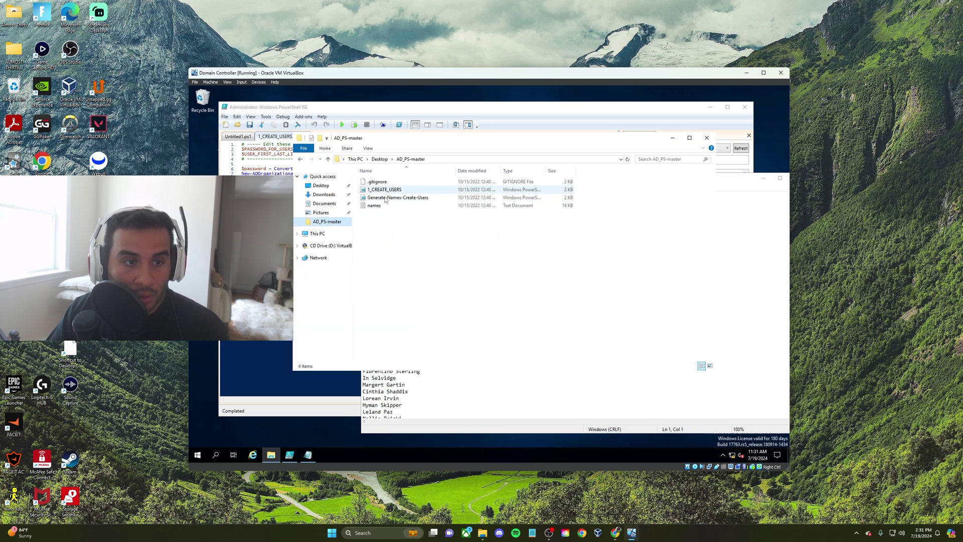
drag(518, 141, 530, 229)
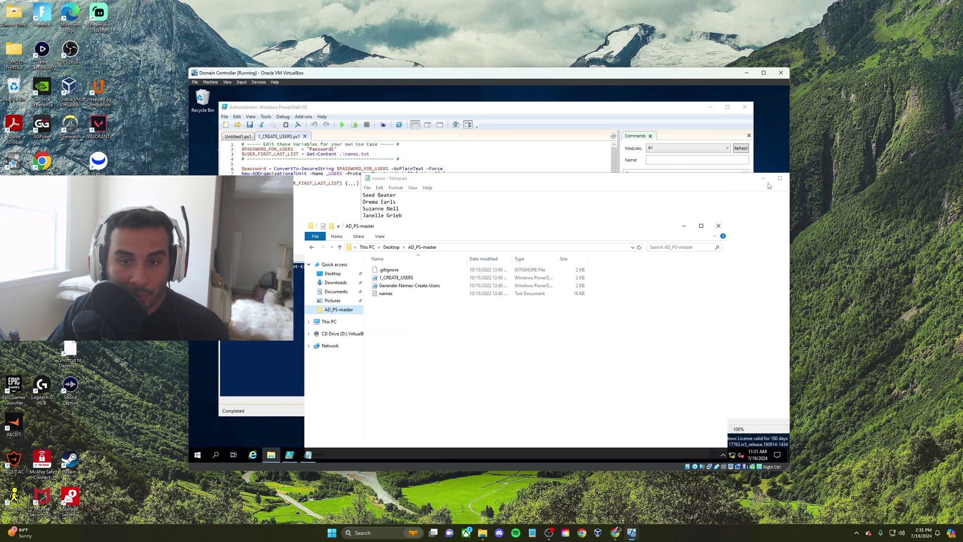
click(705, 183)
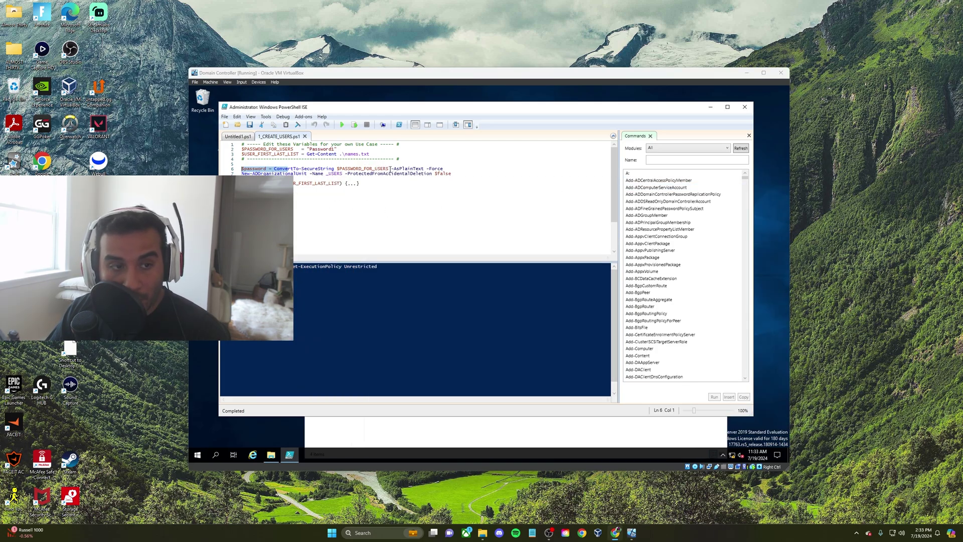
Expand the foreach loop and trace $PASSWORD_FOR_USERS into the account password and conversion line
drag(390, 169, 269, 149)
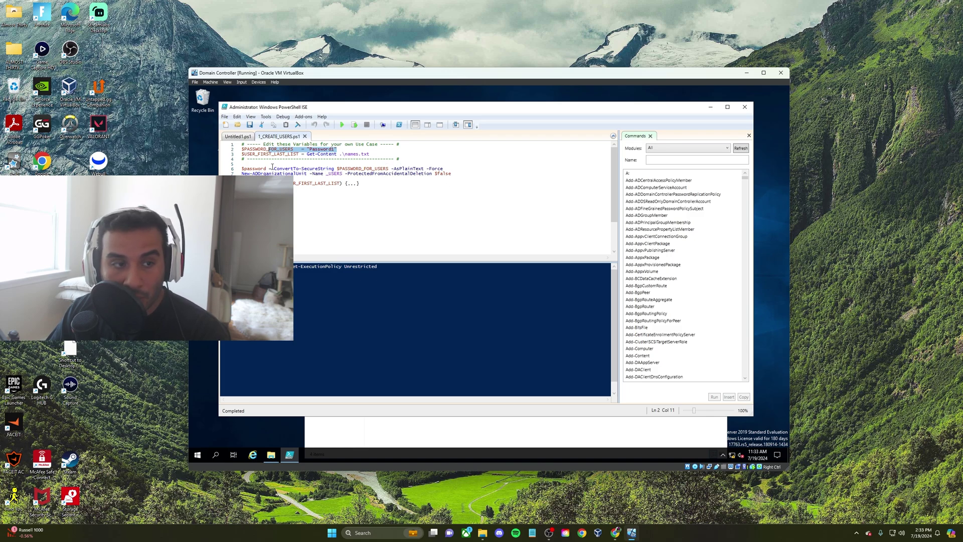
drag(270, 169, 239, 168)
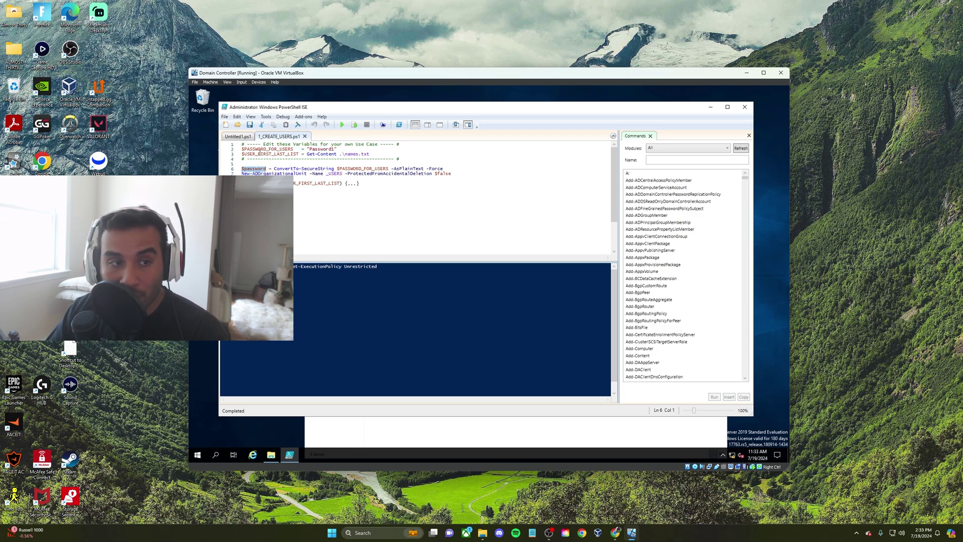
click(238, 183)
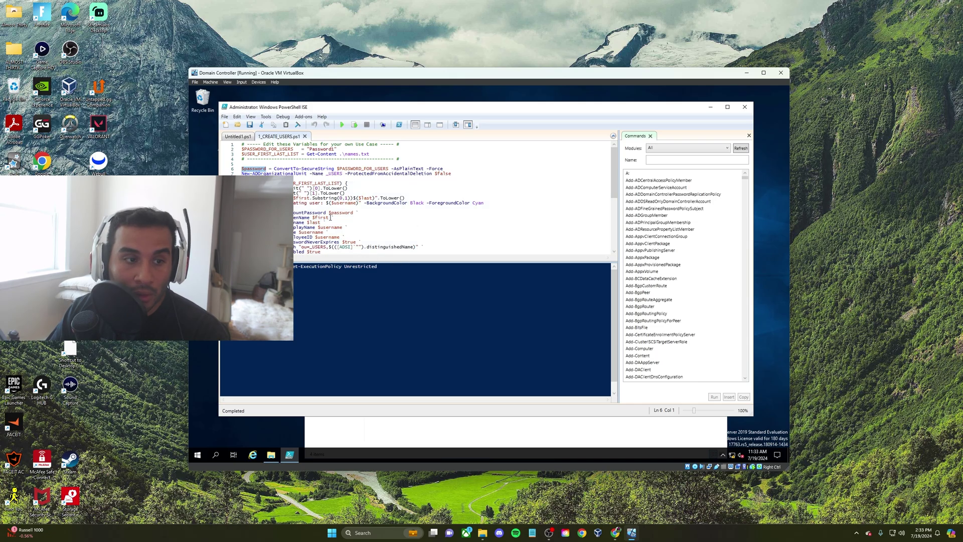
scroll(321, 185, down, 1)
double_click(333, 197)
scroll(340, 202, up, 1)
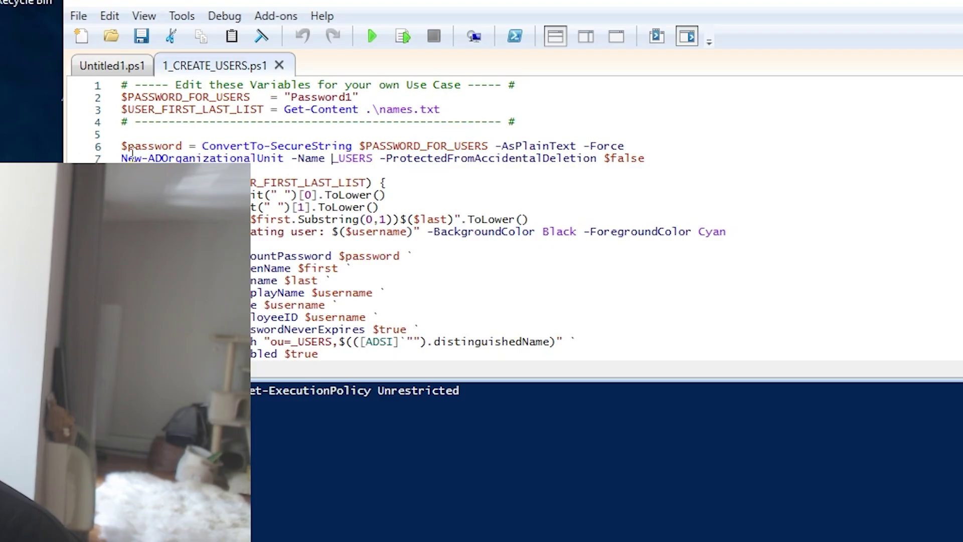
drag(130, 150, 647, 158)
click(326, 158)
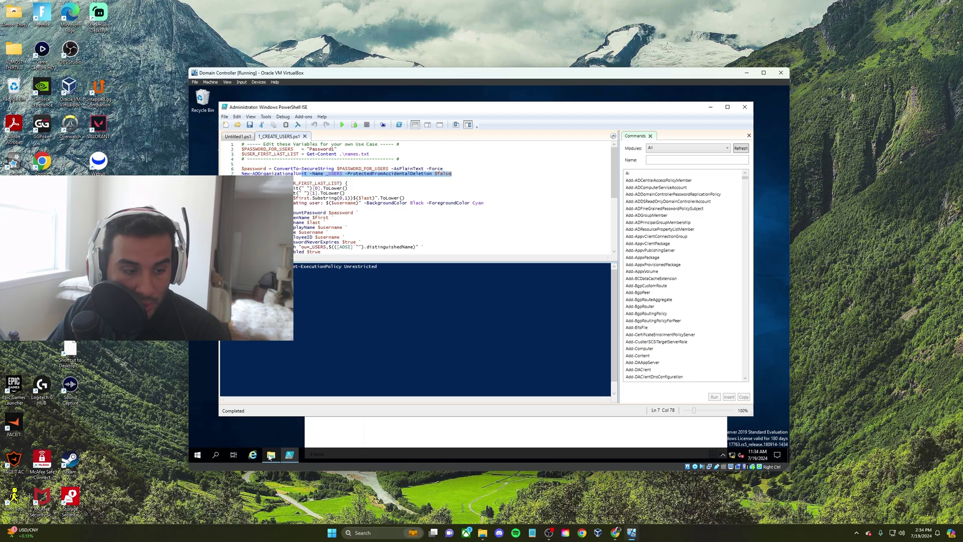
Open Active Directory Users and Computers, expand mydomain.com, and highlight the script's _USERS OU line
click(197, 454)
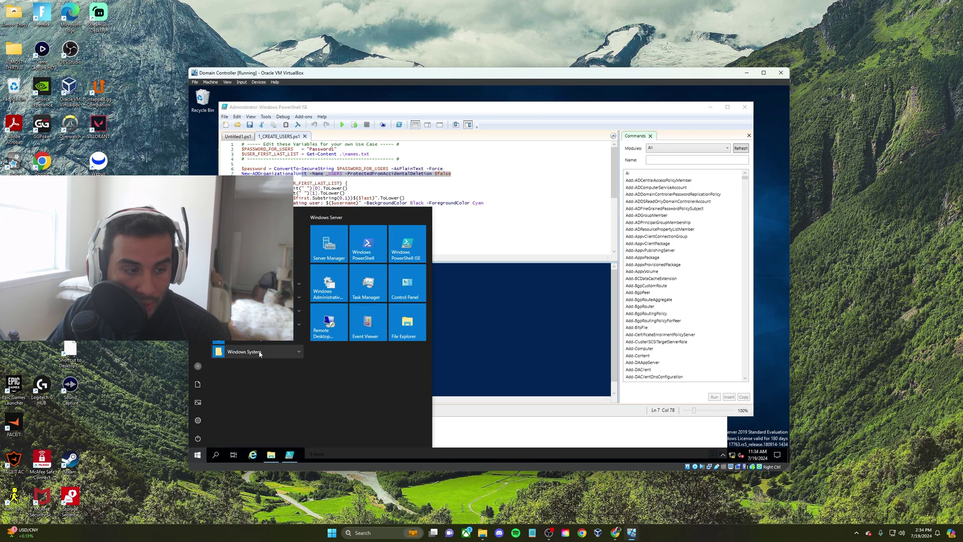
click(298, 297)
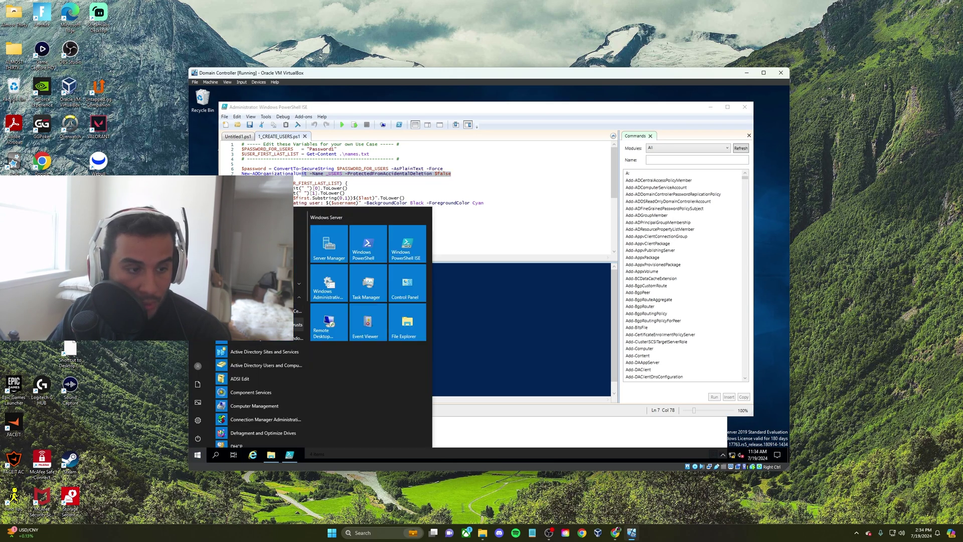
click(286, 366)
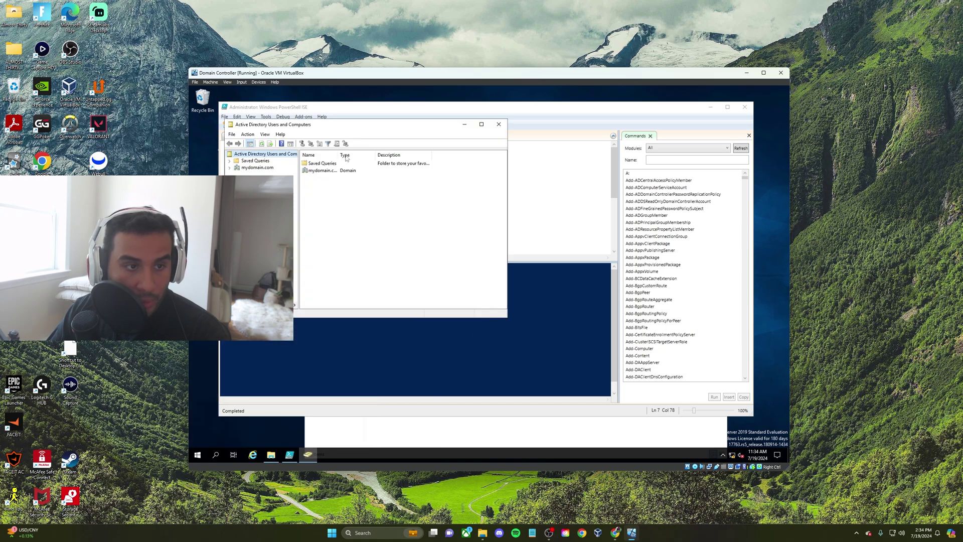
drag(363, 124, 539, 171)
click(405, 208)
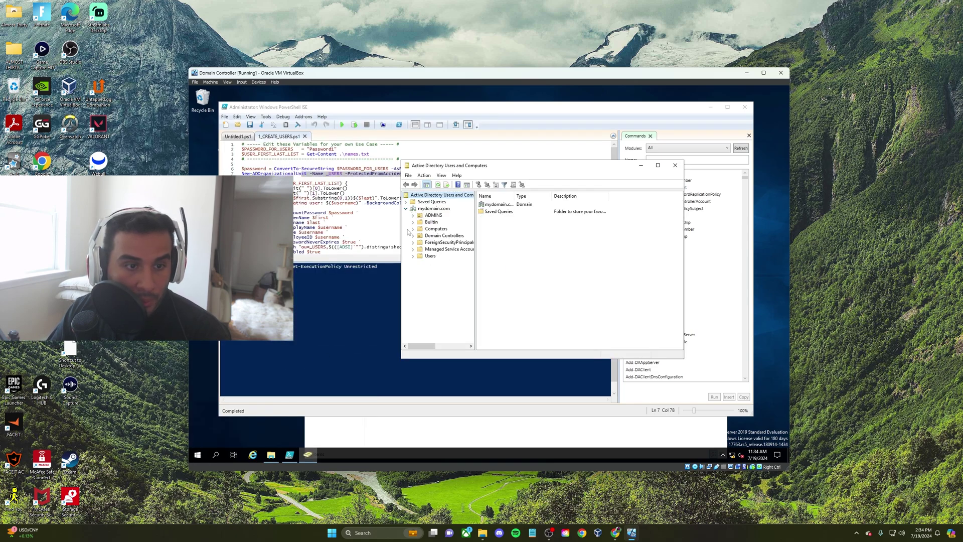
drag(466, 165, 546, 170)
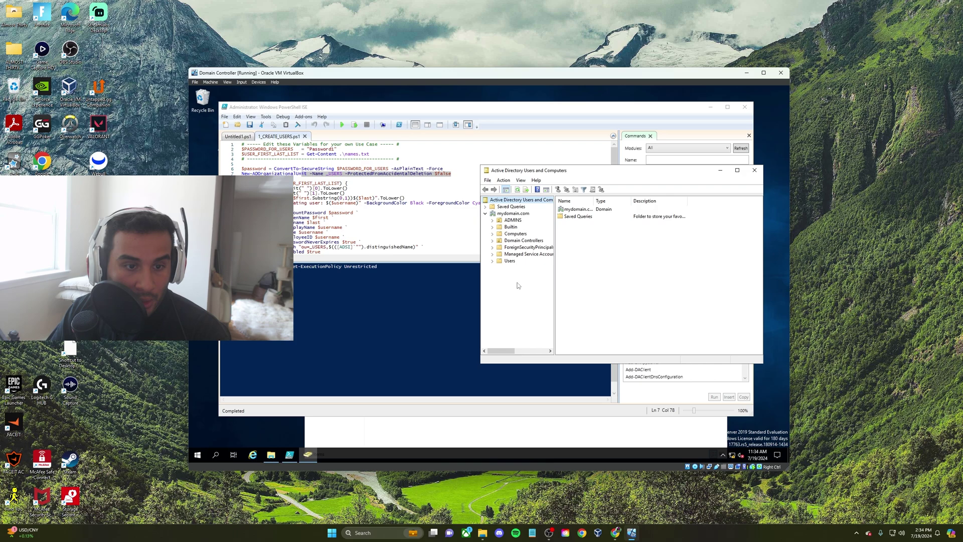
click(364, 169)
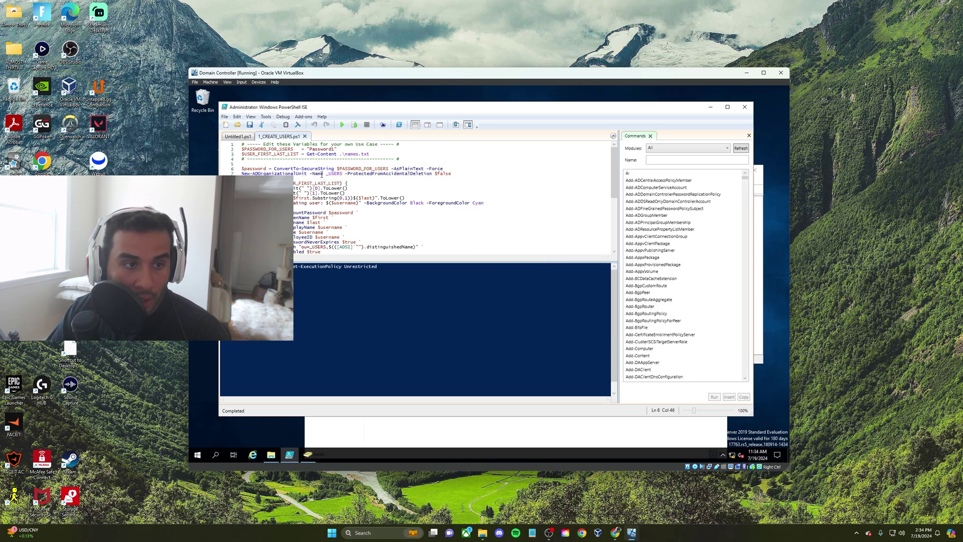
drag(311, 174, 307, 178)
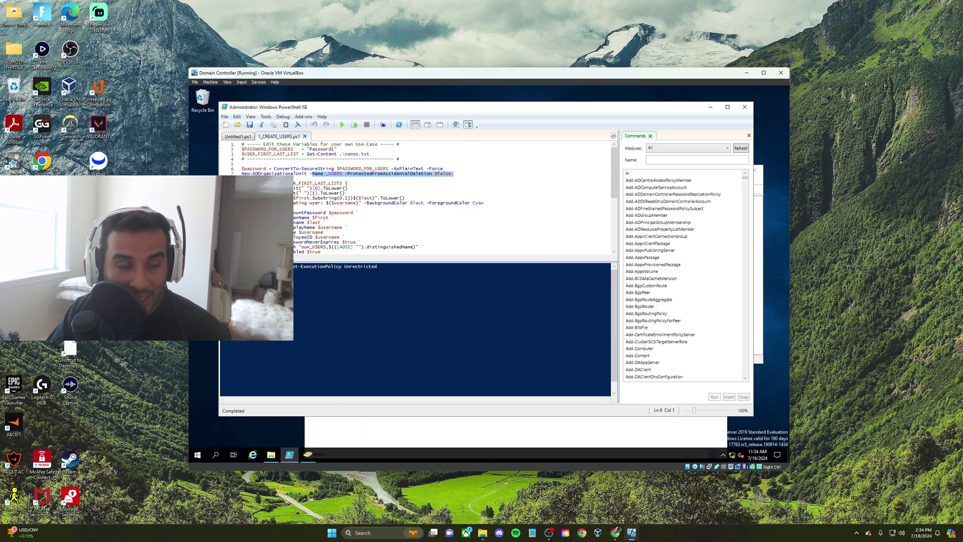
Arrange the File Explorer, script and Active Directory windows, widening the domain tree pane
click(271, 454)
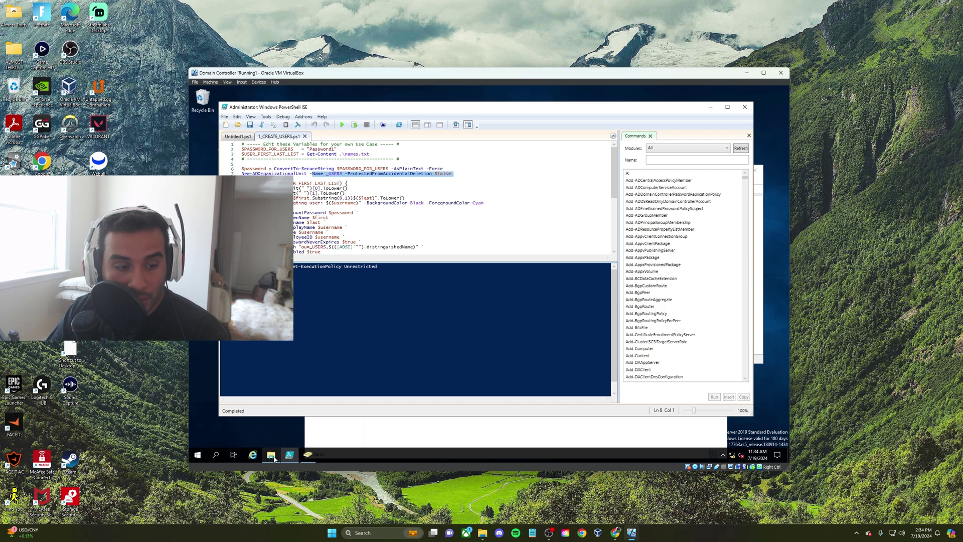
drag(479, 229, 512, 206)
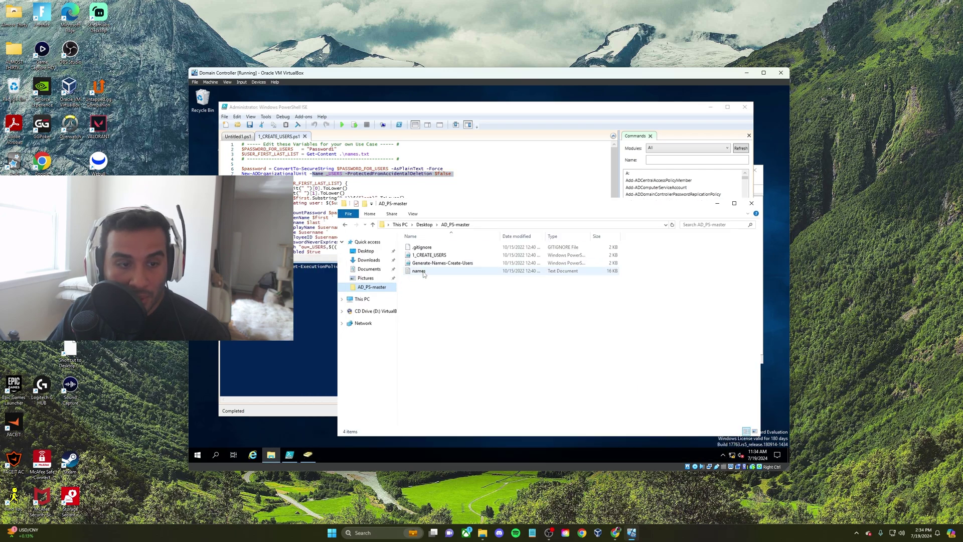
click(421, 274)
click(717, 203)
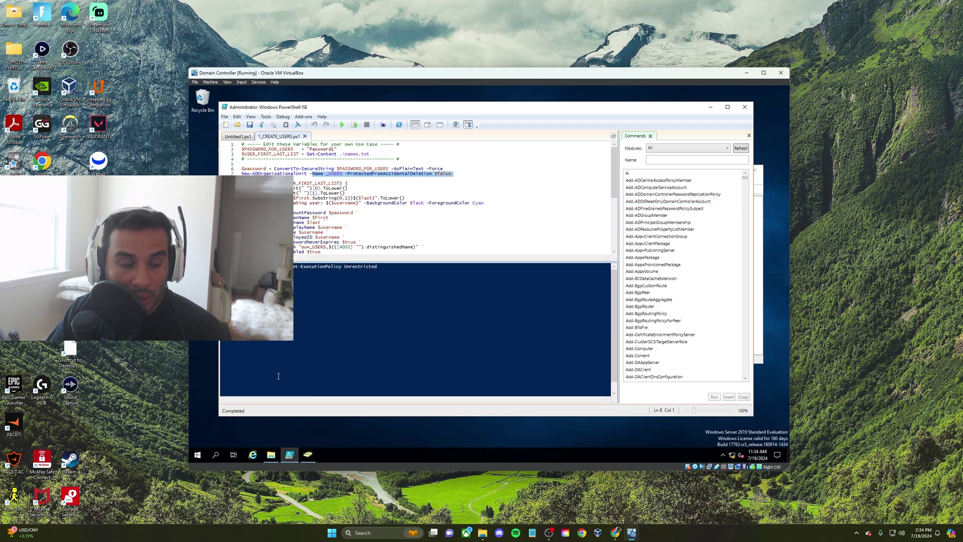
click(308, 454)
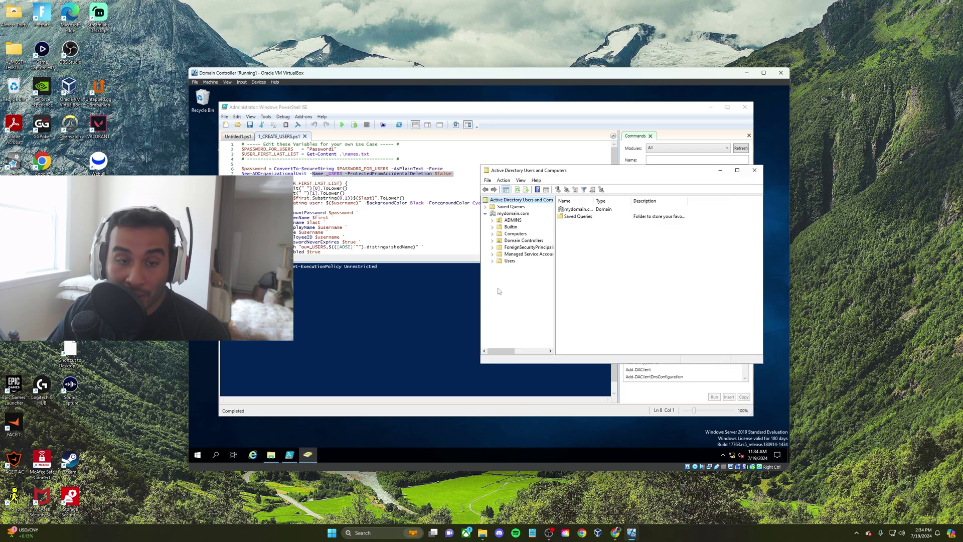
drag(554, 241, 581, 242)
click(365, 174)
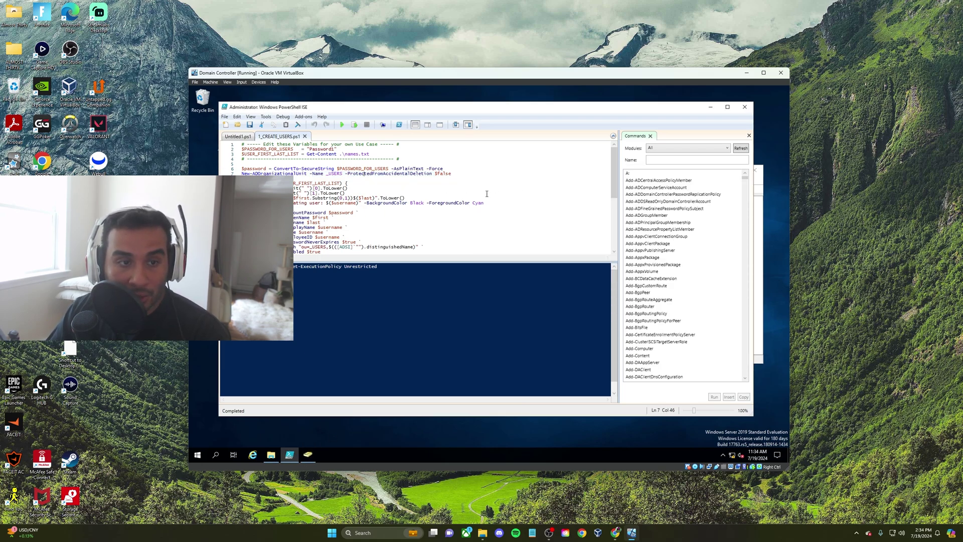
click(271, 454)
click(307, 454)
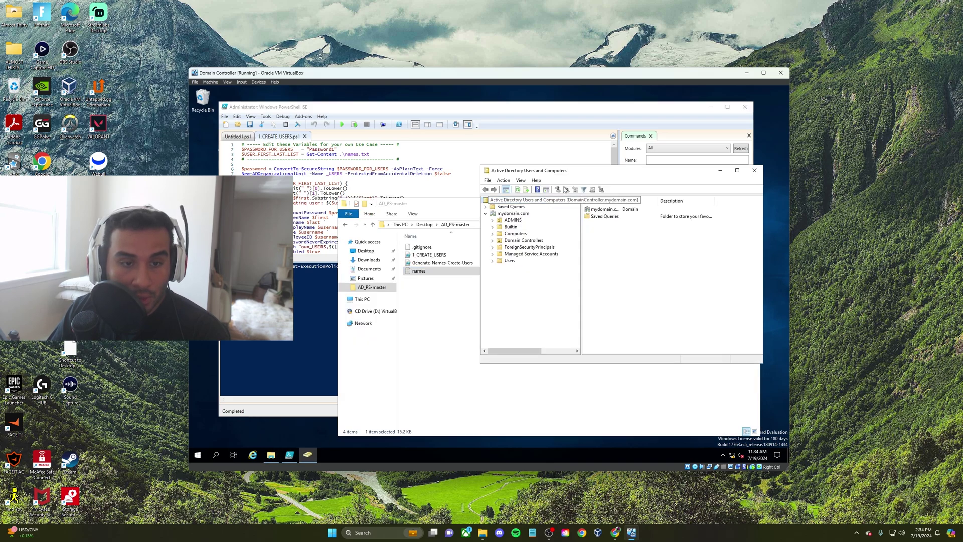
Start a new organizational unit under mydomain.com, toggle deletion protection, then cancel
right_click(445, 250)
right_click(457, 202)
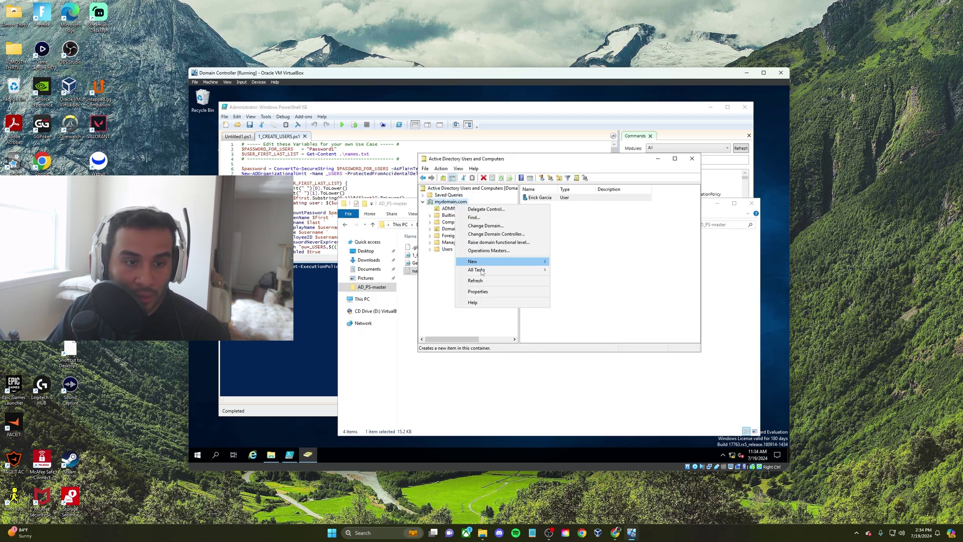
mouse_move(509, 265)
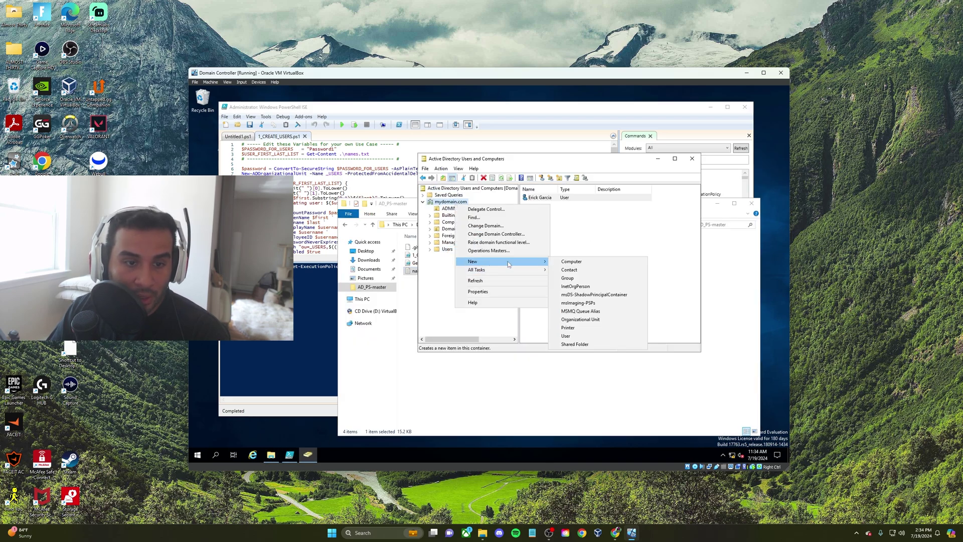
click(583, 320)
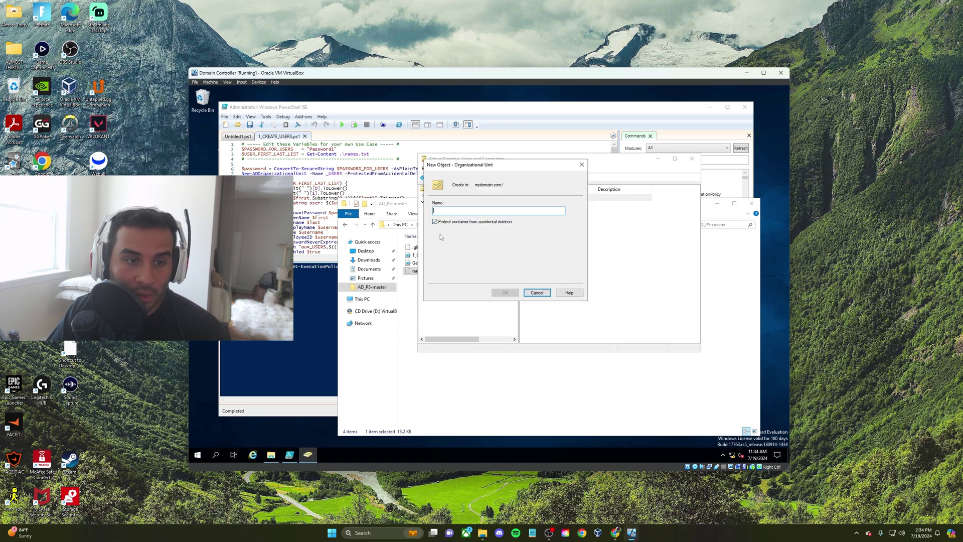
click(434, 222)
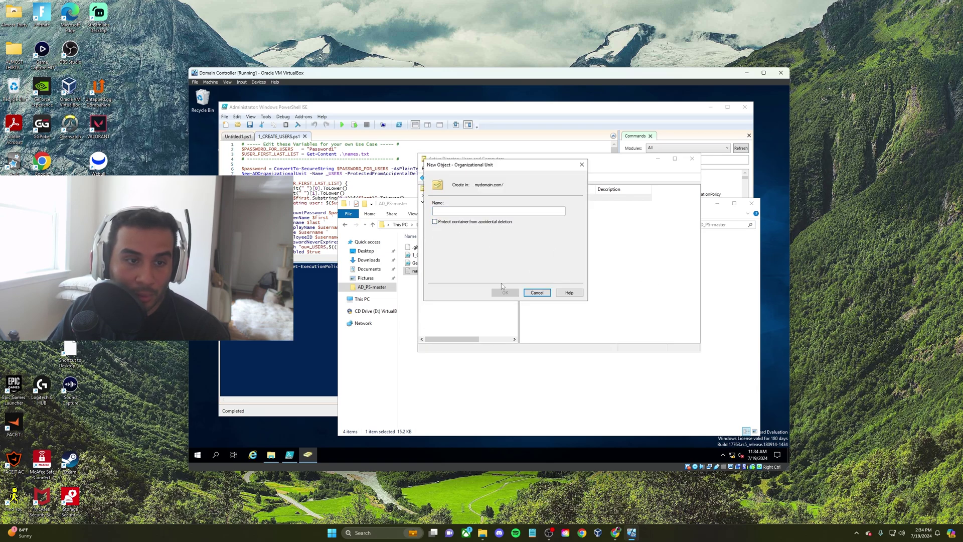
click(435, 221)
click(537, 292)
Close Active Directory, view the names file in Notepad, then close Notepad and File Explorer
click(692, 158)
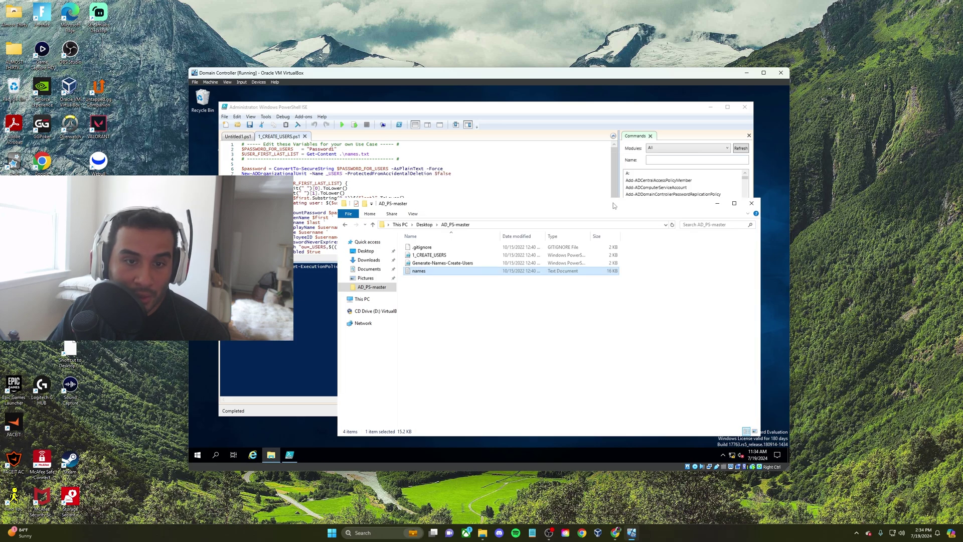
drag(615, 205, 534, 195)
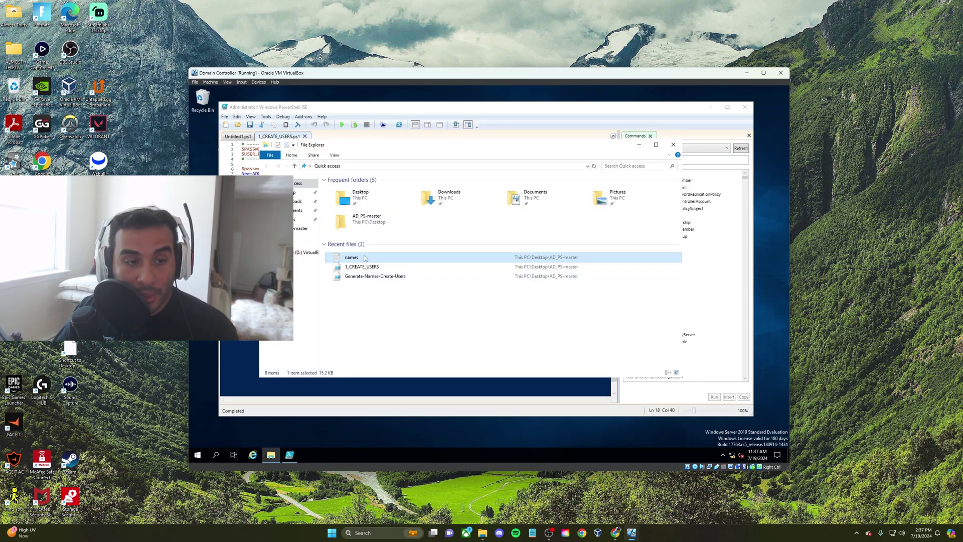
double_click(365, 259)
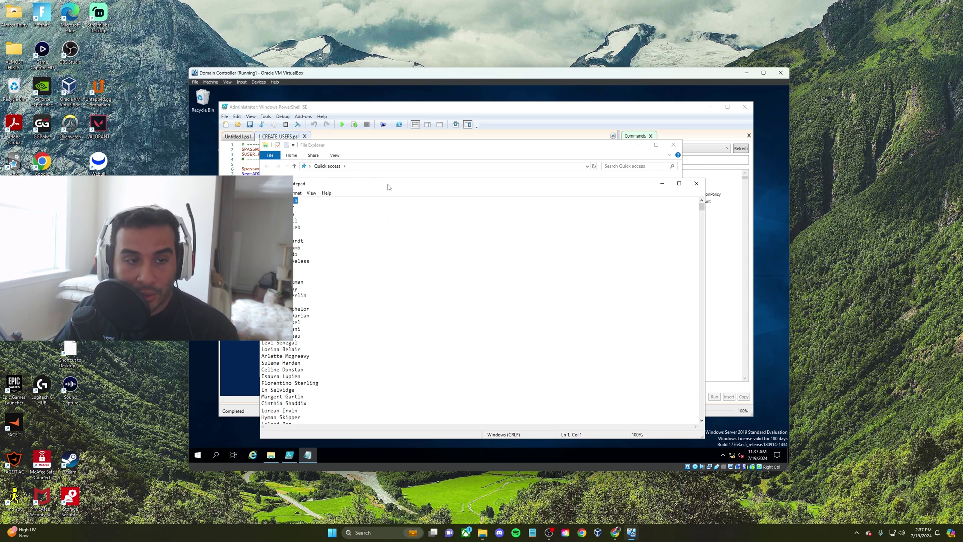
drag(403, 188, 380, 203)
click(703, 183)
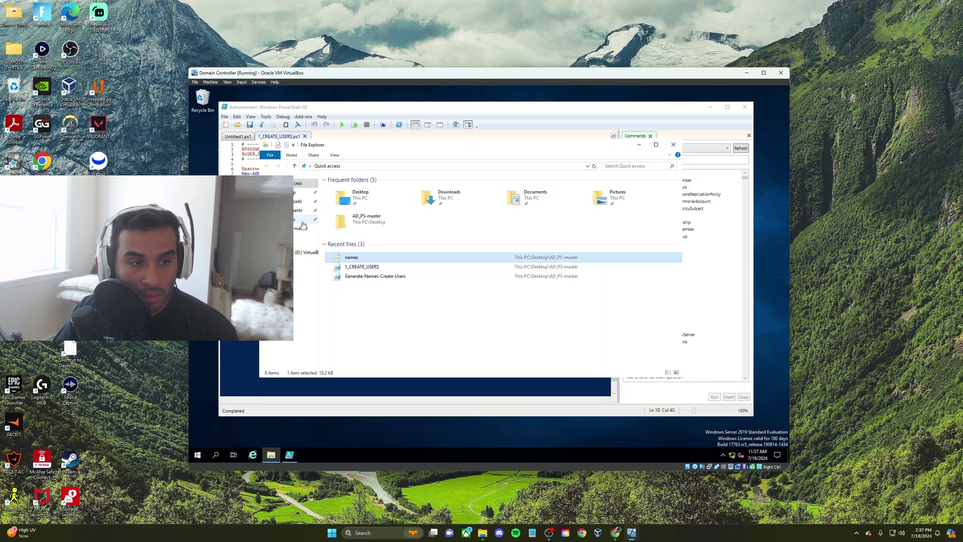
drag(393, 144, 402, 192)
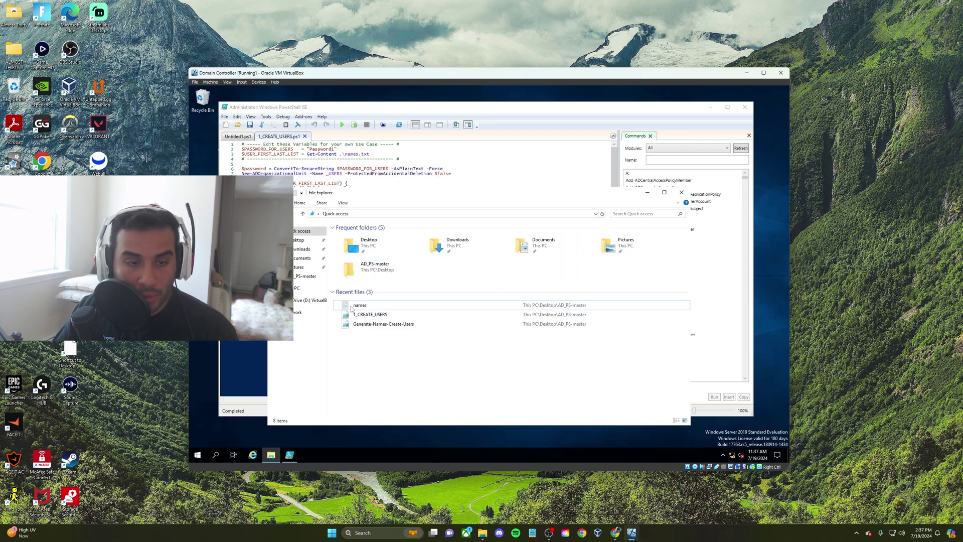
click(681, 193)
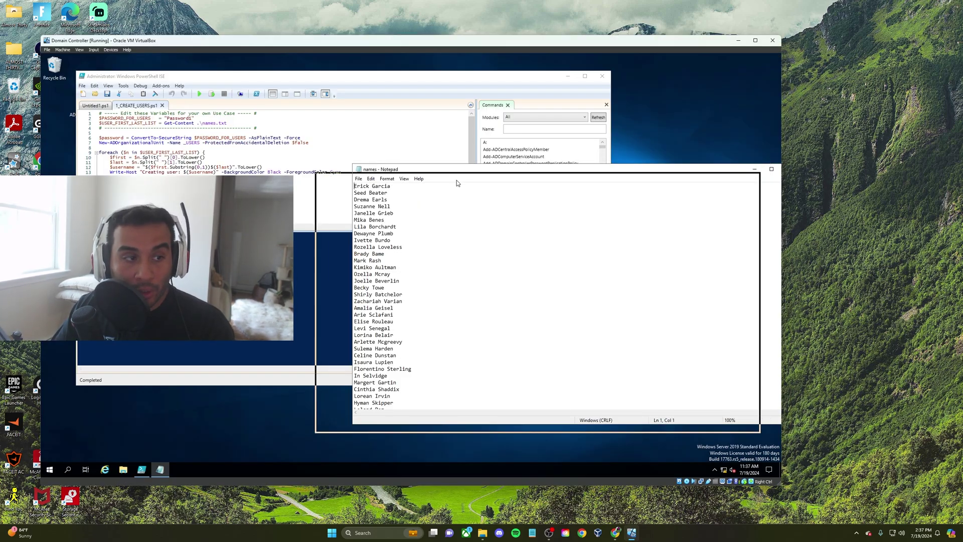
Highlight the USER_FIRST_LAST_LIST variable in the script's foreach loop
scroll(106, 142, down, 1)
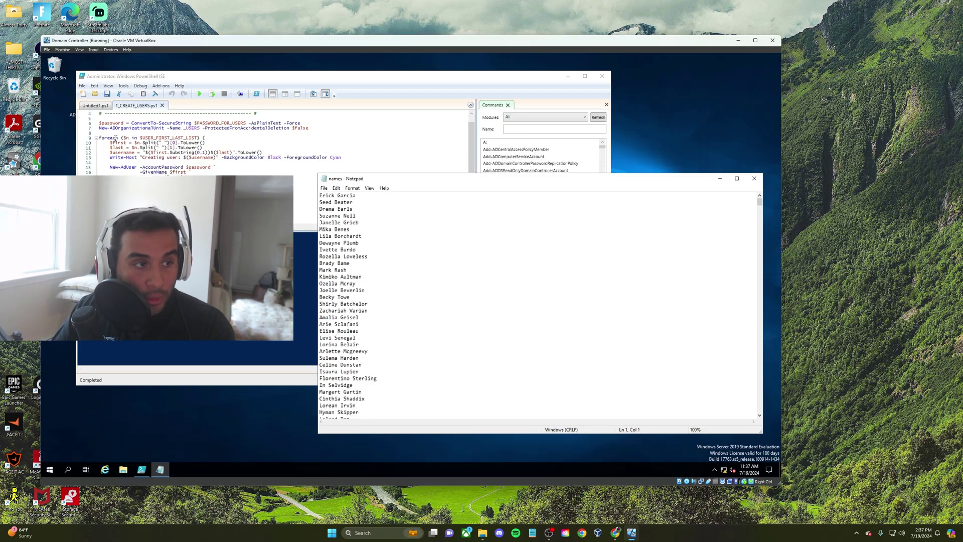
click(115, 138)
drag(143, 137, 191, 137)
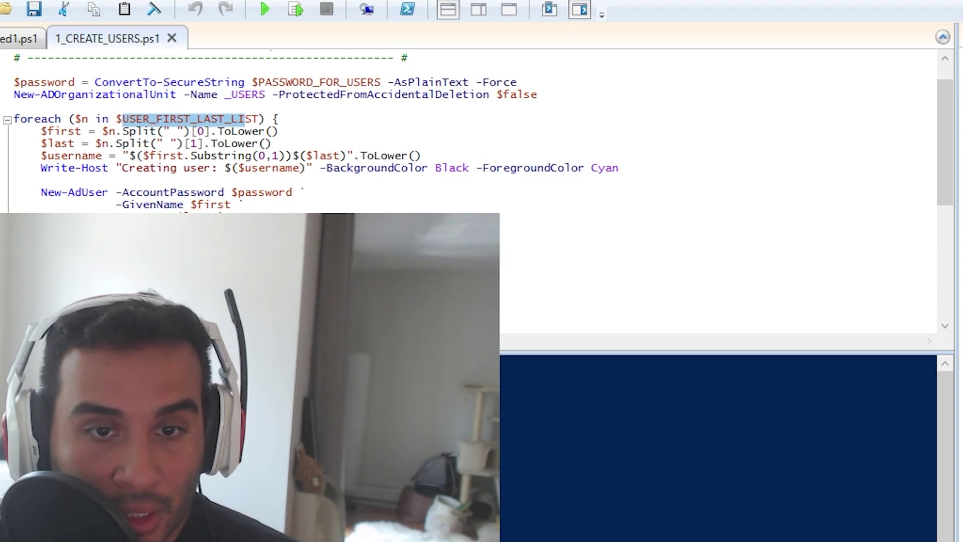
Compare the first names entry with the script's $last variable and username-building code
click(160, 469)
drag(691, 268, 565, 266)
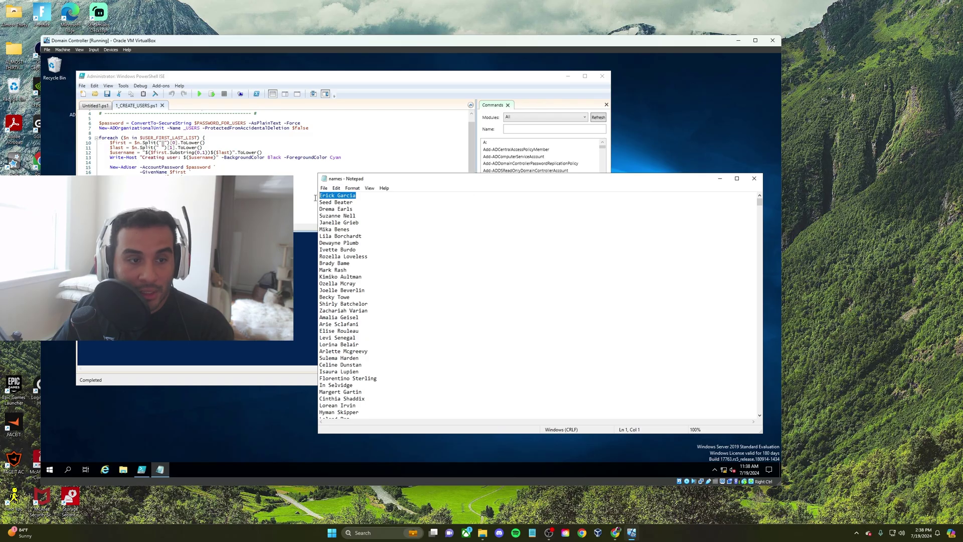
click(332, 195)
mouse_move(335, 195)
mouse_down()
mouse_move(315, 195)
mouse_move(352, 199)
mouse_up()
click(338, 195)
drag(122, 149, 126, 150)
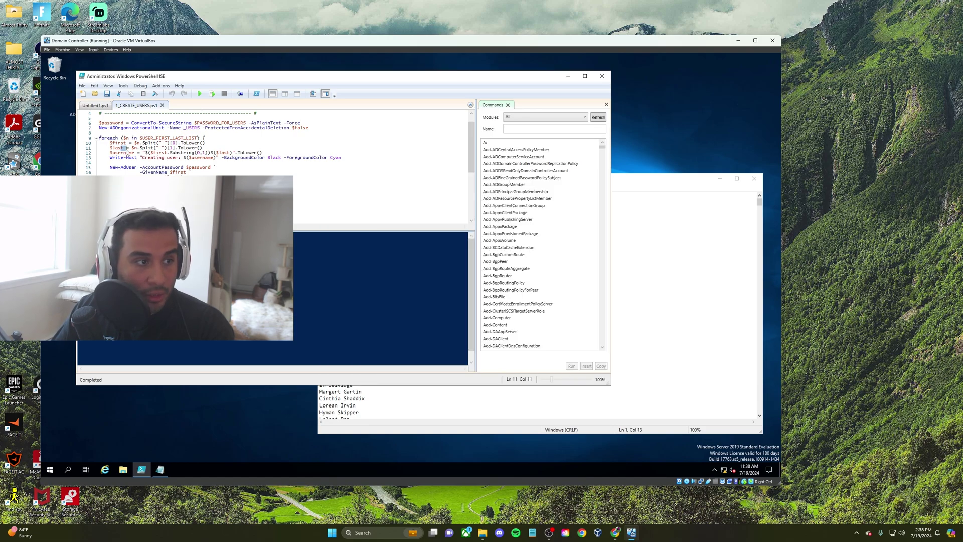
click(619, 191)
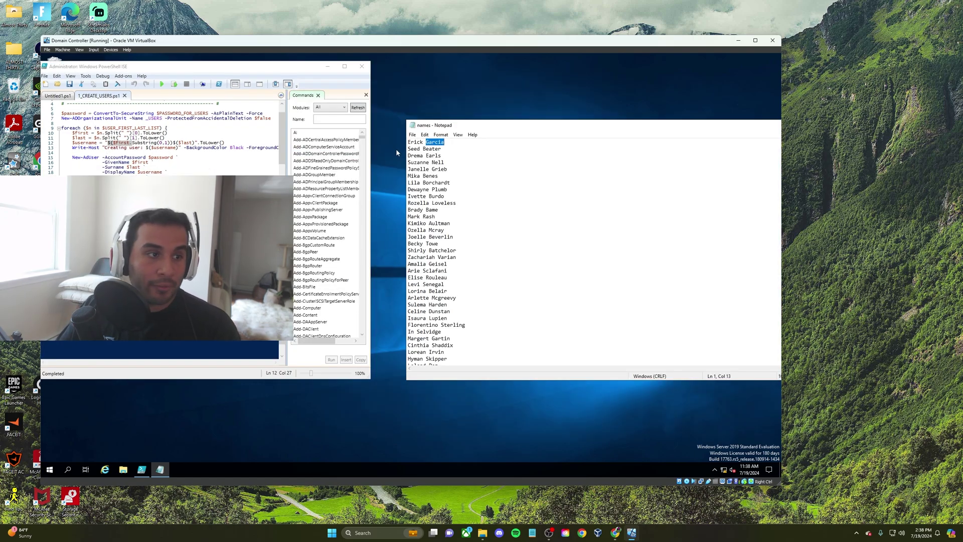
key(Home)
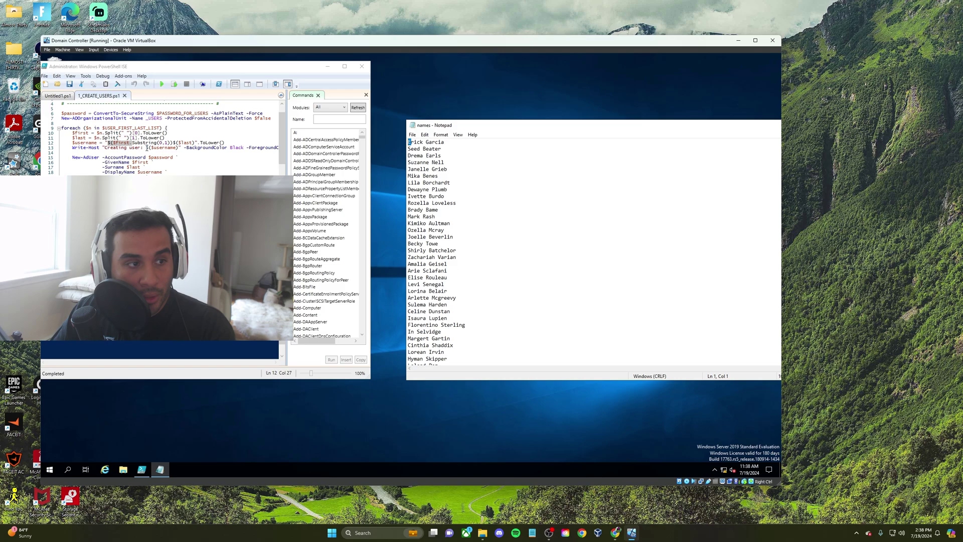
drag(159, 142, 173, 139)
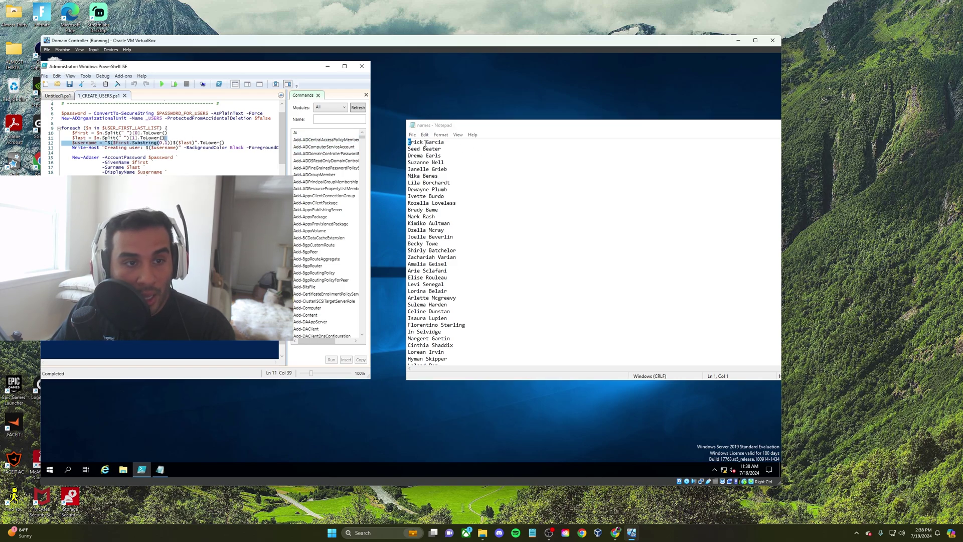
Append the example username after the first name entry, then highlight the Cyan colour and New-ADUser block
drag(426, 142, 442, 142)
click(445, 143)
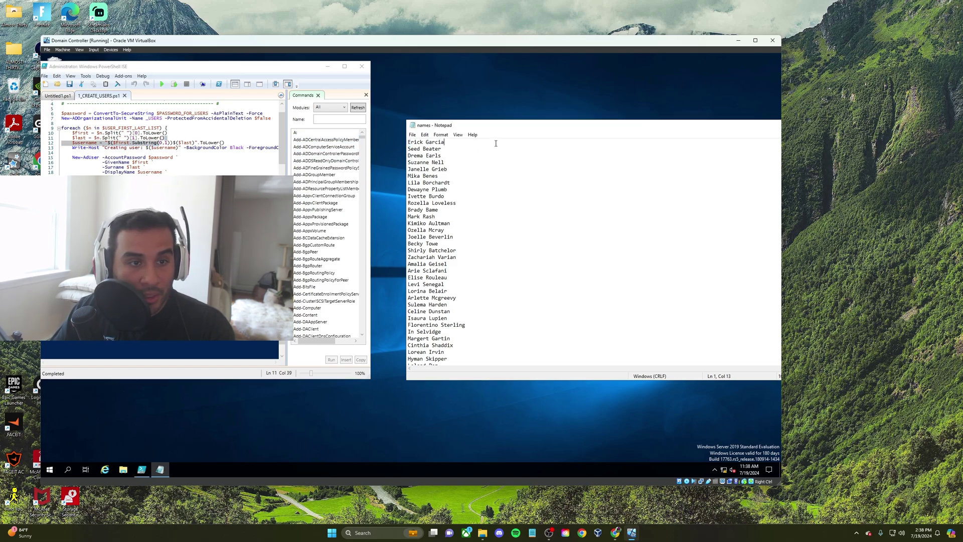
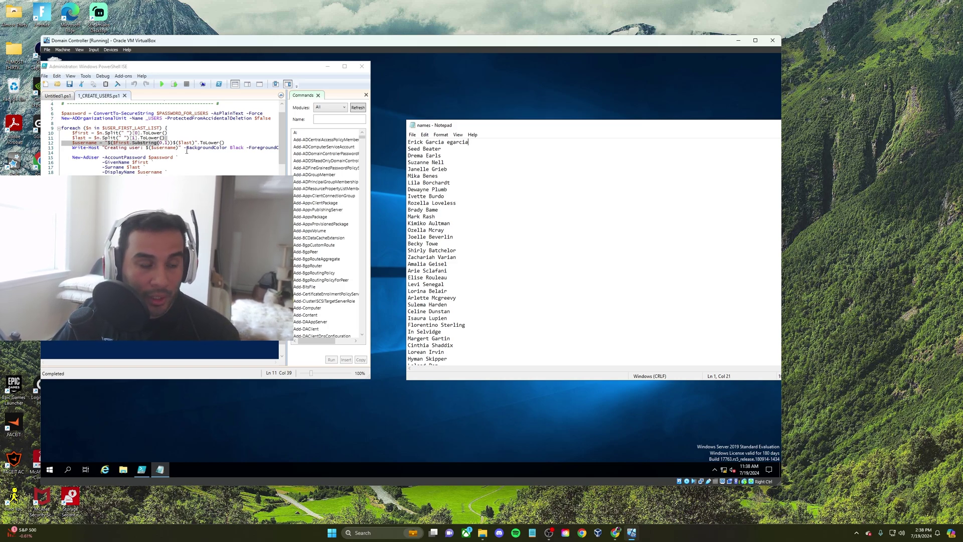
click(135, 147)
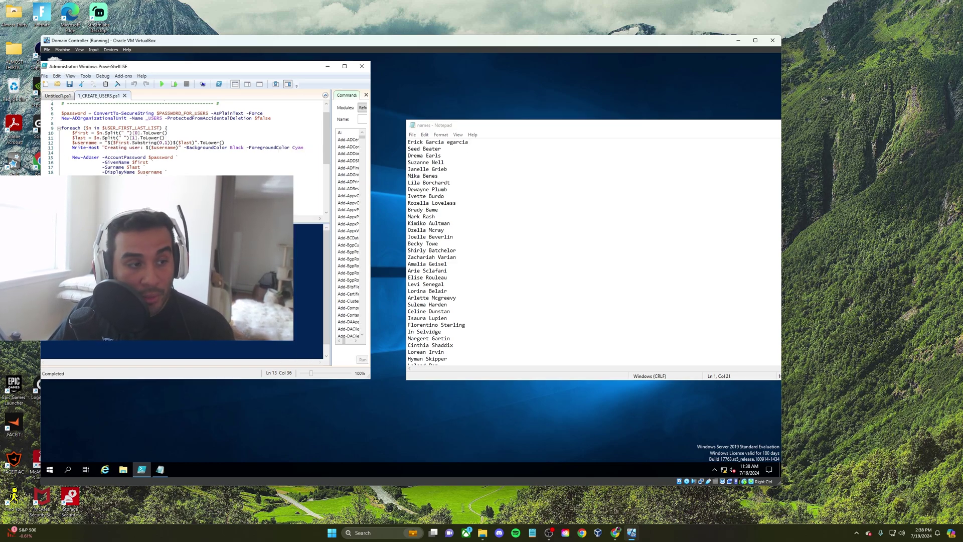
double_click(298, 147)
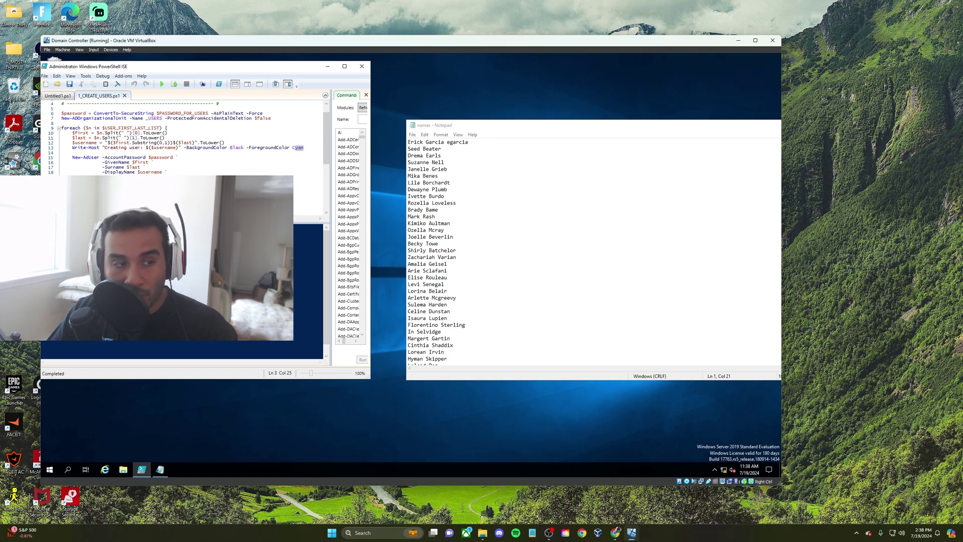
drag(72, 157, 141, 197)
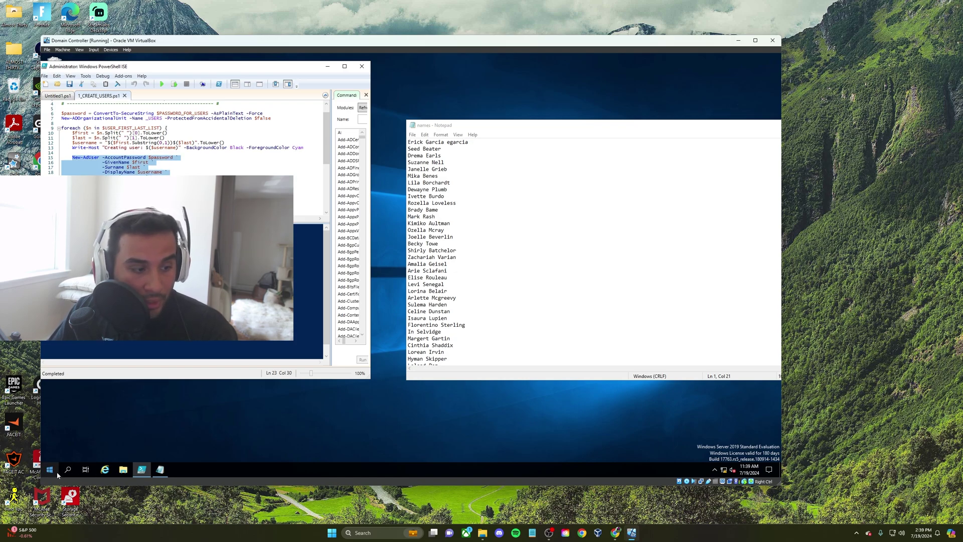
Reopen Active Directory Users and Computers and start a New Object – User form in ADMINS
click(50, 469)
click(108, 312)
click(110, 380)
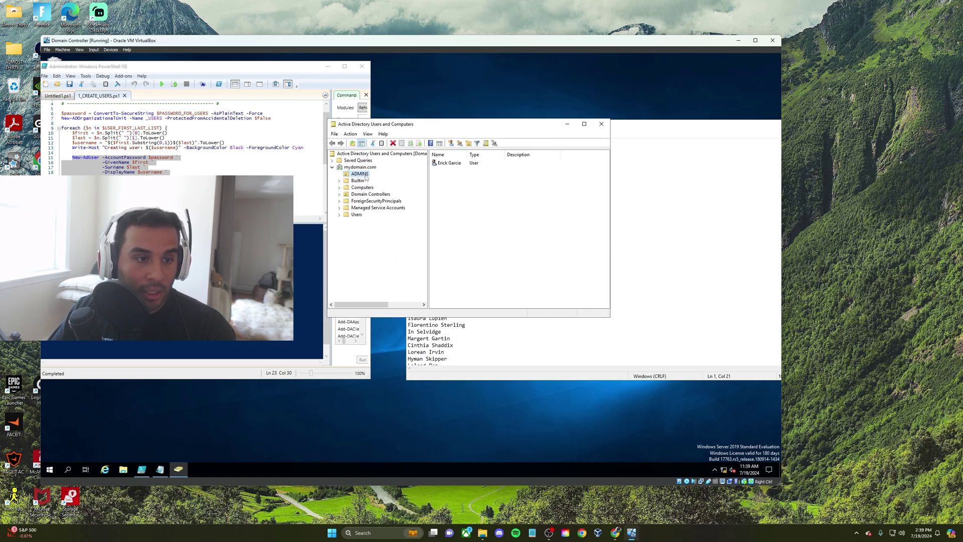
right_click(365, 174)
mouse_move(391, 207)
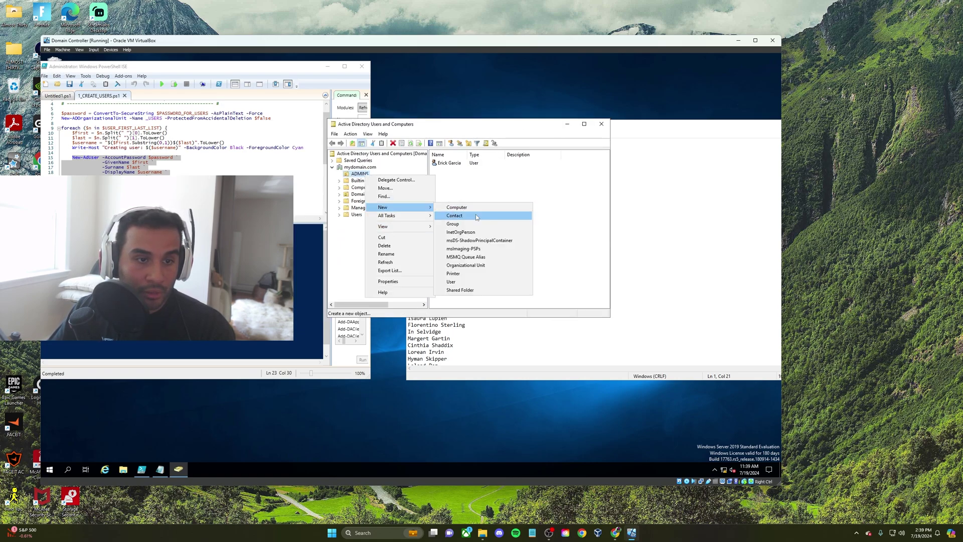
click(467, 281)
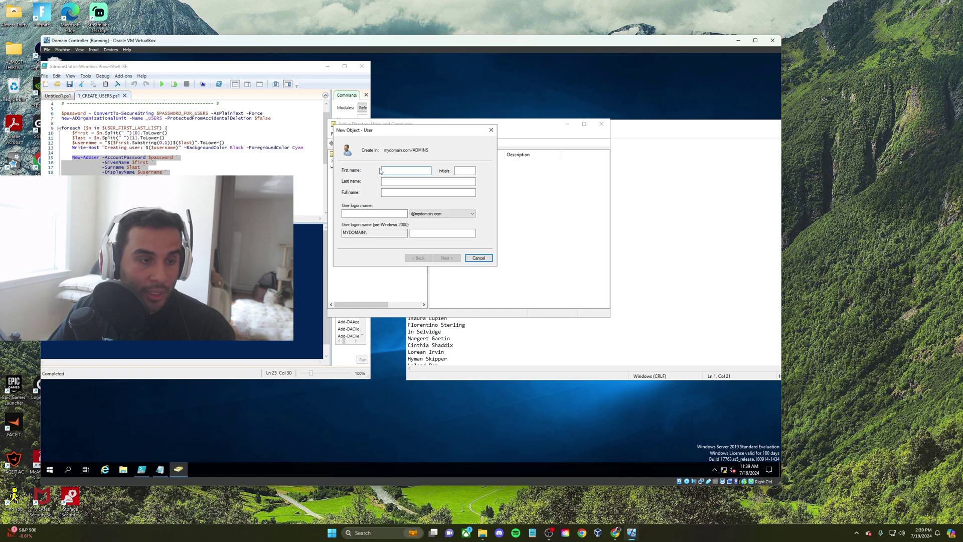
click(456, 172)
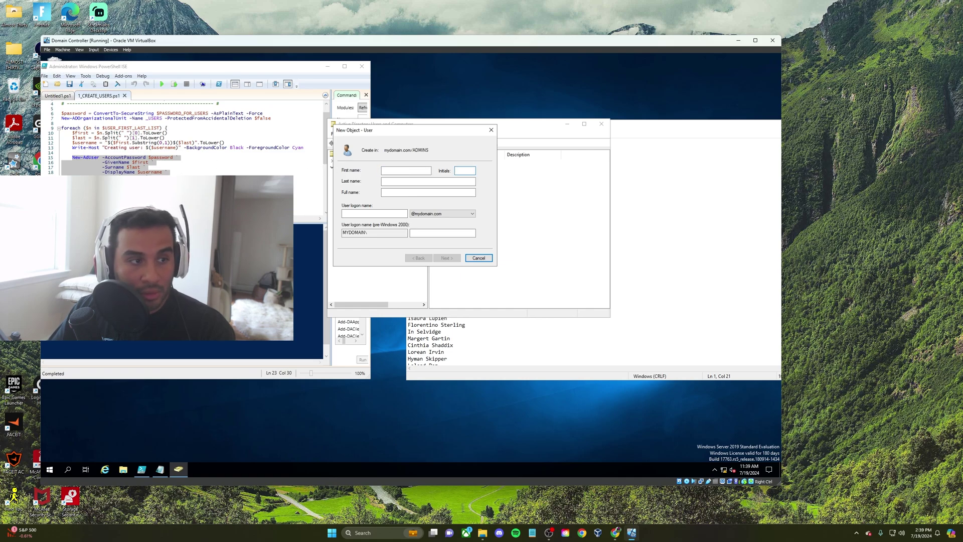
drag(441, 131, 478, 156)
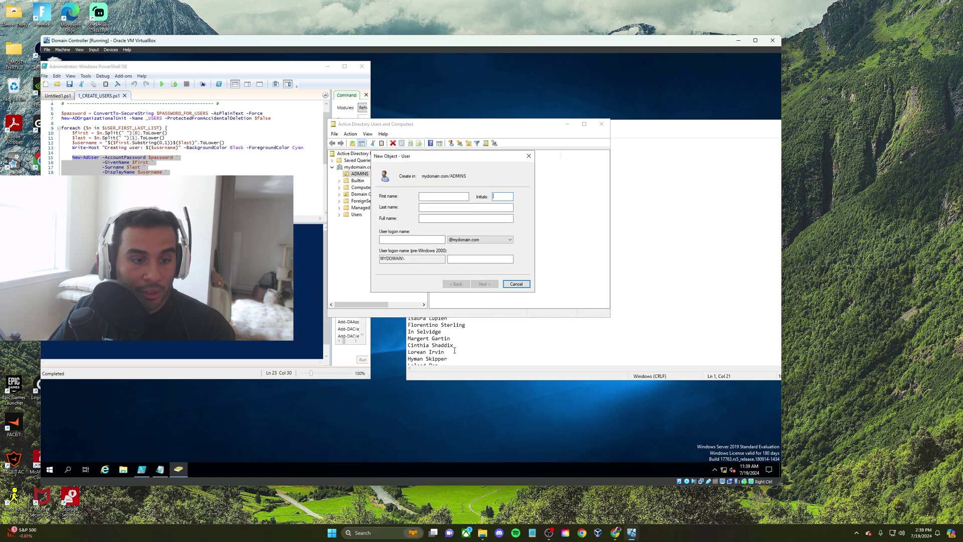
Highlight the names.txt reference and the $password line in the ISE script
scroll(224, 156, up, 1)
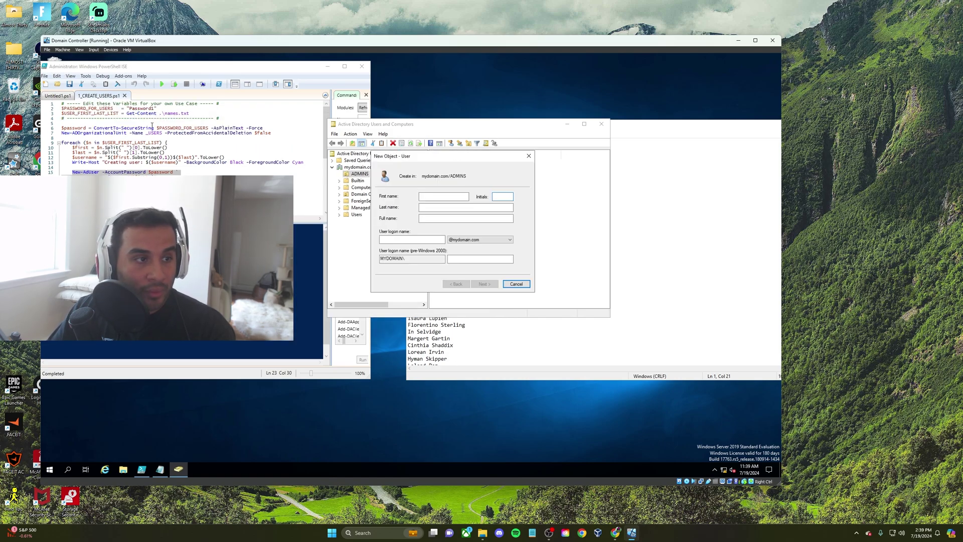
drag(167, 113, 189, 113)
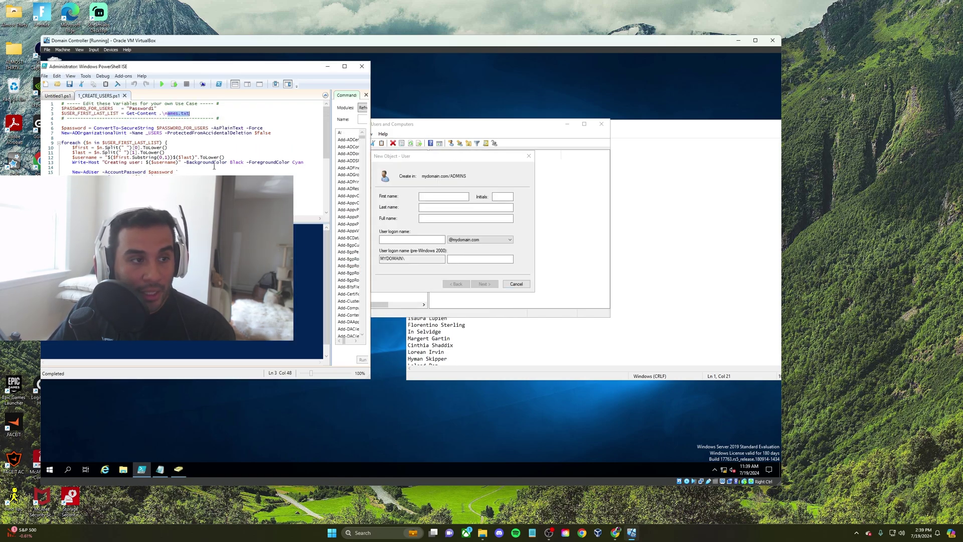
scroll(214, 165, down, 3)
scroll(214, 165, up, 3)
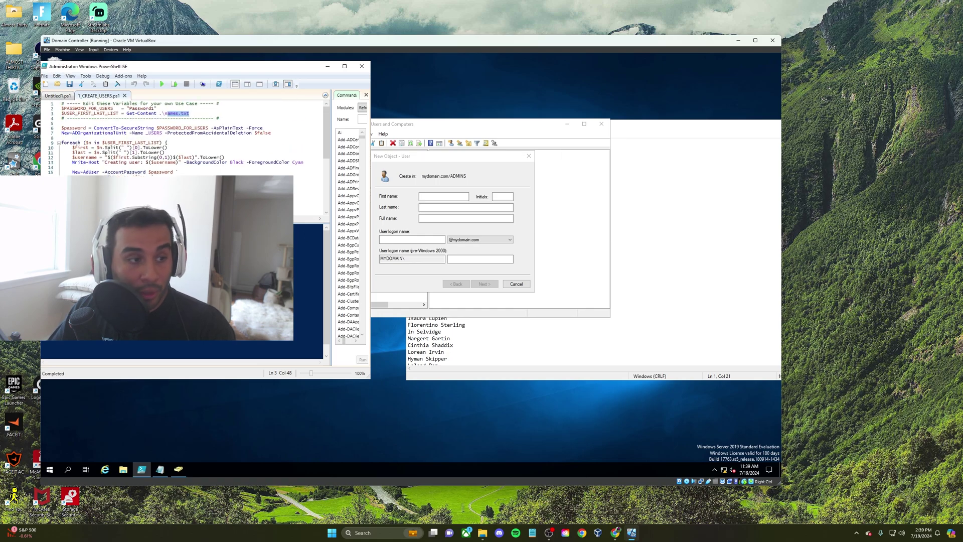
drag(426, 156, 464, 165)
drag(210, 190, 156, 172)
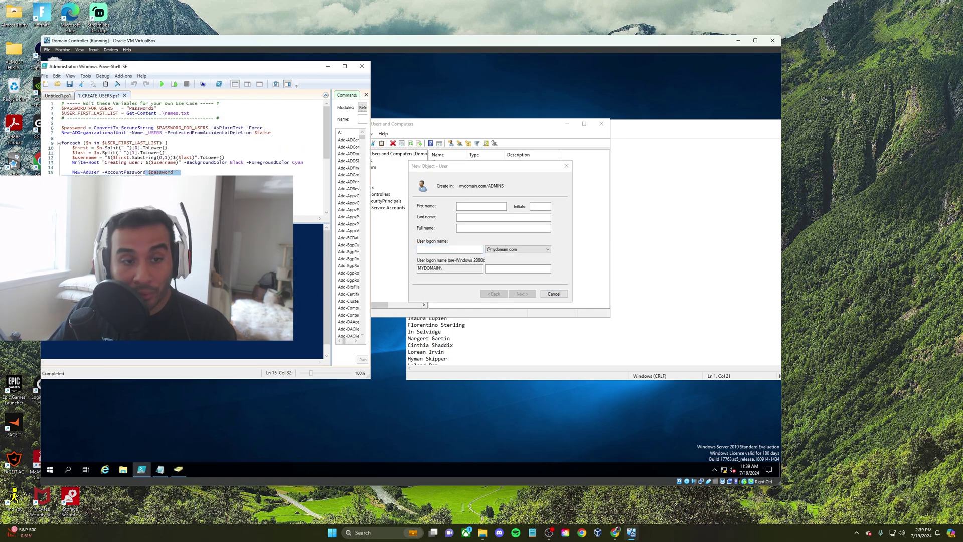
Cancel the new-user form, cd into the desktop AD_PS-master folder and list its files
click(165, 107)
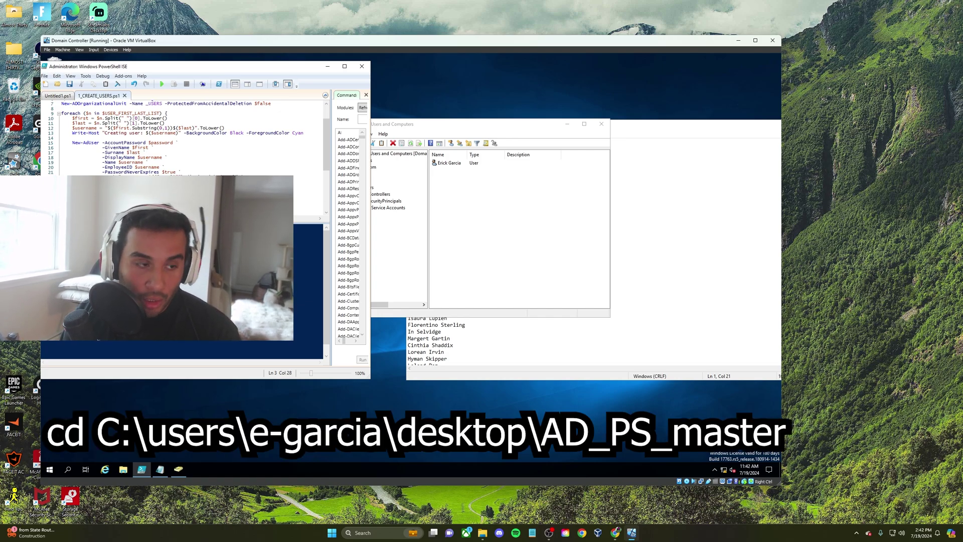
text(C)
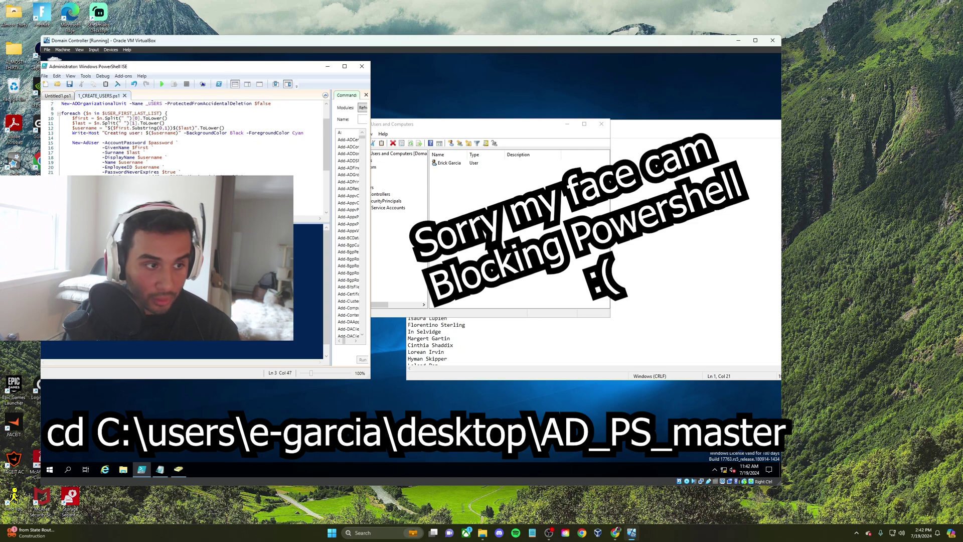
text(top\A)
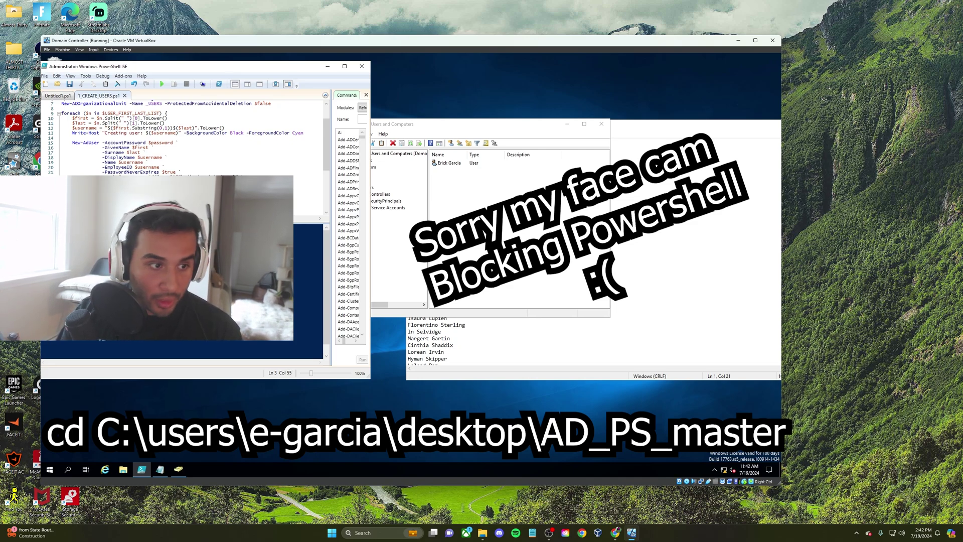
key(Return)
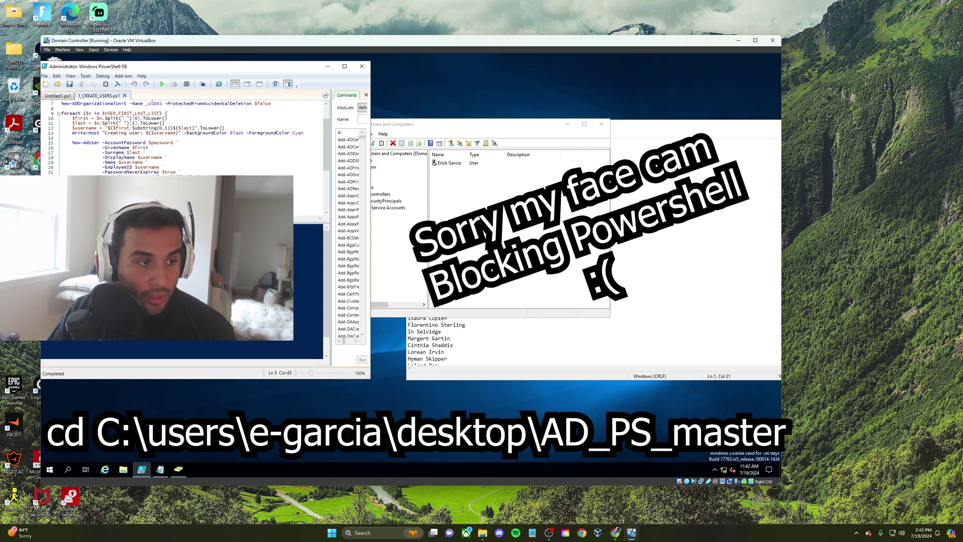
text(ls)
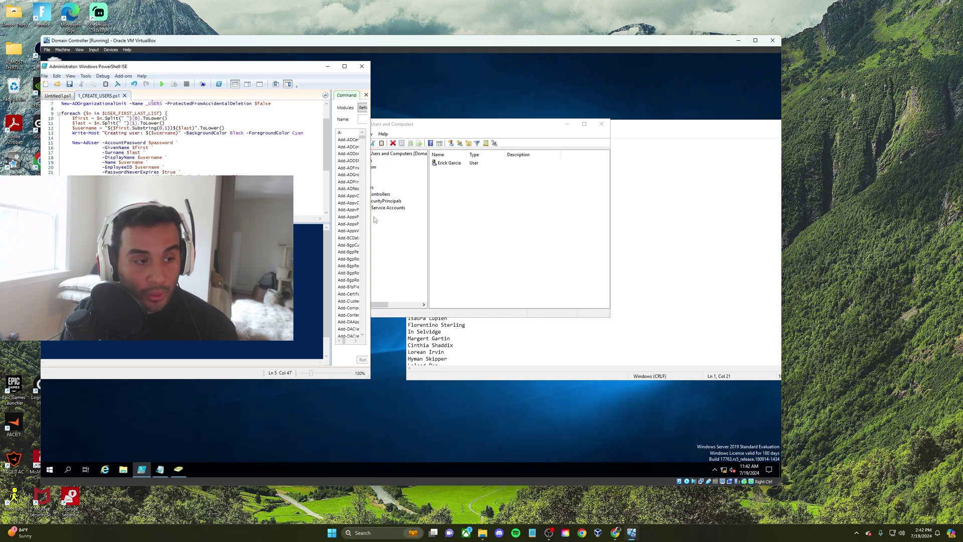
key(Return)
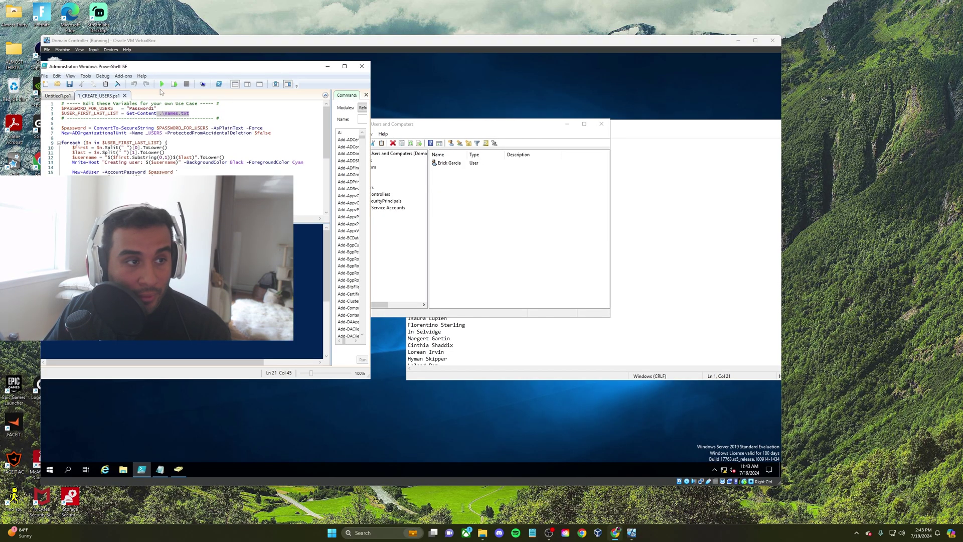
Run 1_CREATE_USERS.ps1 to create an account for each name in names.txt
click(162, 85)
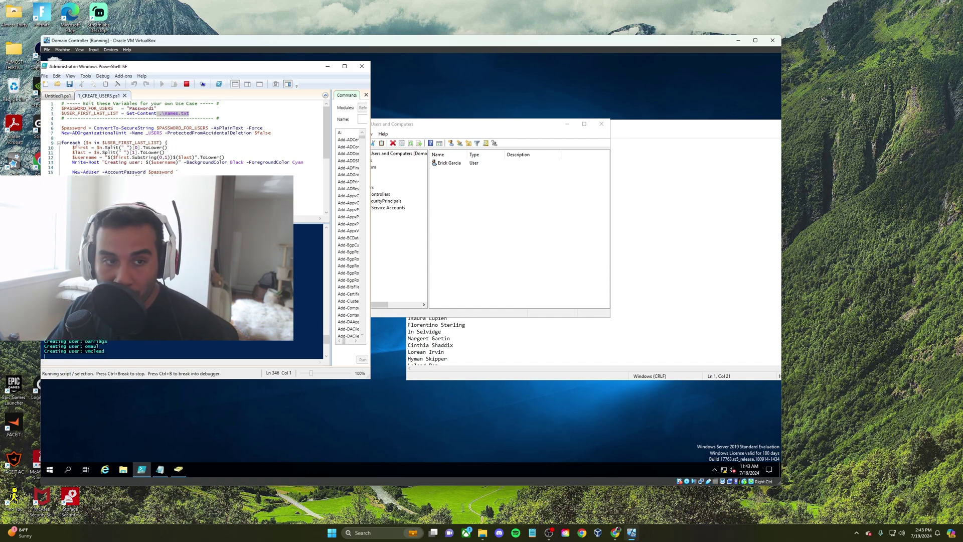
drag(474, 126, 553, 130)
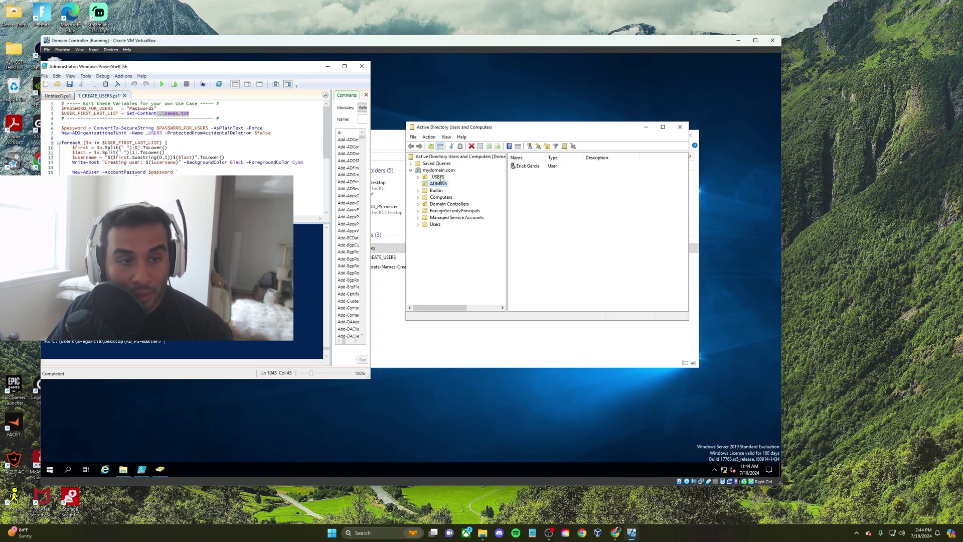
Select the _USERS unit, then close and reopen Active Directory Users and Computers
click(437, 176)
mouse_move(542, 133)
mouse_down()
mouse_move(478, 148)
mouse_move(551, 142)
mouse_up()
click(713, 142)
click(50, 469)
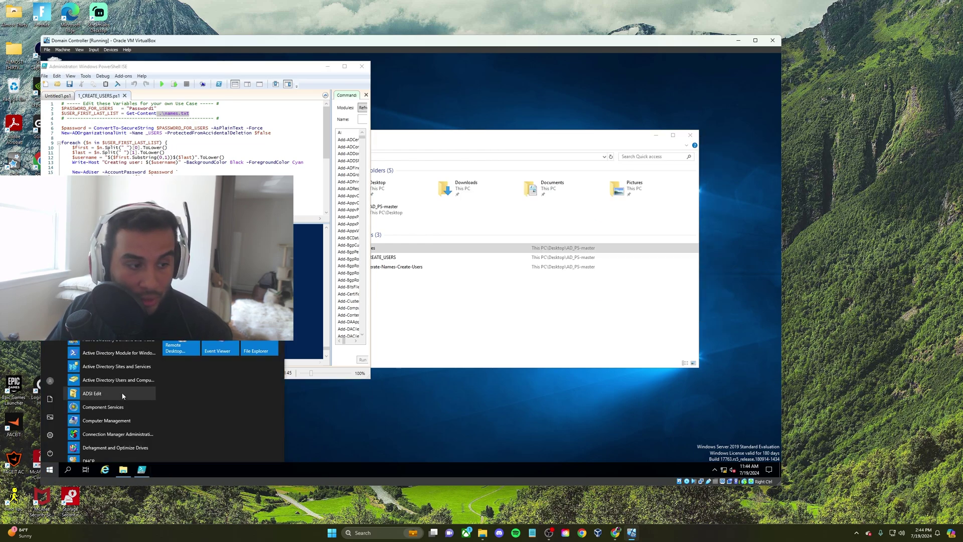
click(119, 380)
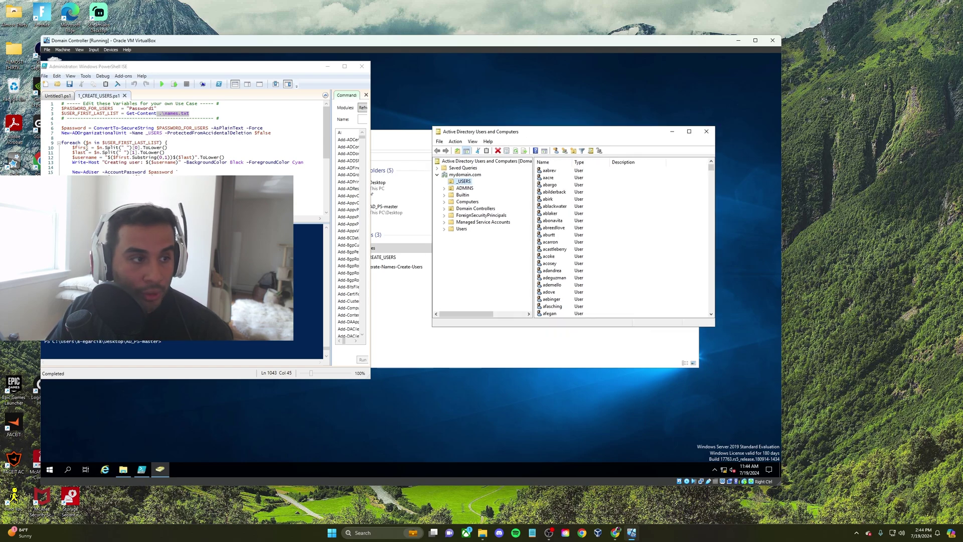
Scroll through the created _USERS accounts, pick one, and return to the top of the list
scroll(78, 167, down, 2)
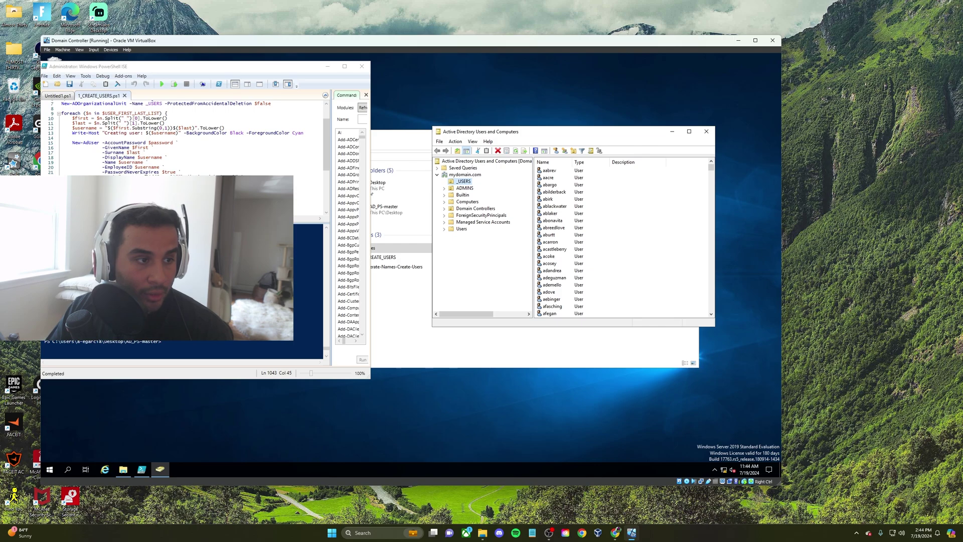
click(132, 177)
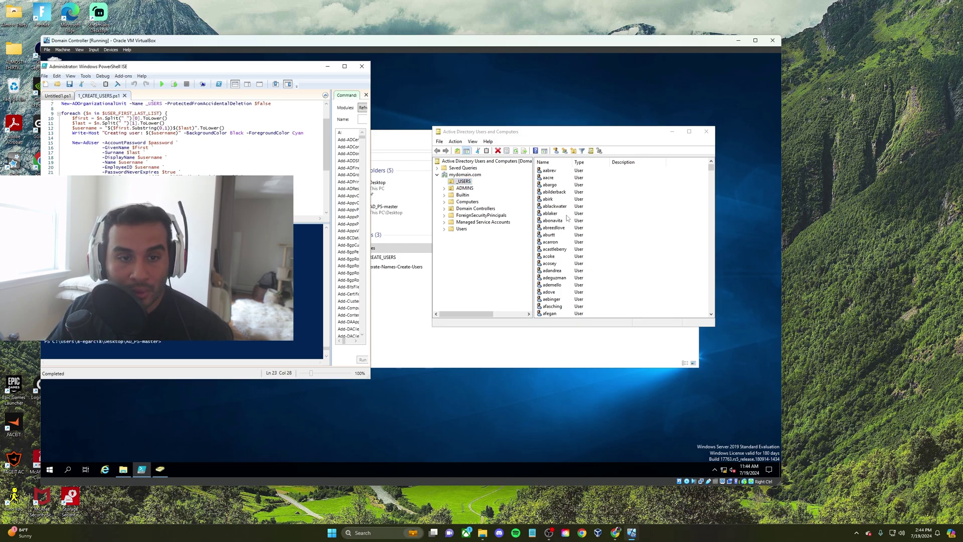
scroll(577, 228, down, 6)
click(587, 241)
scroll(588, 275, up, 6)
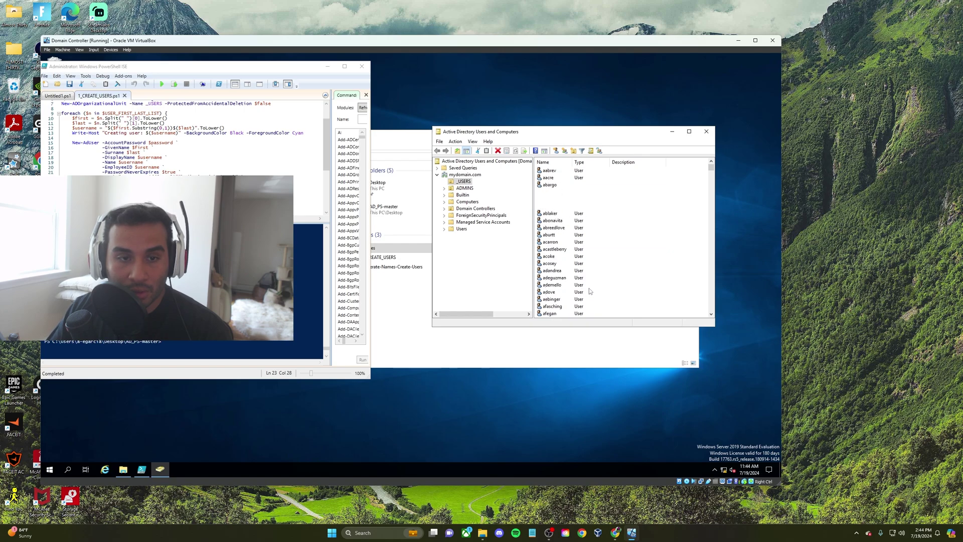
scroll(582, 276, down, 20)
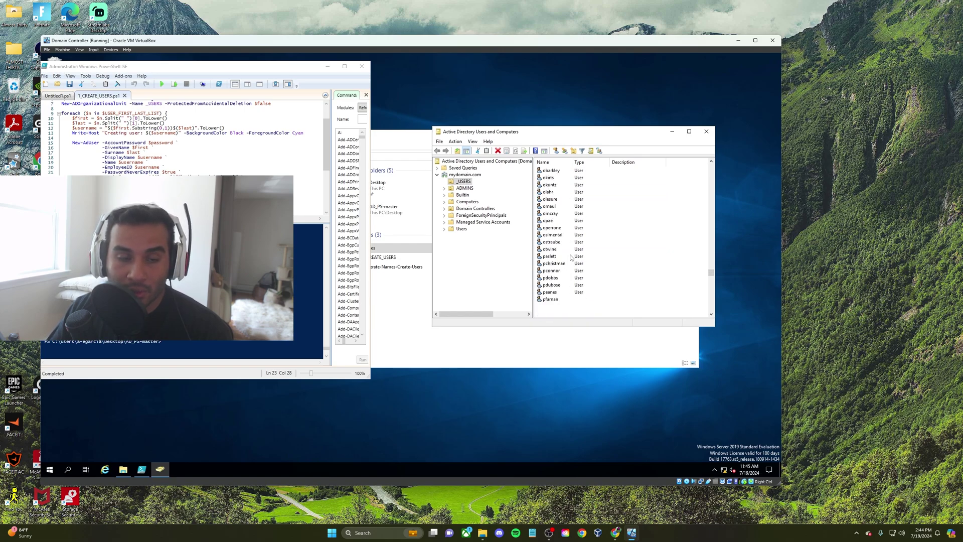
scroll(571, 265, up, 20)
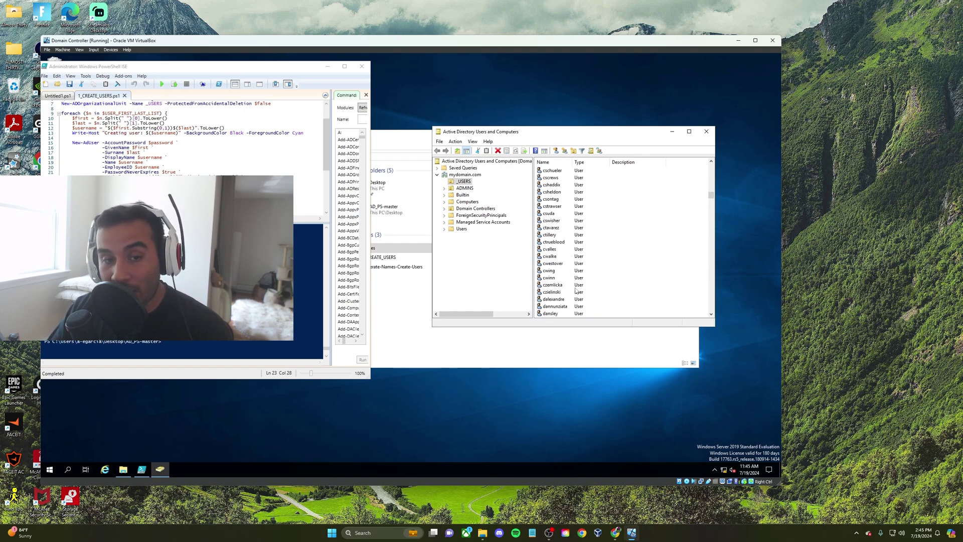
scroll(576, 291, up, 15)
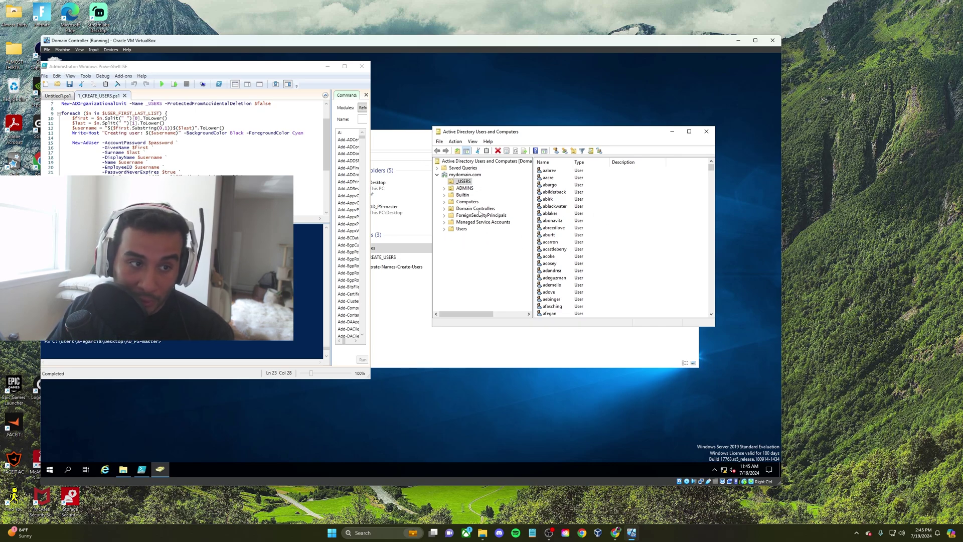
right_click(447, 174)
click(481, 189)
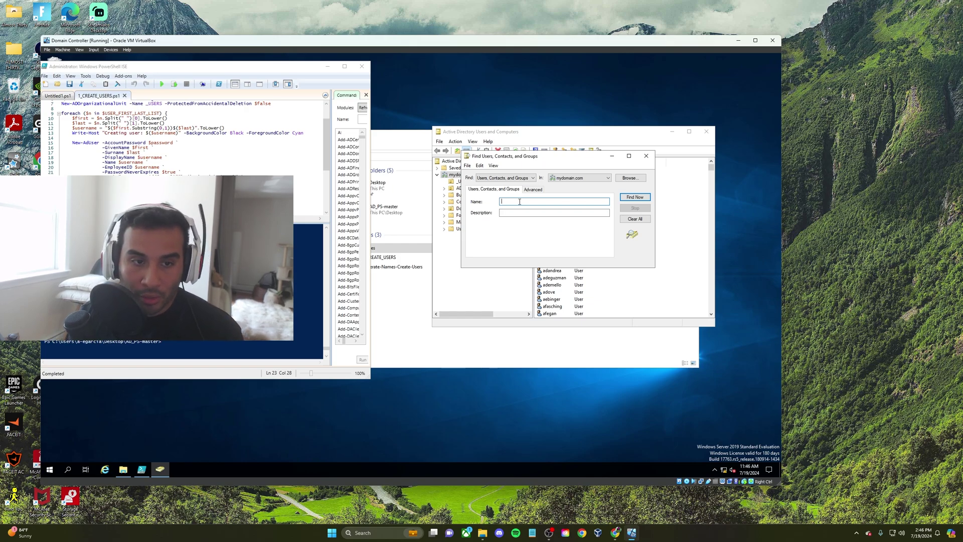
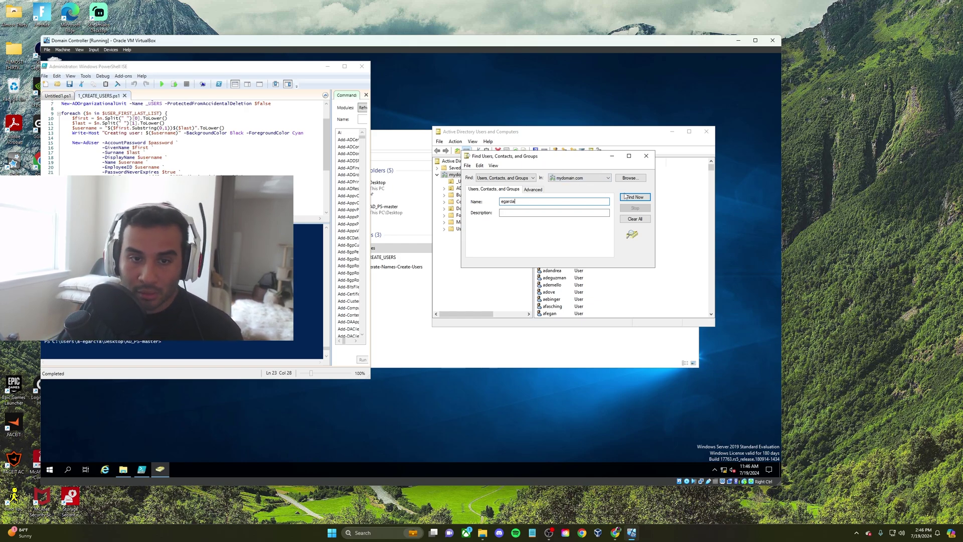
click(633, 196)
click(488, 283)
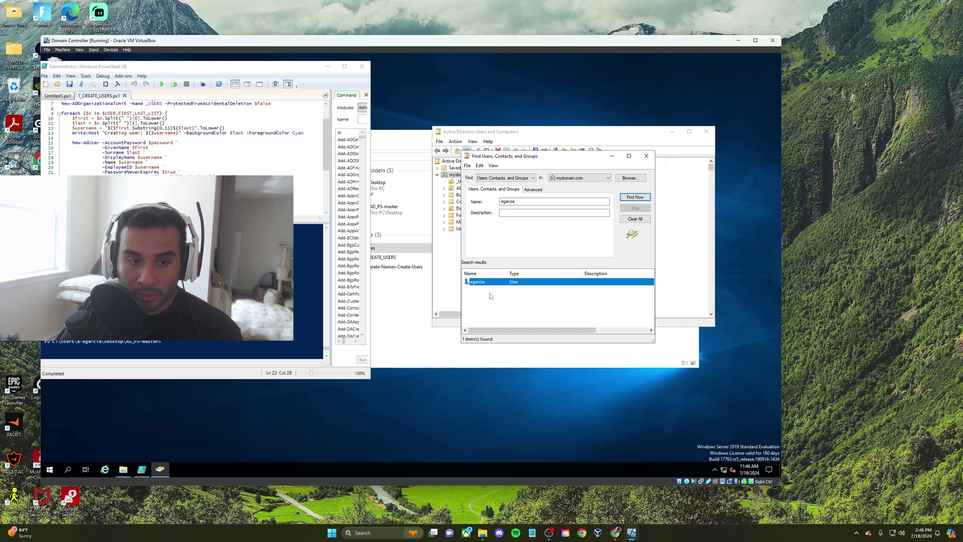
Rerun the search with just the surname and compare the two matching accounts
click(516, 309)
drag(525, 201, 470, 200)
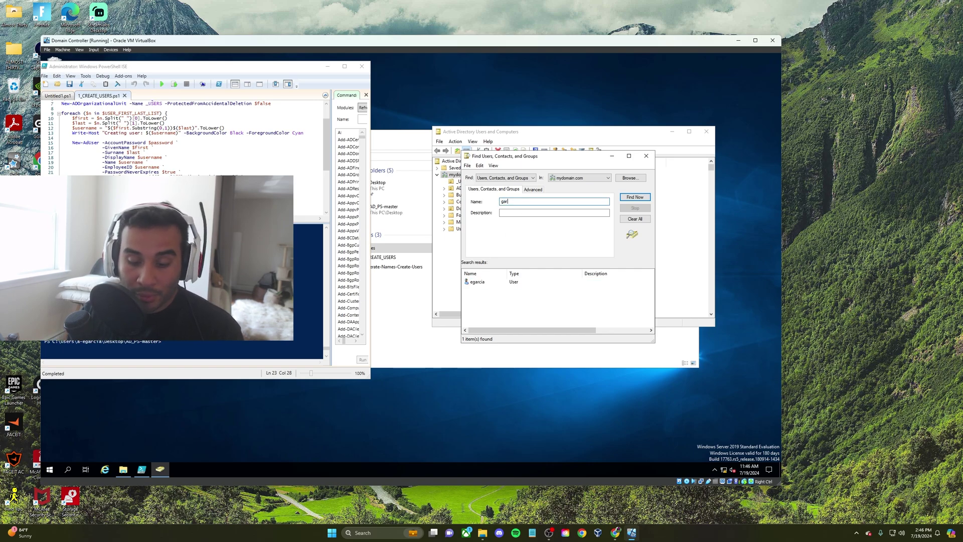
click(641, 198)
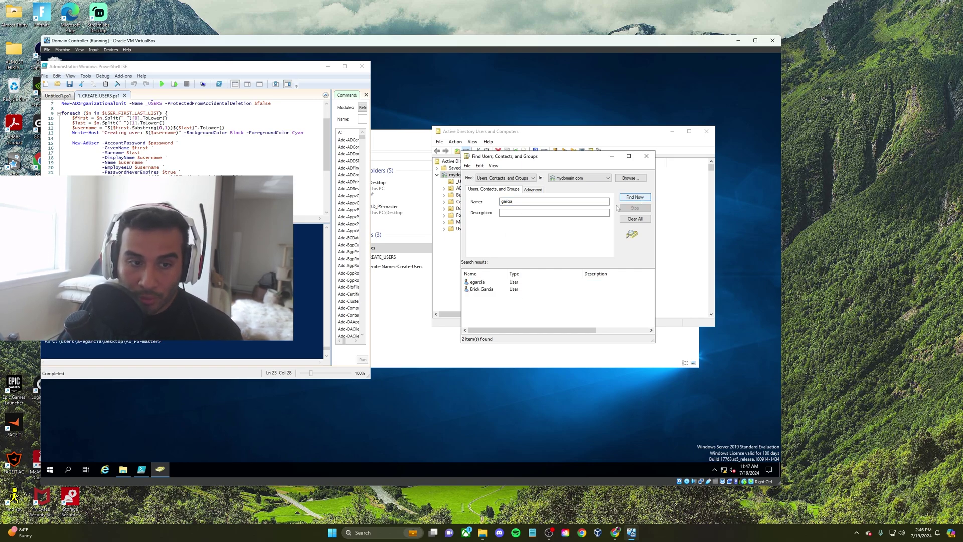
click(479, 289)
click(481, 283)
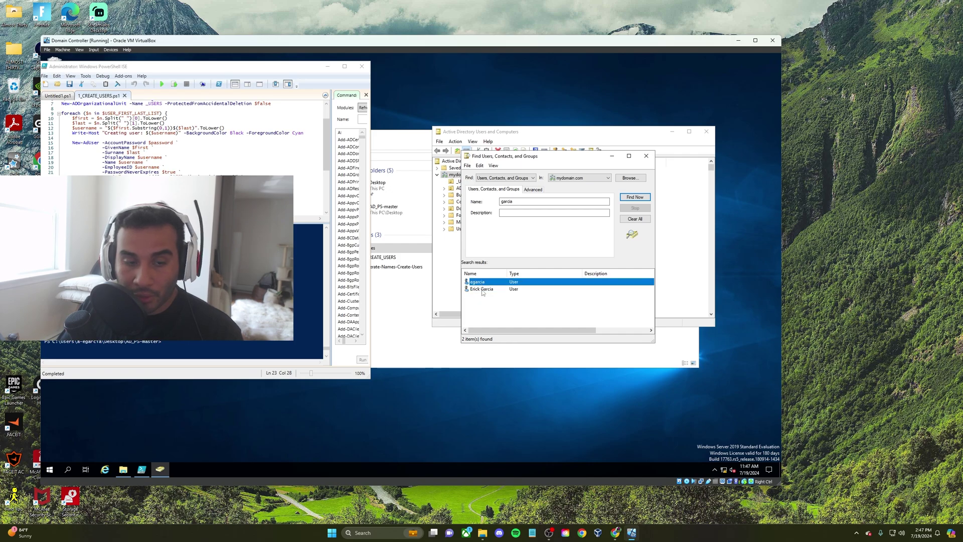
click(483, 290)
click(478, 283)
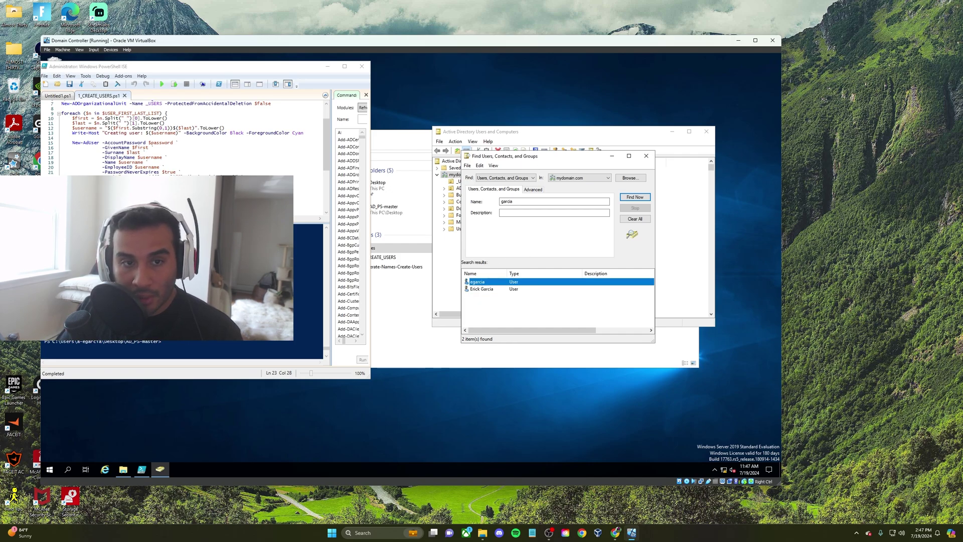
drag(502, 156, 550, 229)
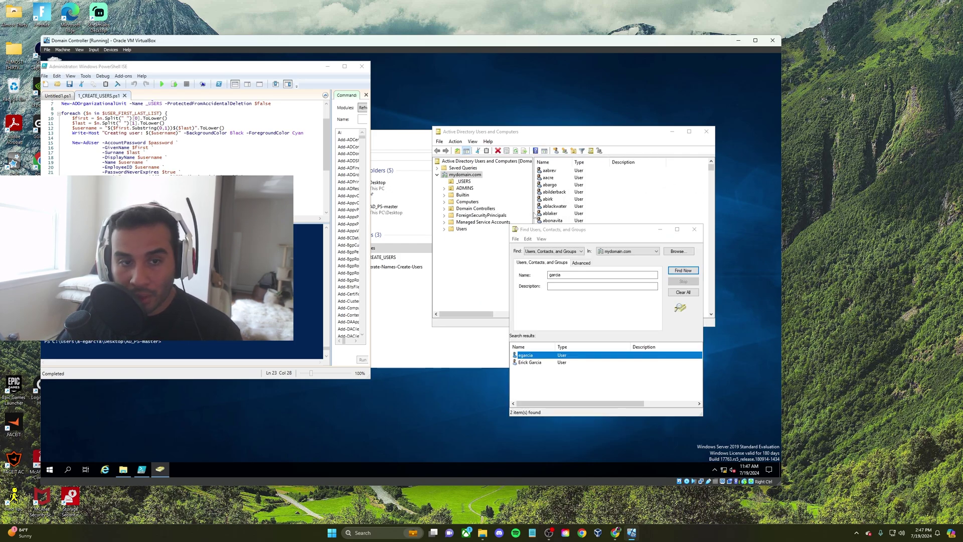
drag(663, 230, 624, 200)
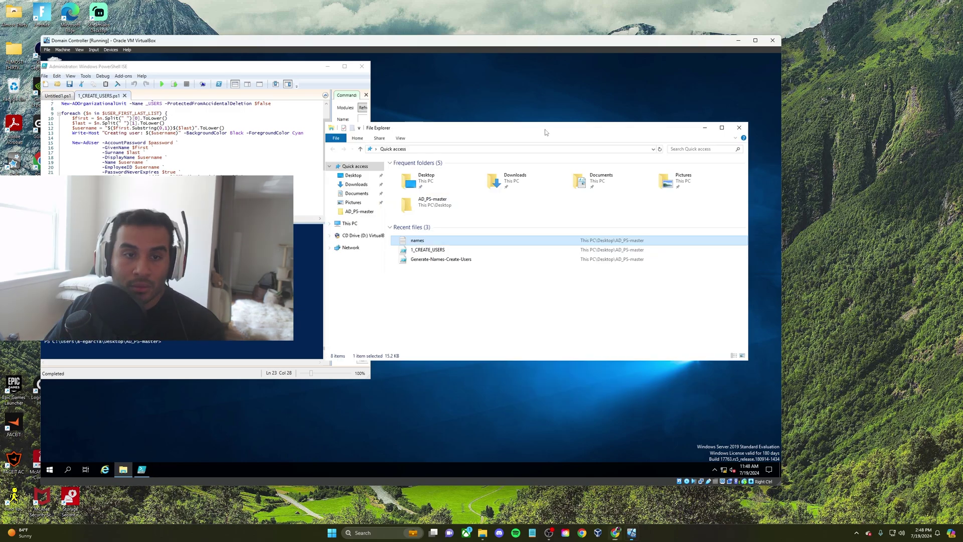
Close File Explorer and PowerShell ISE, then minimize the Domain Controller VM window
drag(501, 109, 508, 181)
click(743, 182)
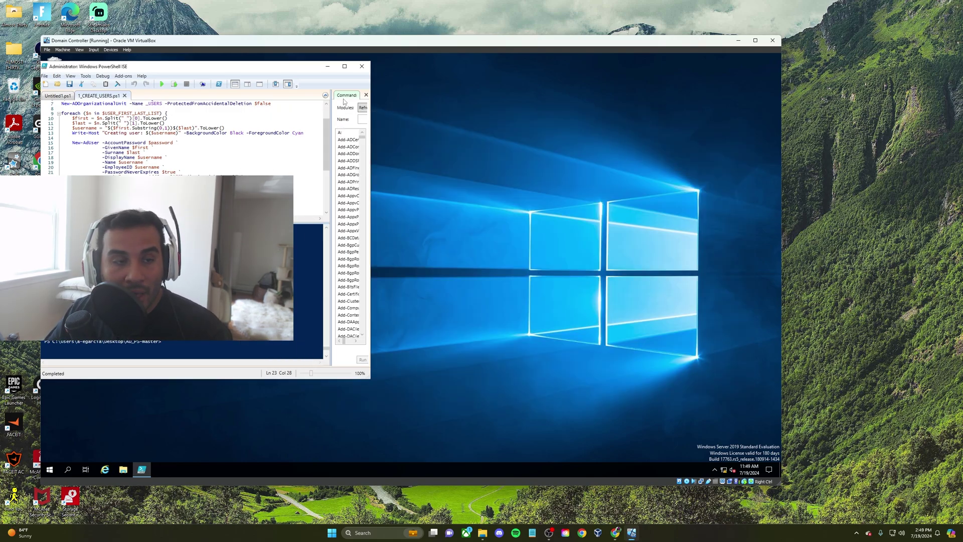
drag(279, 72, 430, 94)
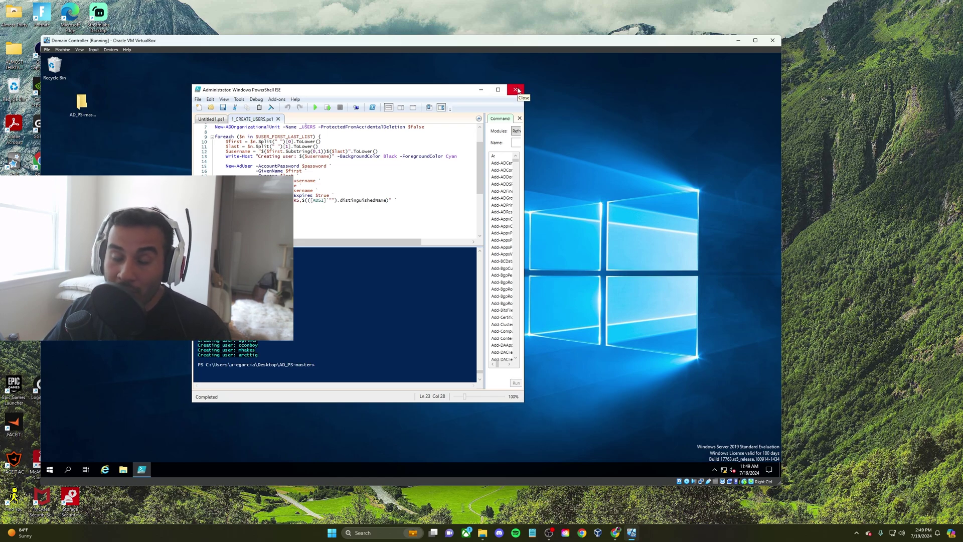
click(516, 90)
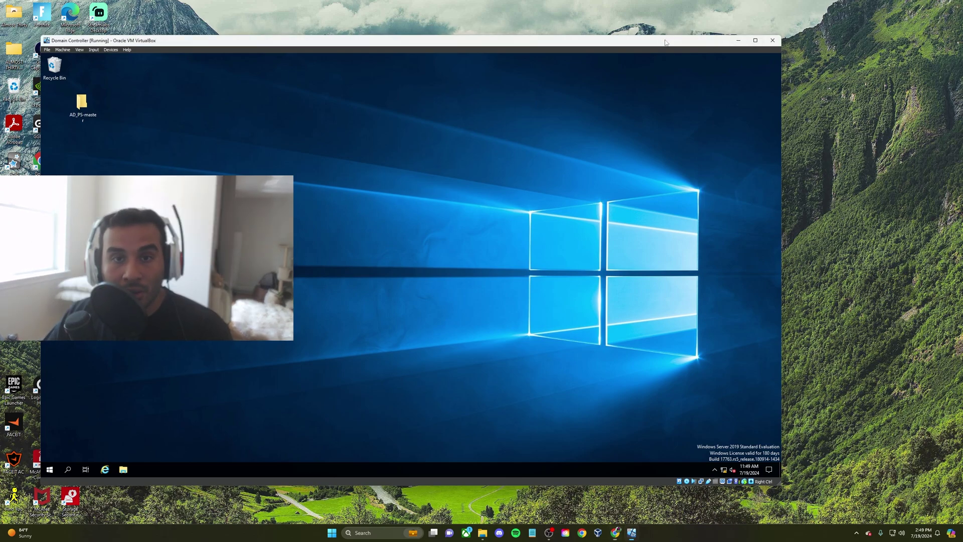
drag(665, 42, 676, 76)
click(747, 73)
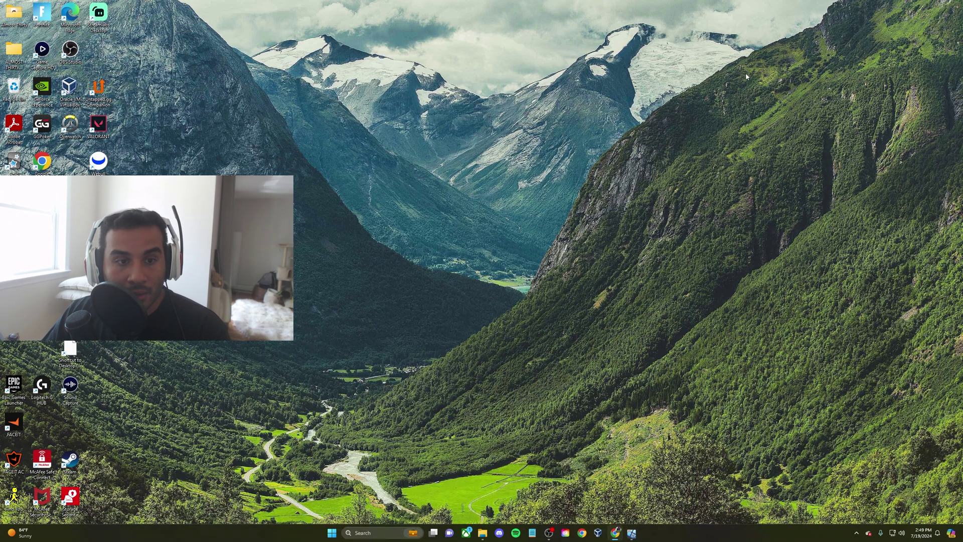
Start a new virtual machine named Client 1 with Windows 11 (64-bit) as its version
click(597, 533)
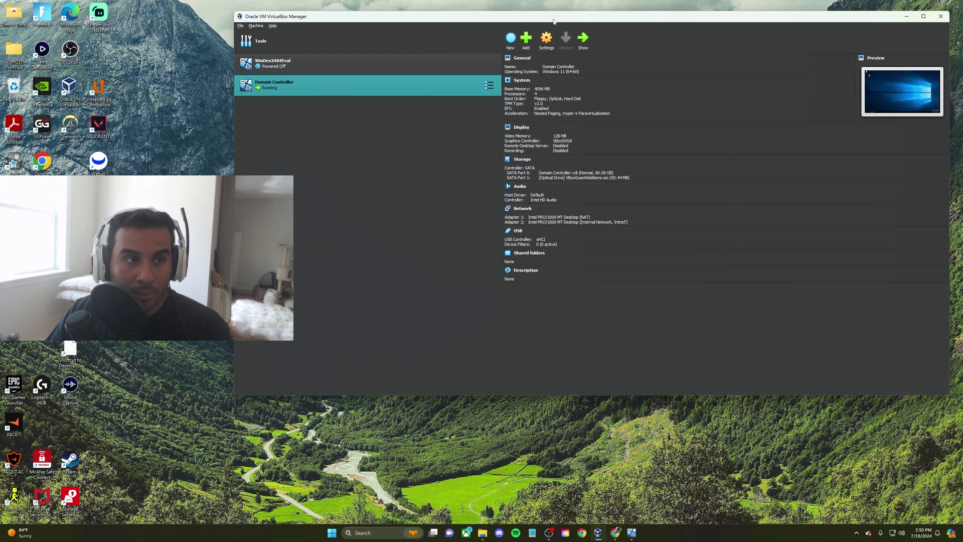
drag(553, 21, 440, 54)
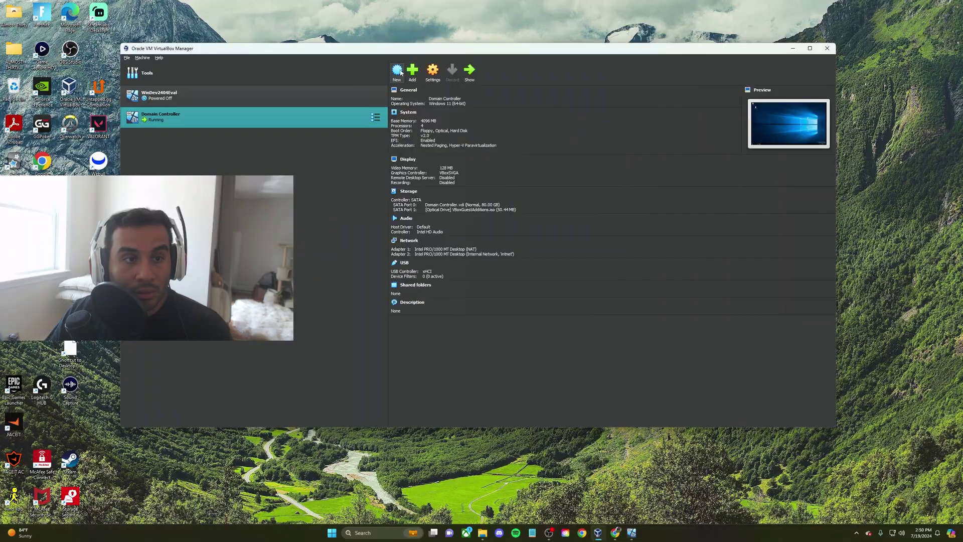
click(396, 72)
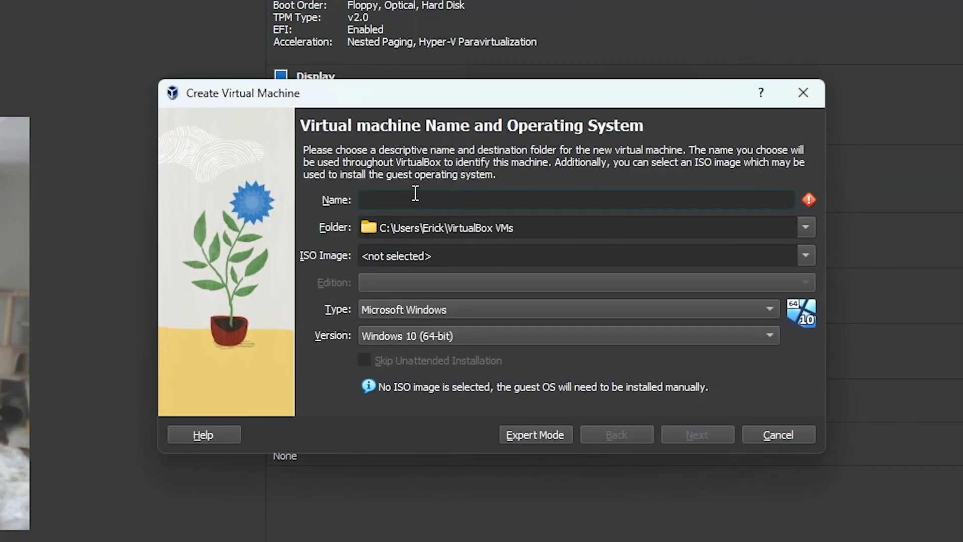
text(Client 1)
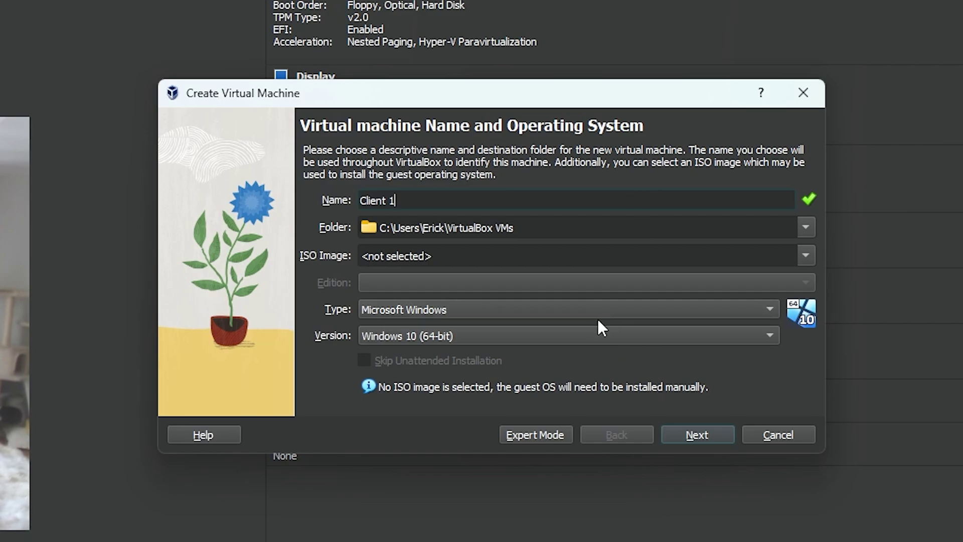
click(604, 335)
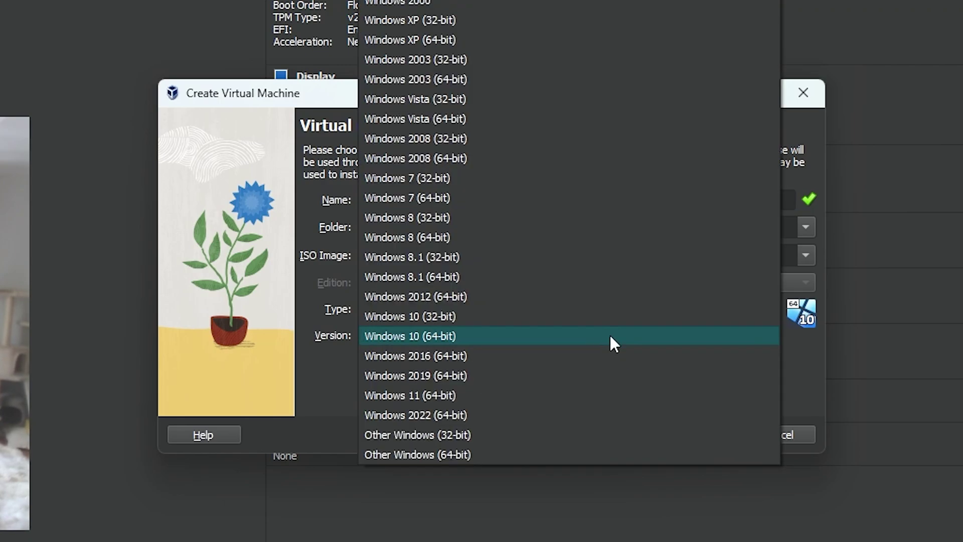
click(497, 394)
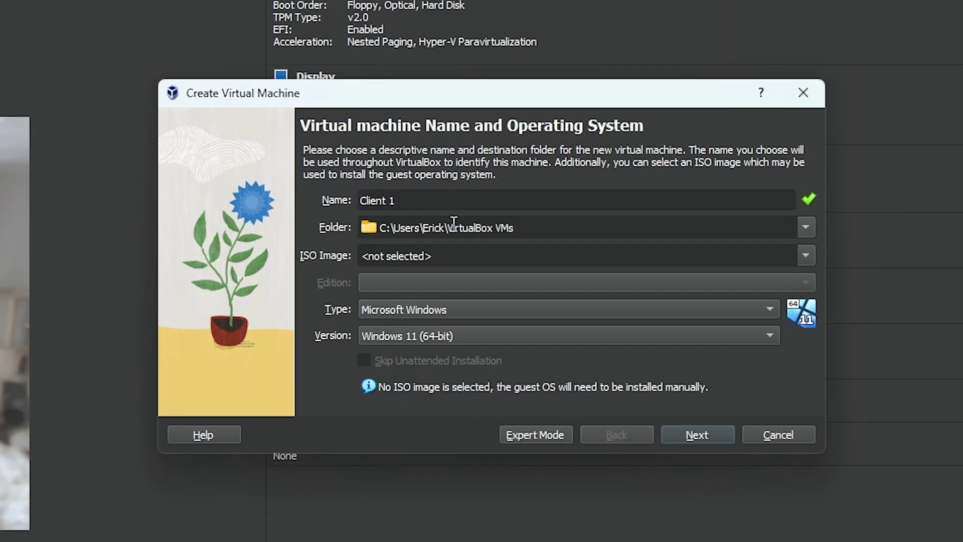
click(692, 436)
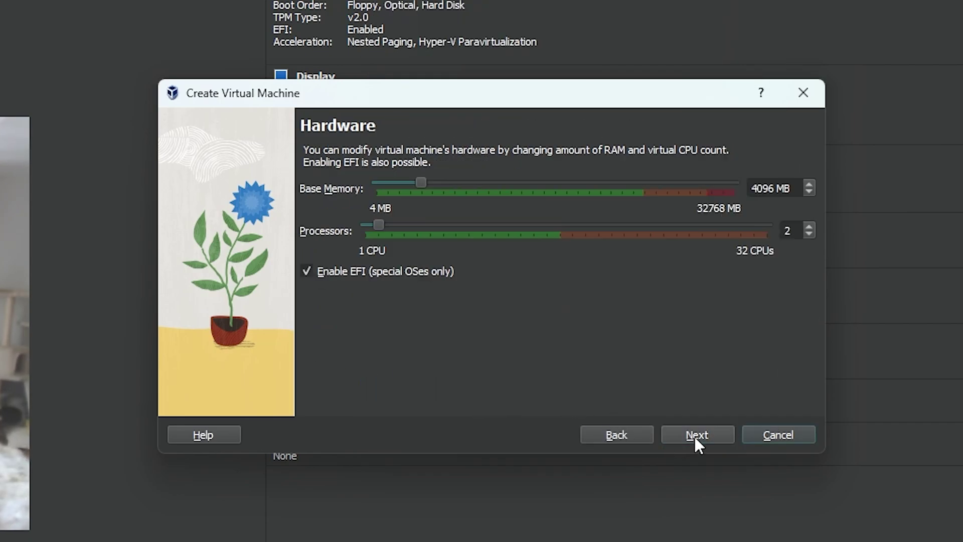
Keep 4096 MB memory, 2 processors and an 80 GB disk, finish, and open Settings
click(704, 428)
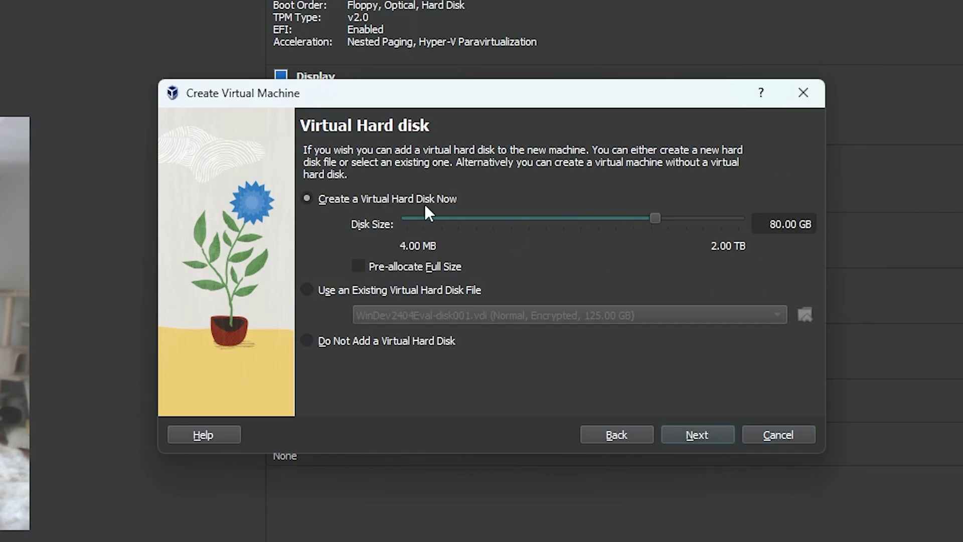
click(694, 436)
click(697, 435)
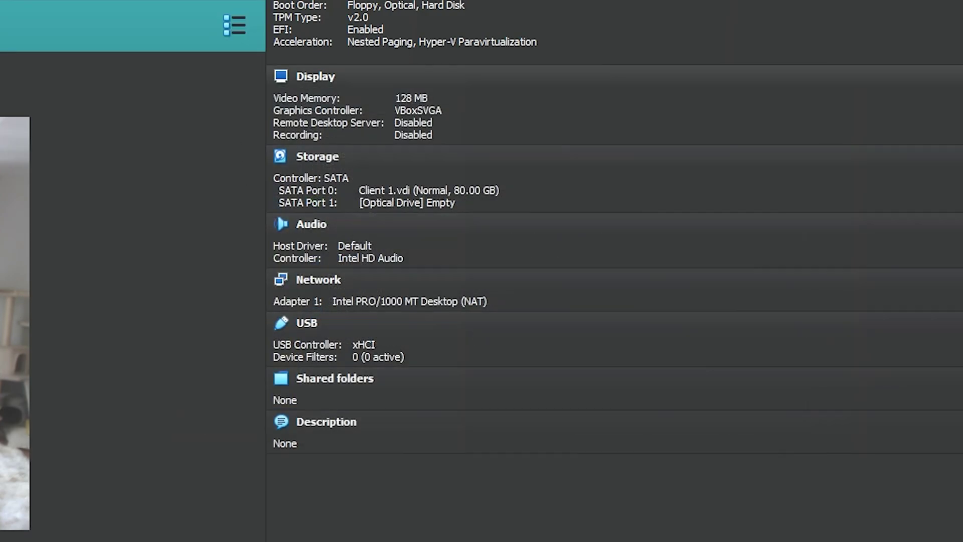
key(ctrl+s)
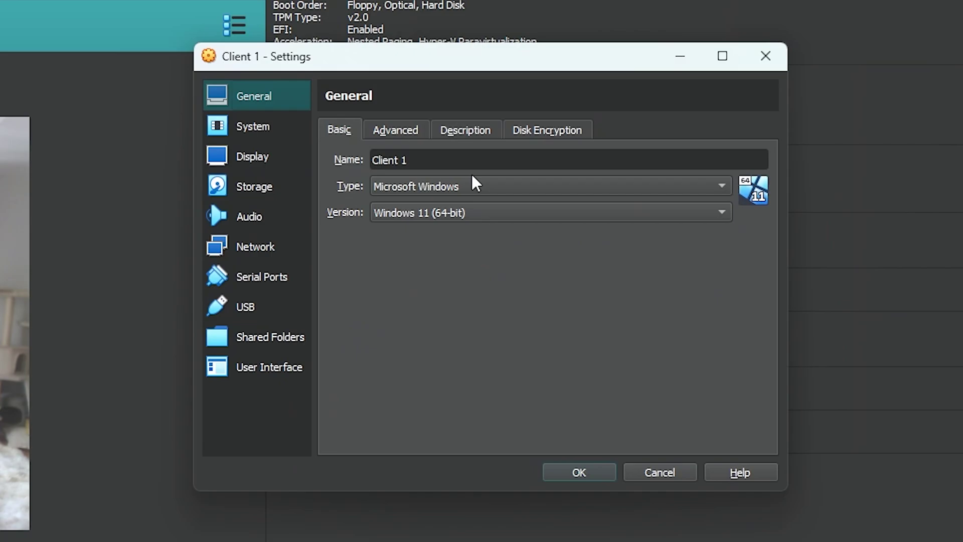
Set Client 1's shared clipboard and drag-and-drop to Bidirectional
click(396, 130)
click(440, 190)
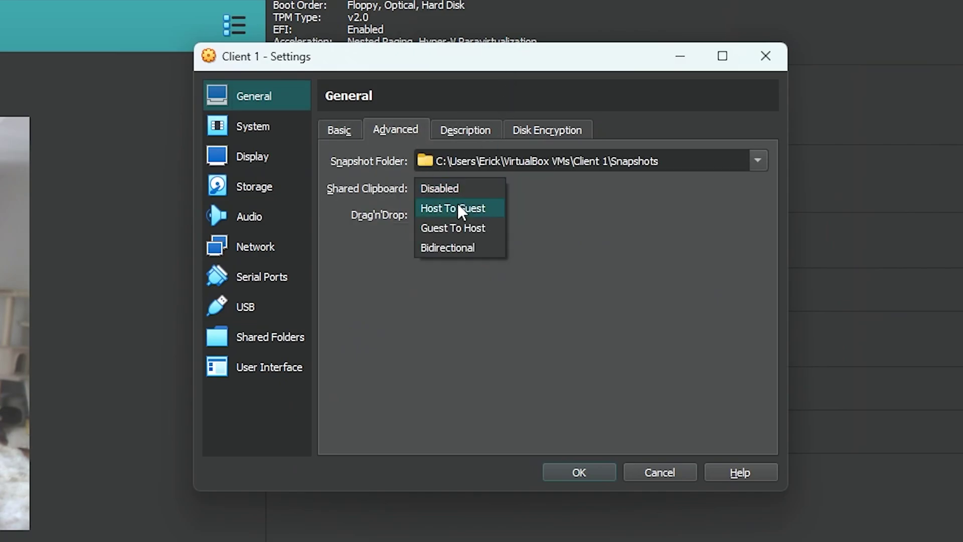
click(453, 247)
click(471, 215)
click(467, 273)
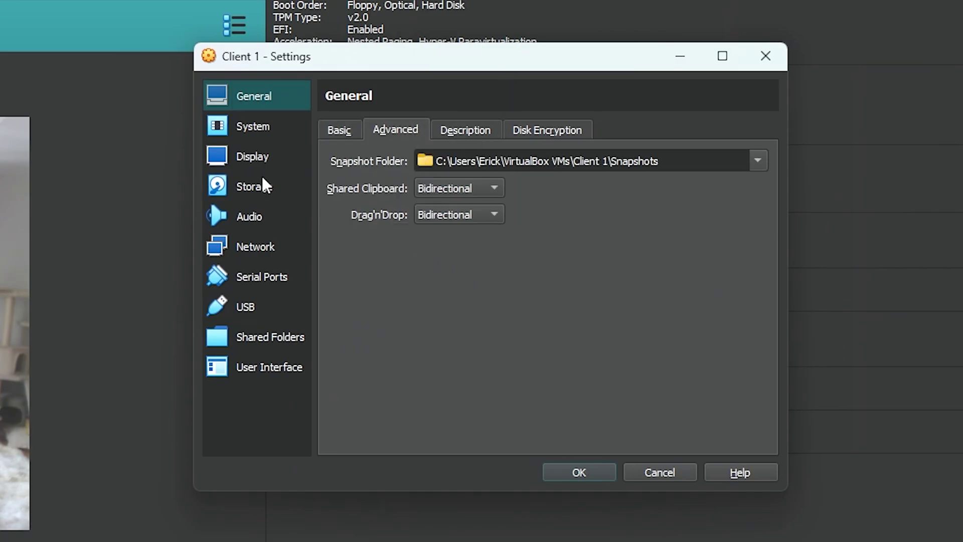
Attach Adapter 1 to Internal Network 'intnet' and save the settings
click(258, 135)
click(257, 158)
click(266, 135)
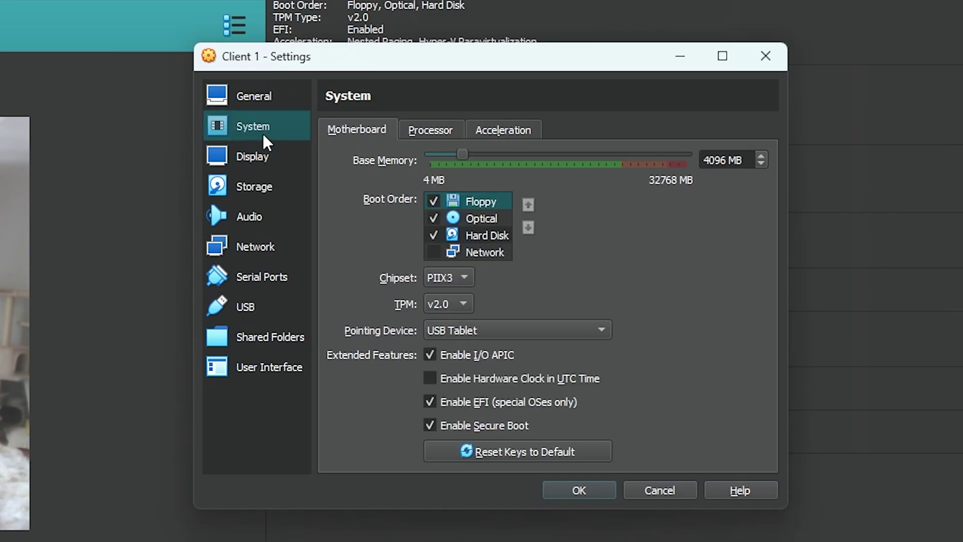
click(265, 188)
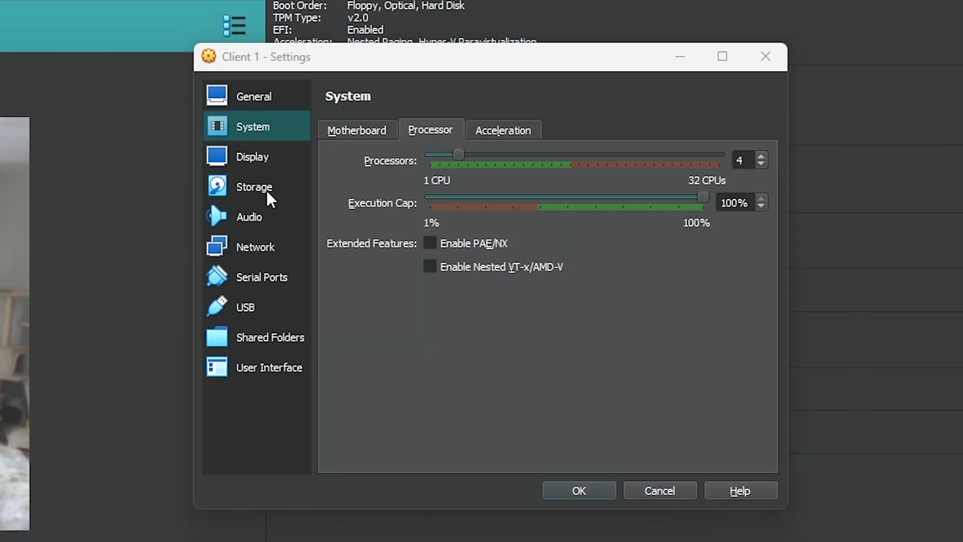
click(291, 242)
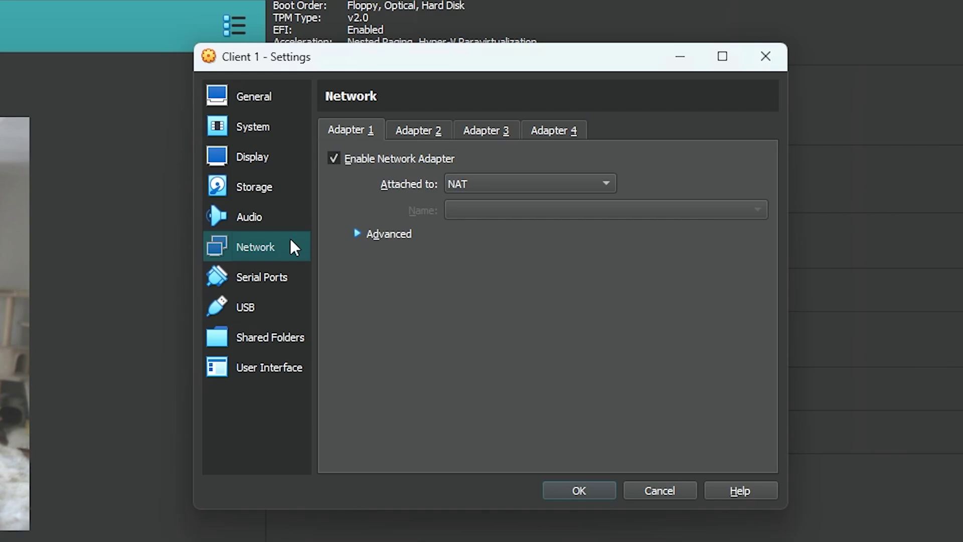
click(498, 188)
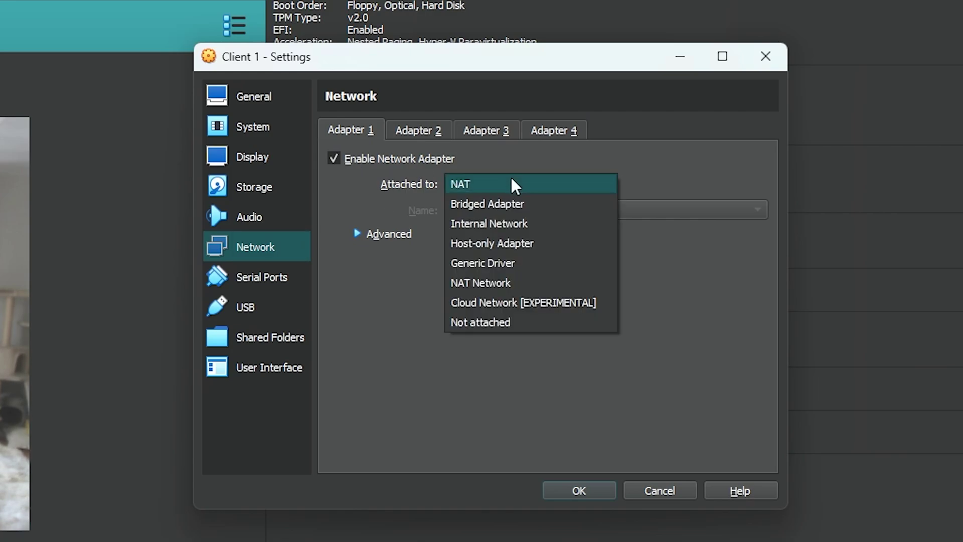
click(533, 224)
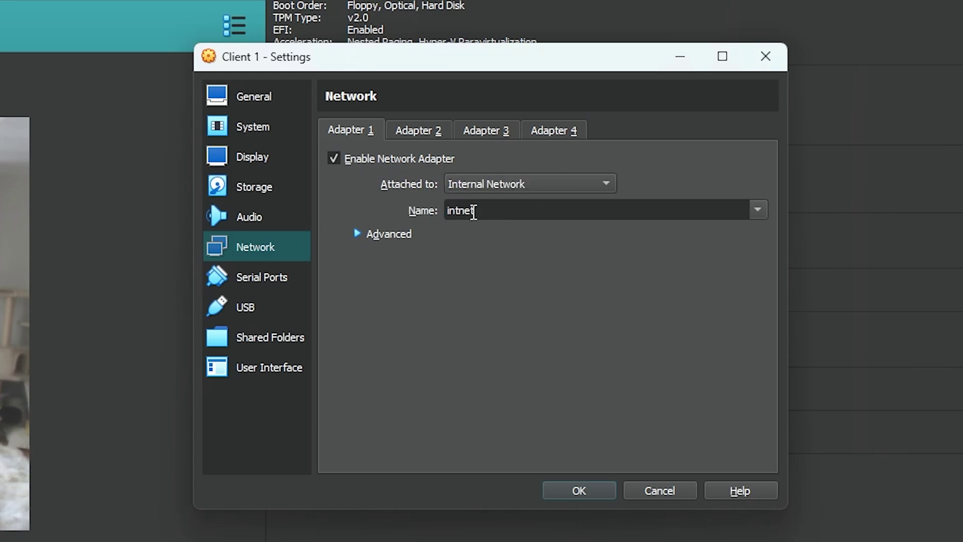
click(577, 490)
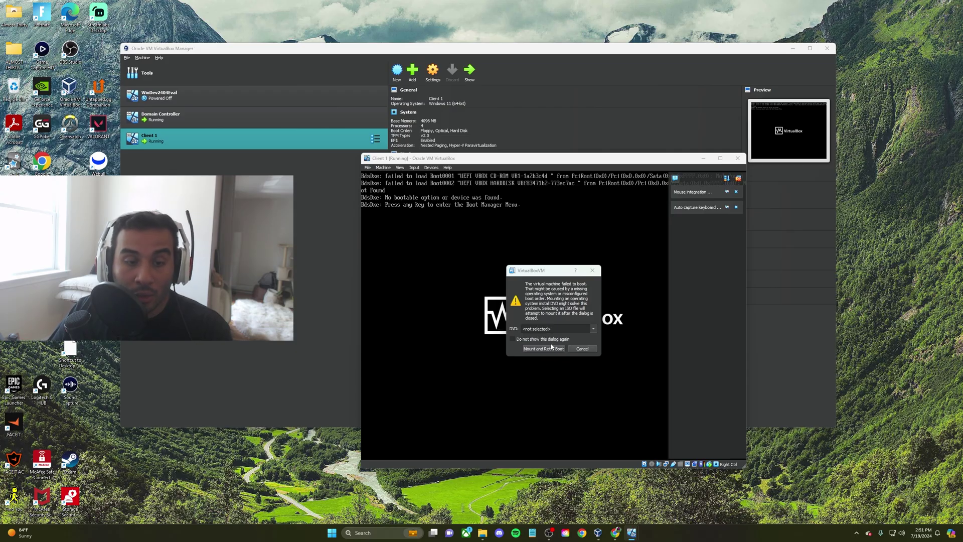
Mount the Windows 11 ISO from Videos > AD Home Lab > Oracle VM and retry booting
click(549, 341)
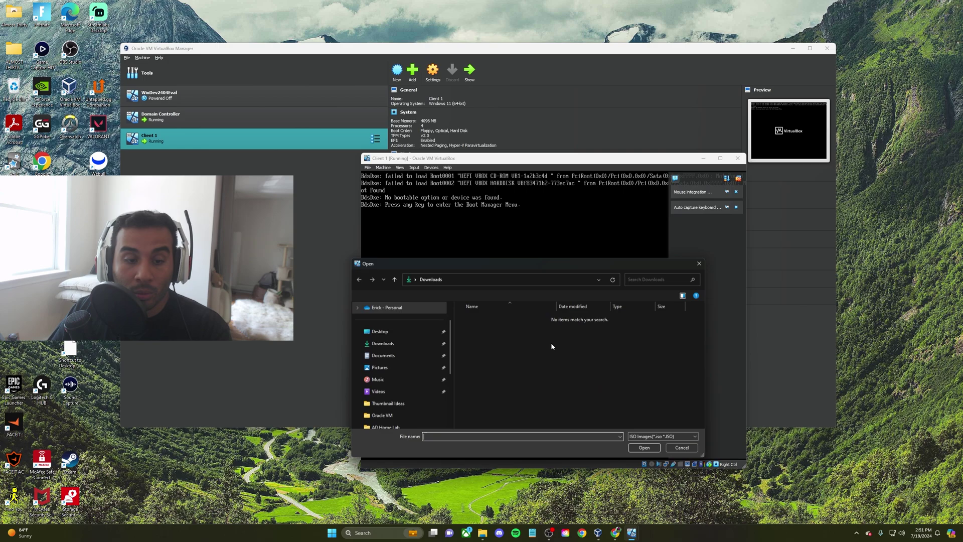
drag(522, 265, 514, 190)
scroll(406, 308, down, 3)
click(377, 257)
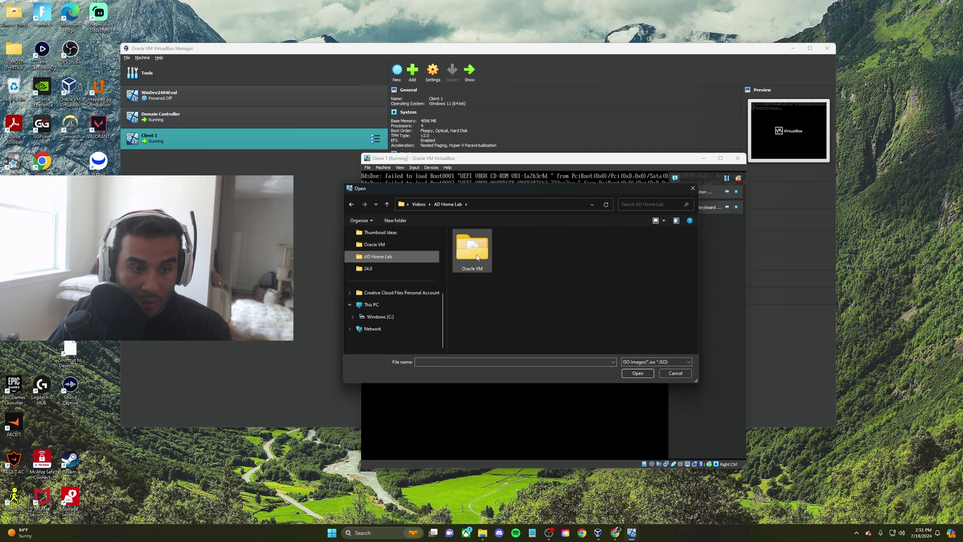
double_click(471, 249)
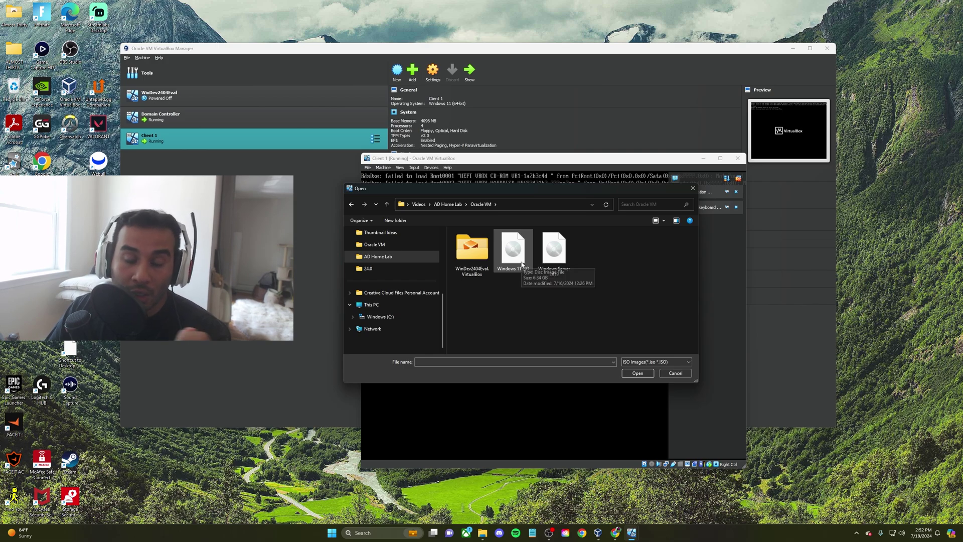
double_click(522, 264)
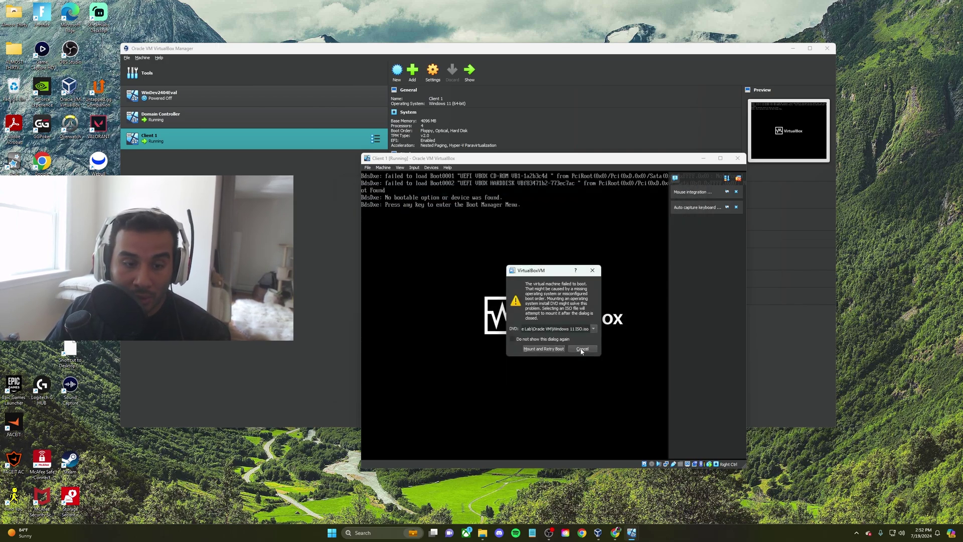
click(543, 349)
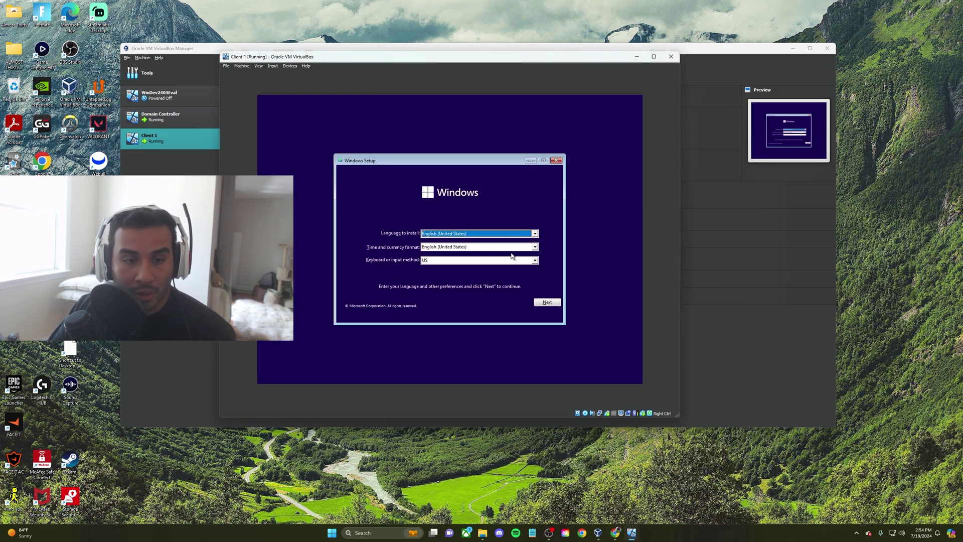
Keep default language, skip the product key, choose Windows 11 Pro and accept the license
click(546, 304)
click(455, 246)
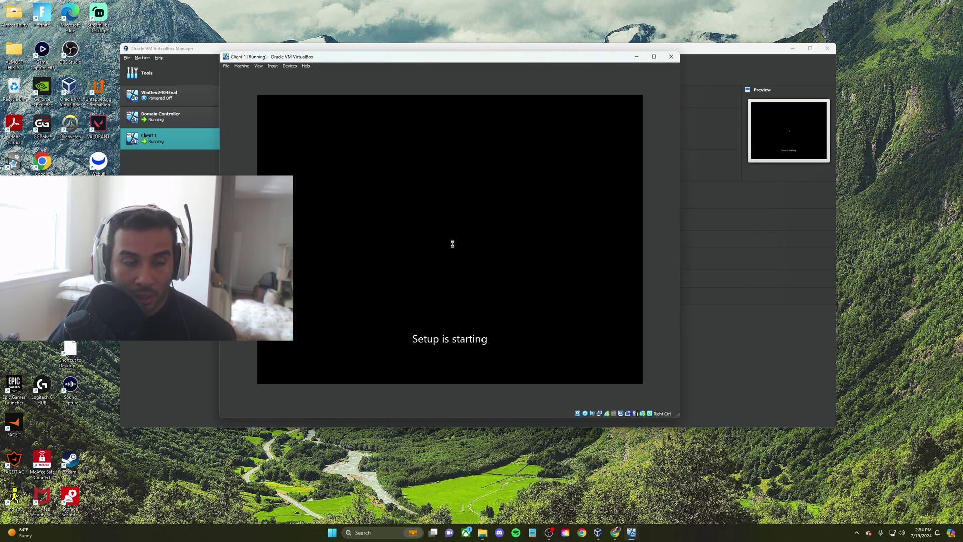
click(479, 305)
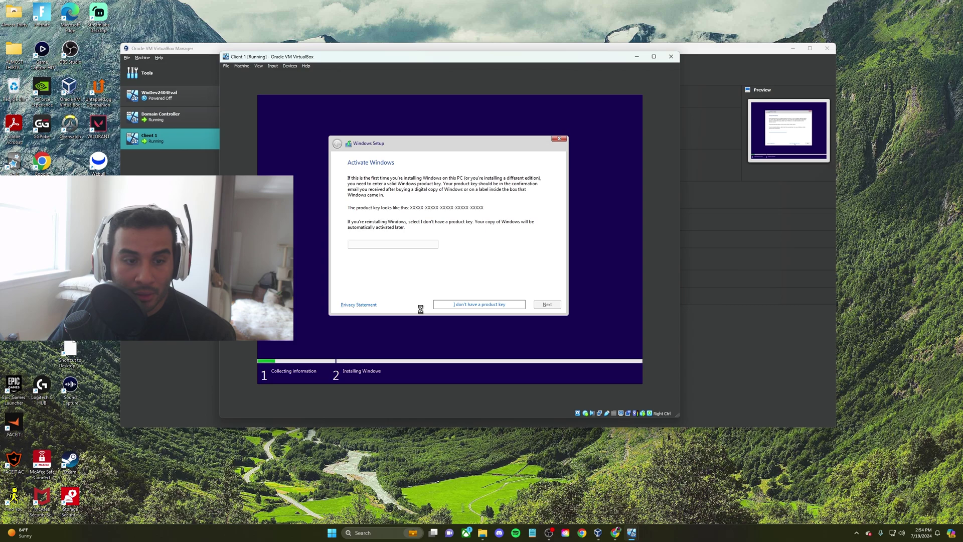
click(378, 224)
click(547, 305)
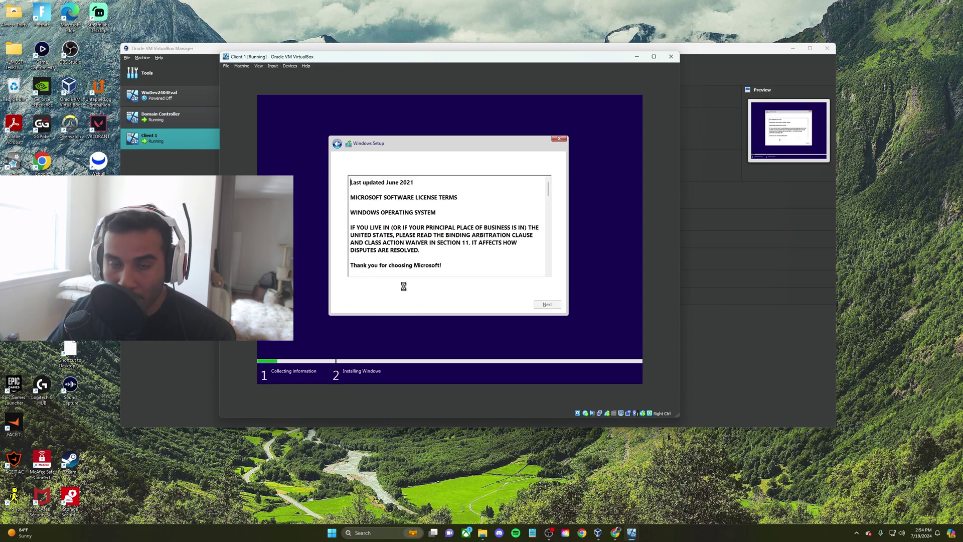
click(350, 290)
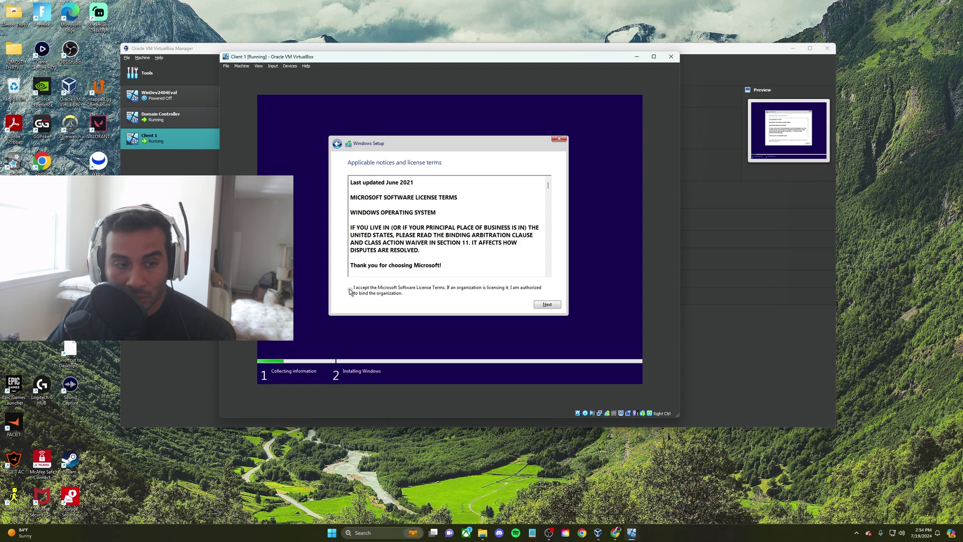
click(547, 305)
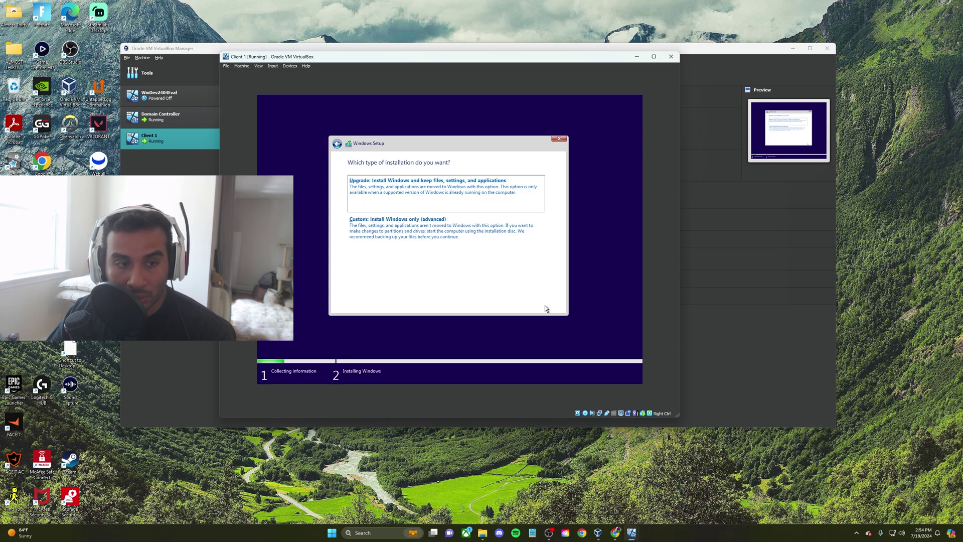
Run a Custom Windows 11 install, then pick United States, US keyboard, no second layout, device name Client
click(399, 230)
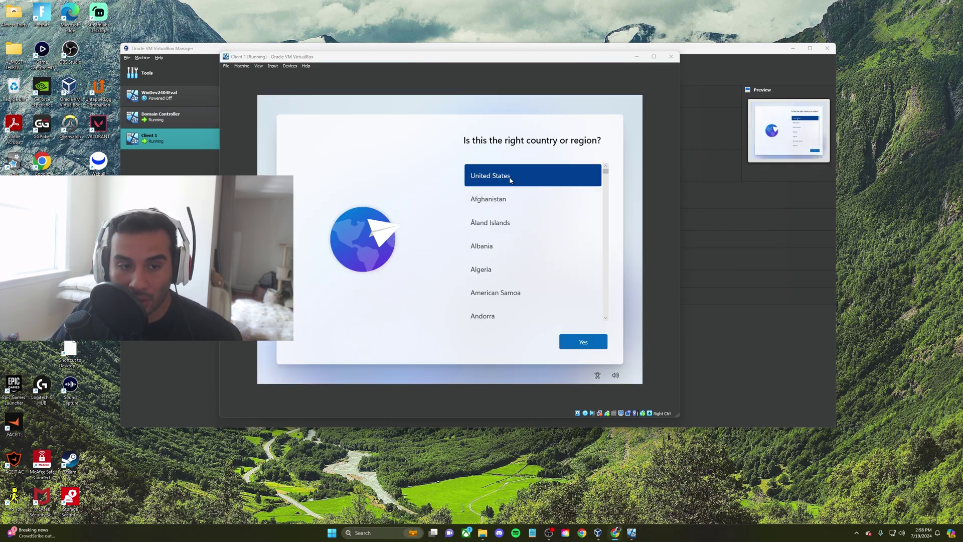
click(583, 343)
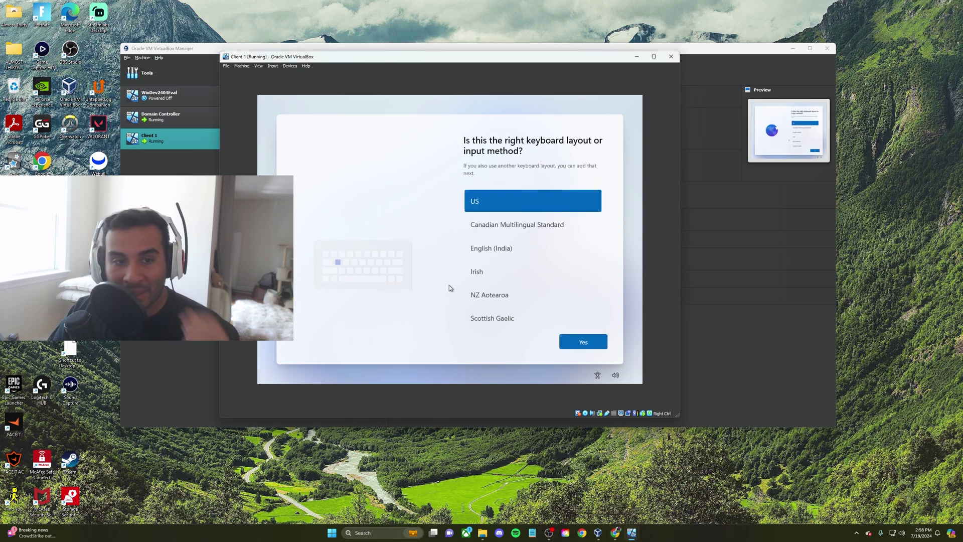
click(579, 343)
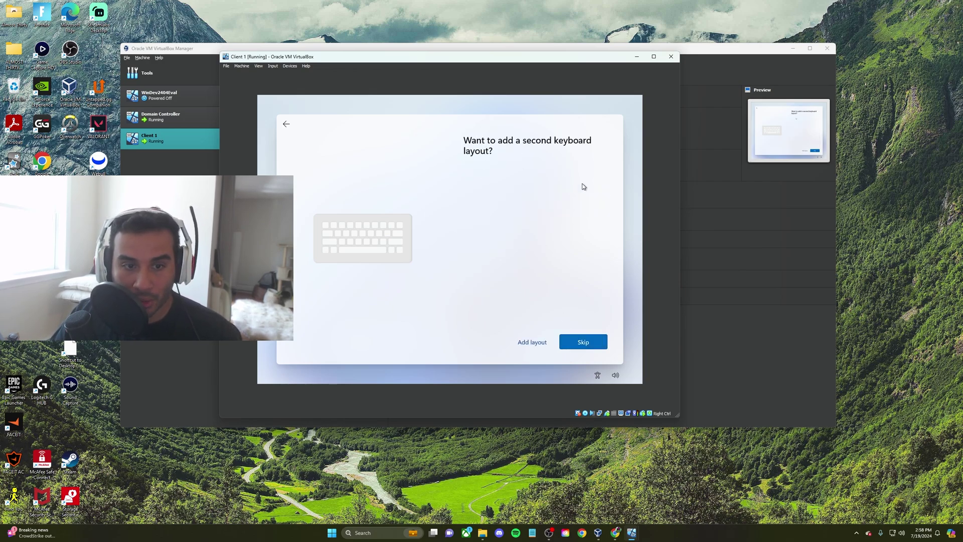
click(585, 343)
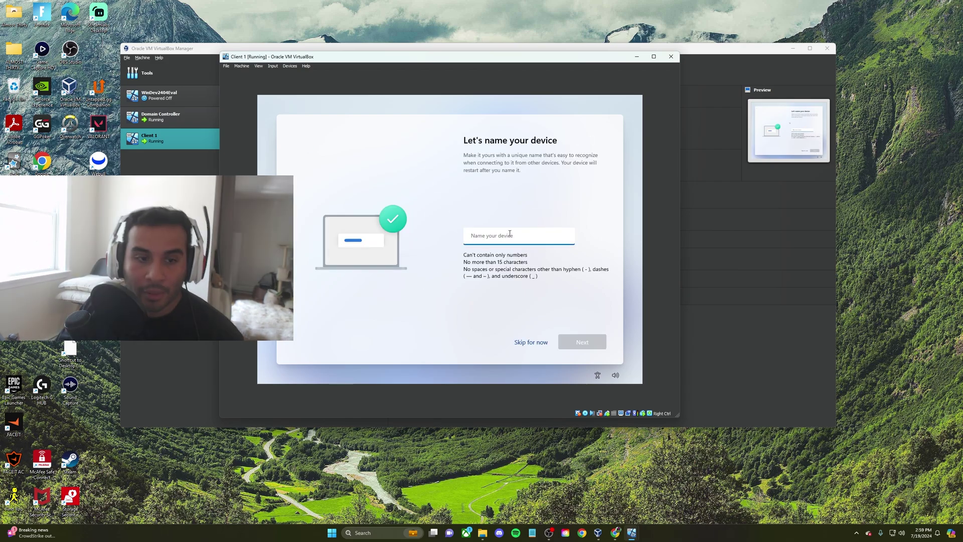
text(Client)
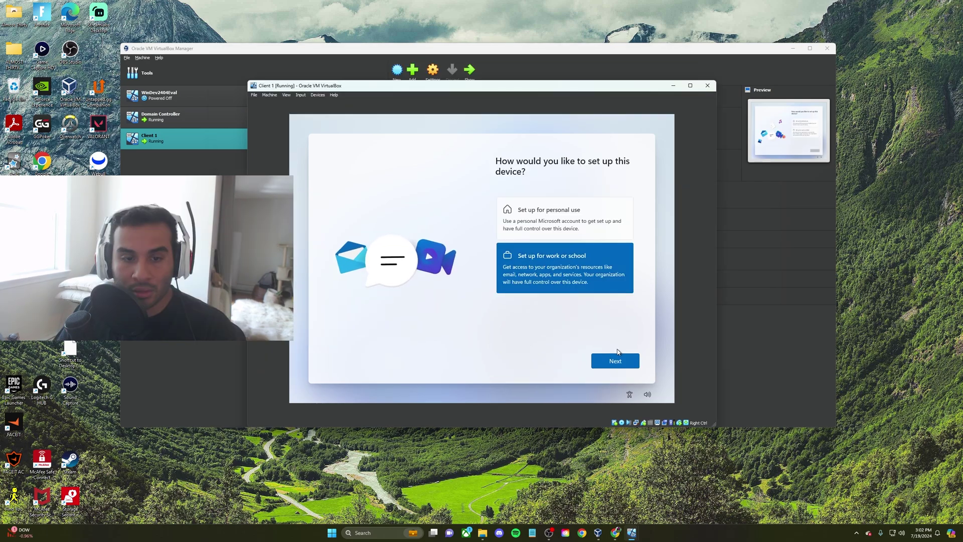
click(615, 360)
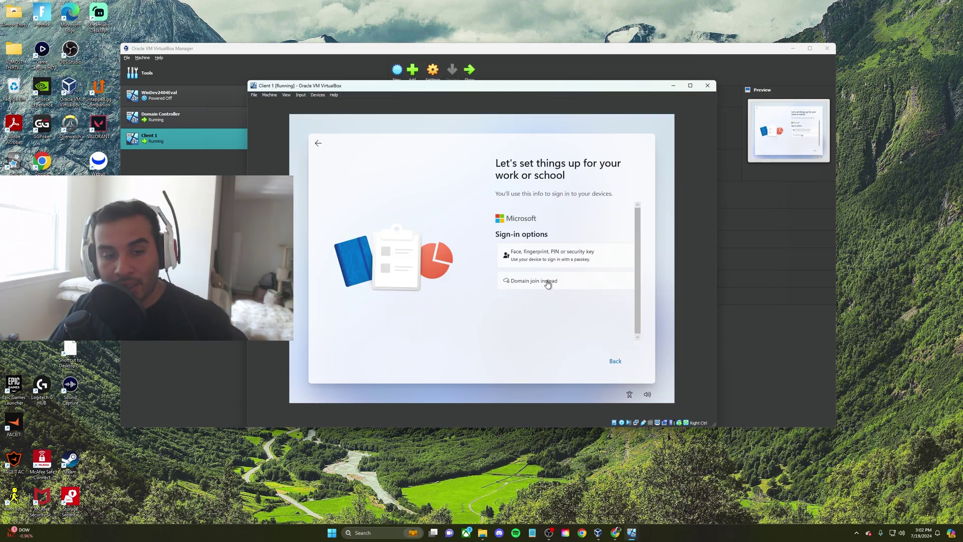
Choose Domain join instead and create a local account named User with a blank password
click(547, 282)
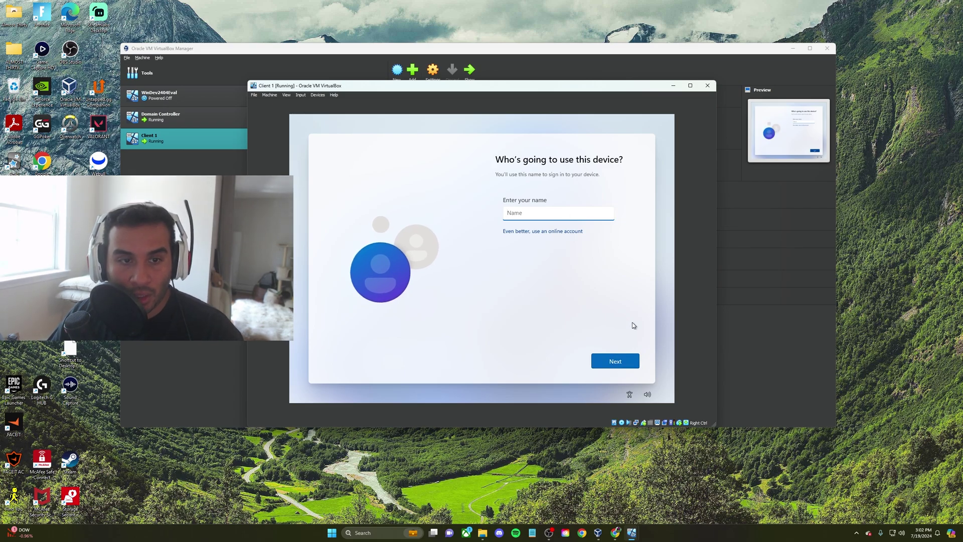
text(User)
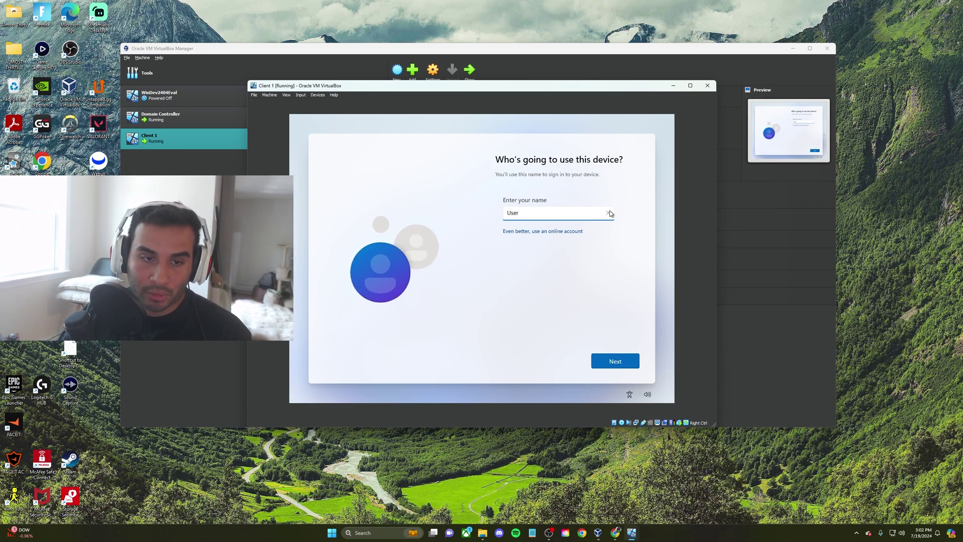
click(621, 361)
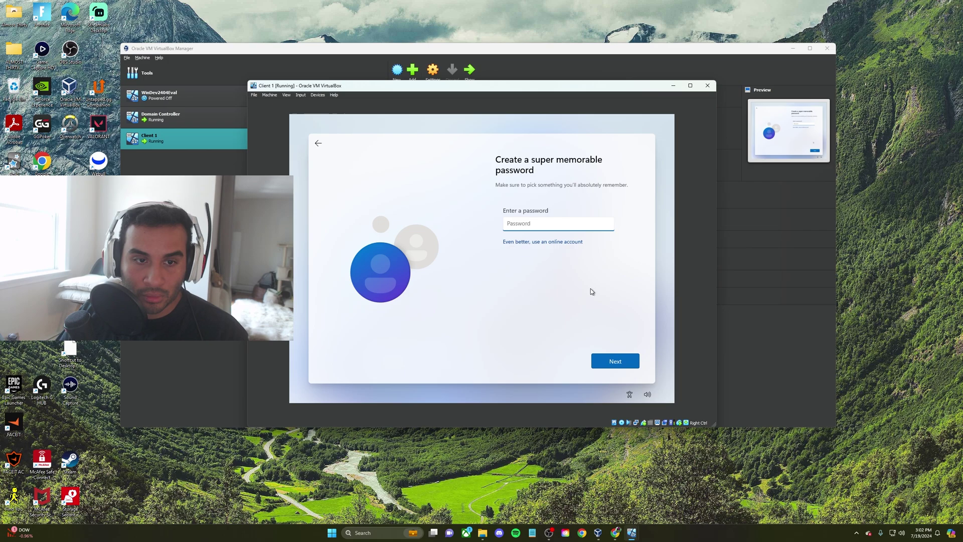
click(597, 361)
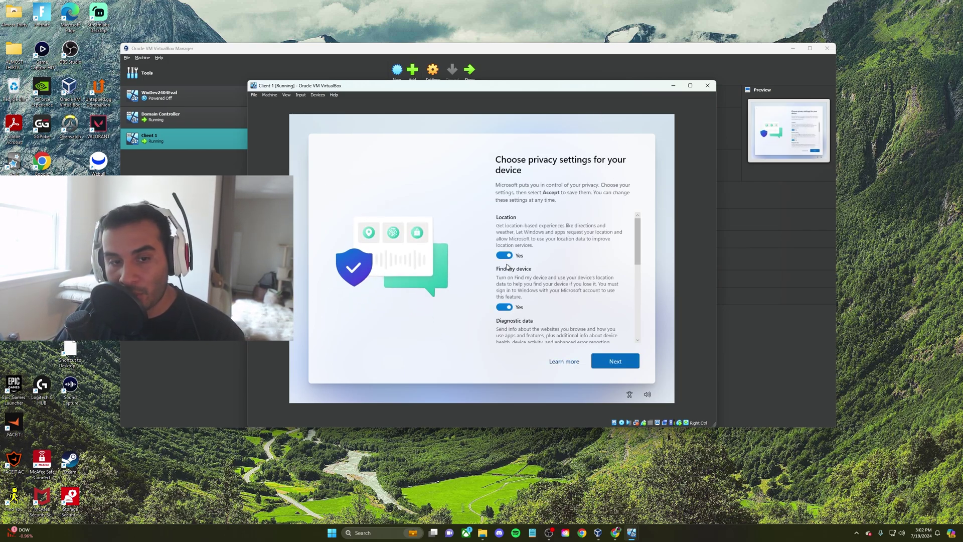
Turn off location, Find my device, inking, tailored experiences and advertising ID; set diagnostics to Required only, then accept
click(506, 255)
click(508, 299)
scroll(512, 300, down, 2)
click(507, 306)
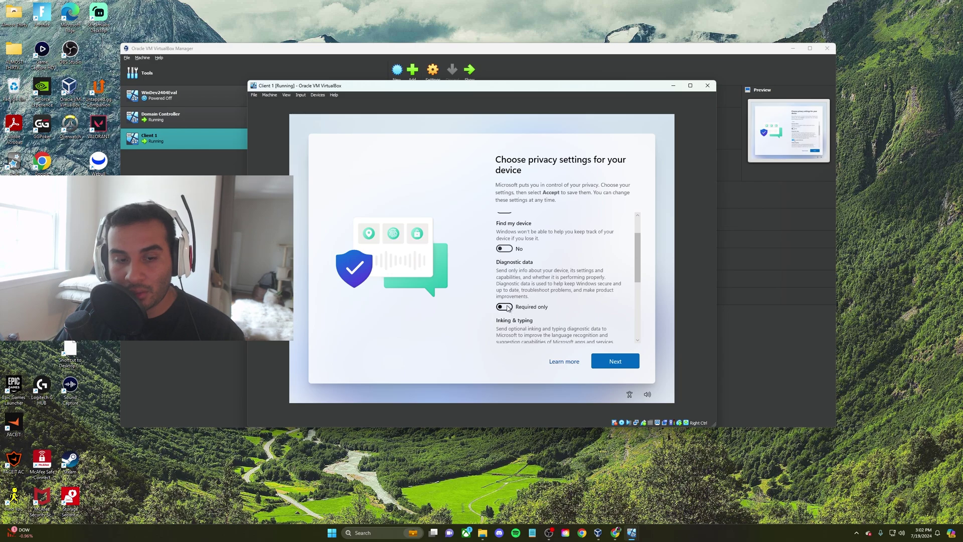
scroll(506, 305, down, 3)
click(504, 235)
click(505, 285)
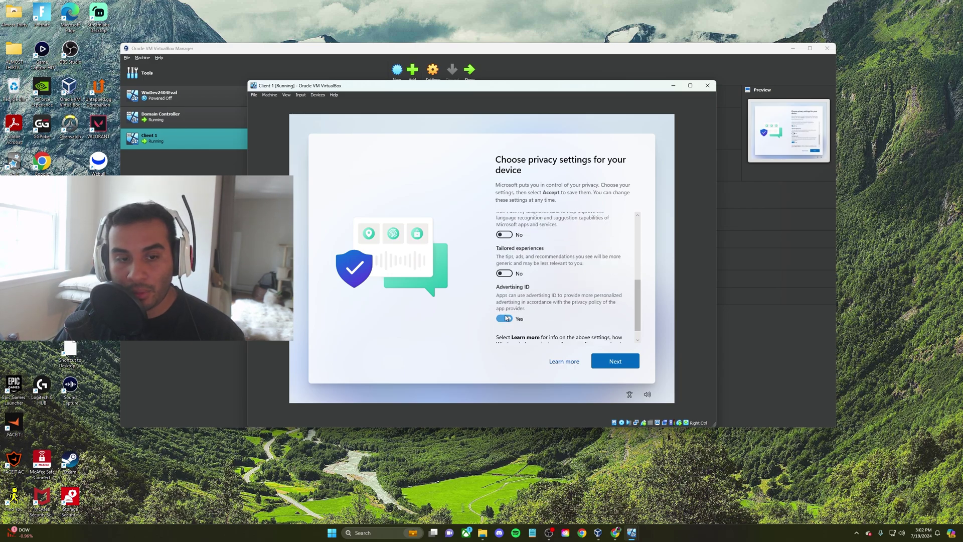
click(504, 318)
scroll(577, 321, down, 2)
click(618, 356)
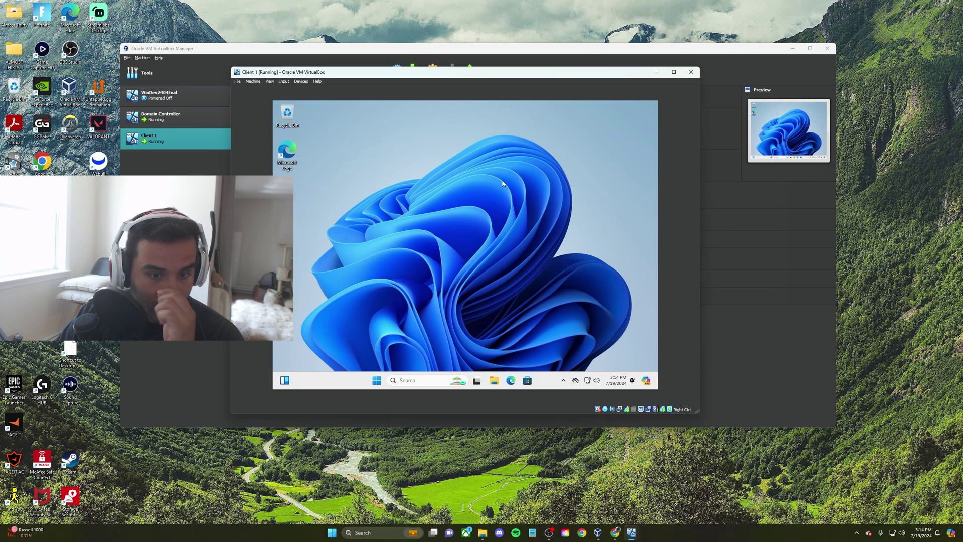
Insert the Guest Additions CD image and run its 64-bit installer inside Client 1
click(301, 81)
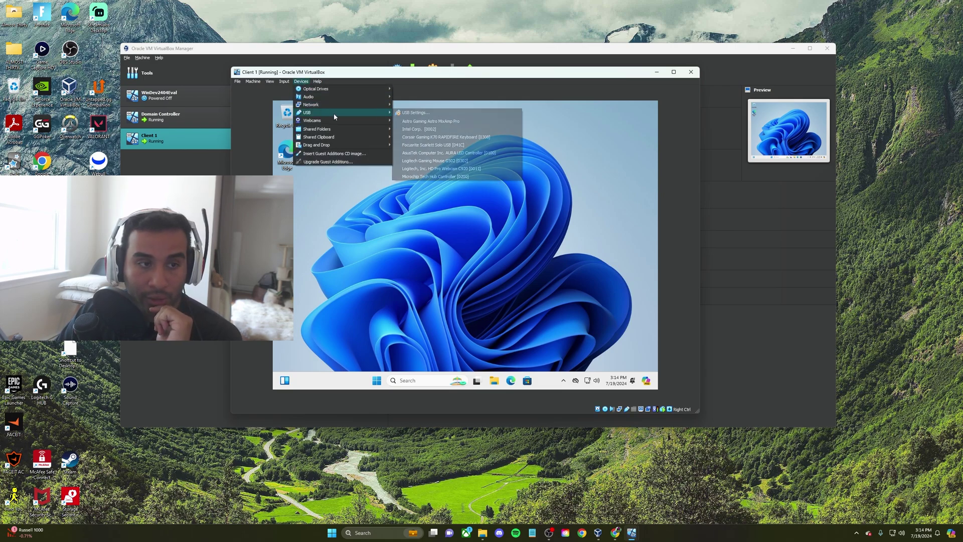
mouse_move(297, 89)
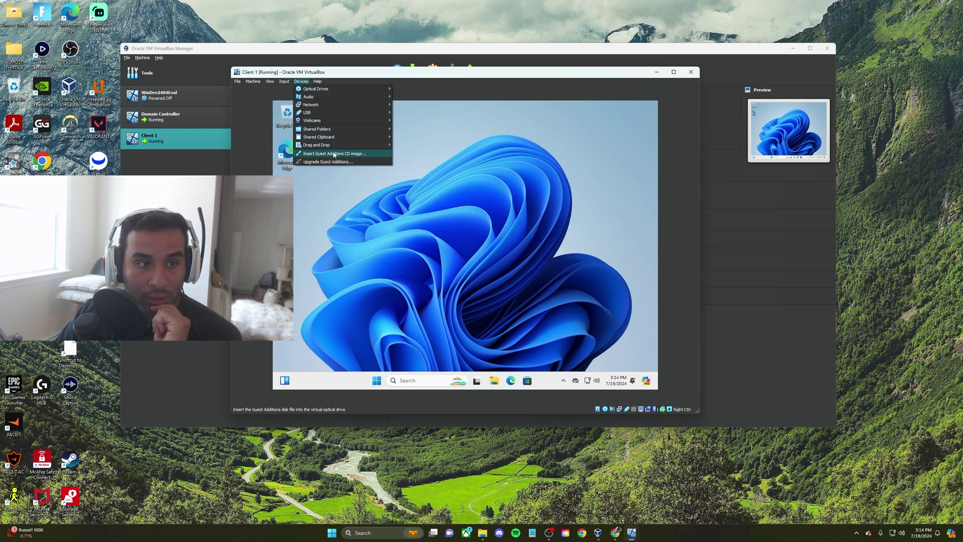
click(334, 155)
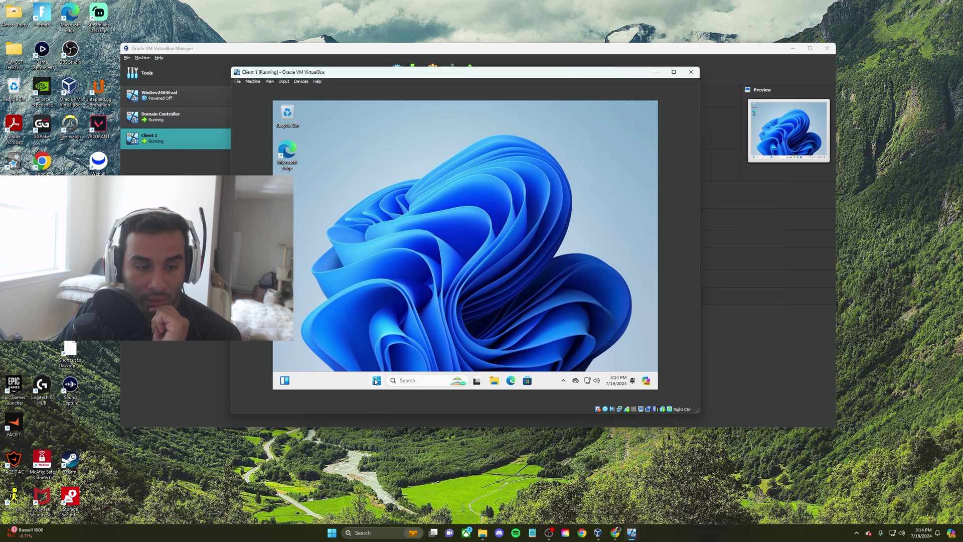
click(494, 381)
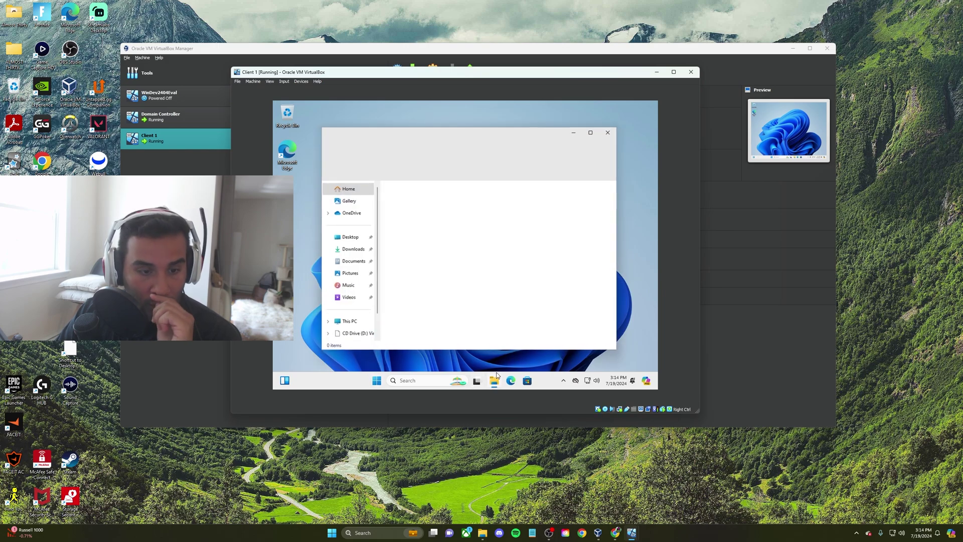
click(354, 333)
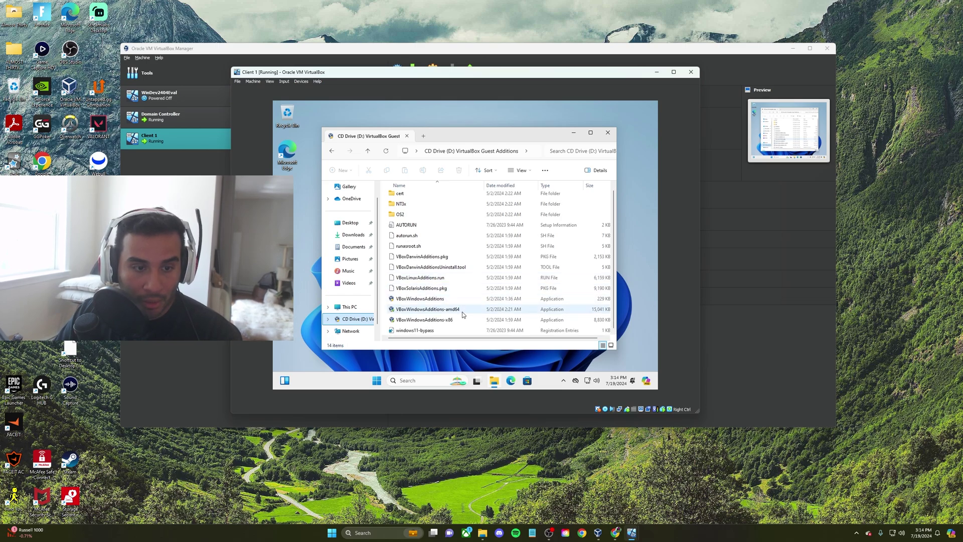
double_click(463, 312)
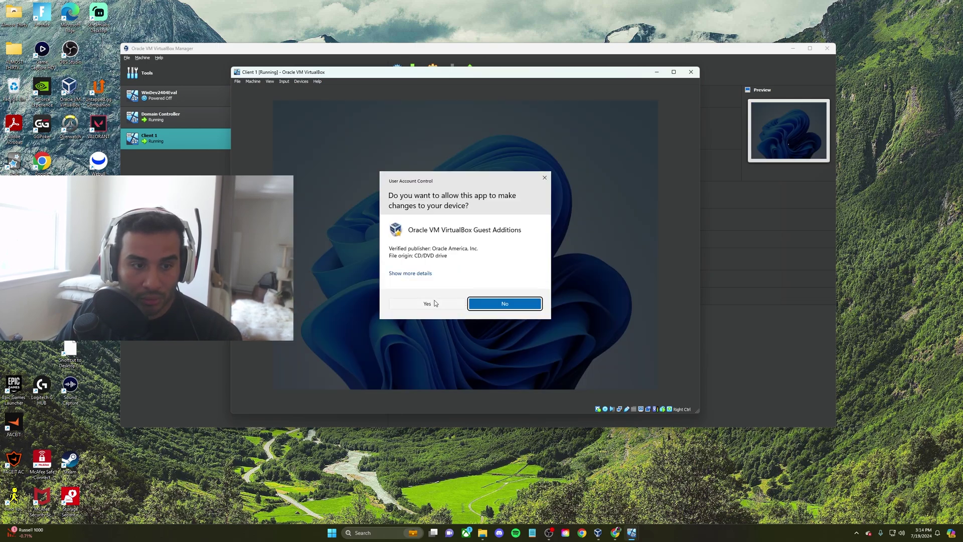
click(436, 303)
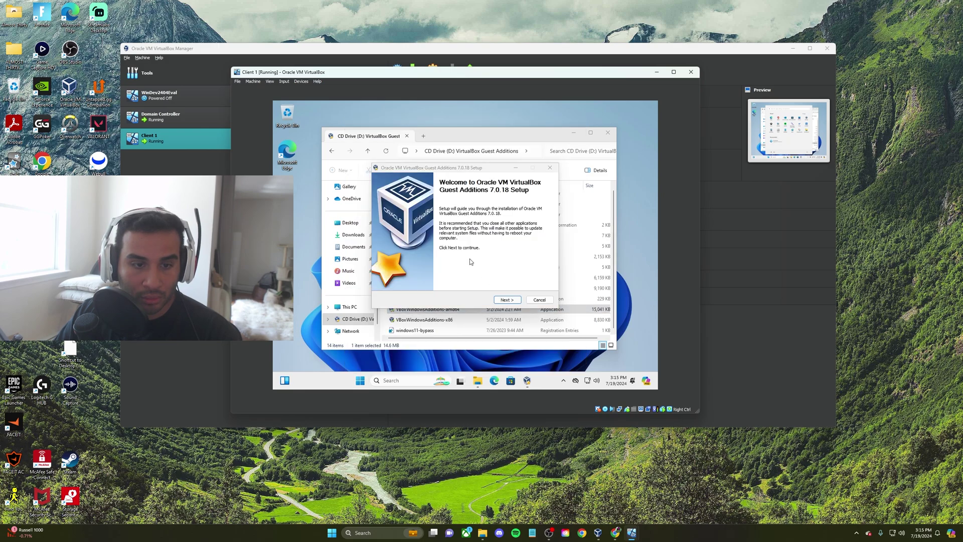
Install Guest Additions 7.0.18 with default settings and reboot the VM now
click(501, 300)
click(507, 300)
click(508, 300)
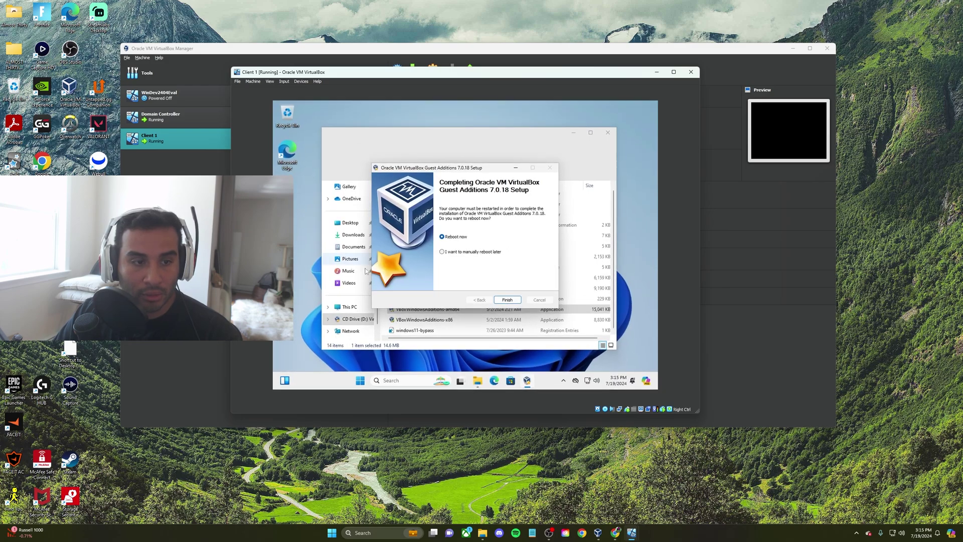
click(506, 301)
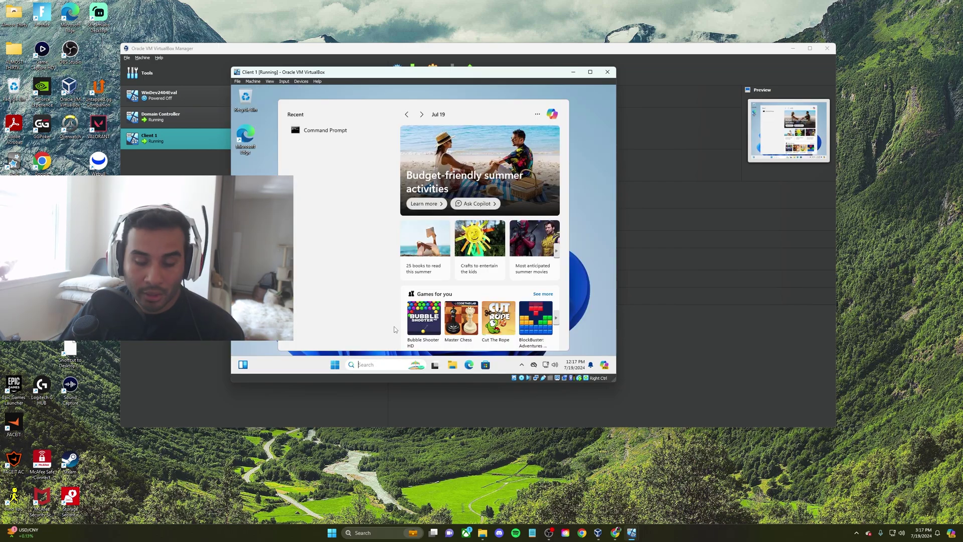
Open Command Prompt and run ipconfig to check the 172.16.0.100 address and mydomain.com suffix
text(cmd)
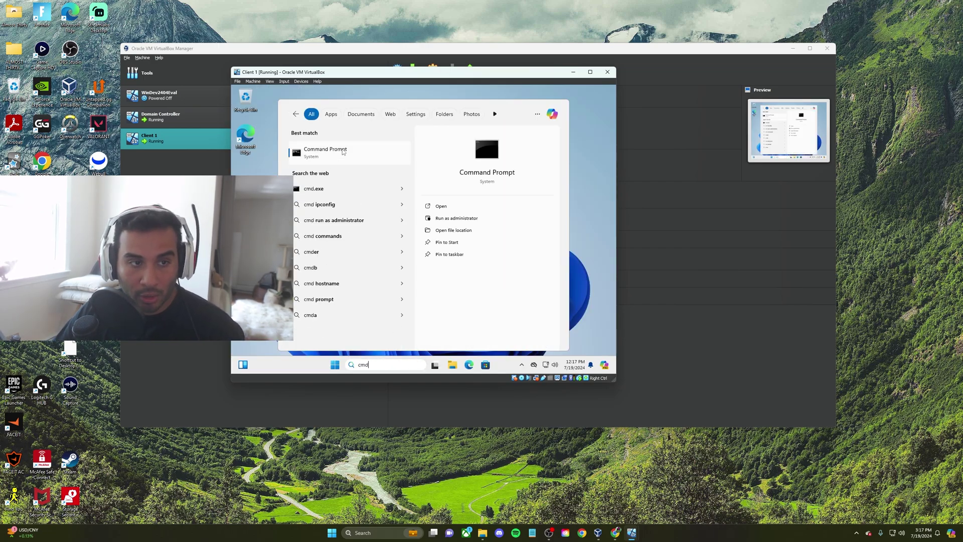
key(Return)
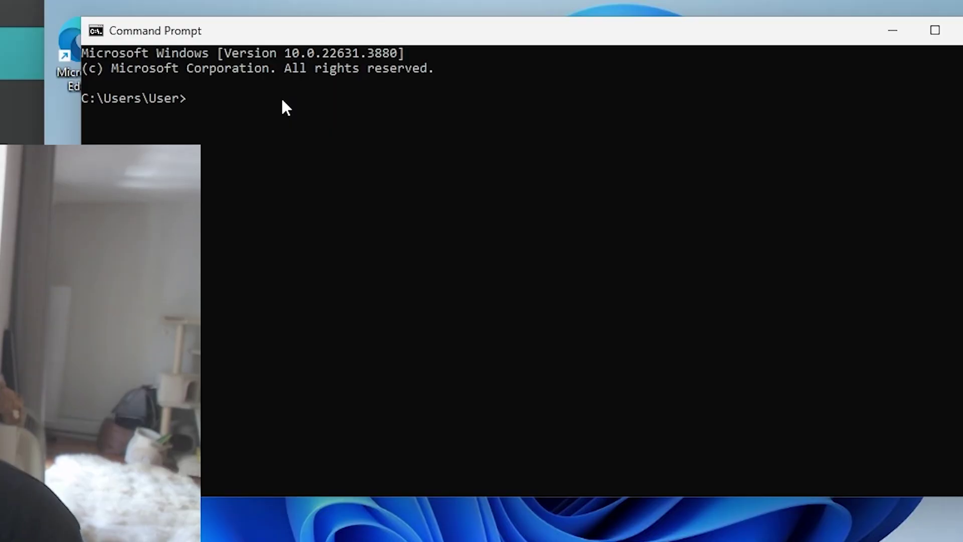
text(ipconfig)
key(Return)
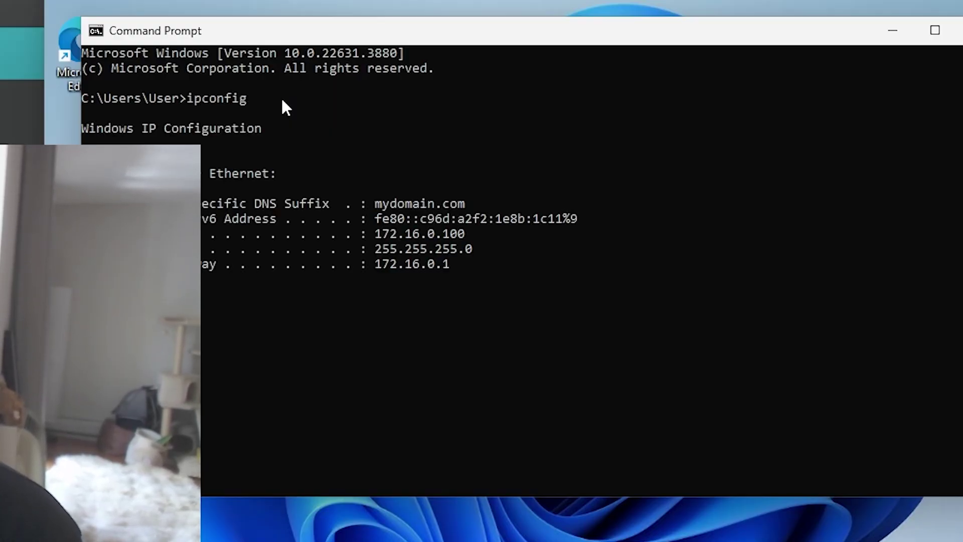
drag(480, 267, 376, 271)
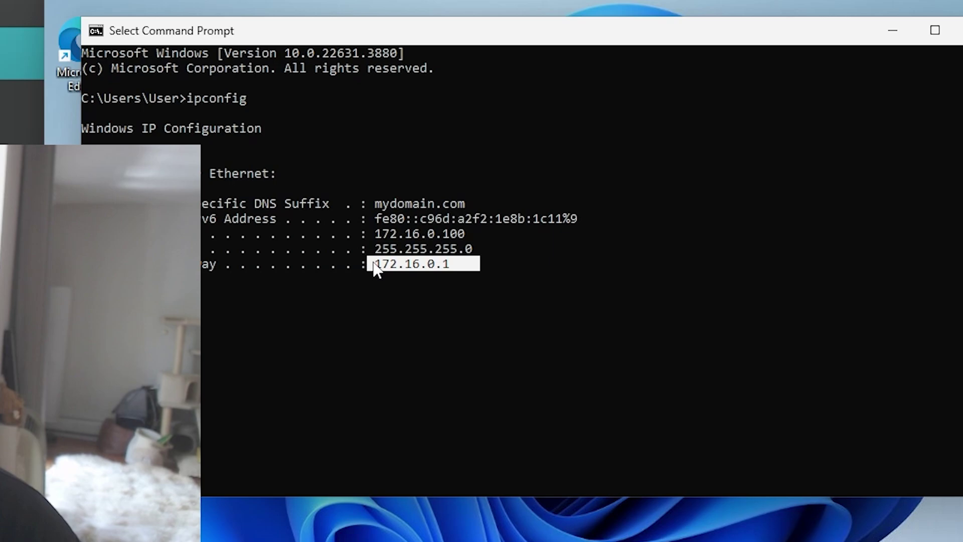
drag(476, 186, 279, 191)
click(419, 237)
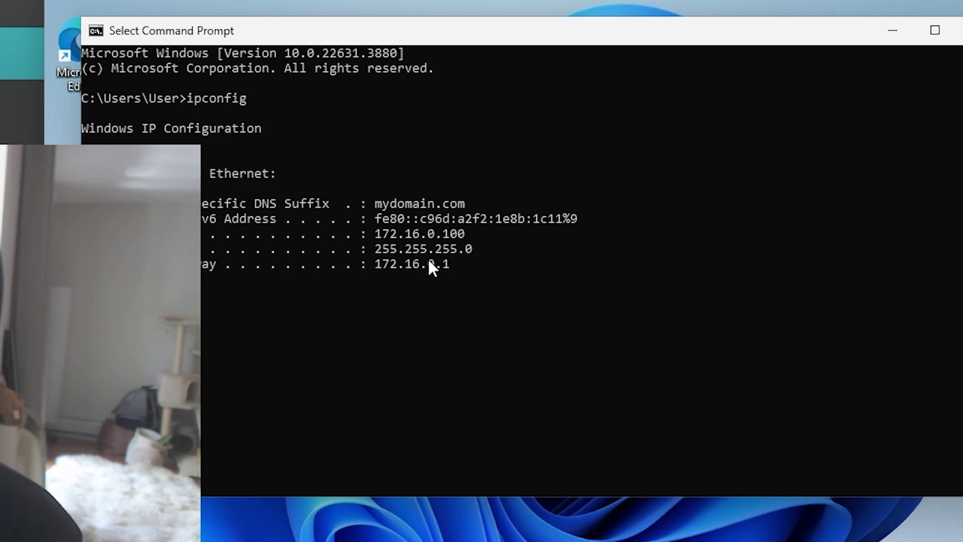
text(ping )
text(www)
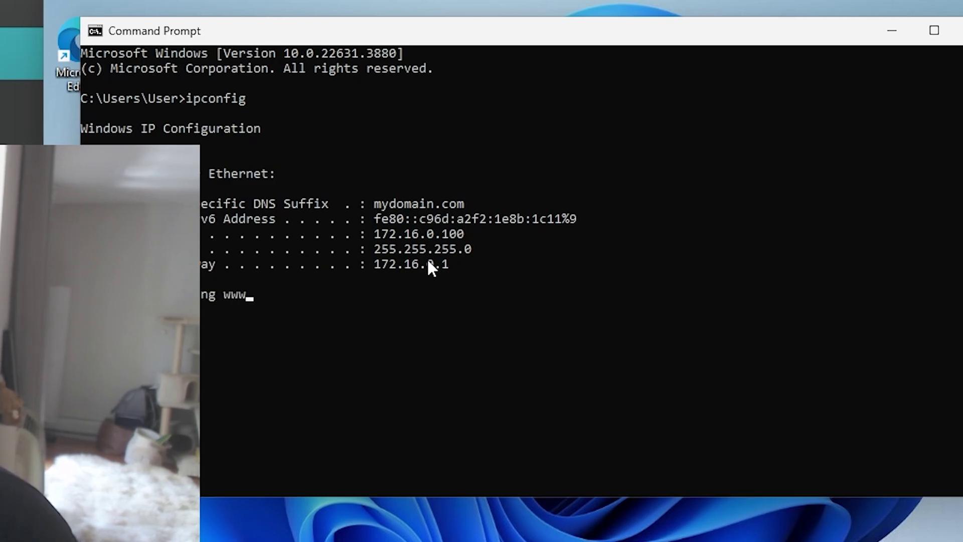
text(.google.com)
key(Return)
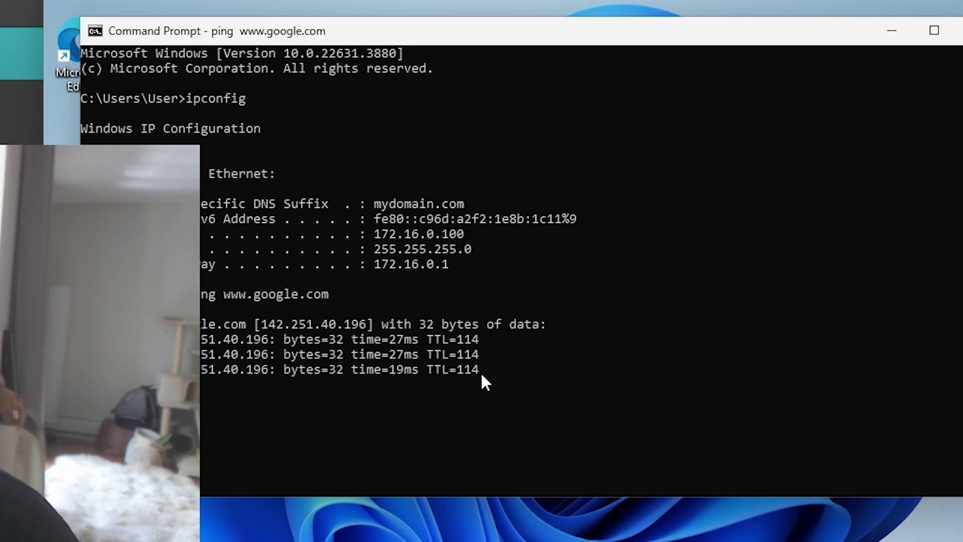
drag(481, 371, 86, 325)
click(551, 370)
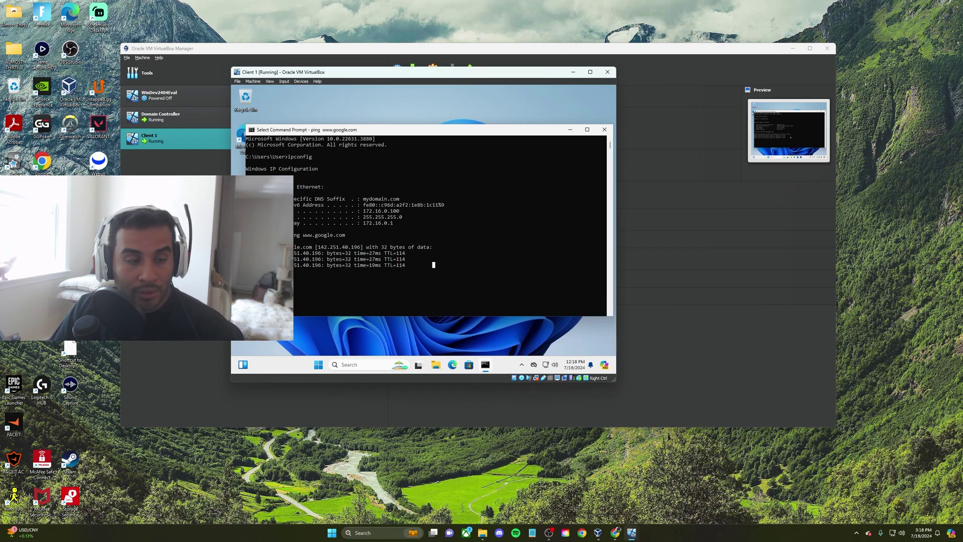
In System Properties' Computer Name tab, enter Client as the computer description
right_click(320, 366)
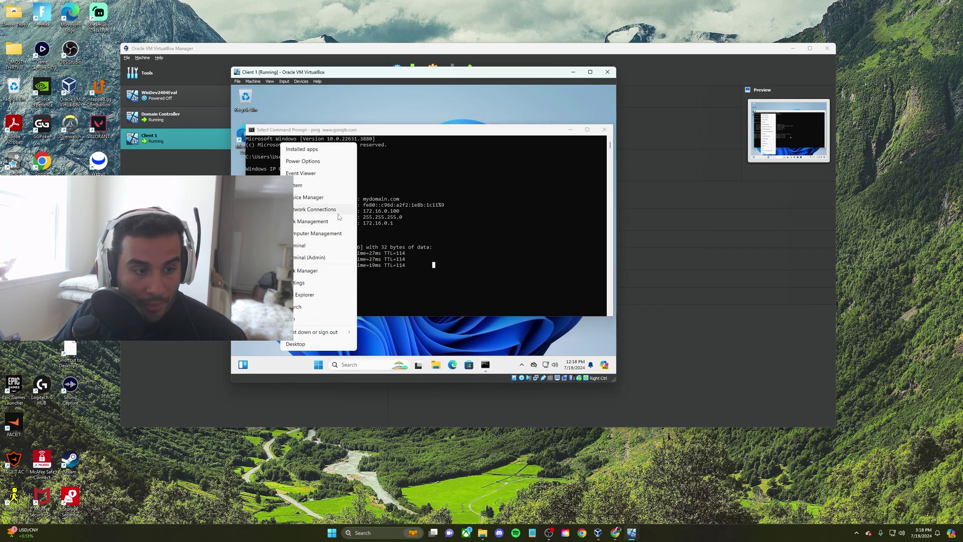
click(311, 185)
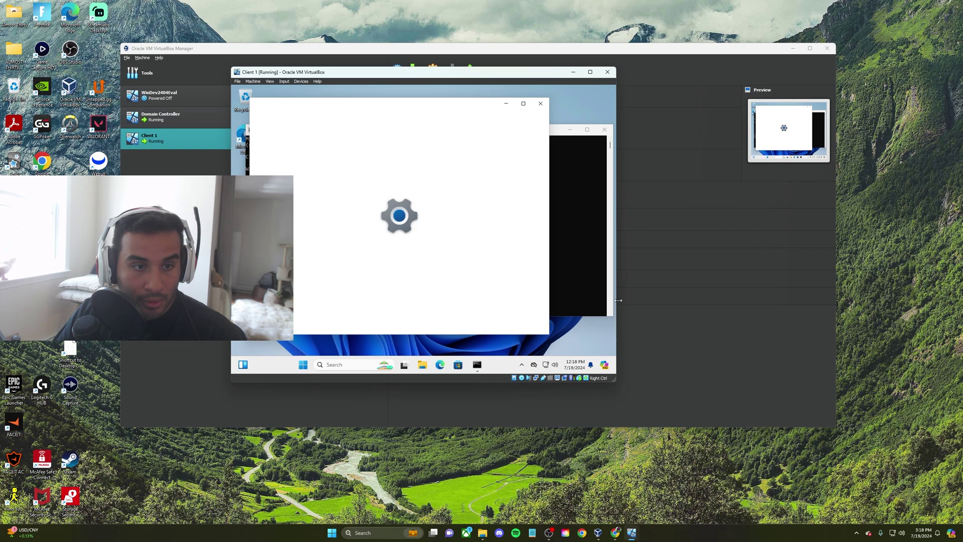
scroll(512, 160, down, 5)
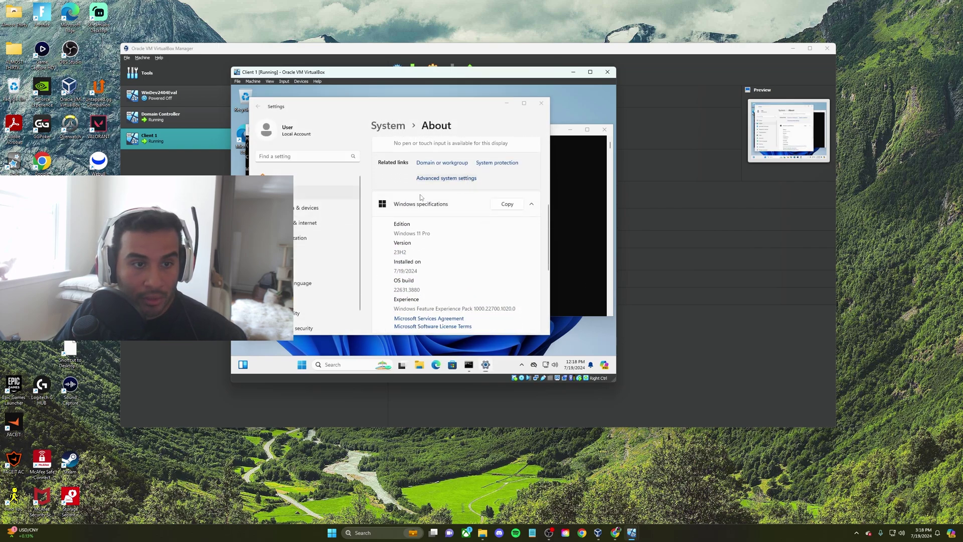
click(436, 178)
click(318, 163)
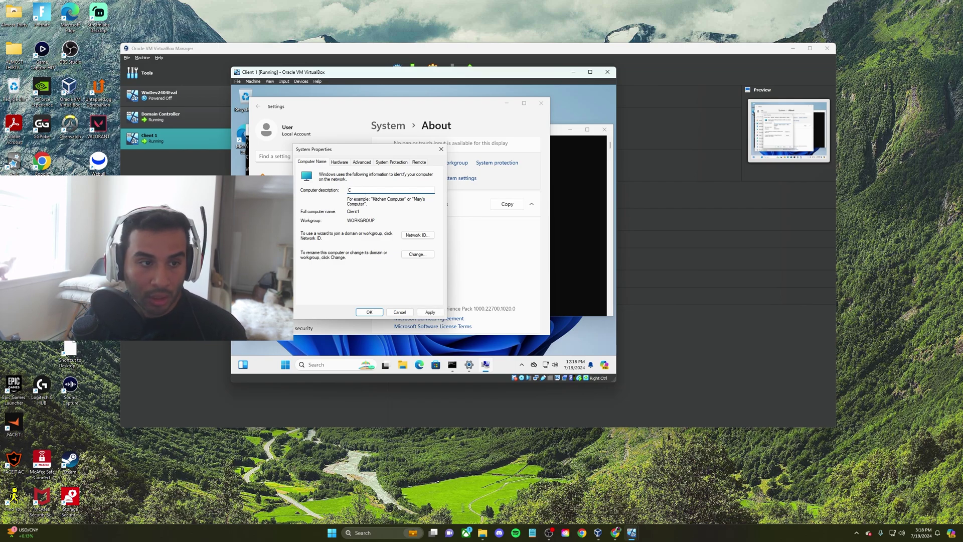
text(Cl)
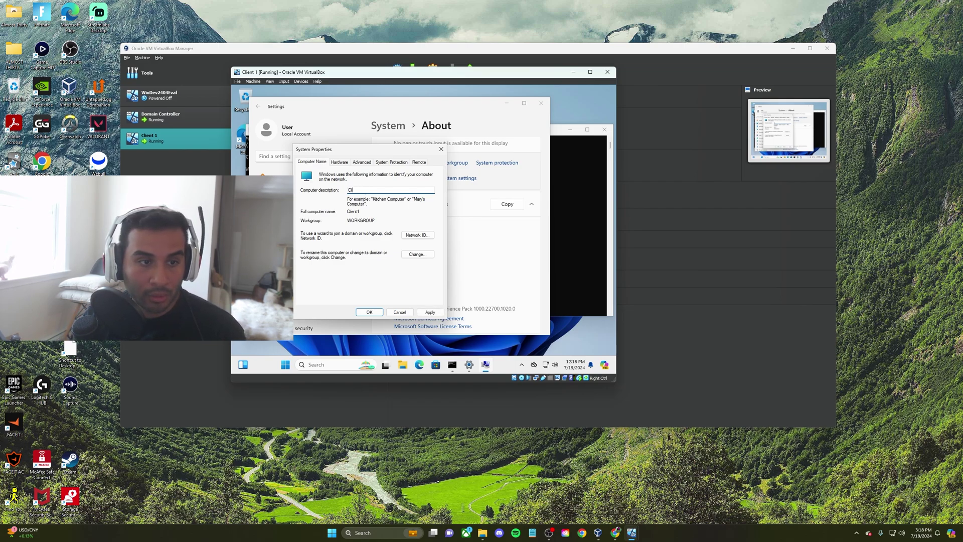
text(ient)
Join the computer to domain mydomain.com with admin credentials, then restart Client 1 now
click(417, 254)
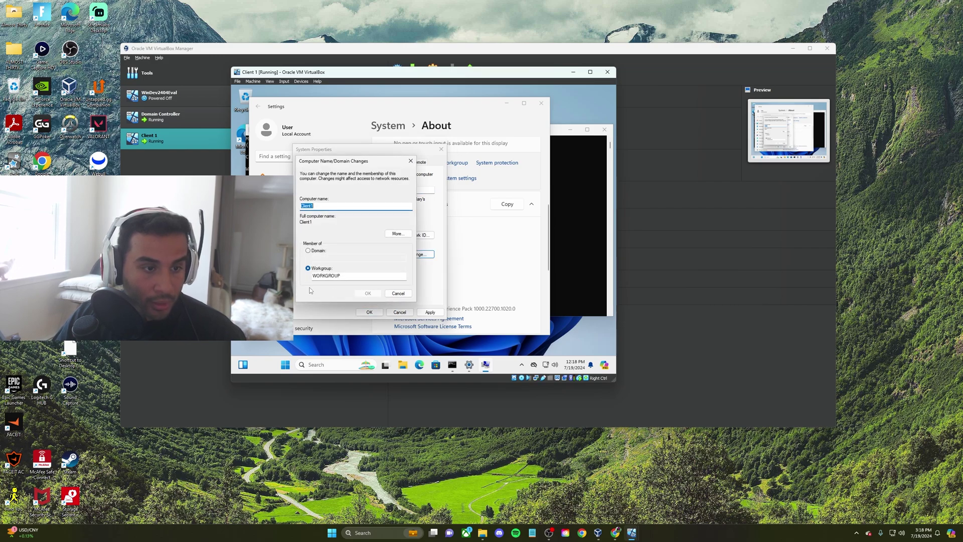
click(309, 251)
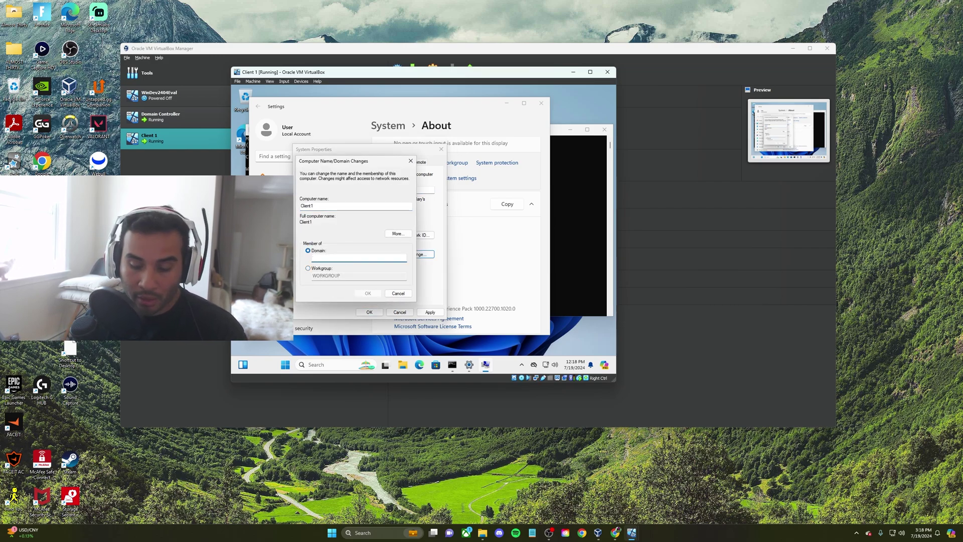
text(mydomain.com)
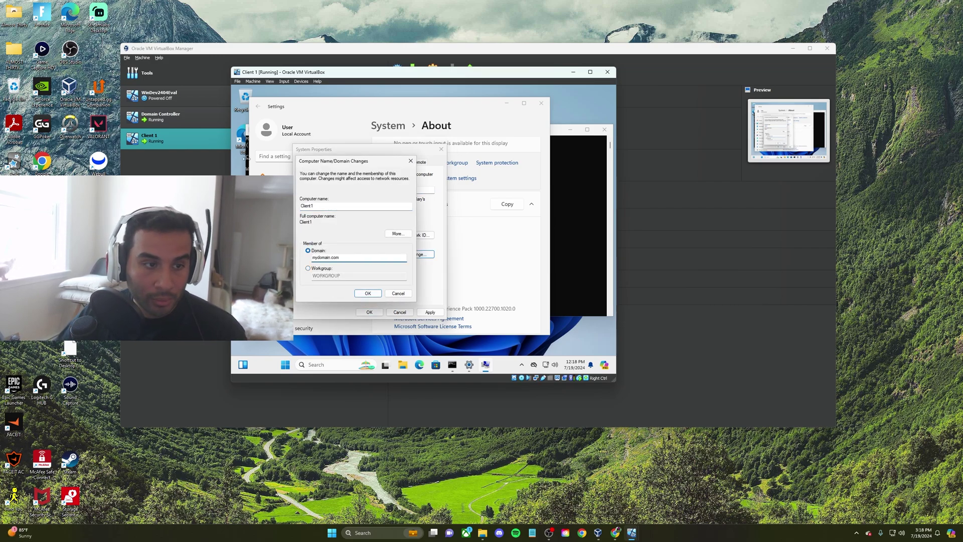
click(377, 294)
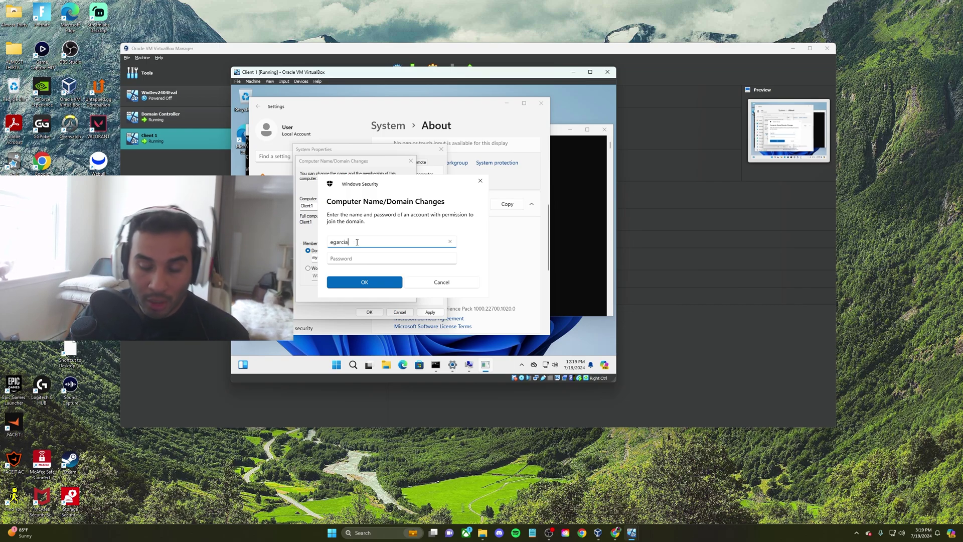
key(Tab)
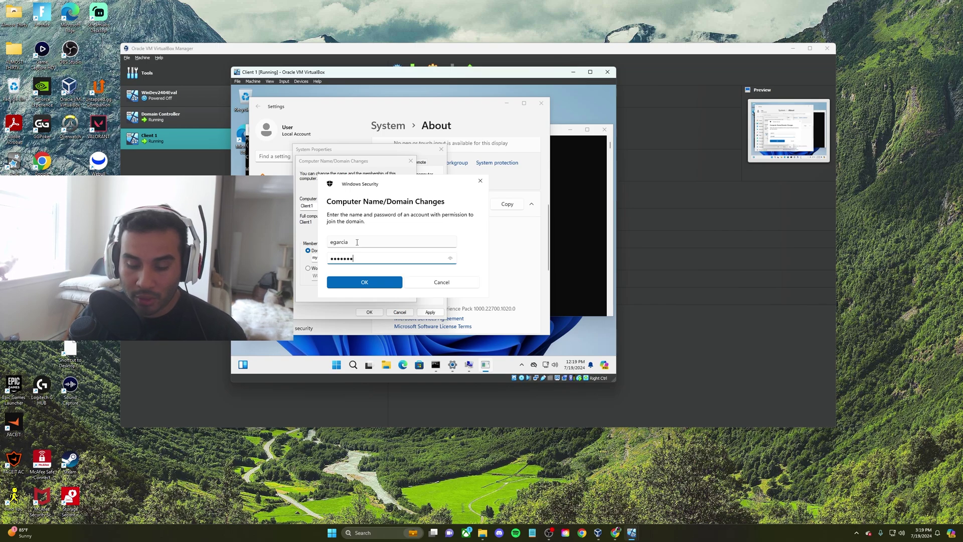
key(Return)
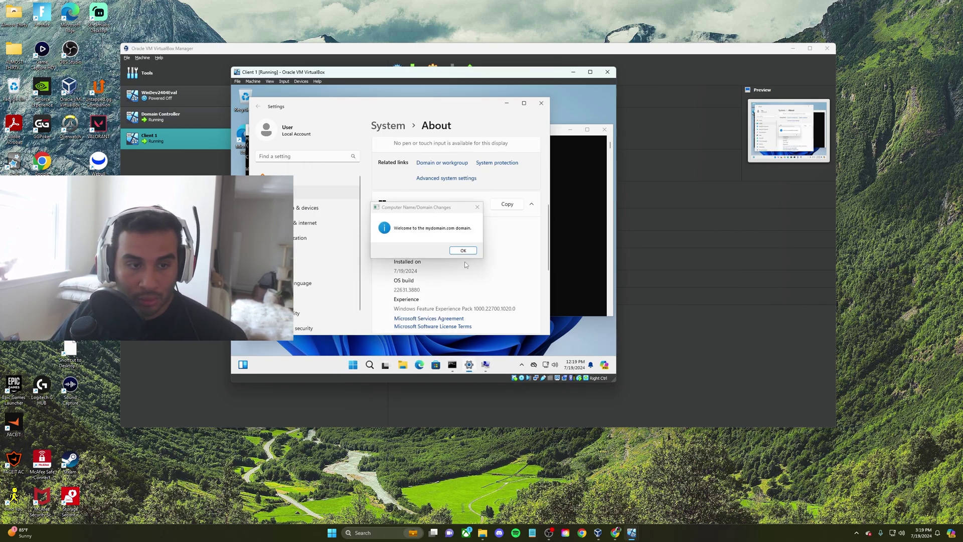
click(466, 250)
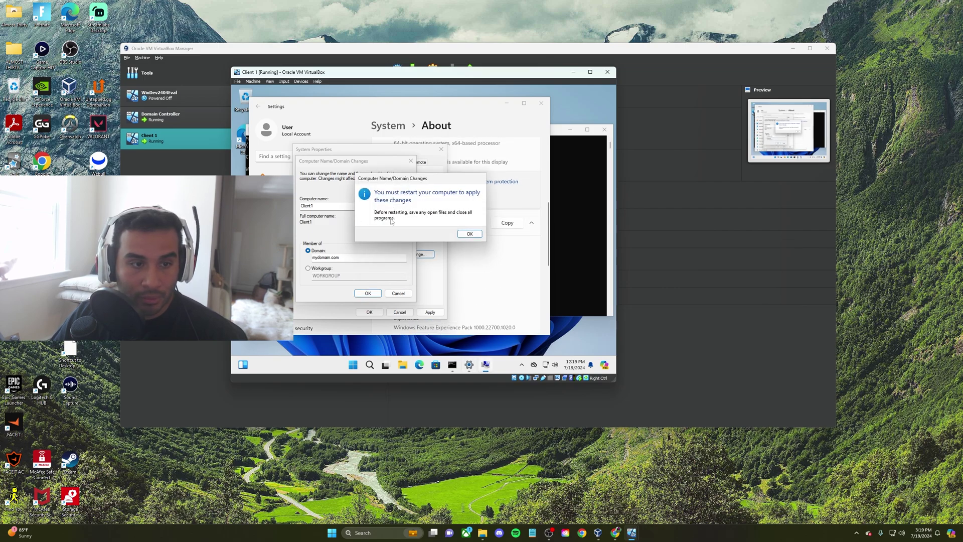
click(477, 232)
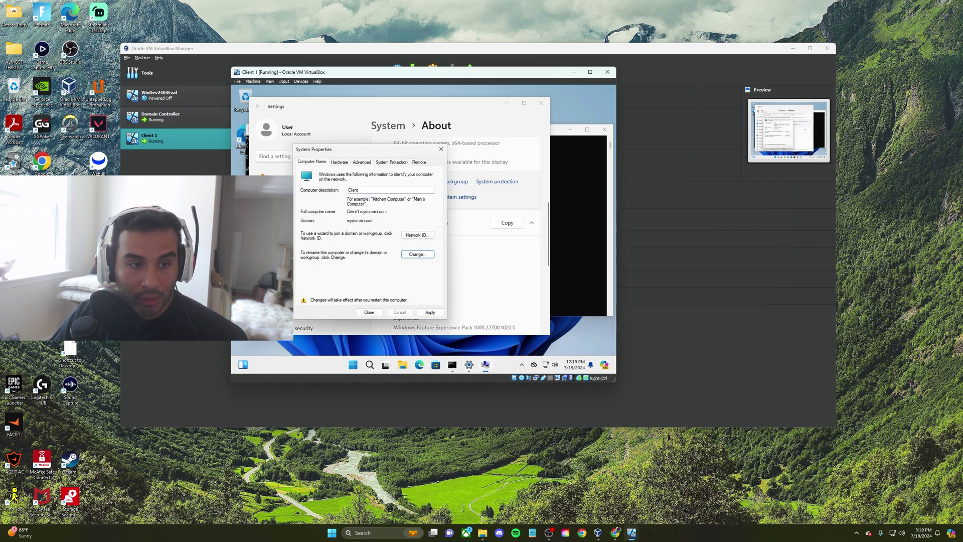
click(430, 313)
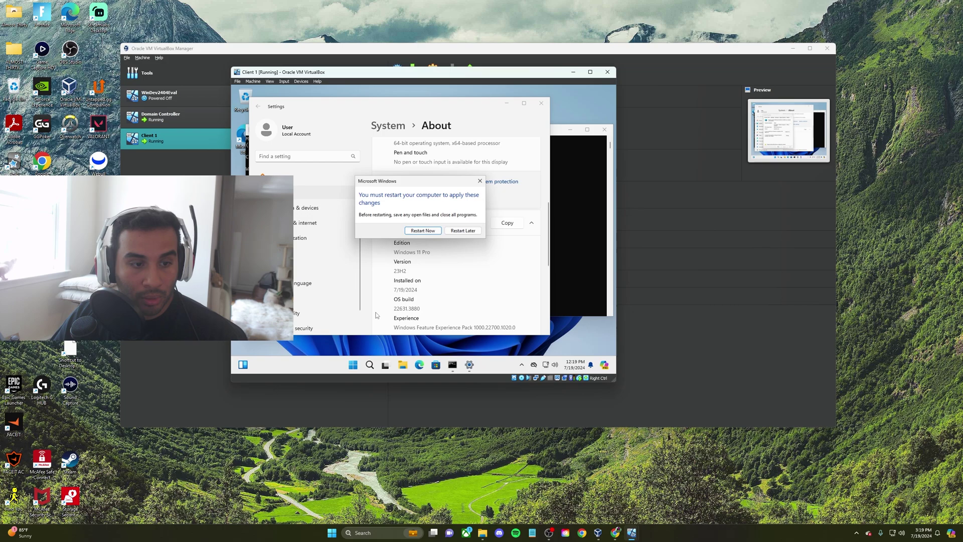
click(423, 231)
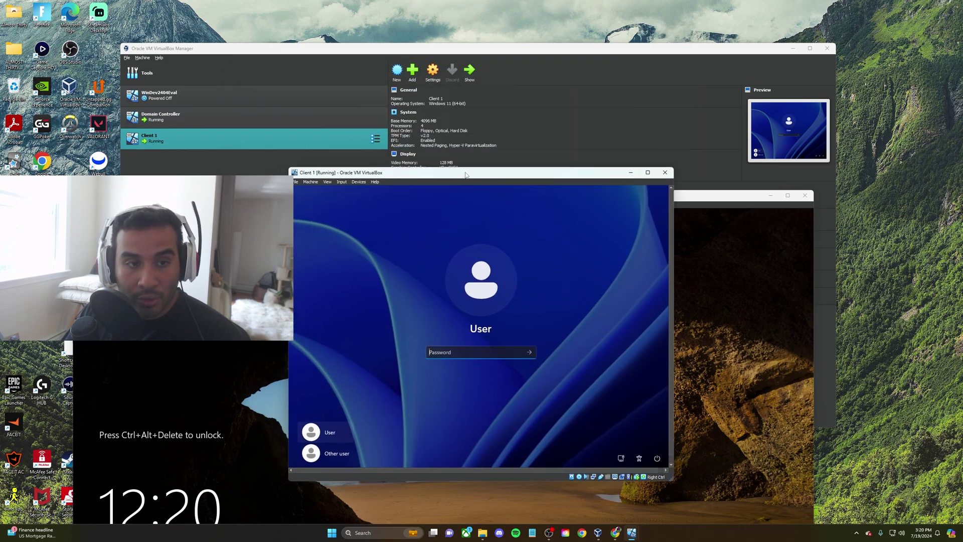
Send Ctrl-Alt-Del to the Domain Controller VM and sign in with its password
drag(465, 175, 446, 141)
click(404, 217)
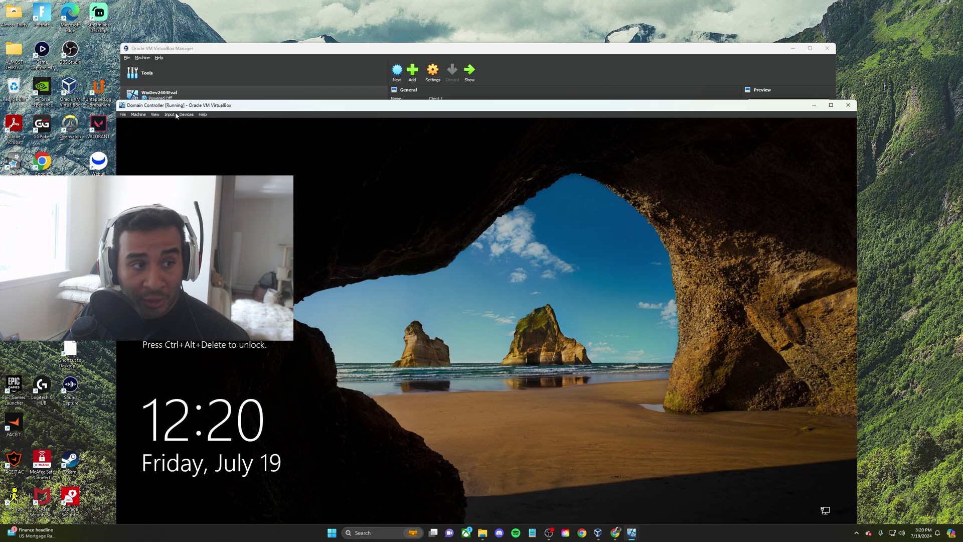
click(169, 115)
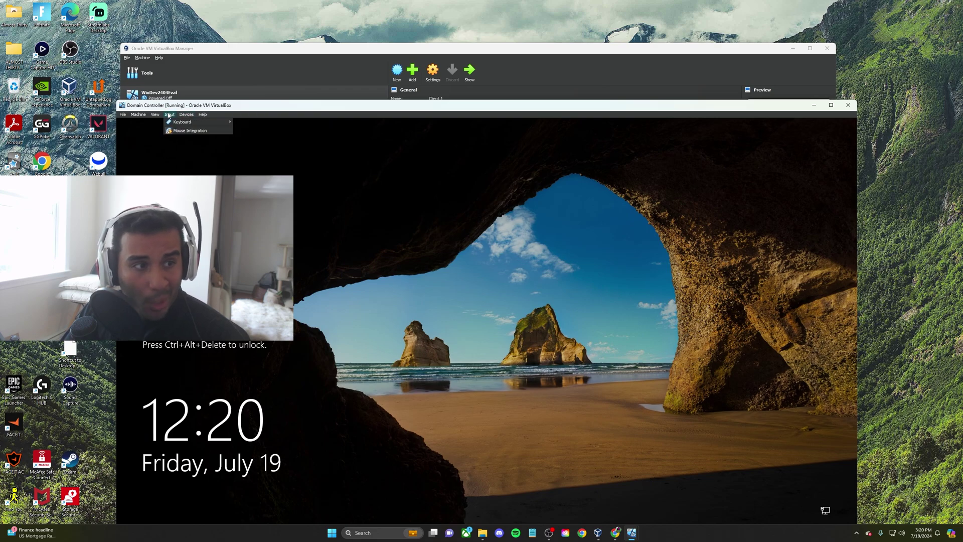
mouse_move(195, 122)
click(273, 137)
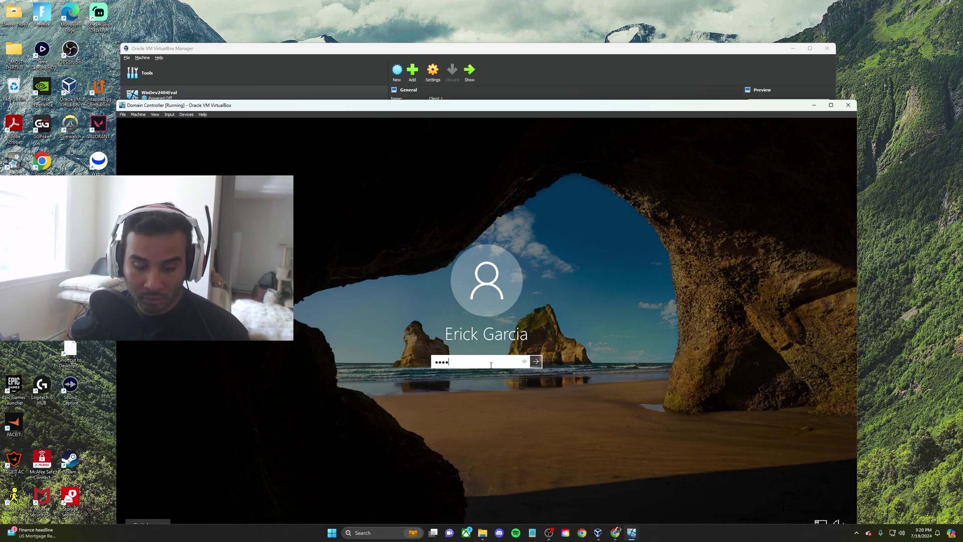
key(Return)
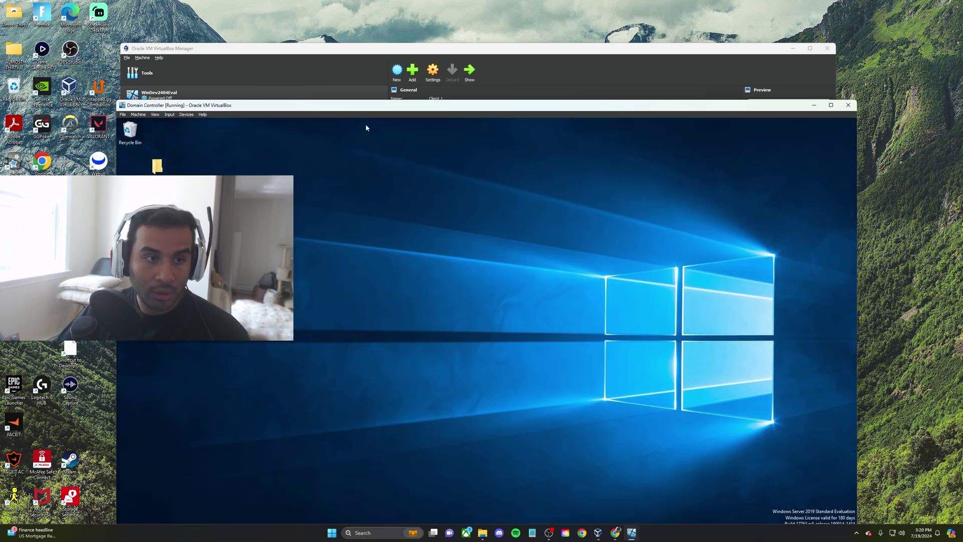
On the domain controller, launch Server Manager and open the DHCP console
drag(405, 106, 423, 41)
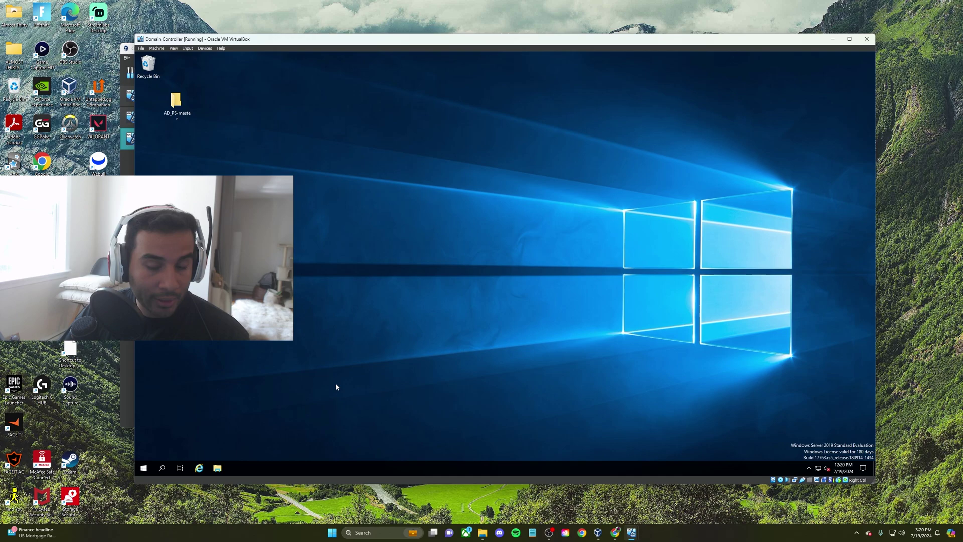
click(141, 468)
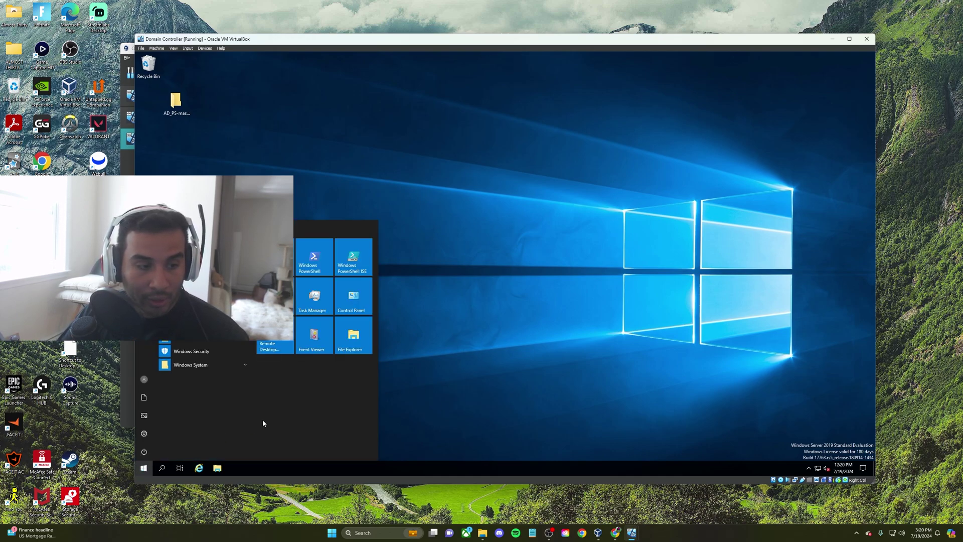
click(205, 311)
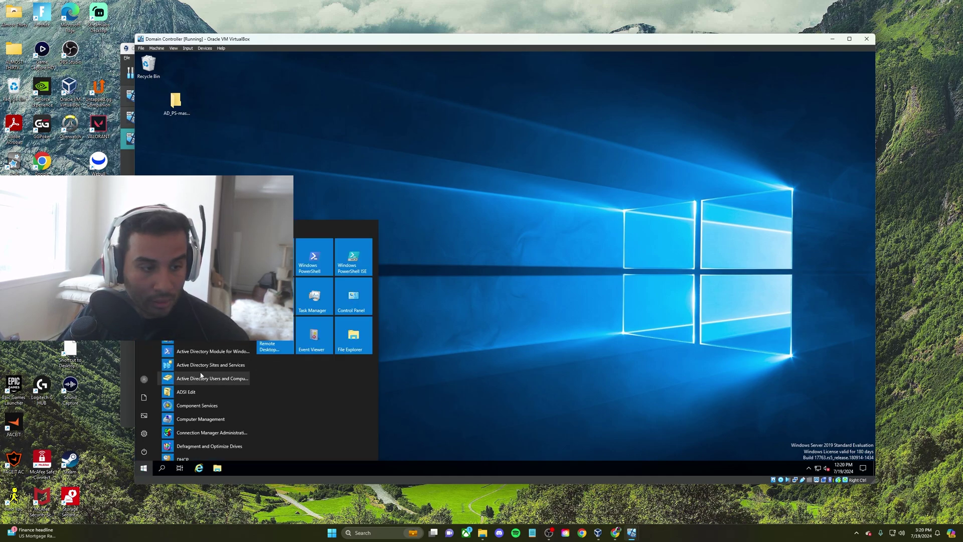
click(275, 257)
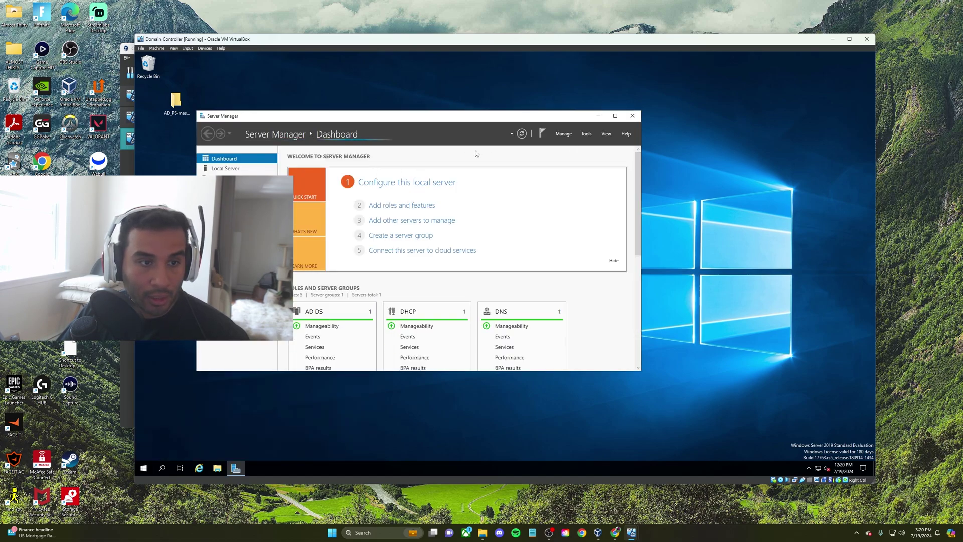
click(587, 134)
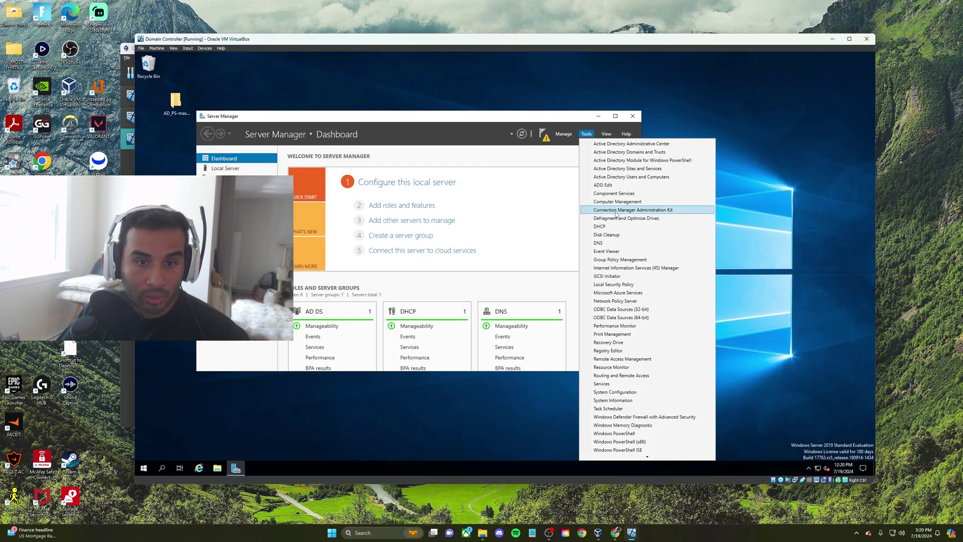
click(600, 228)
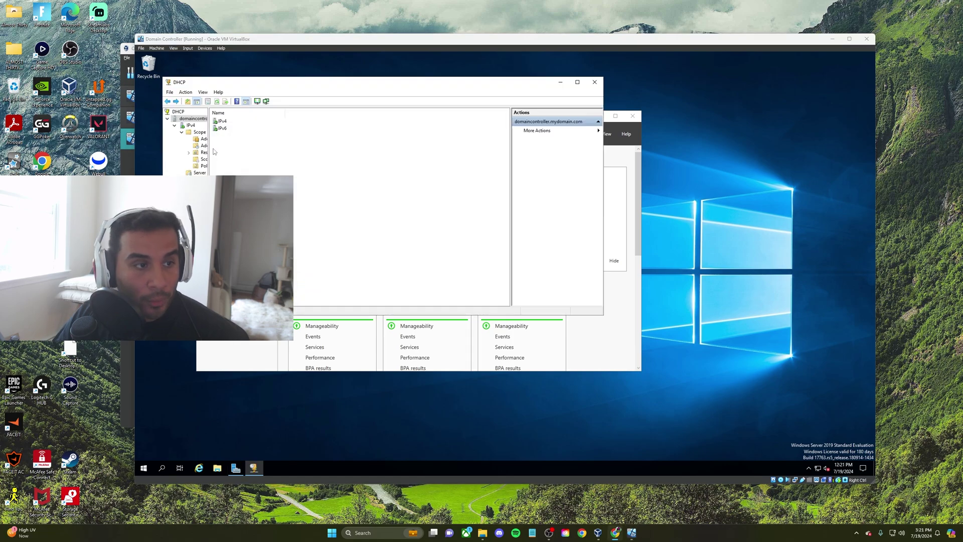
Check the scope's Address Leases for Client1 at 172.16.0.100, then close DHCP
drag(209, 156, 246, 169)
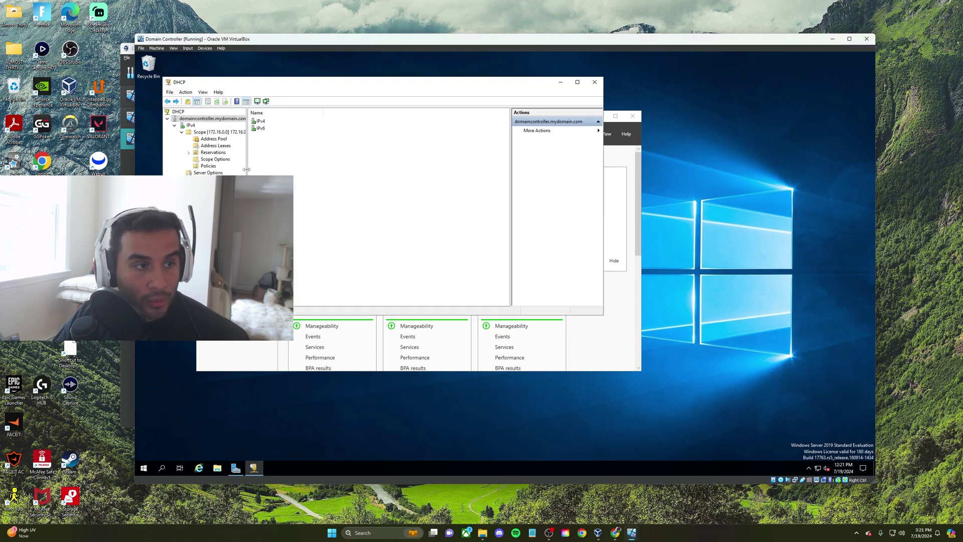
click(216, 146)
click(310, 121)
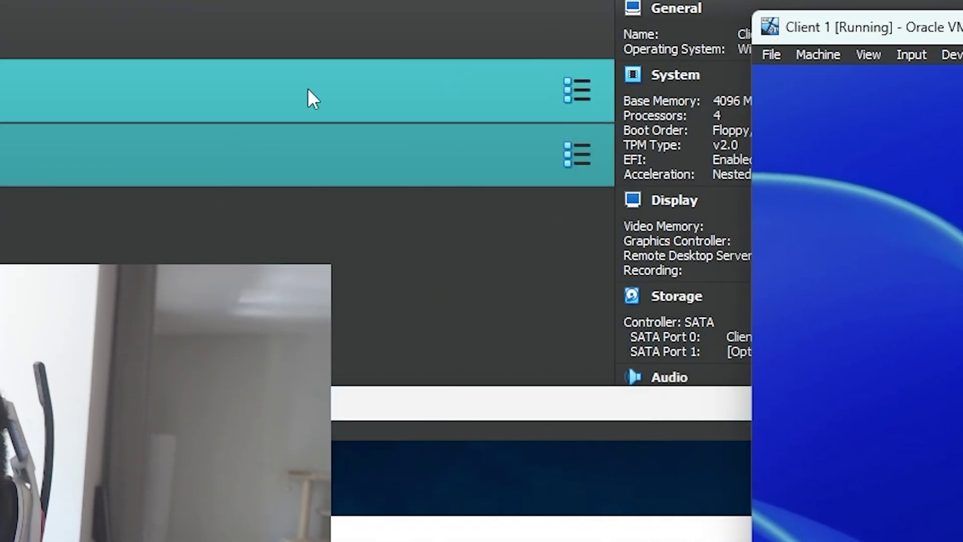
click(56, 103)
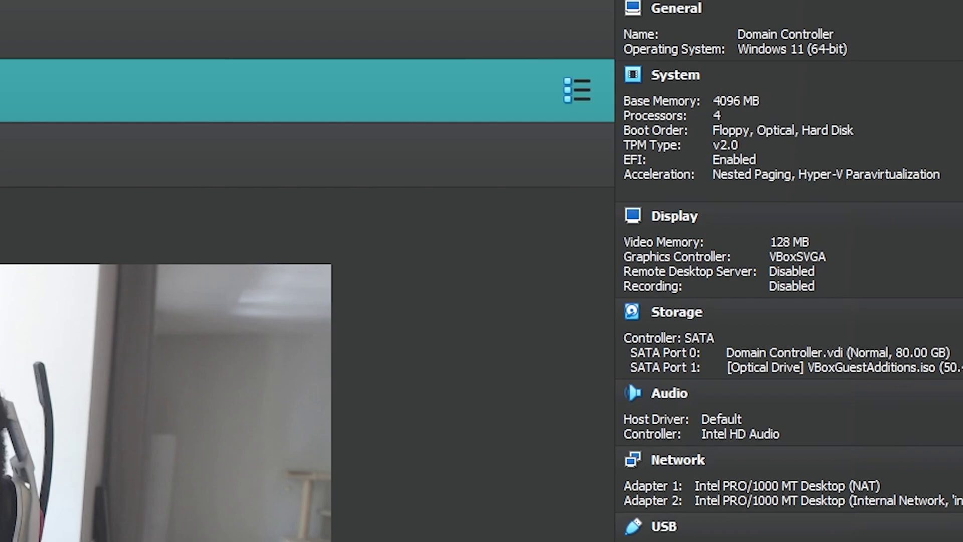
key(alt+Tab)
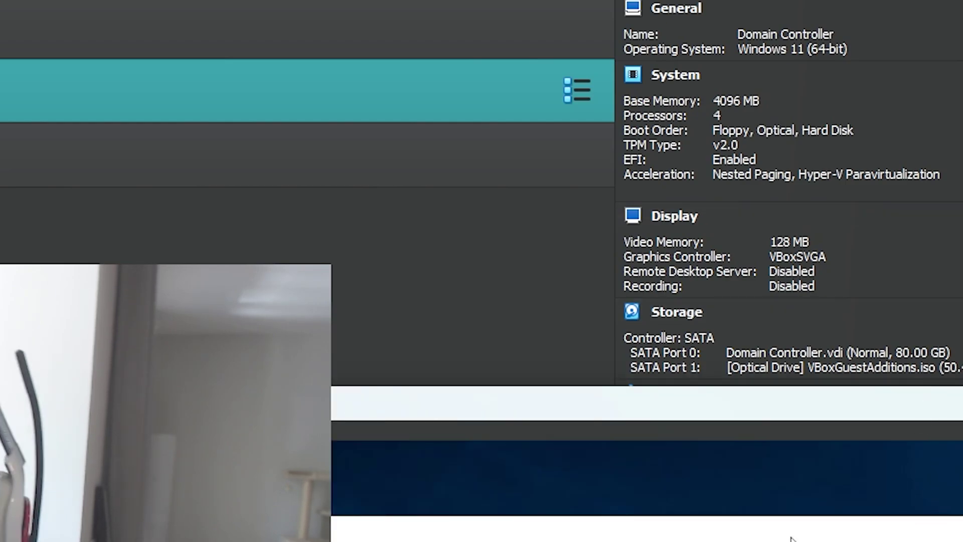
drag(936, 411, 838, 0)
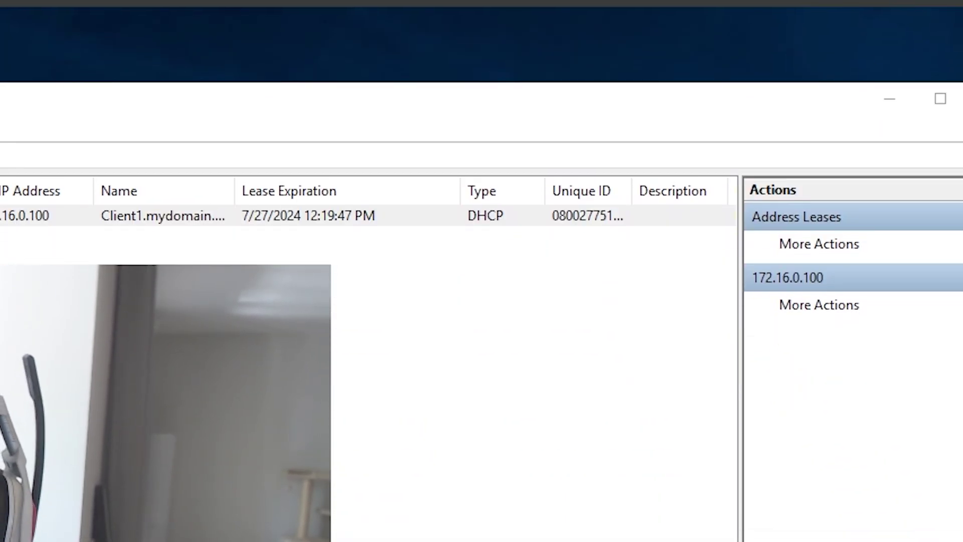
key(alt+Tab)
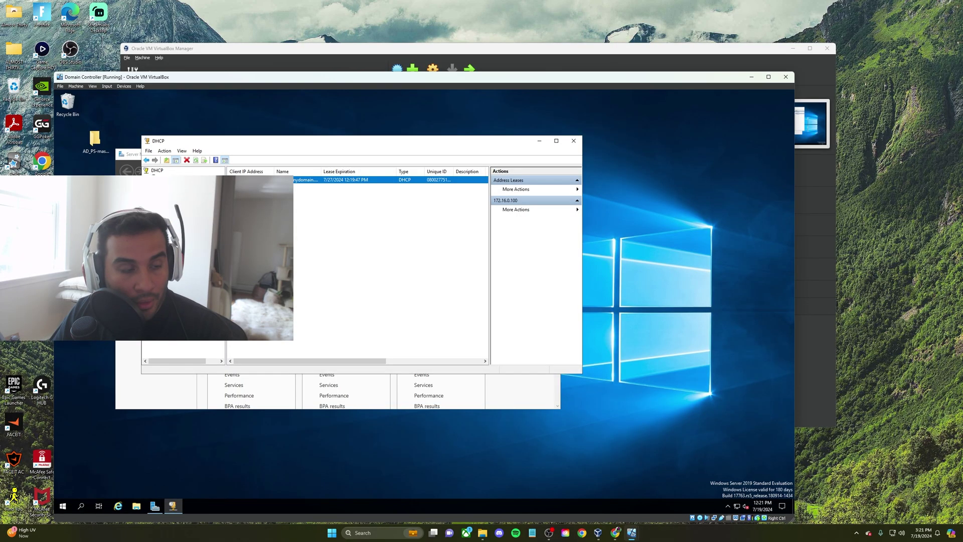
click(573, 141)
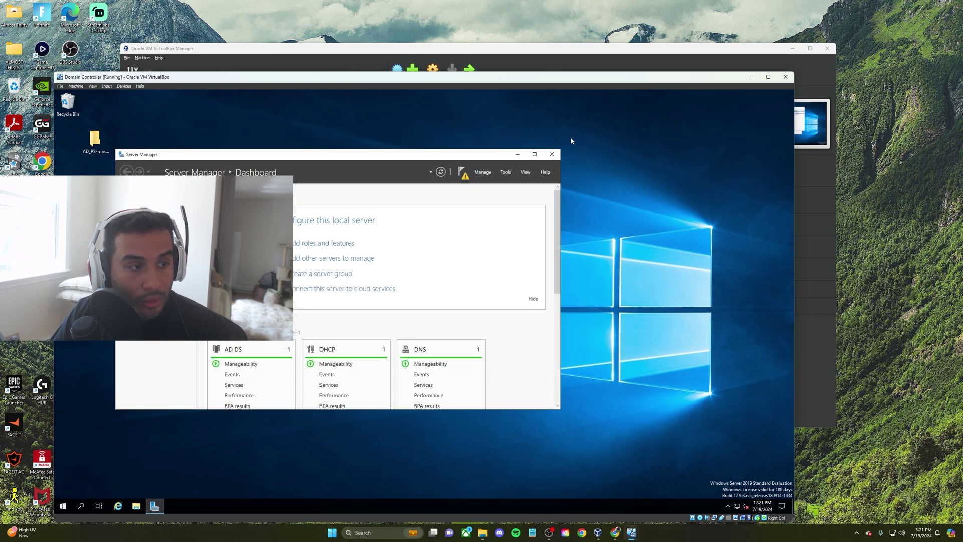
Open Active Directory Users and Computers and find CLIENT1 in the Computers container
click(63, 505)
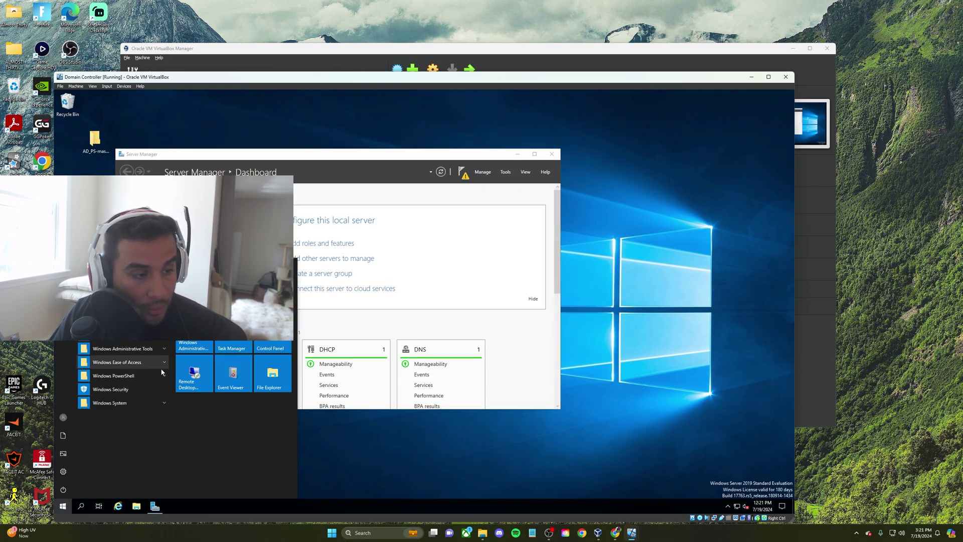
click(123, 349)
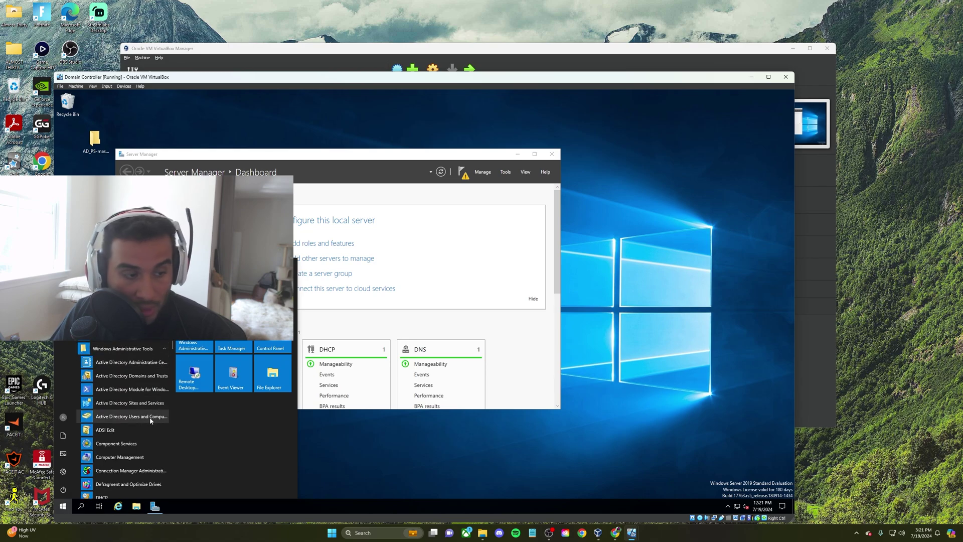
click(151, 417)
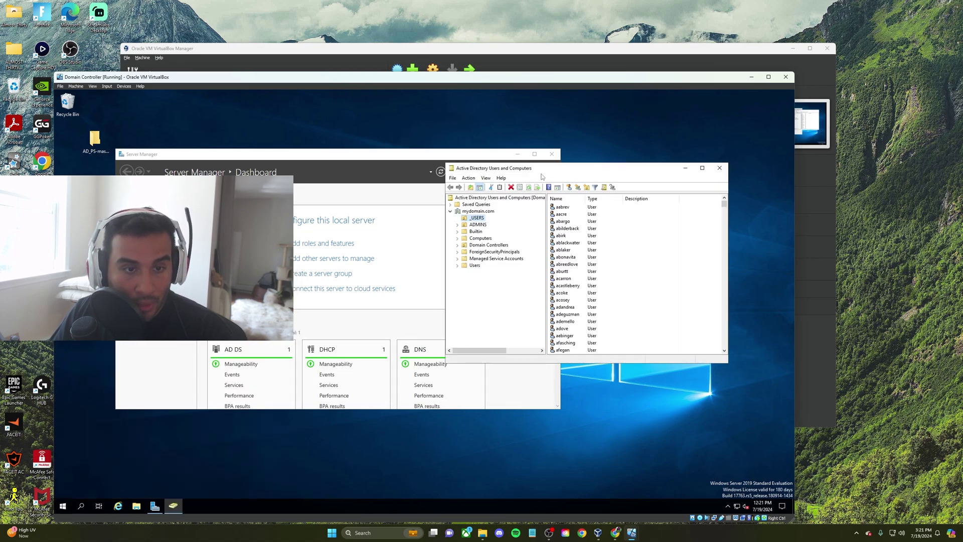
drag(541, 175, 519, 159)
click(458, 222)
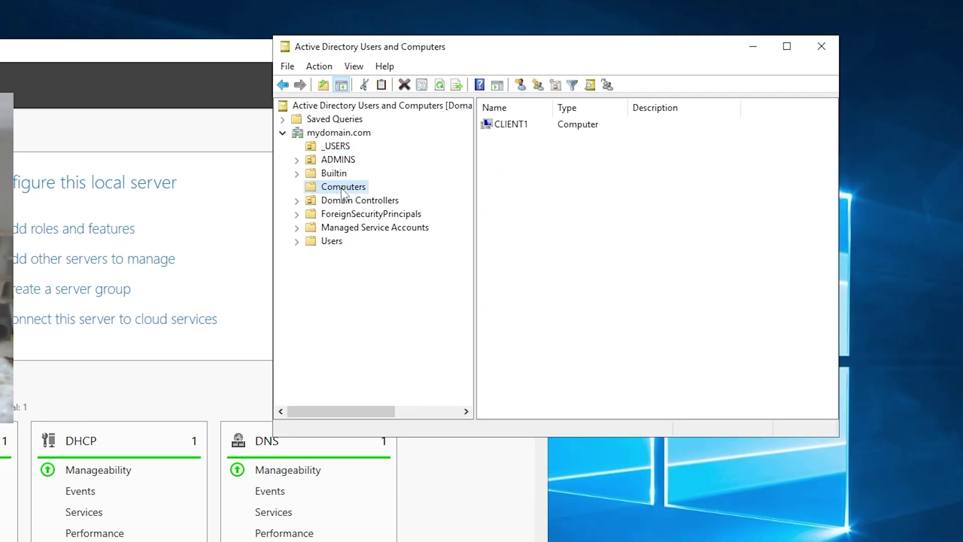
click(588, 126)
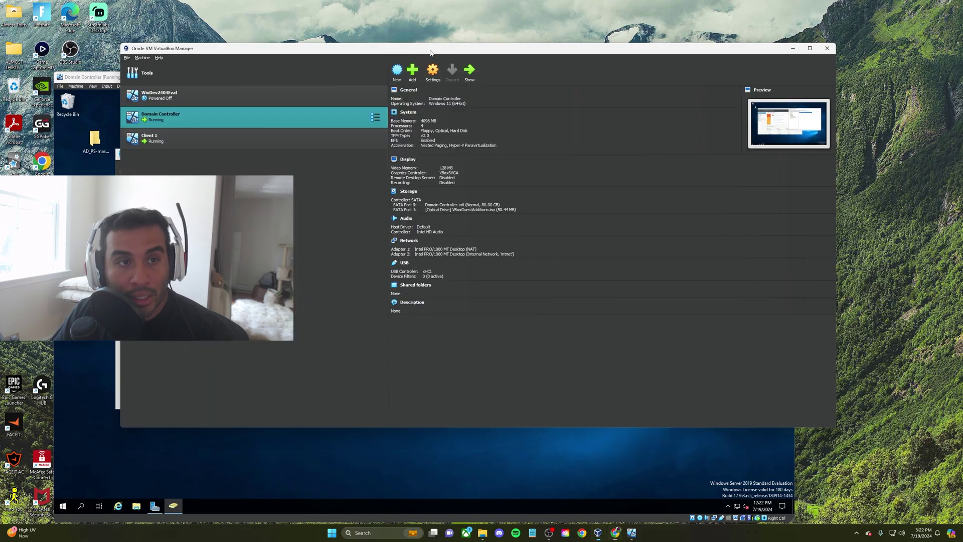
Minimise the domain controller VM and select Client 1 in VirtualBox Manager
click(566, 496)
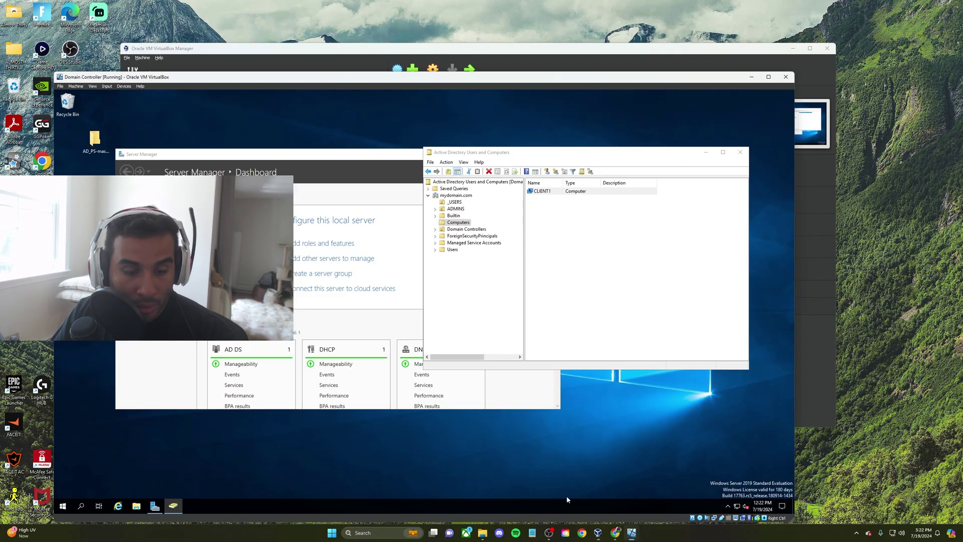
click(751, 77)
click(184, 139)
Unlock Client 1, sign in via Other user with MYDOMAIN credentials, then power the machine off
mouse_move(631, 533)
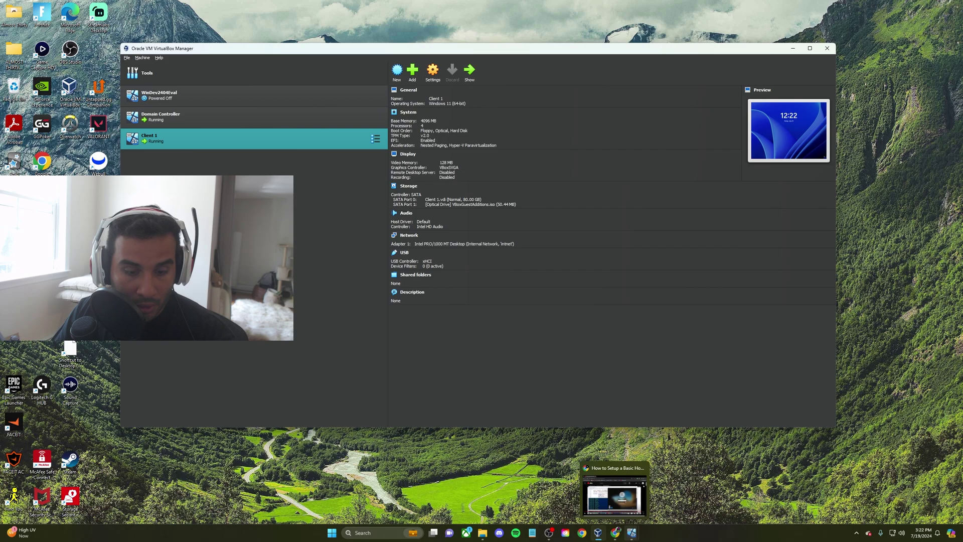
click(665, 498)
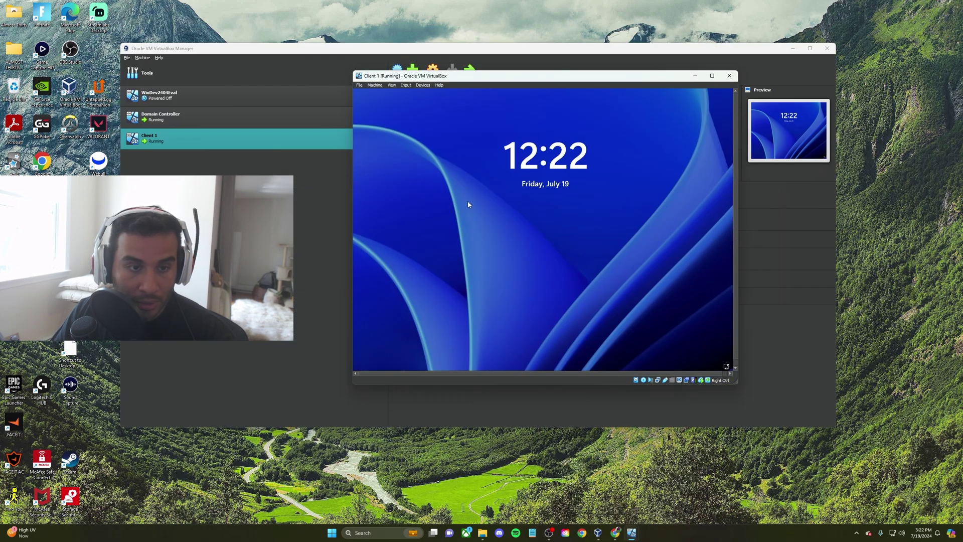
click(550, 273)
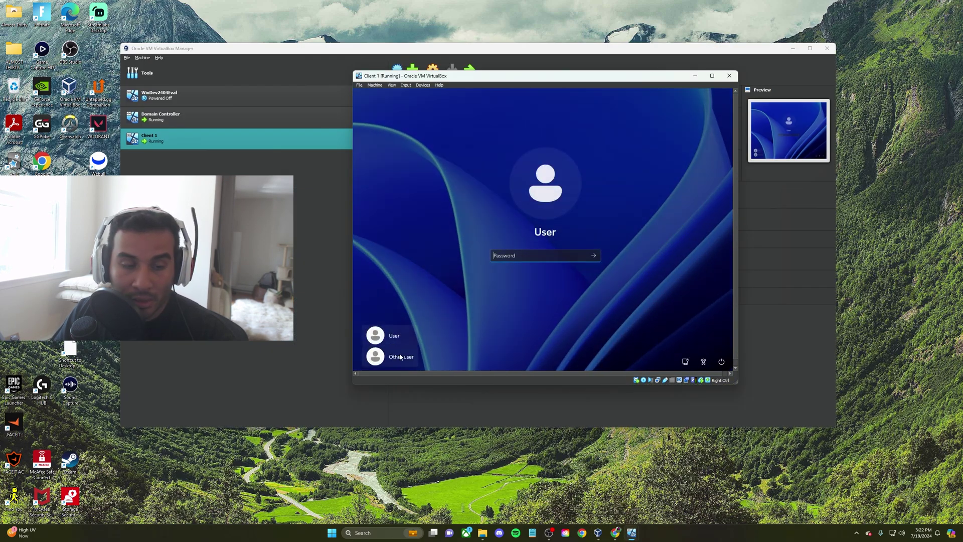
click(394, 357)
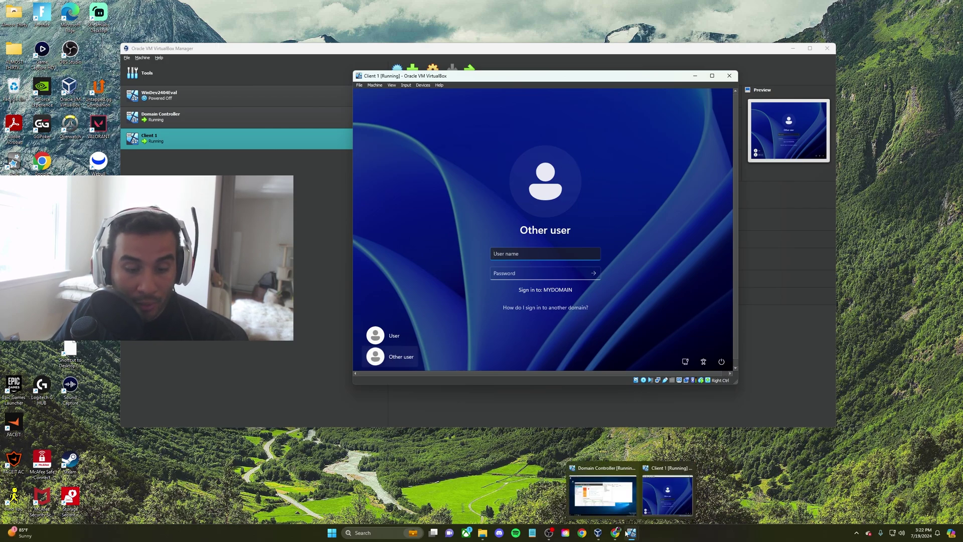
mouse_move(616, 533)
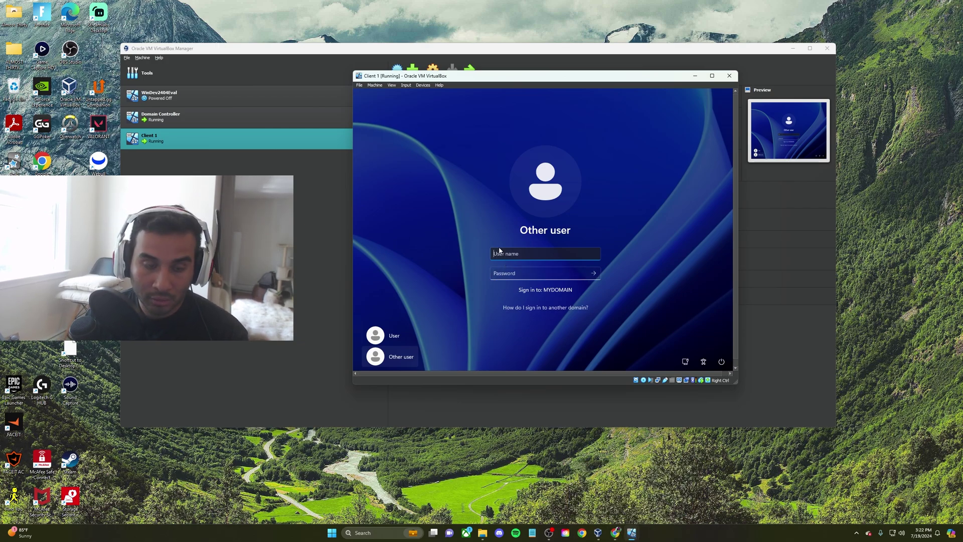
key(Tab)
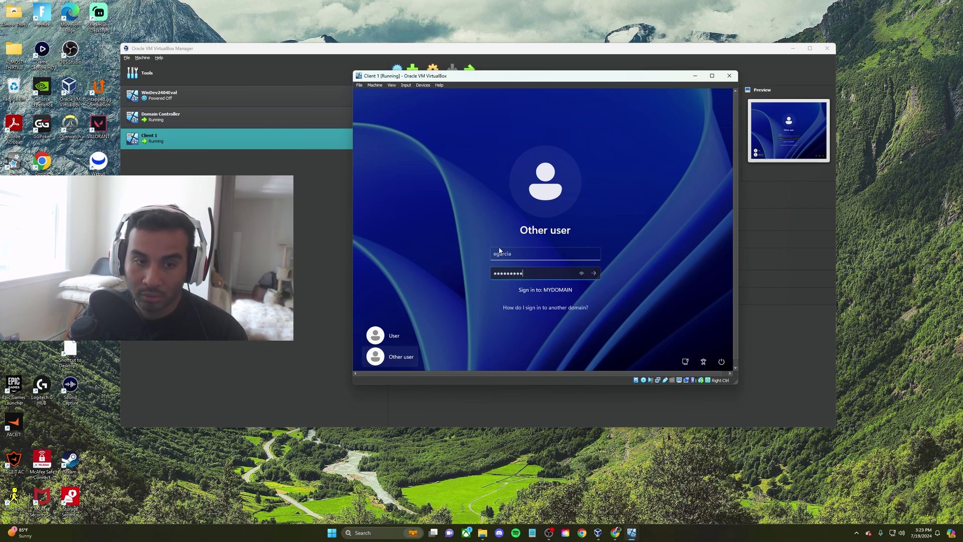
key(Return)
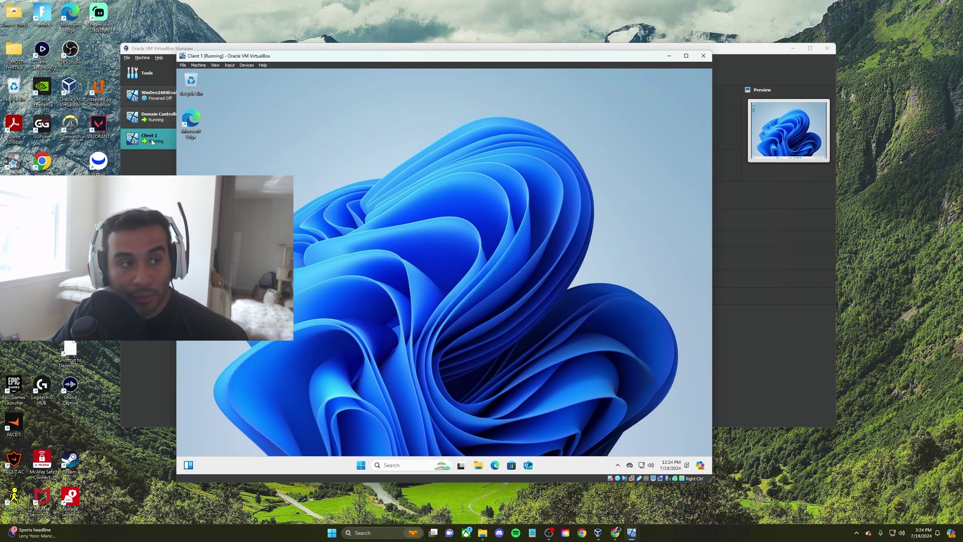
click(703, 56)
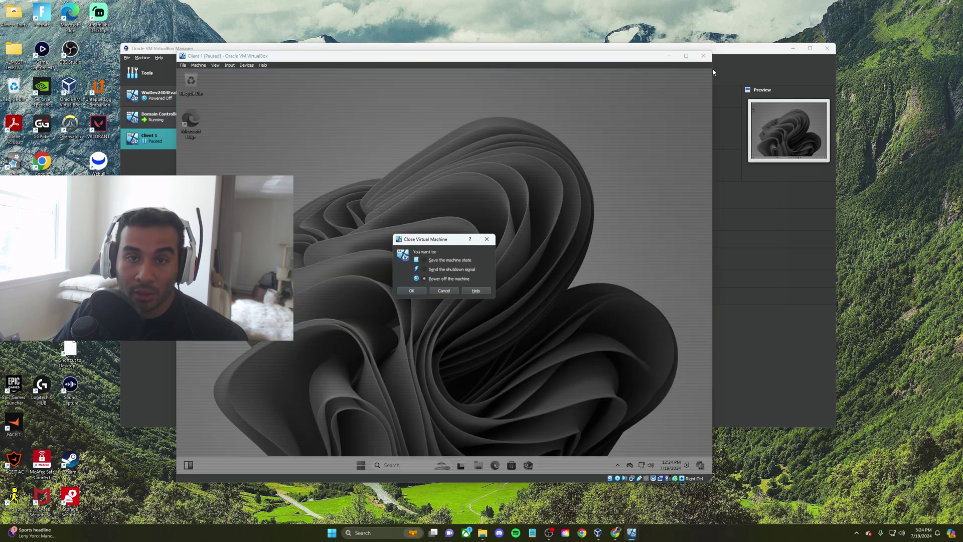
click(416, 291)
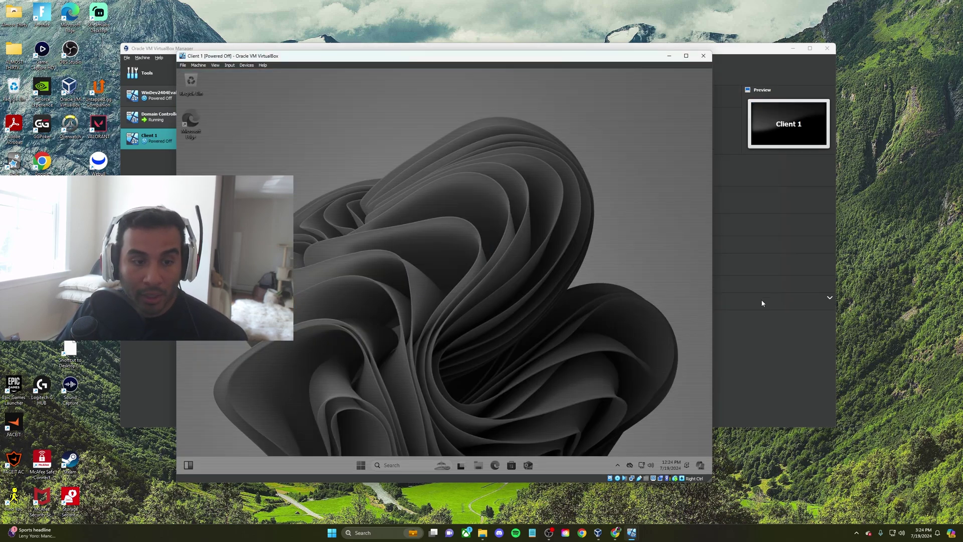